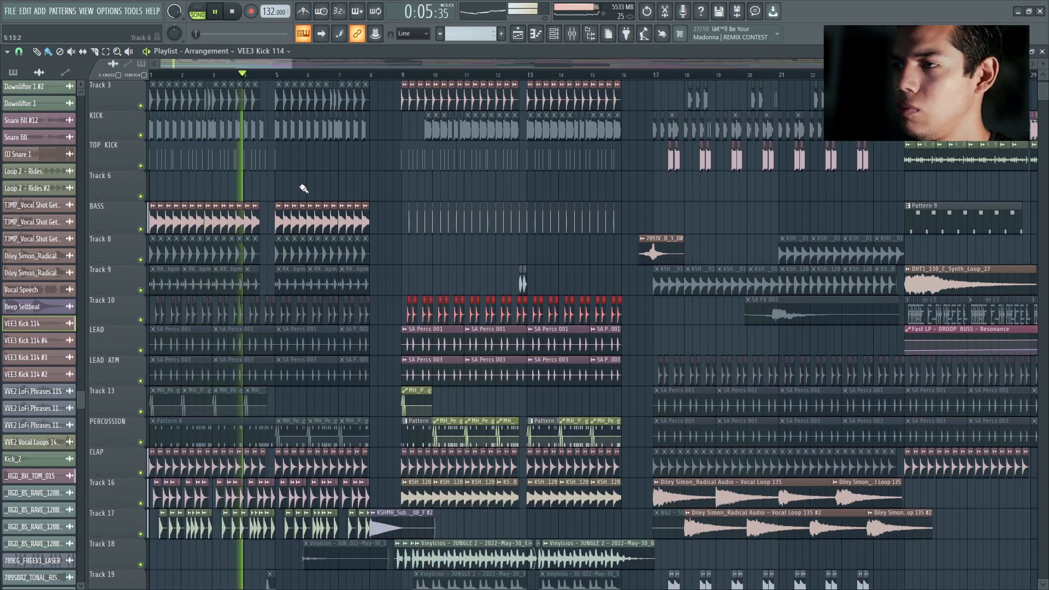
Step: Stop playback and open the sampler of the VEE3 Kick 114 clip on the BASS track, plus its mixer channel
key("space")
left_click_drag(290, 65, 247, 64)
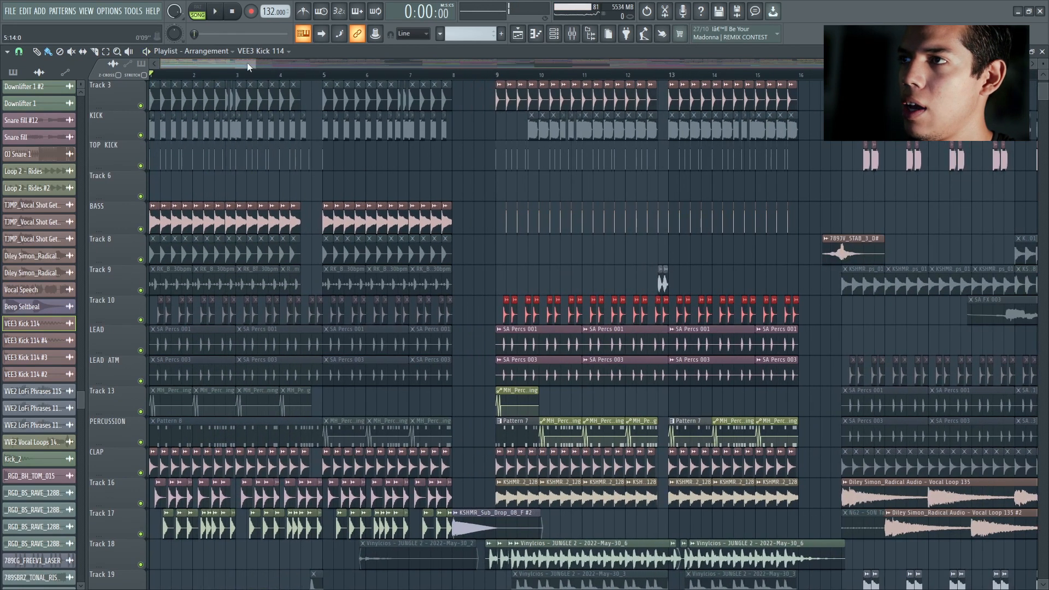
scroll(218, 263, "down", 5)
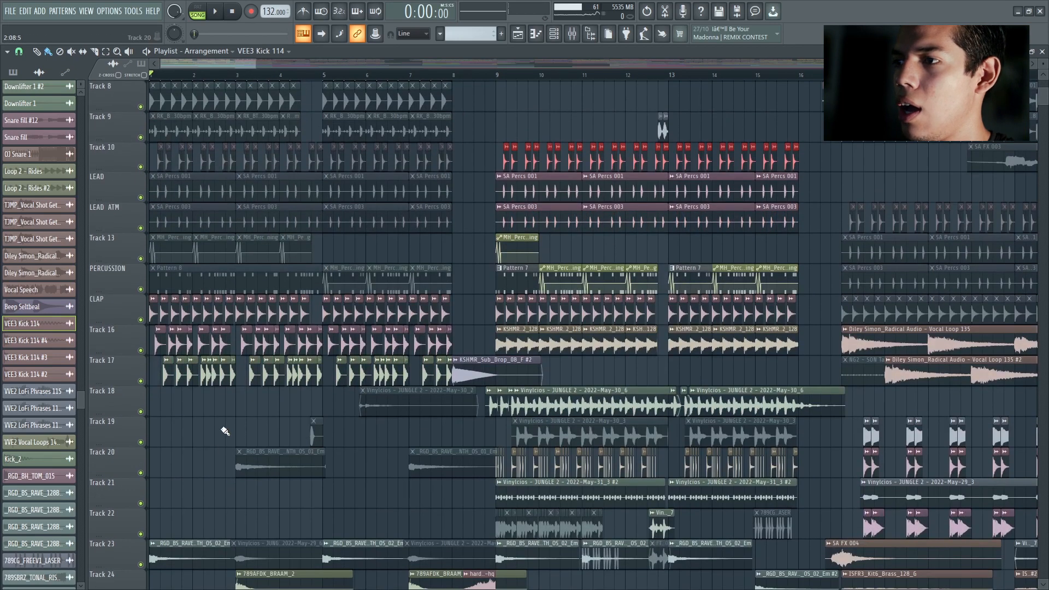
scroll(262, 212, "up", 5)
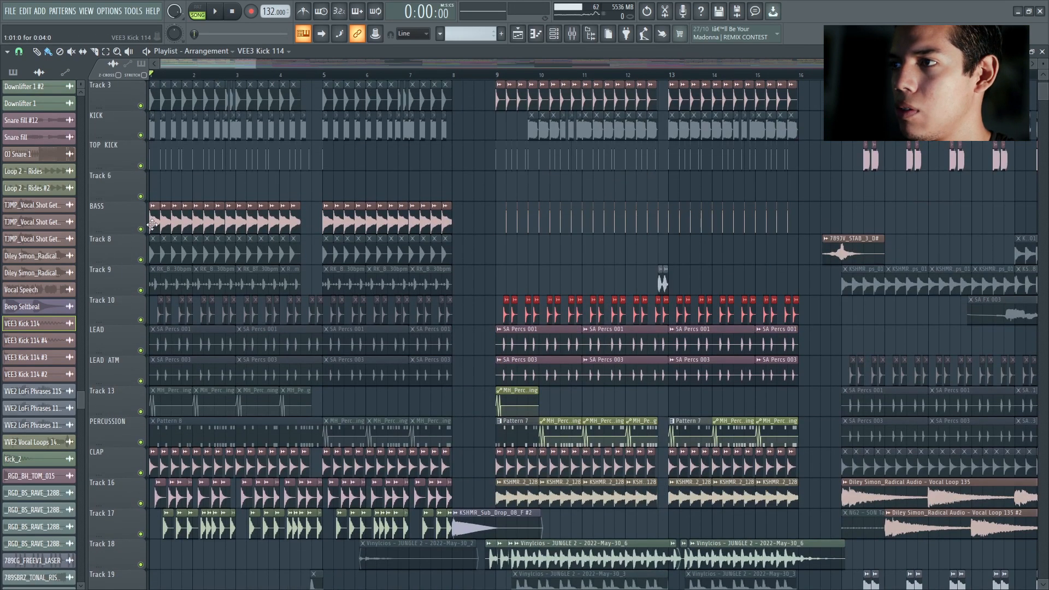
double_click(298, 224)
double_click(780, 165)
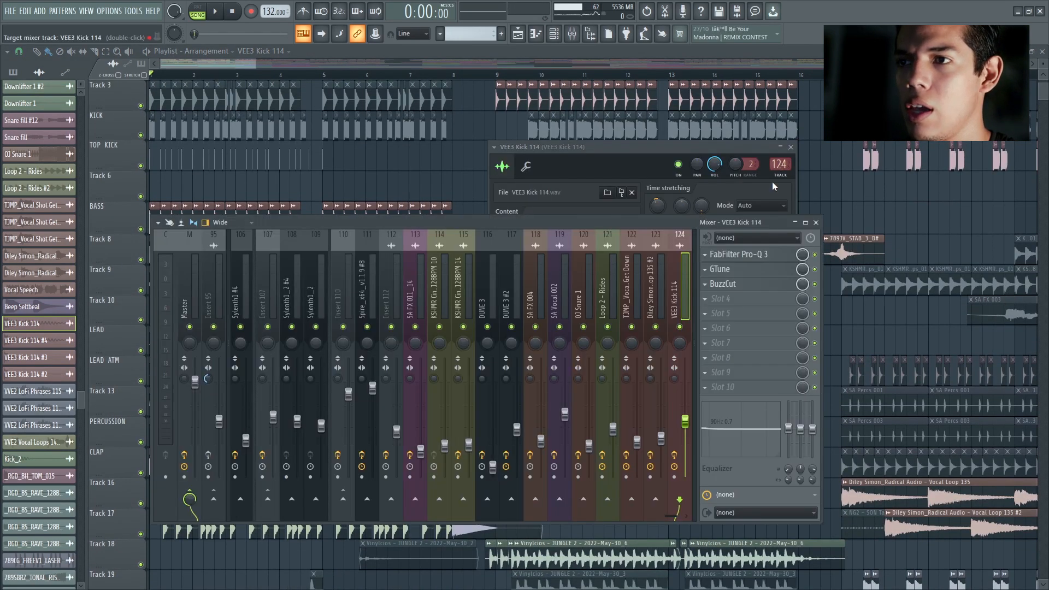
scroll(569, 257, "down", 1)
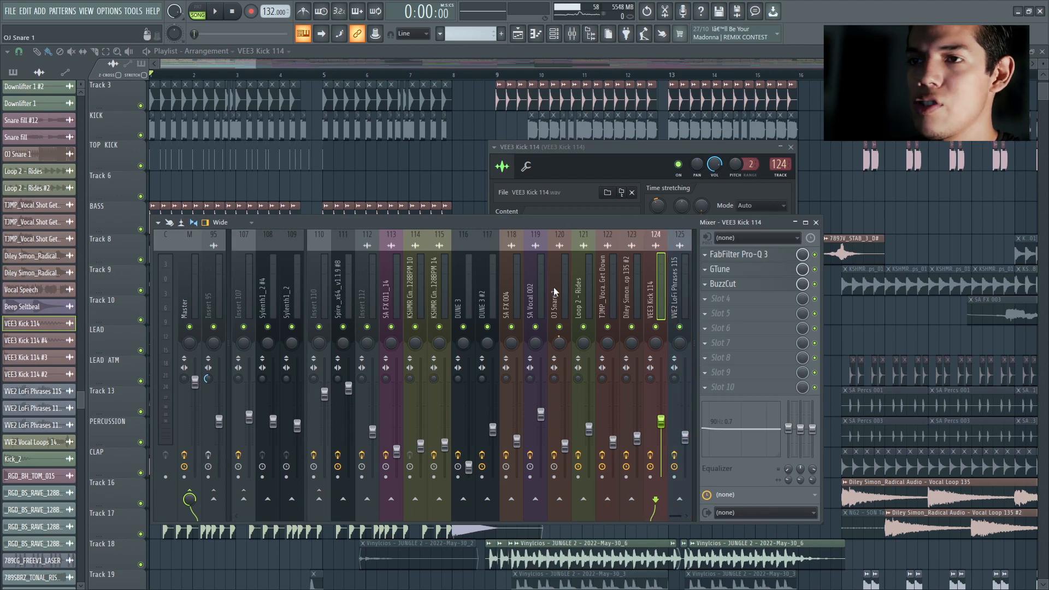
Step: Examine the FabFilter Pro-Q 3, GTune and BuzzCut effects on the VEE3 Kick 114 mixer channel, and close the sampler and mixer
left_click(743, 255)
left_click(608, 138)
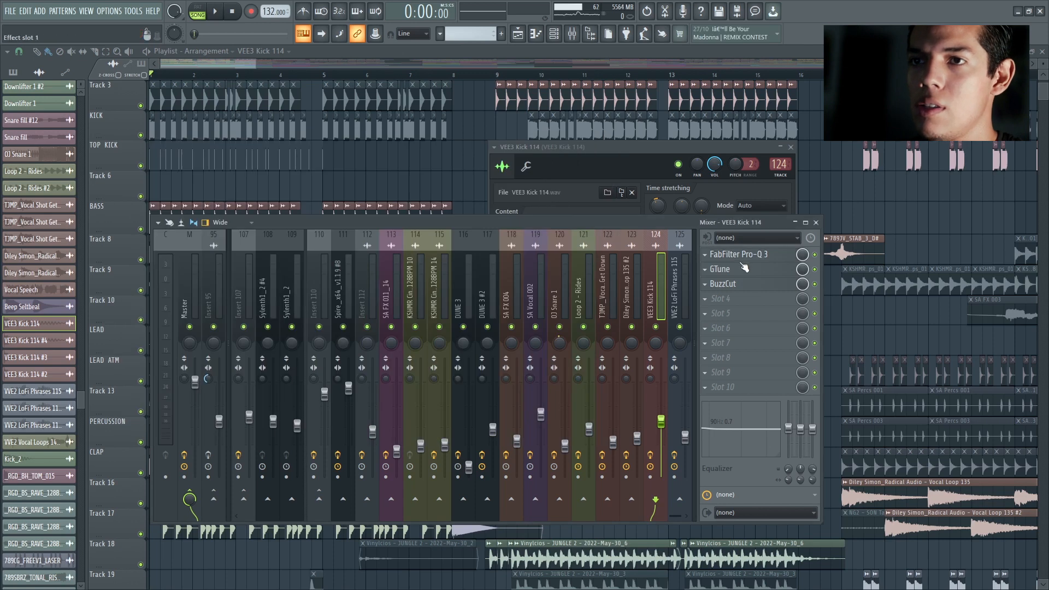
left_click(729, 270)
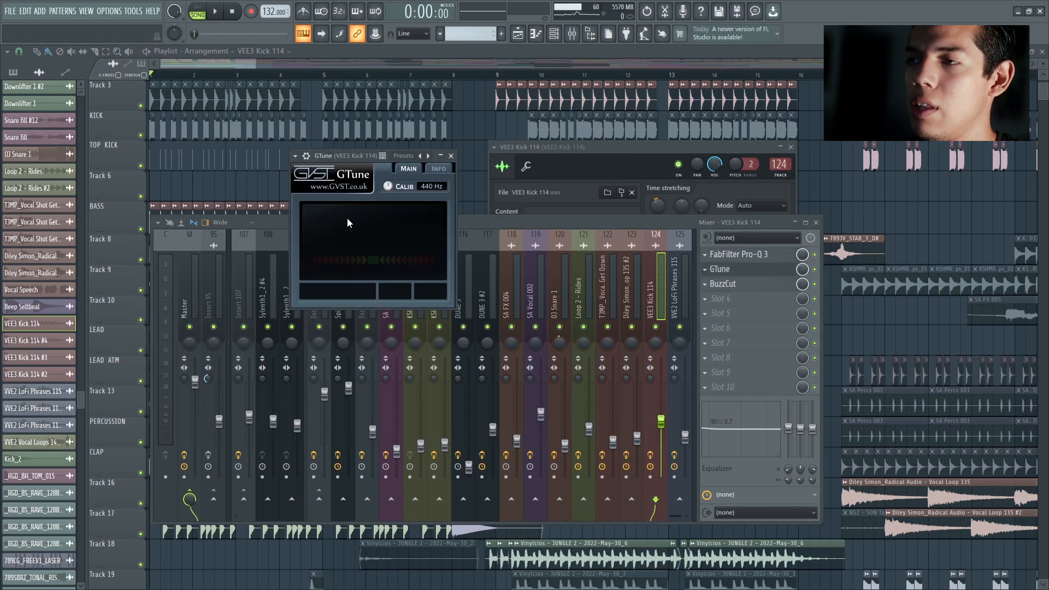
left_click_drag(354, 158, 403, 165)
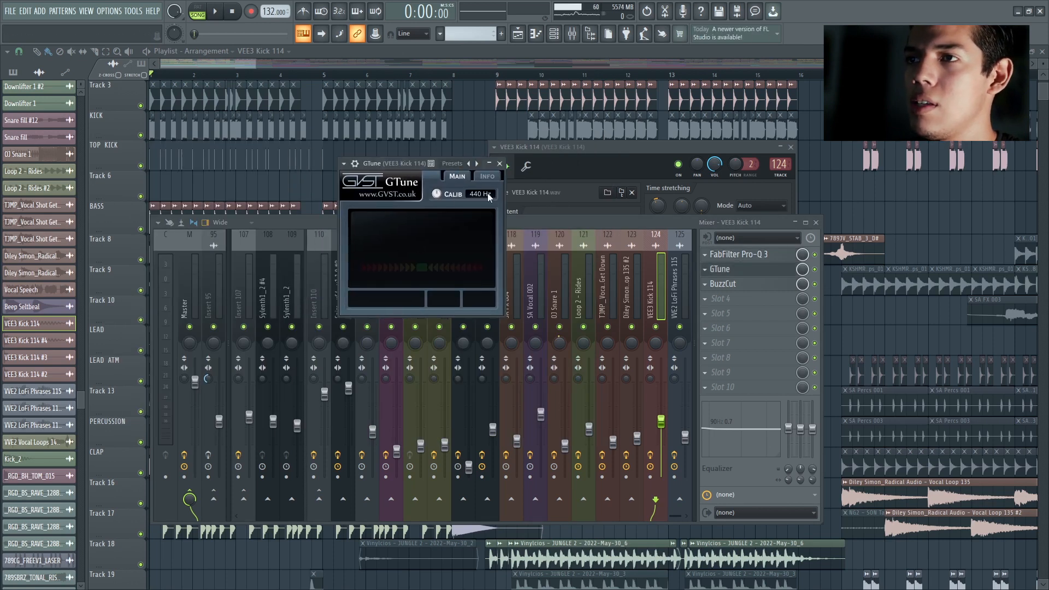
left_click(500, 163)
left_click(730, 284)
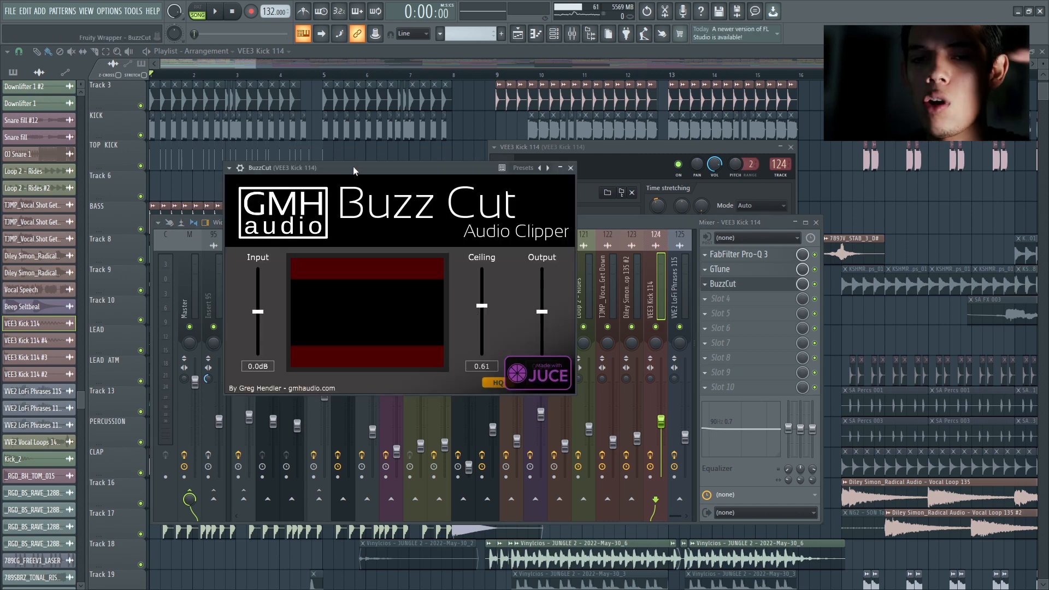
key("space")
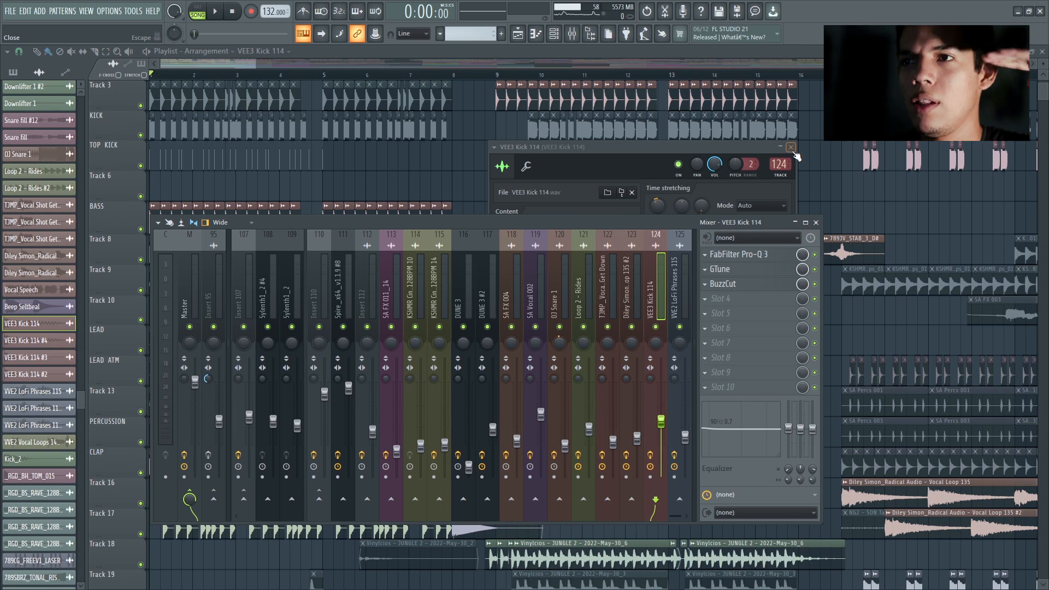
left_click(790, 148)
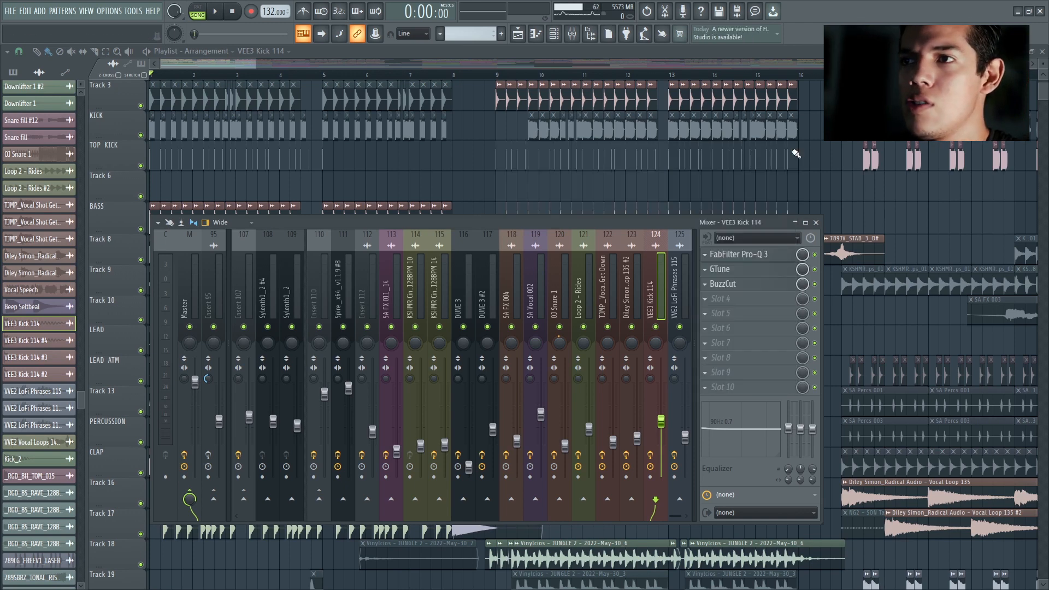
key("F9")
Step: Solo the CLAP, Track 16 and Track 17 tracks together and listen to them from the start
scroll(224, 165, "down", 3)
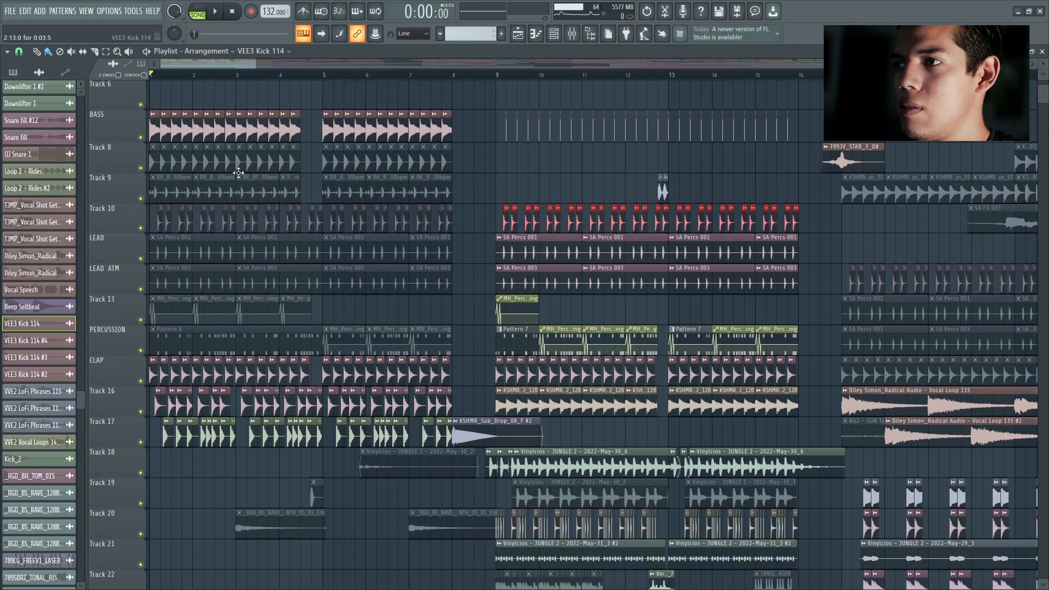
scroll(234, 106, "up", 5)
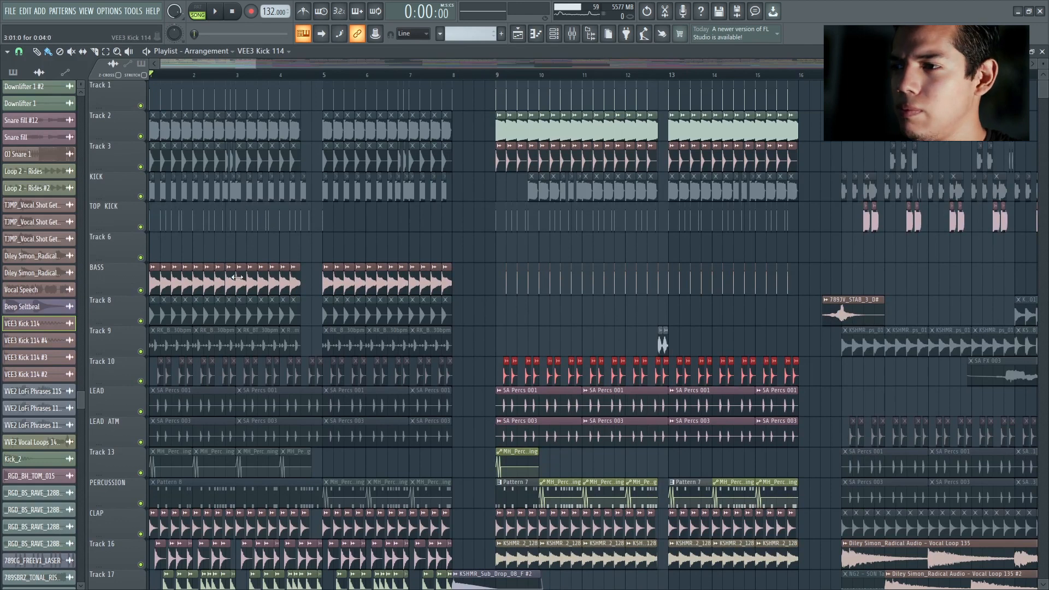
scroll(237, 277, "down", 8)
scroll(151, 248, "down", 1)
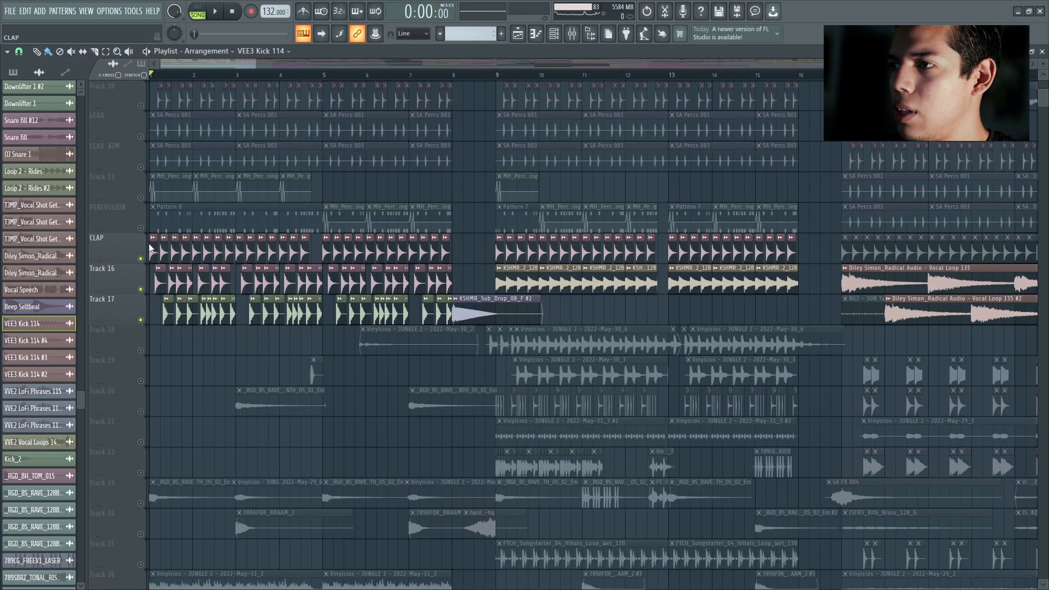
key("space")
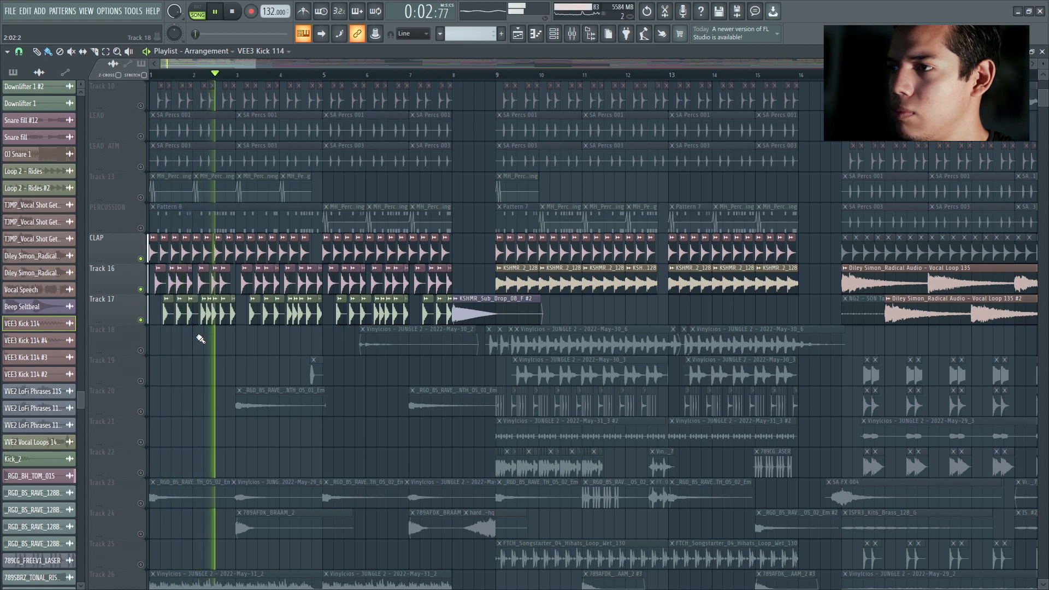
key("space")
Step: Solo Track 23 alone and listen to its RAVE samples from the start
scroll(191, 324, "down", 1)
scroll(191, 324, "down", 5)
left_click(146, 320)
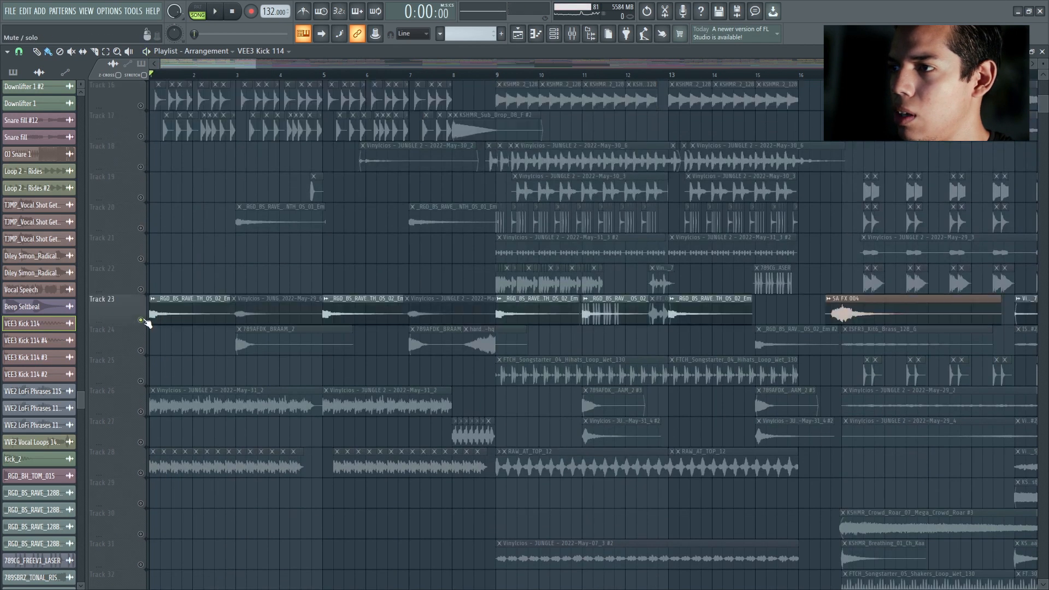
key("space")
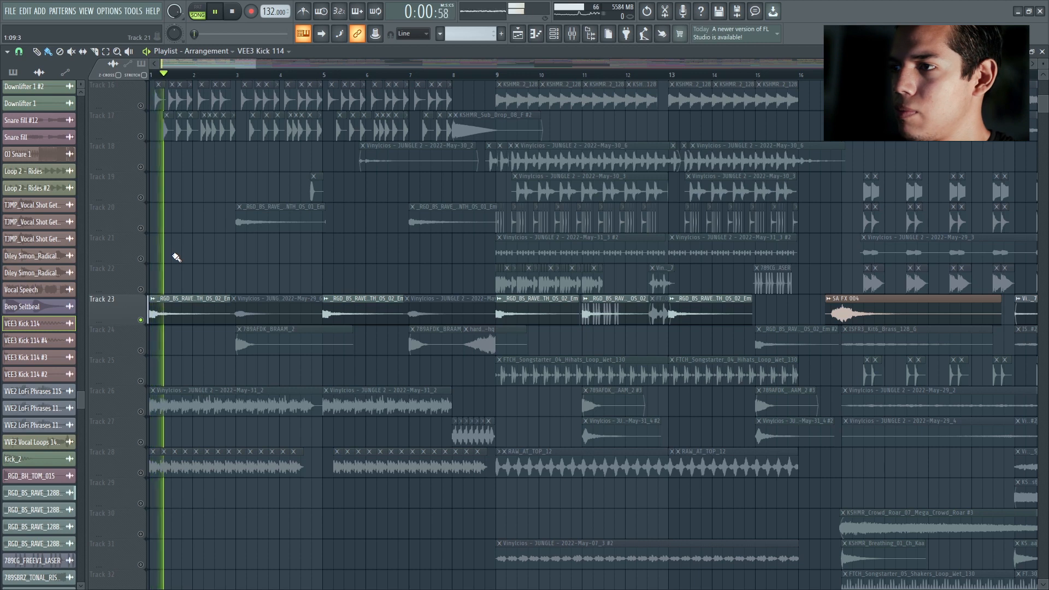
scroll(180, 255, "down", 1)
key("space")
Step: Solo Track 26 instead of Track 23 and listen to the JUNGLE 2 recording from the start
scroll(164, 306, "down", 4)
scroll(182, 344, "down", 11)
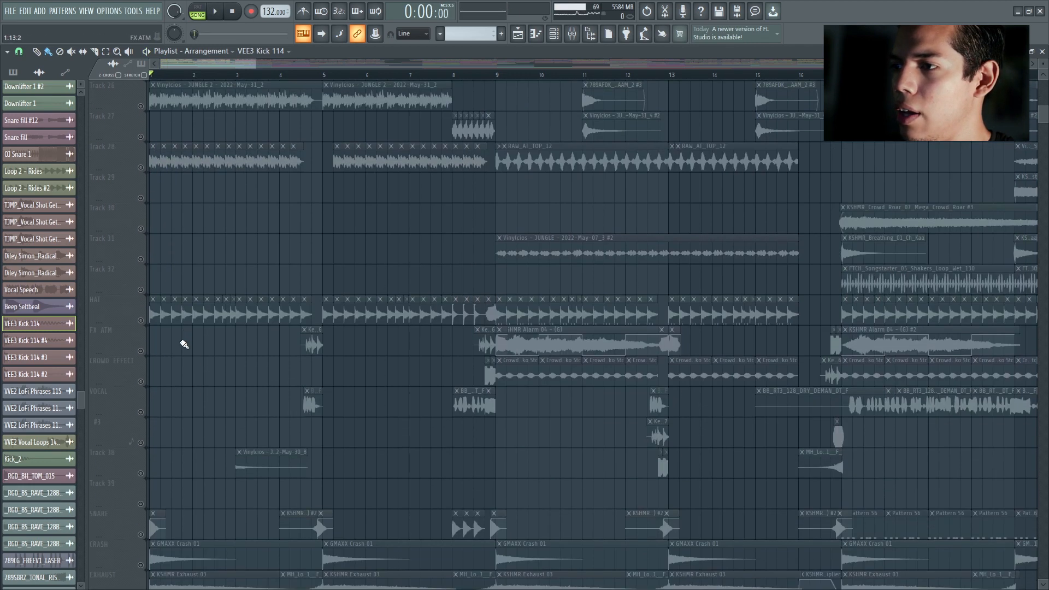
scroll(186, 311, "up", 13)
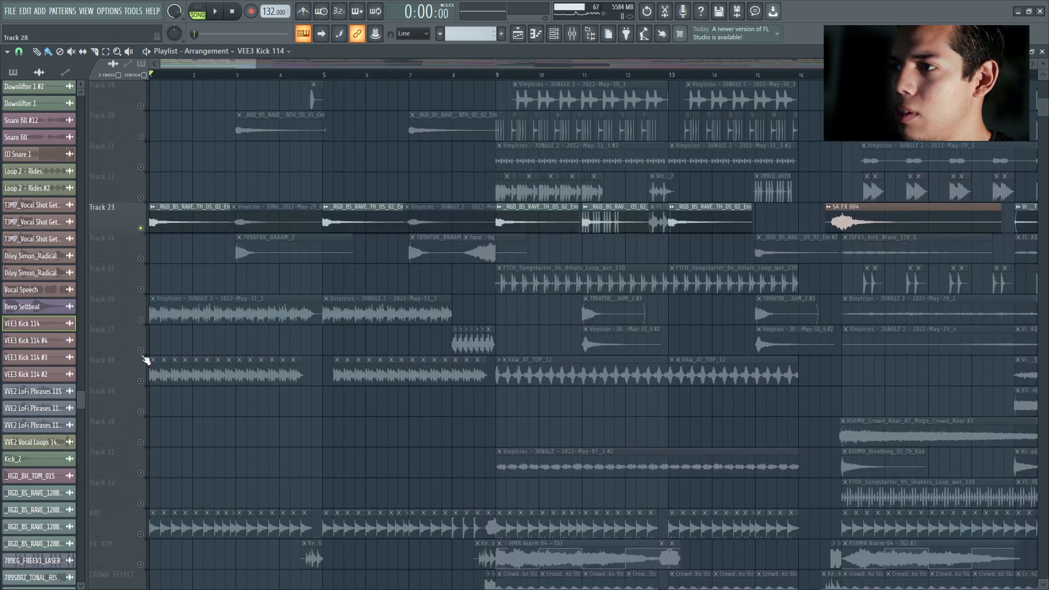
left_click(143, 324)
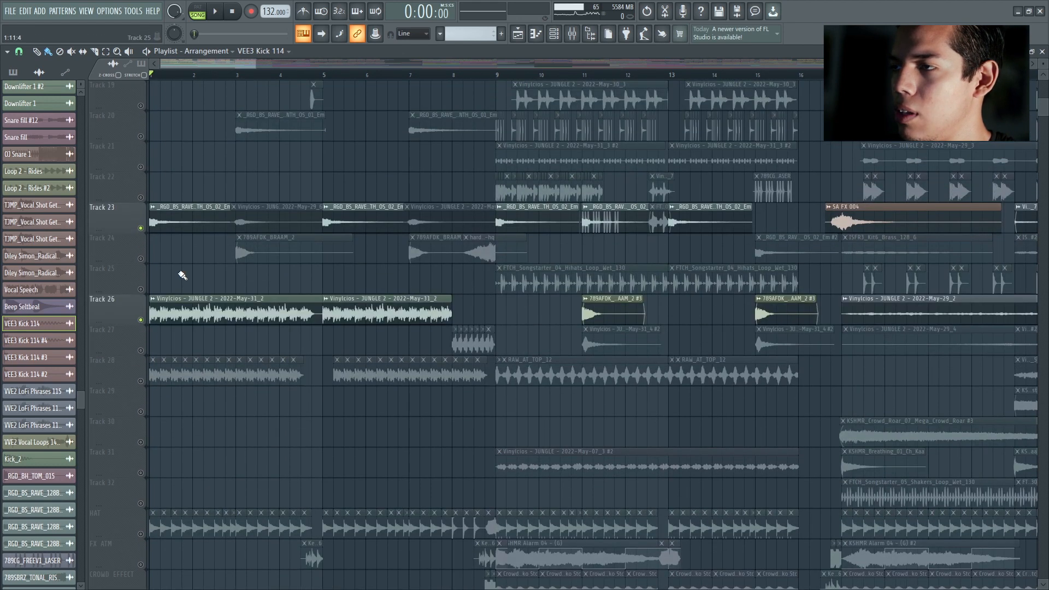
left_click(139, 228)
key("space")
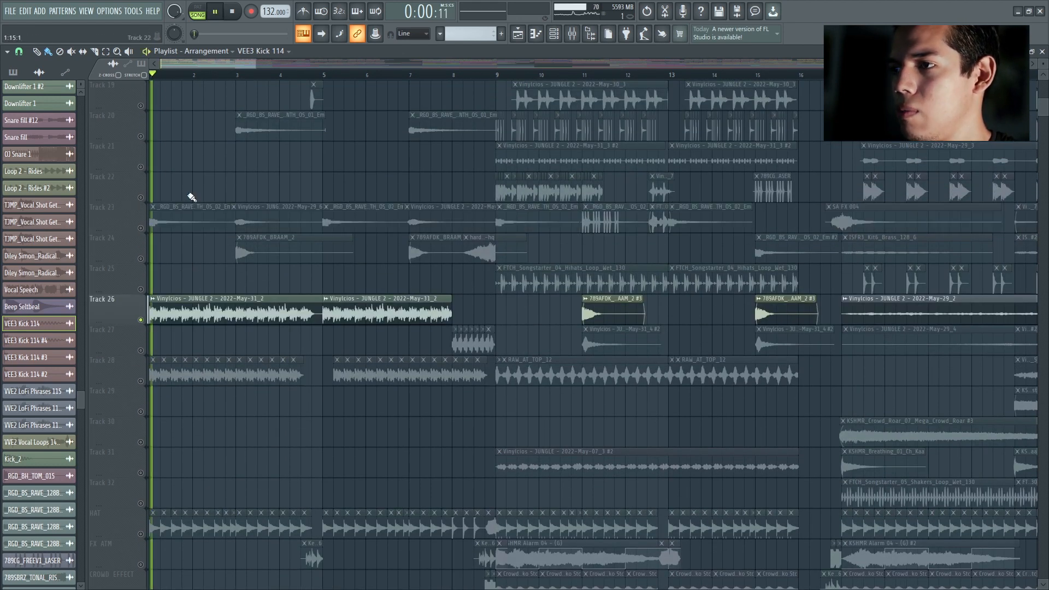
key("space")
Step: Solo Track 28 and listen to its repeated clips from the start
scroll(192, 276, "down", 3)
left_click(149, 290)
key("space")
Step: Solo the HAT track and listen to its pattern from the start
key("space")
scroll(223, 344, "down", 3)
left_click(141, 351)
scroll(208, 322, "down", 4)
key("space")
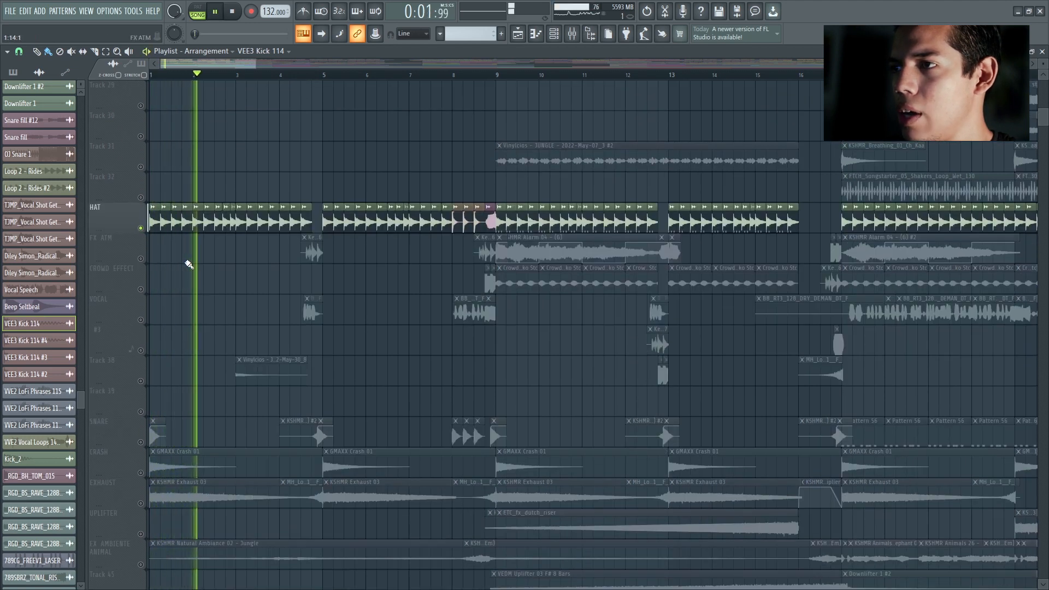
key("space")
Step: Solo the CRASH, EXHAUST, FX AMBIENTE ANIMAL and MASTER tracks together
scroll(212, 259, "down", 2)
scroll(210, 259, "down", 3)
left_click(141, 320)
left_click(141, 350)
scroll(156, 354, "down", 3)
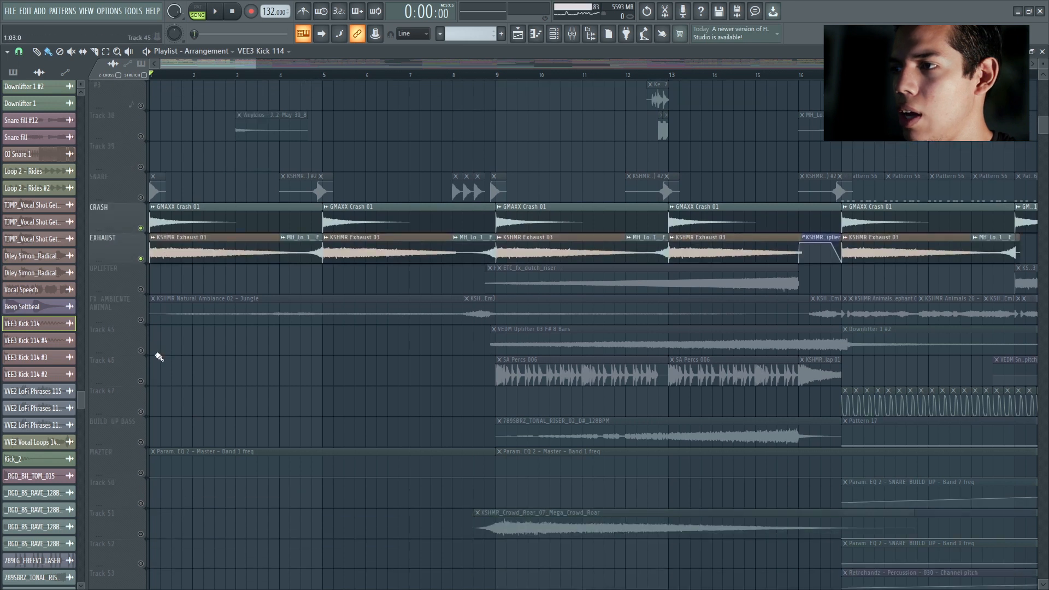
left_click(141, 321)
left_click(142, 473)
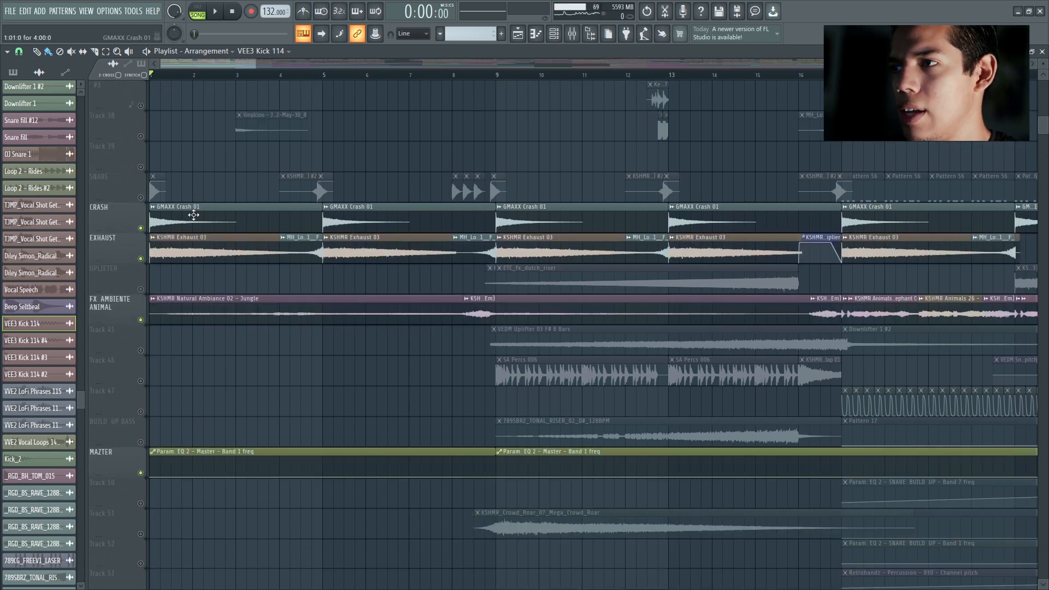
Step: Listen to the soloed crash, exhaust and ambience tracks from the start, and stop playback
scroll(202, 207, "up", 4)
key("space")
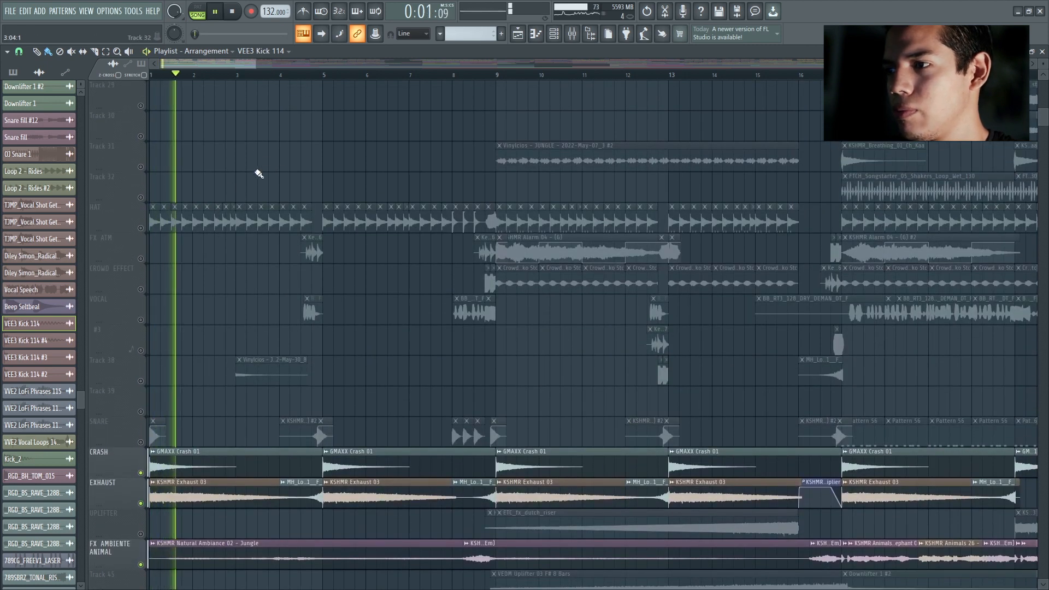
scroll(434, 171, "up", 5)
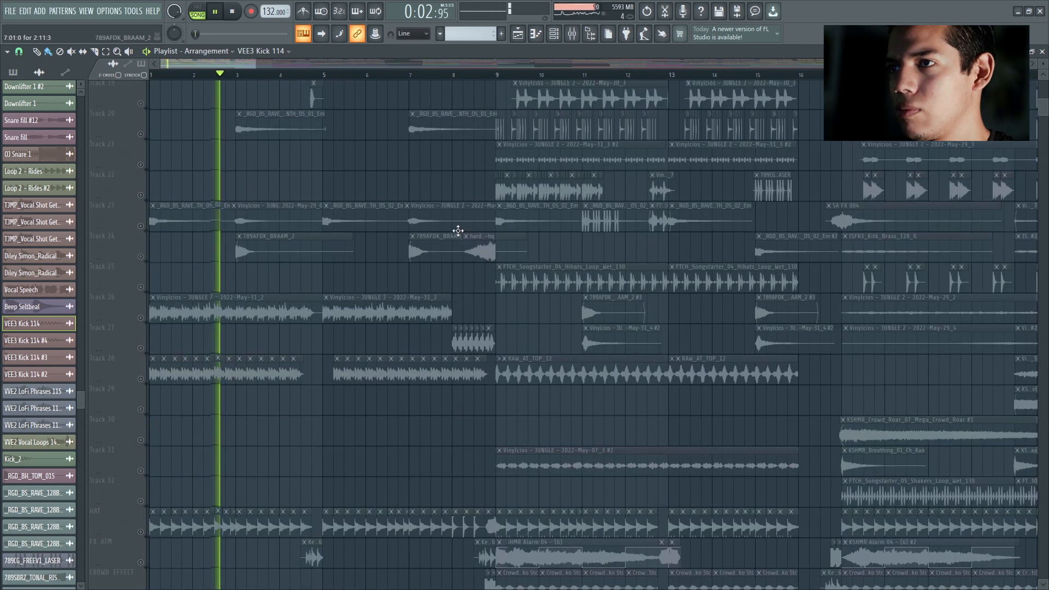
scroll(281, 211, "up", 6)
key("space")
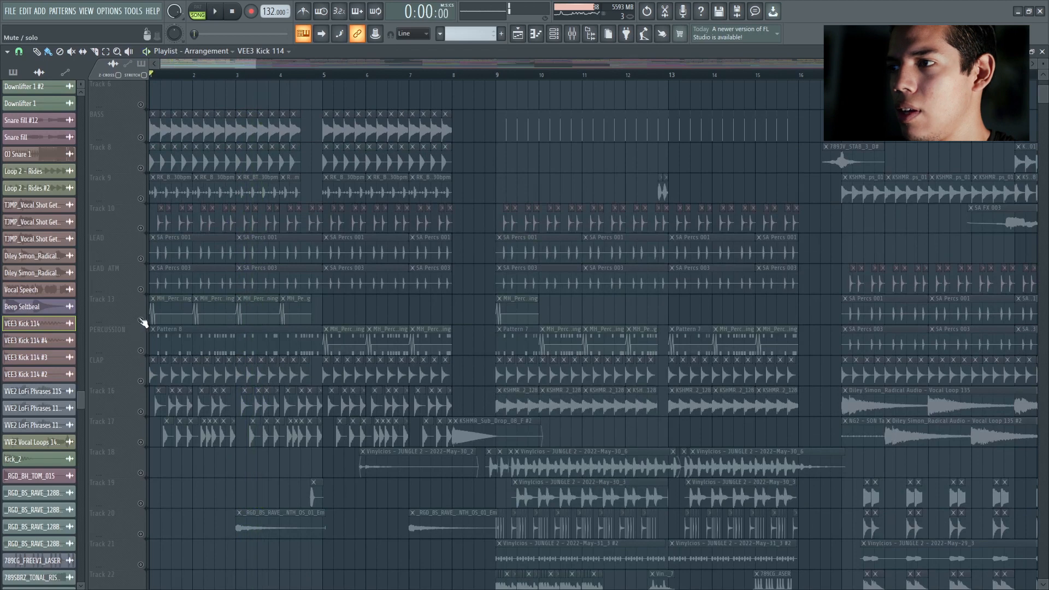
Step: Turn all playlist tracks back on after the solo and listen to the full arrangement
left_click(141, 320)
left_click(141, 320)
key("space")
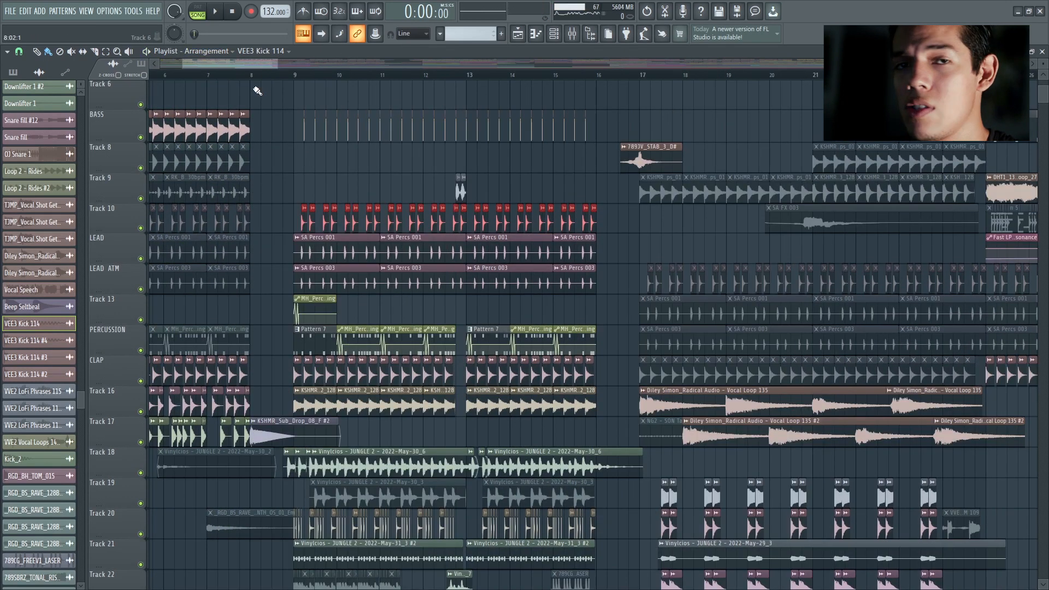
Step: Open the sampler of the last VEE3 Kick 114 clip before bar 8 on the BASS track and examine its settings
left_click_drag(258, 101, 229, 85)
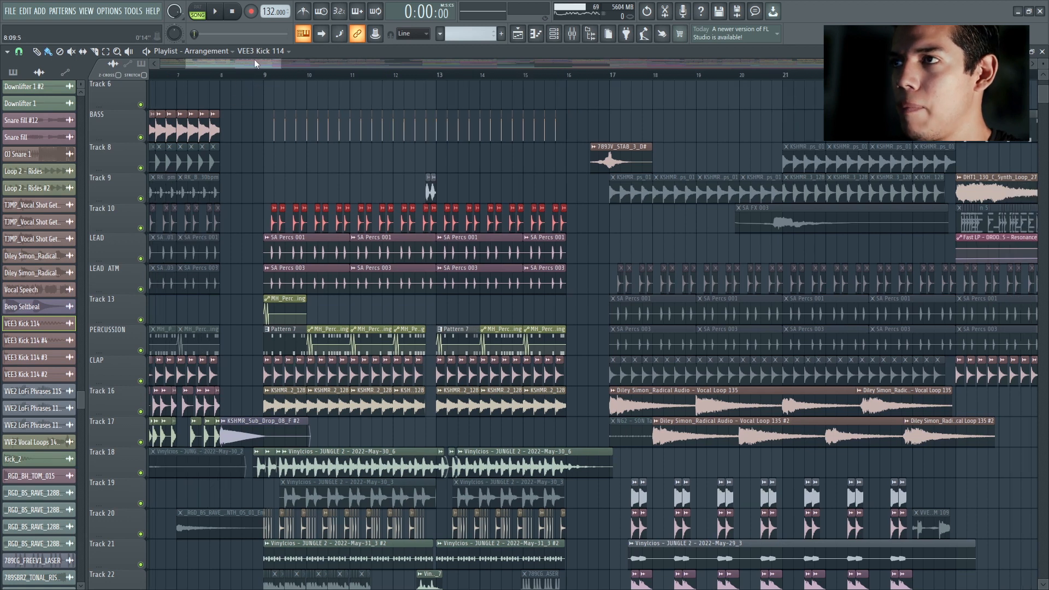
left_click_drag(278, 63, 244, 67)
scroll(319, 110, "up", 3)
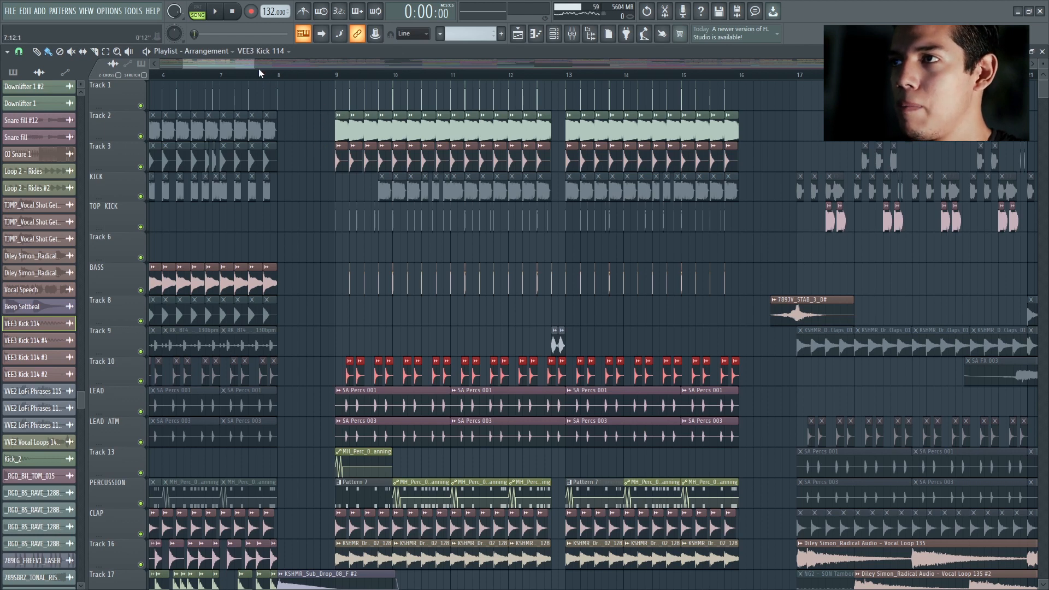
left_click_drag(254, 64, 245, 64)
scroll(300, 251, "up", 3)
scroll(218, 240, "down", 2)
scroll(213, 235, "up", 3)
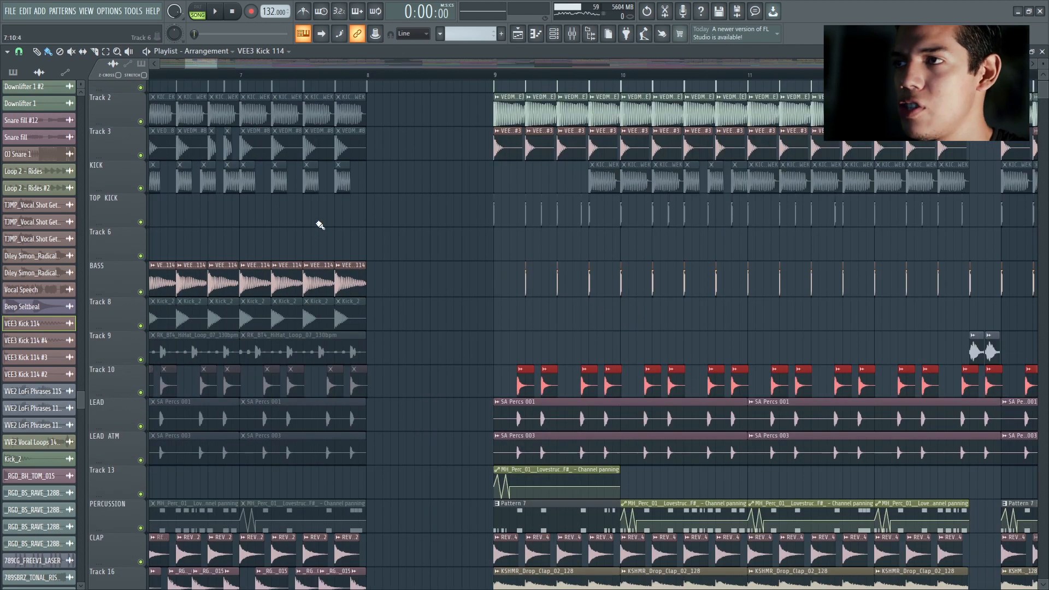
double_click(360, 273)
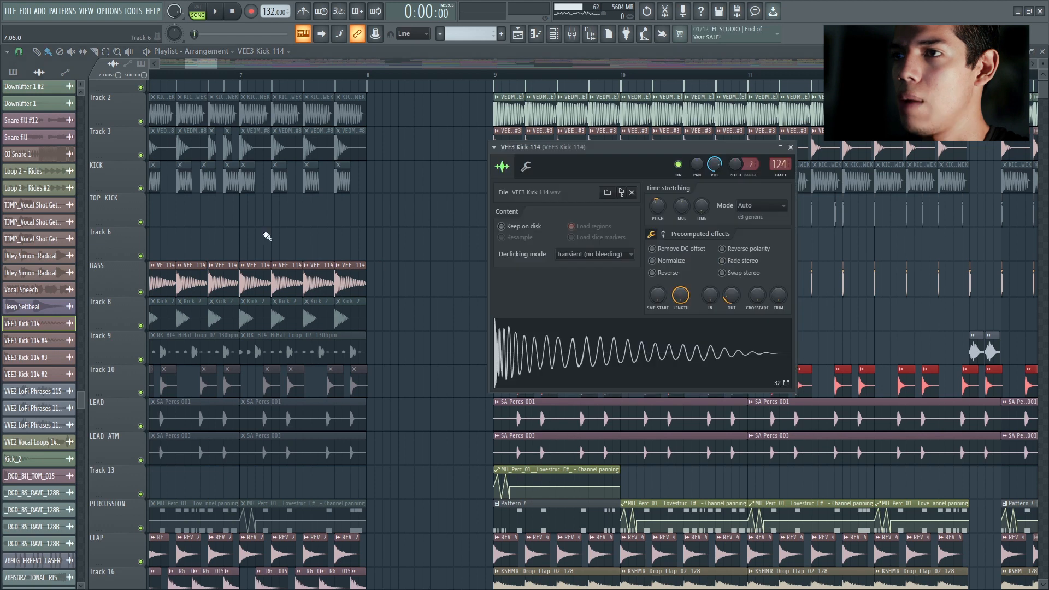
left_click_drag(574, 153, 470, 141)
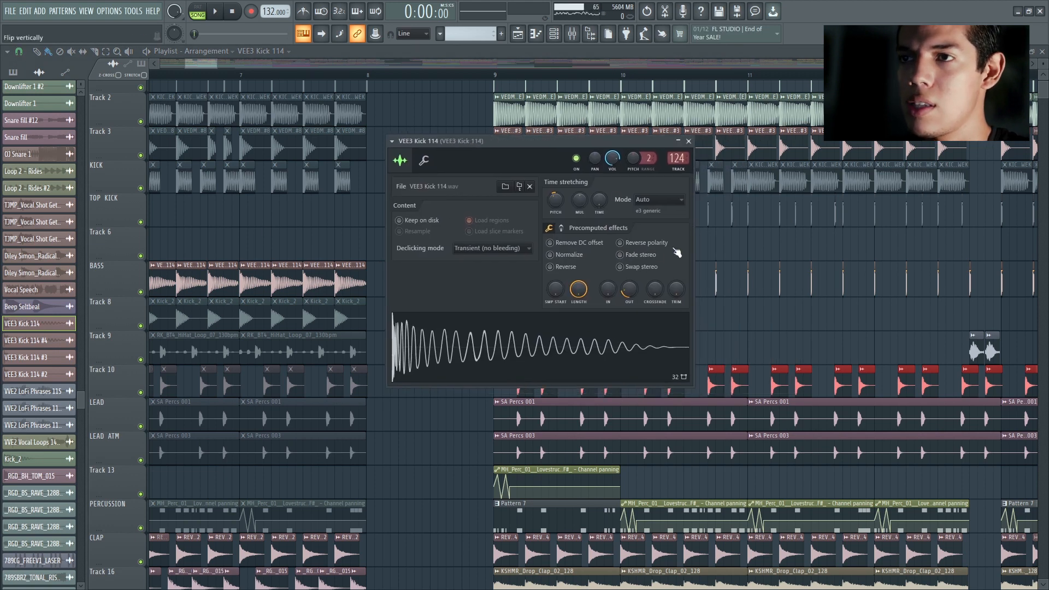
left_click_drag(581, 143, 570, 142)
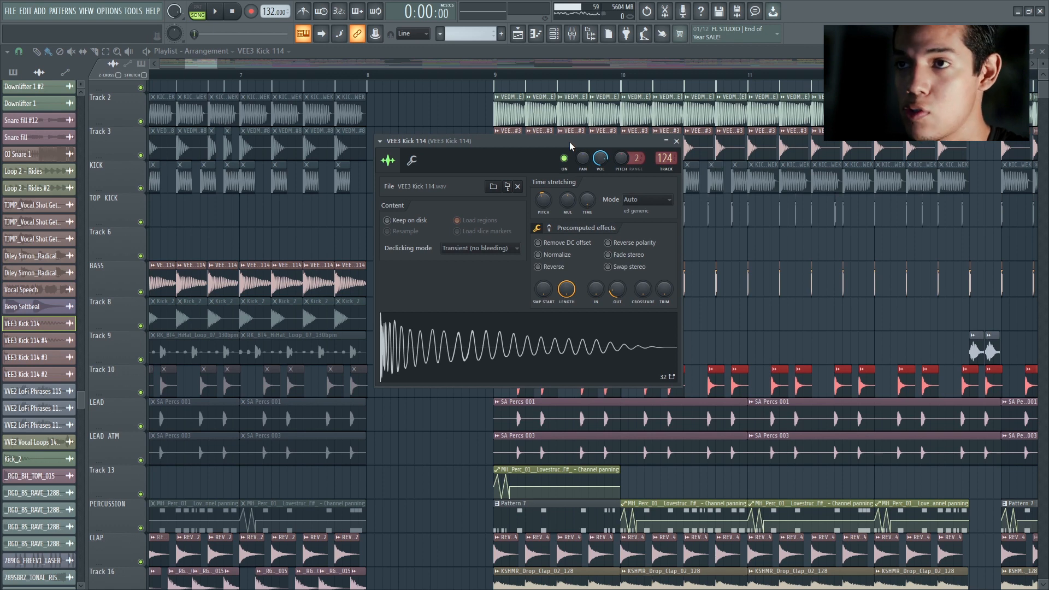
key("q")
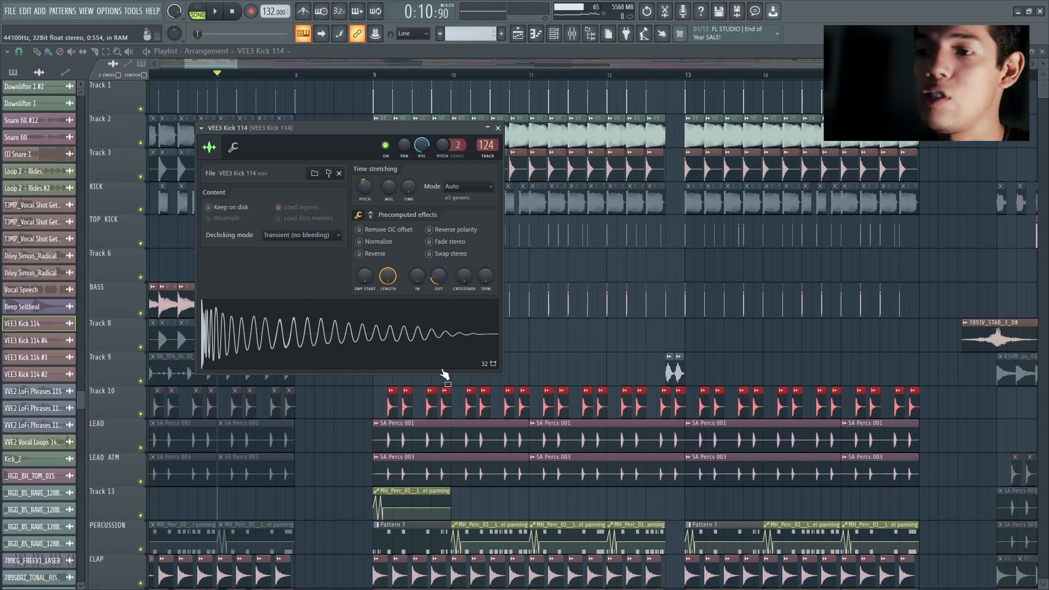
Step: Close the kick sampler, compare playback from bar 7 with the drop at bar 9, and return the playhead to bar 7
left_click(498, 128)
key("space")
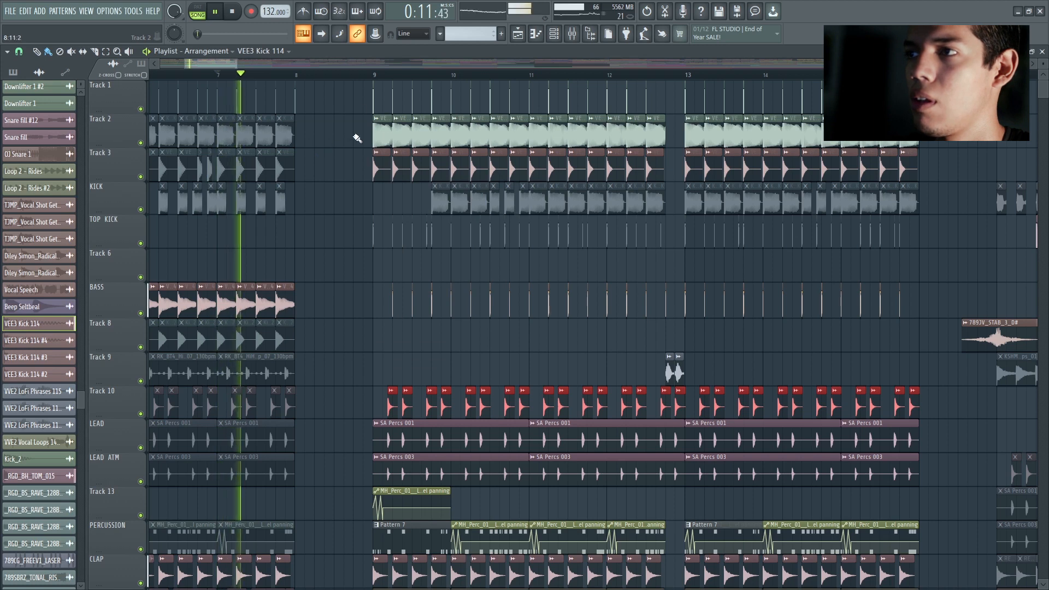
left_click(373, 75)
key("space")
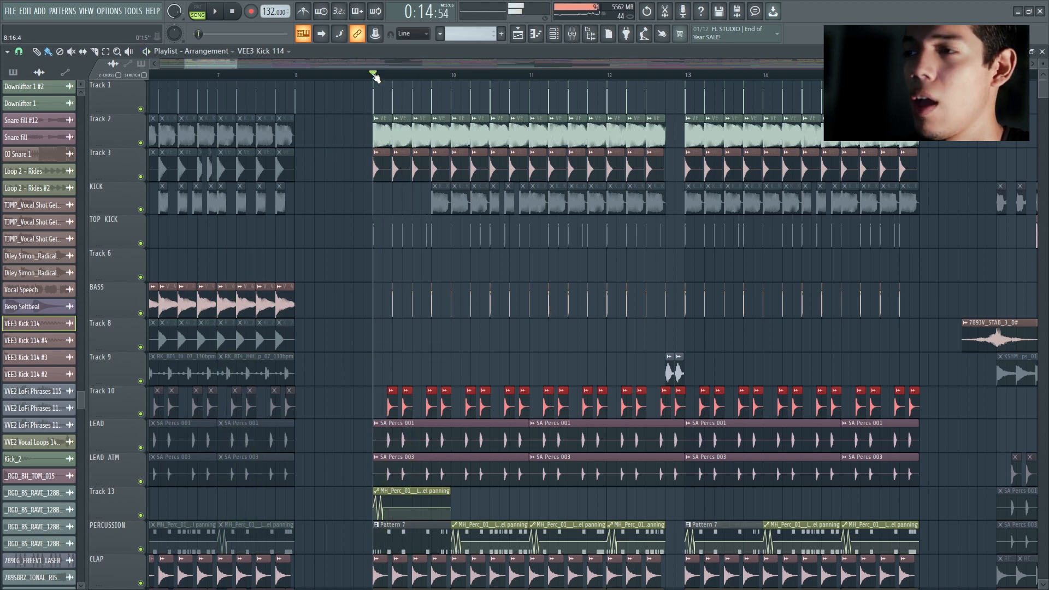
left_click(218, 75)
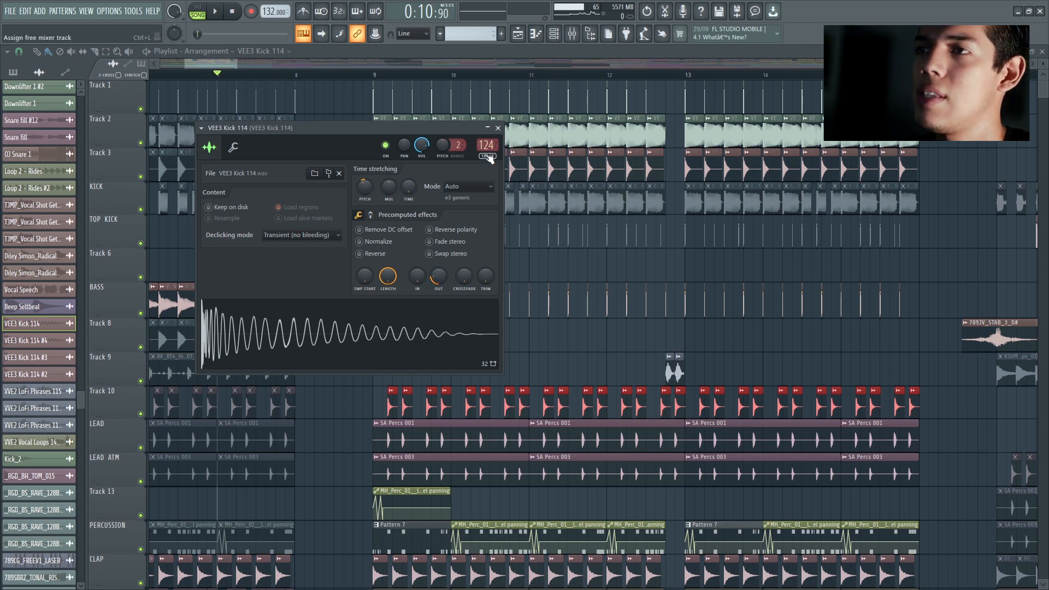
Step: Close the VEE3 Kick 114 sampler again and listen to the drop from around bar 9
left_click(498, 129)
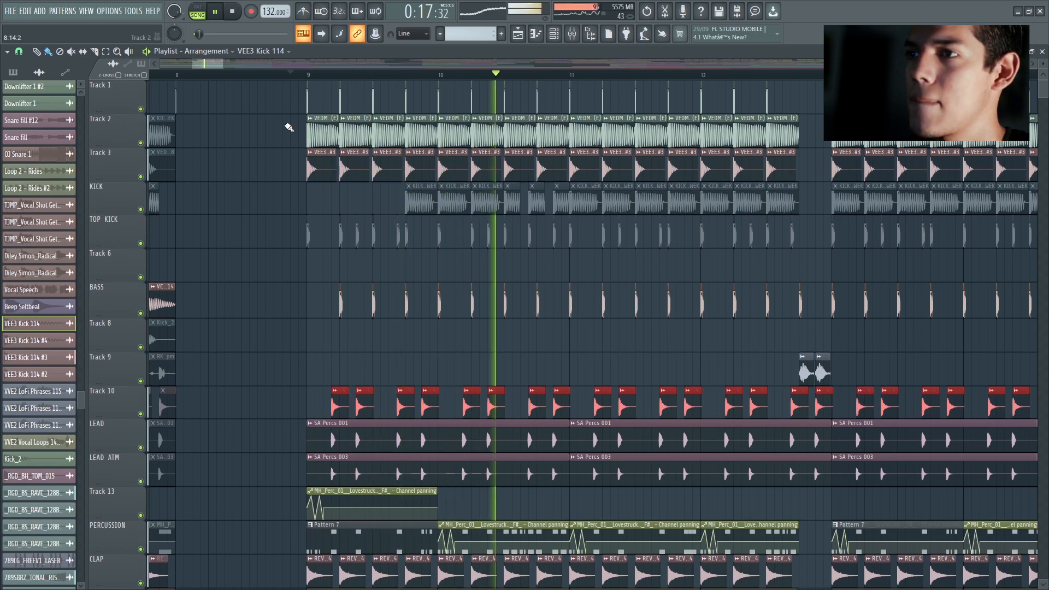
key("space")
scroll(265, 160, "down", 2)
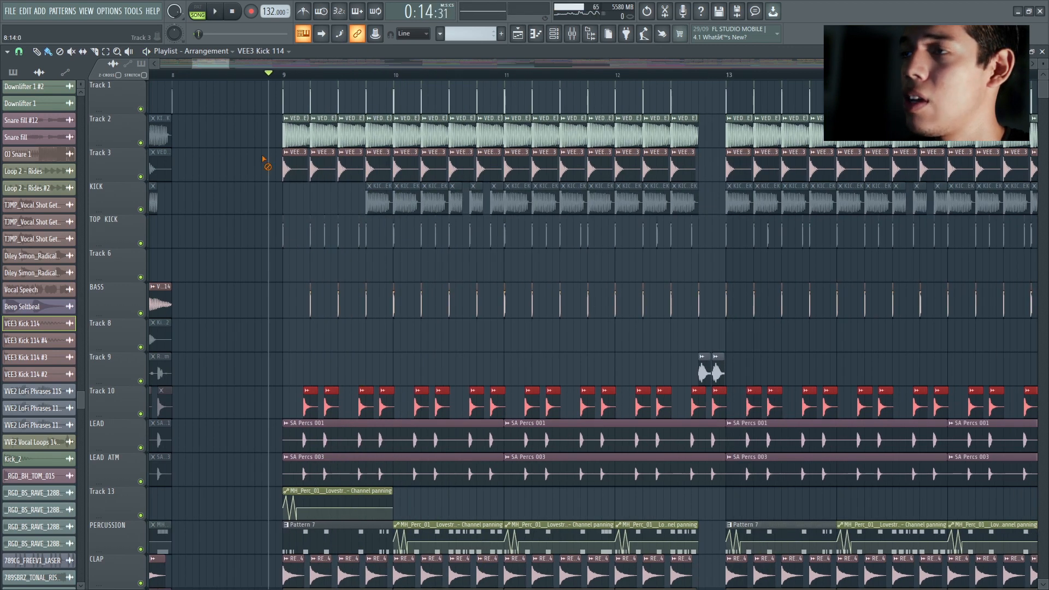
key("space")
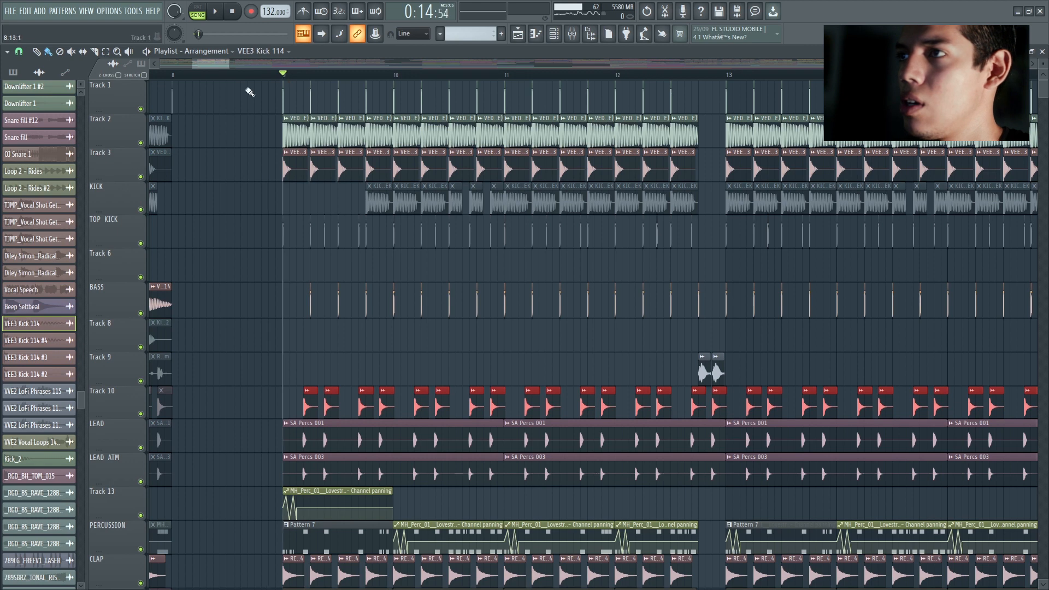
Step: Solo Track 1 and examine the sampler settings of its first kick clip at bar 9
right_click(140, 108)
scroll(321, 97, "up", 3)
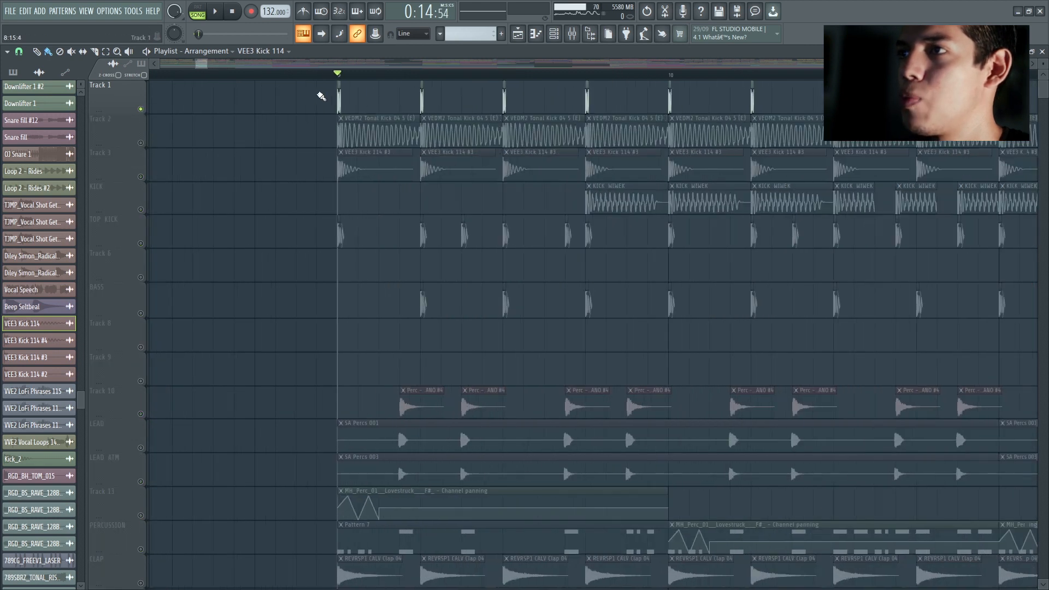
double_click(339, 98)
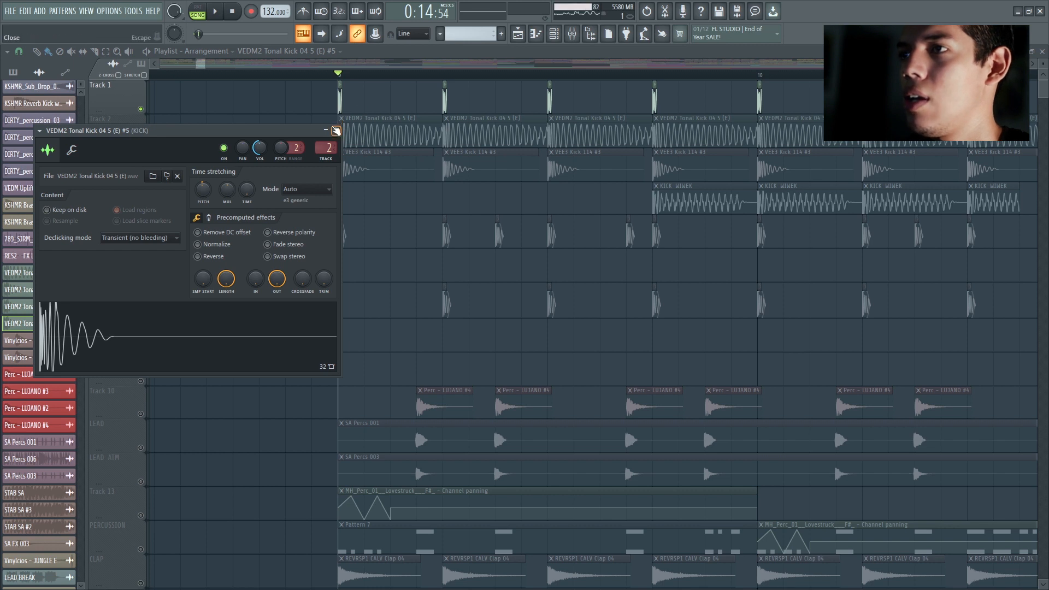
left_click(336, 131)
Step: Examine the sampler of the first VEDM2 Tonal Kick 04 5 (E) clip on Track 2, and close it
double_click(375, 129)
left_click_drag(440, 227, 240, 168)
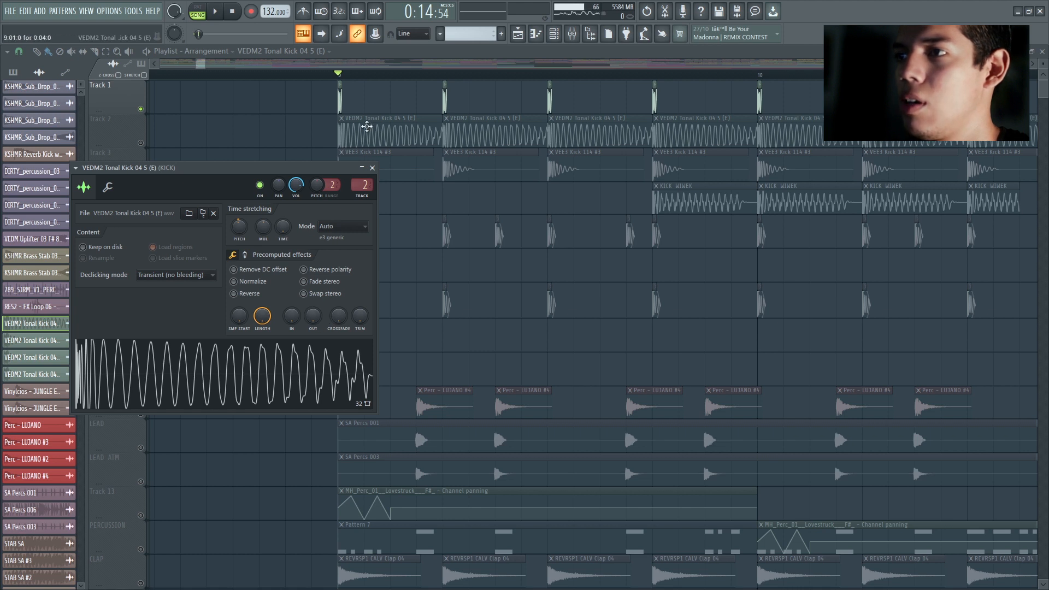
left_click(372, 167)
Step: Recheck the sampler of Track 1's first kick clip, and listen to the drop from bar 9
left_click(340, 100)
double_click(340, 100)
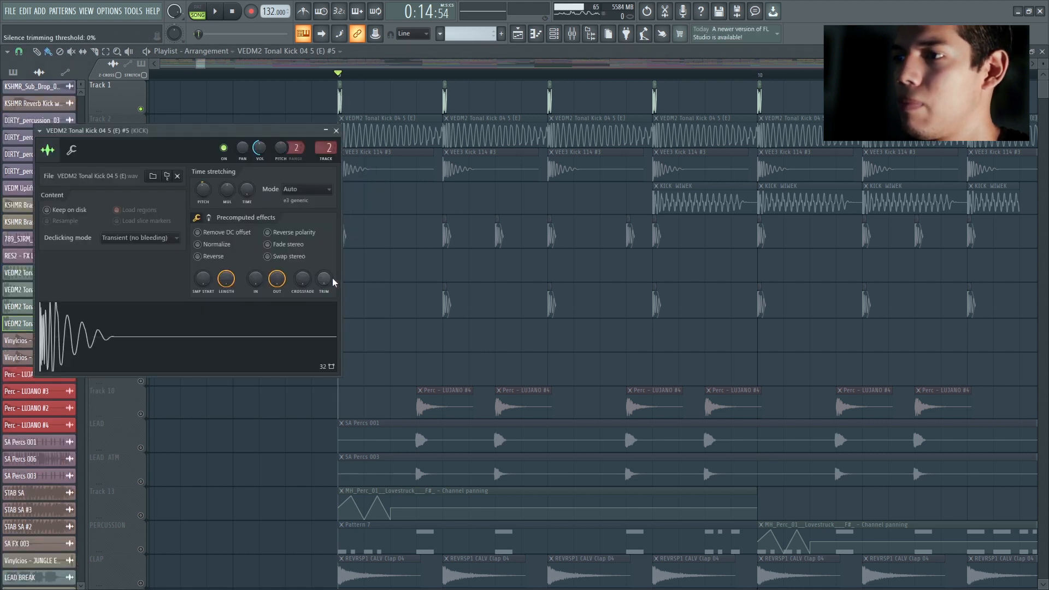
left_click(336, 130)
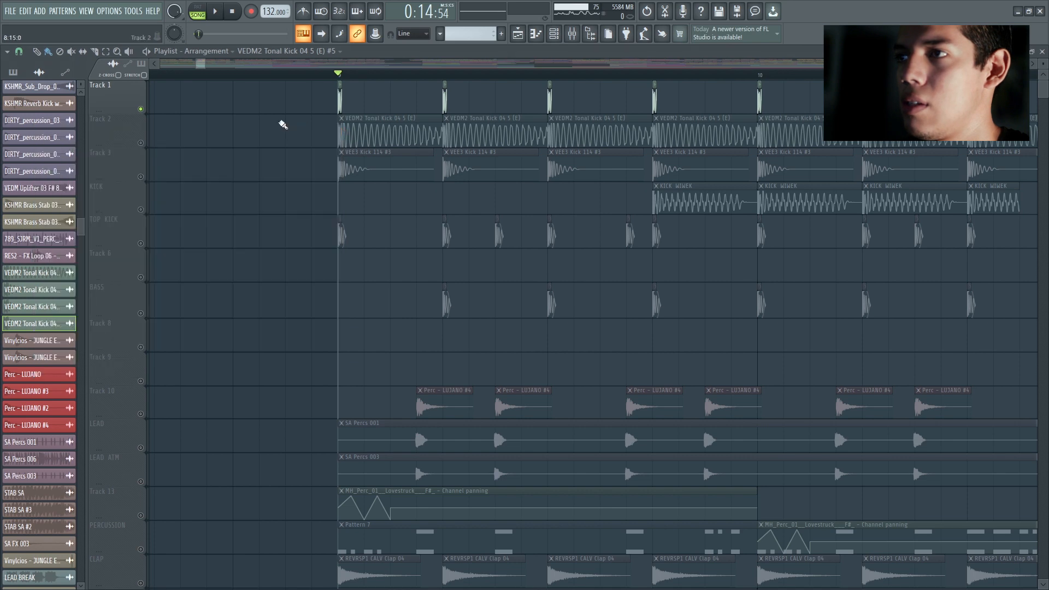
key("space")
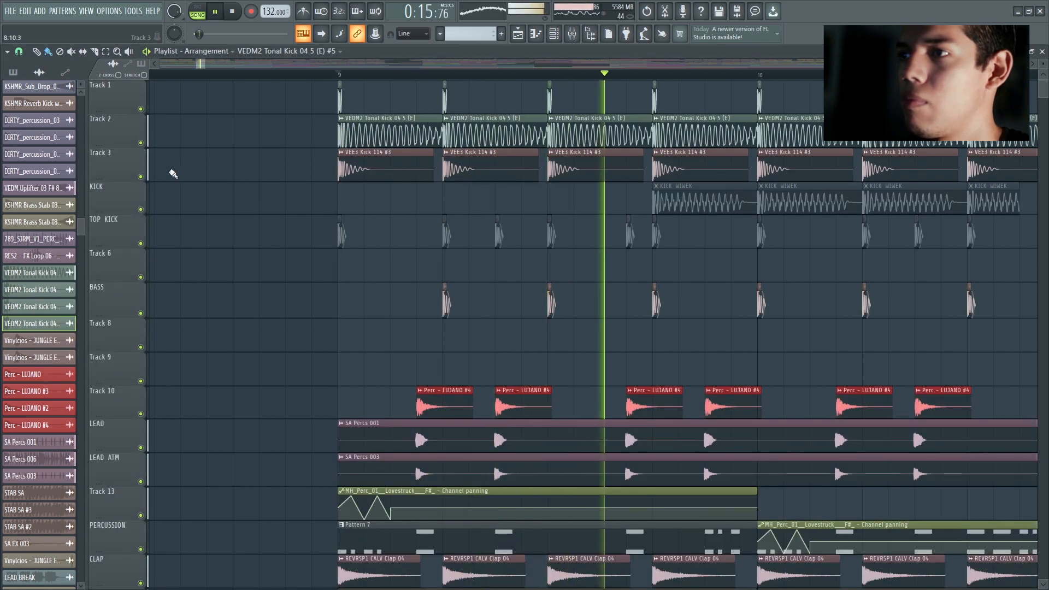
key("space")
Step: Solo Track 10, LEAD and LEAD ATM together and listen to their percussion from bar 9
scroll(186, 186, "down", 5)
right_click(141, 245)
left_click(141, 279)
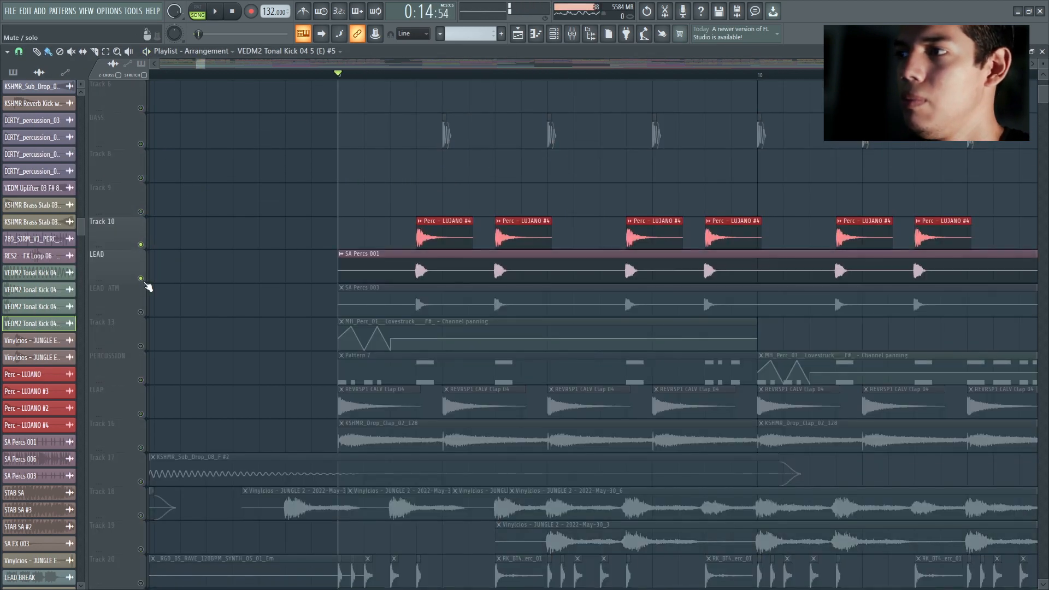
left_click(141, 312)
key("space")
key("space")
Step: Solo the CLAP track and Track 16 together and listen to the layered claps from bar 9
scroll(145, 296, "down", 5)
right_click(141, 244)
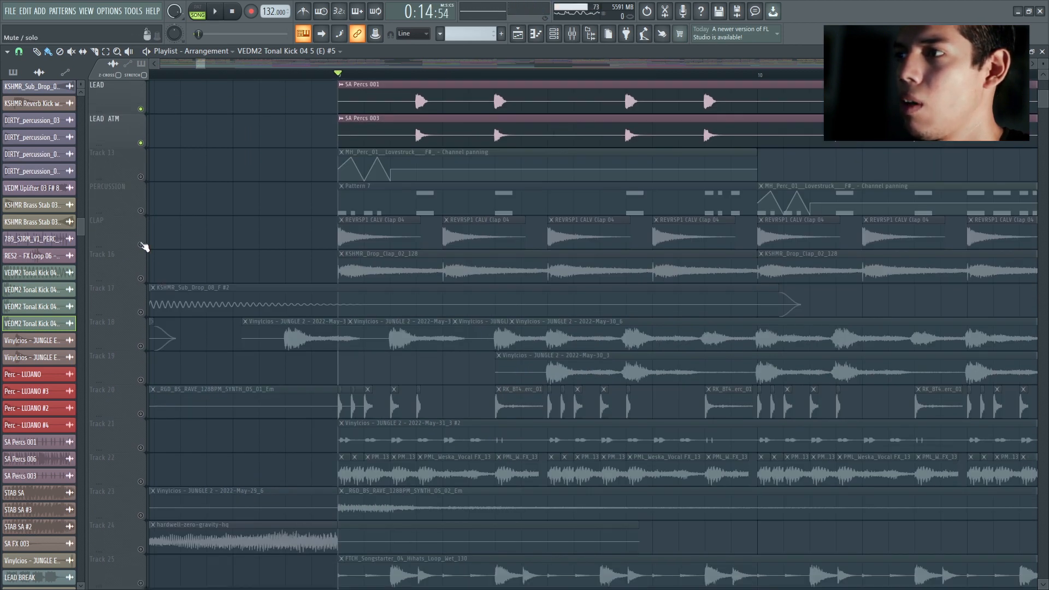
left_click(141, 278)
scroll(192, 230, "down", 3)
key("space")
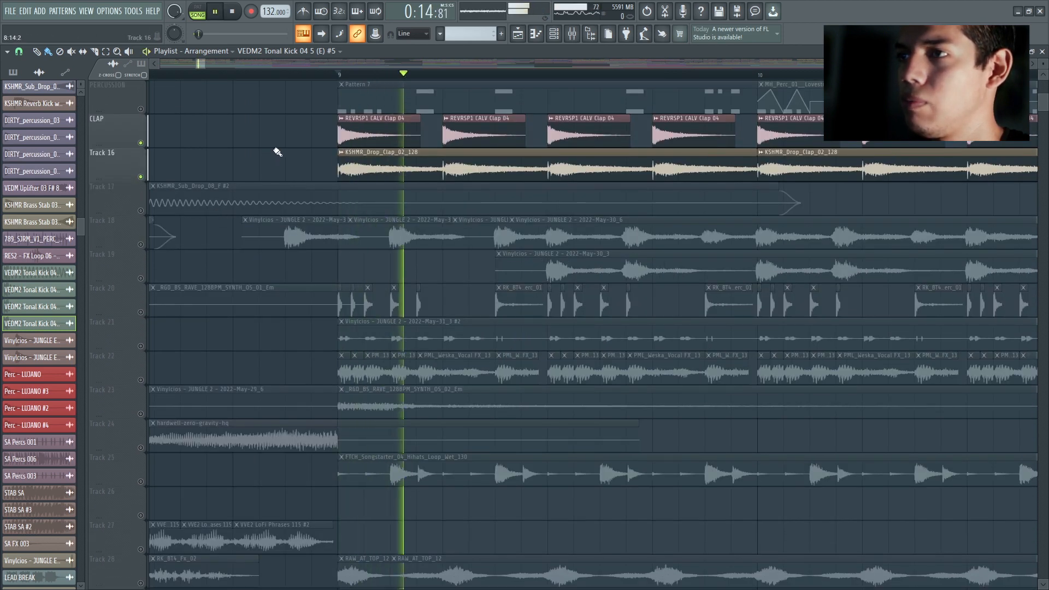
key("space")
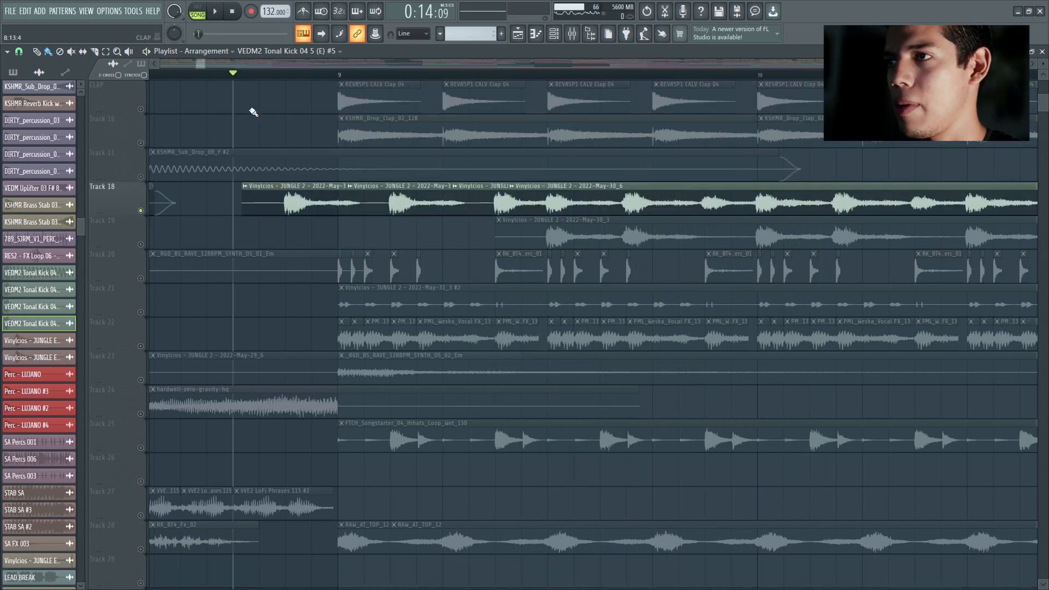
Step: Listen to the soloed Track 18, and solo Track 20 to audition its percussion hits
key("space")
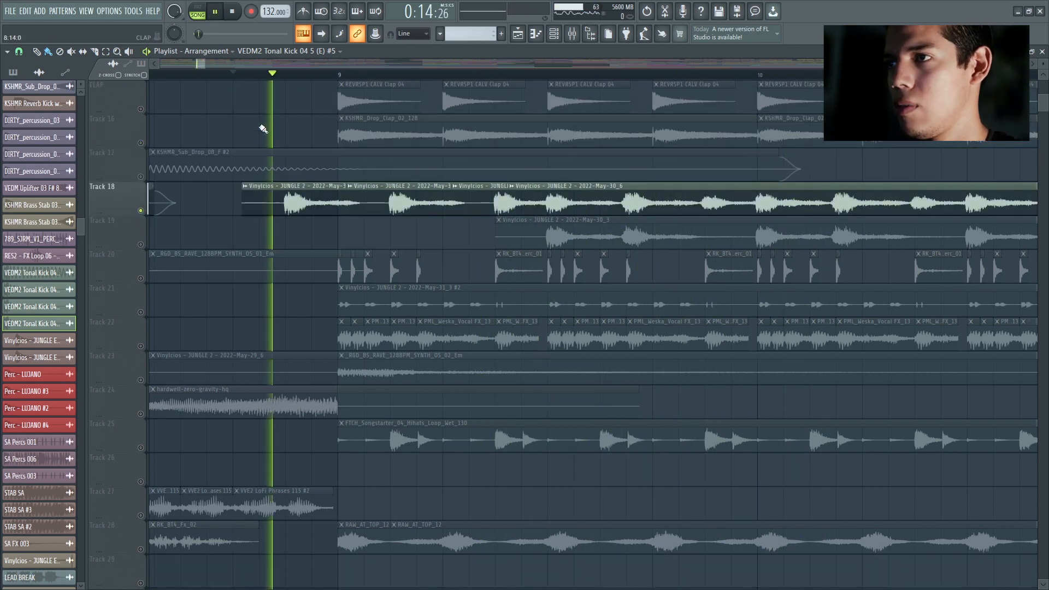
right_click(141, 279)
key("space")
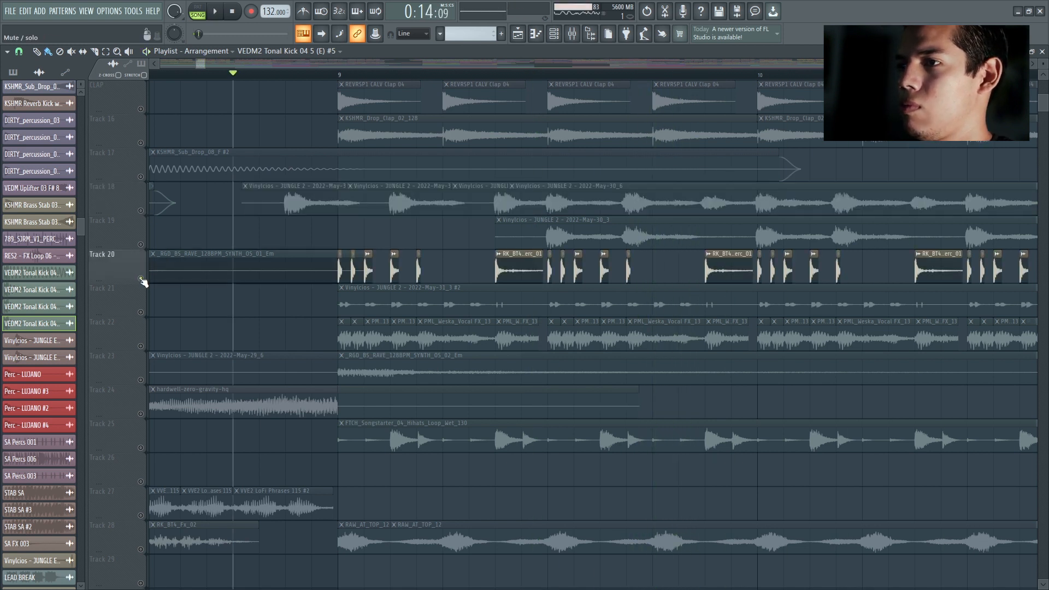
key("space")
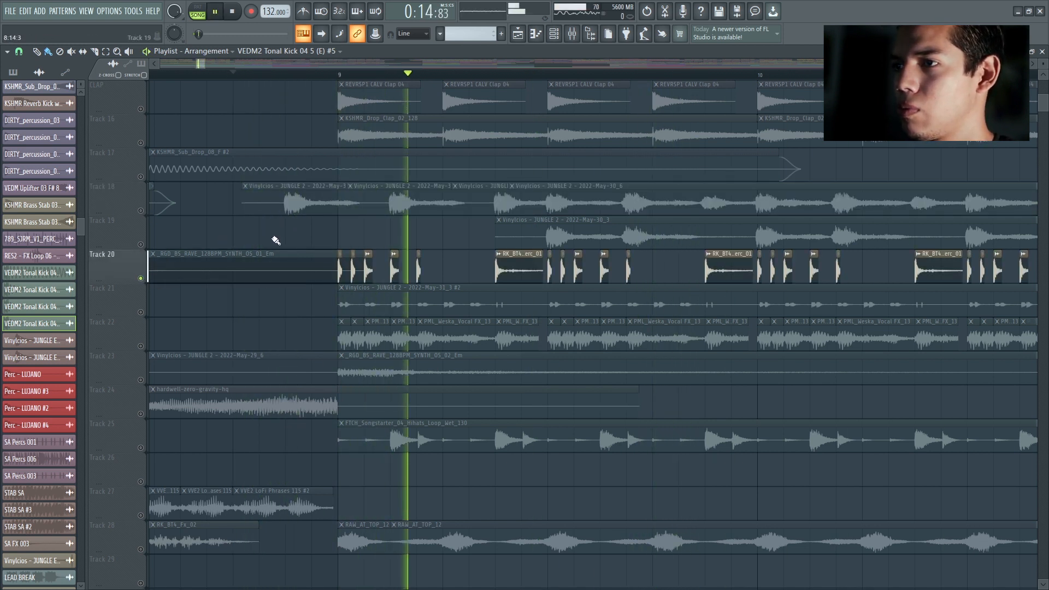
key("space")
Step: Solo Track 21 and listen to it, and switch the solo to the vocal FX clips on Track 22
scroll(268, 237, "down", 3)
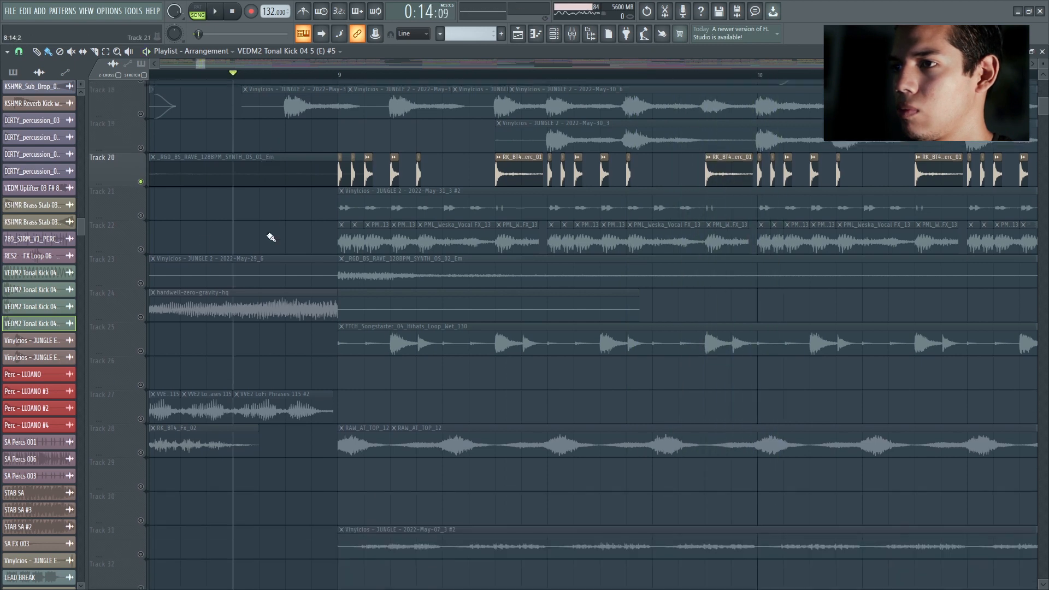
right_click(141, 211)
key("space")
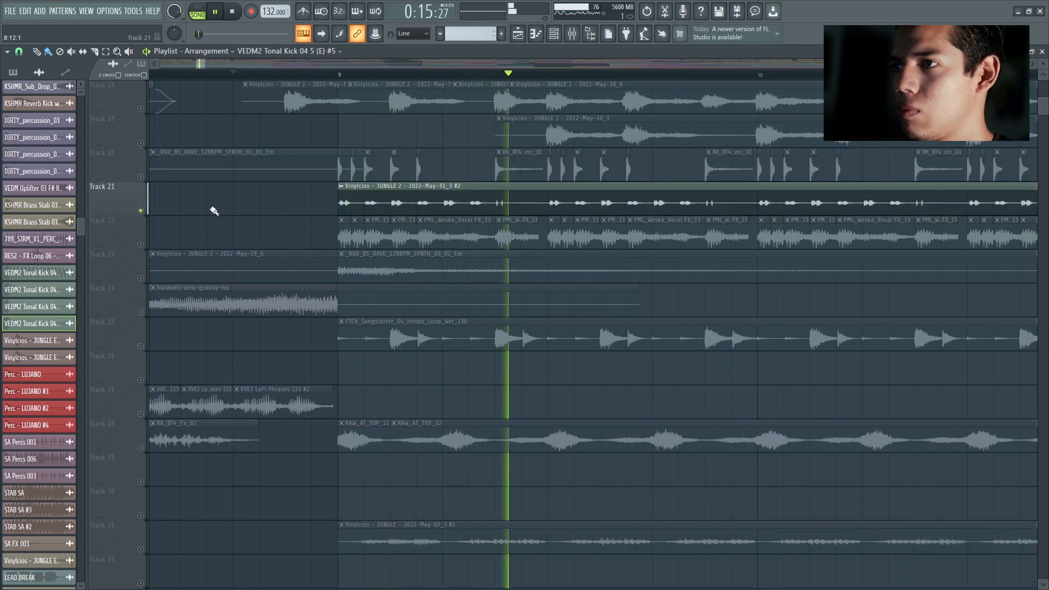
key("space")
right_click(141, 244)
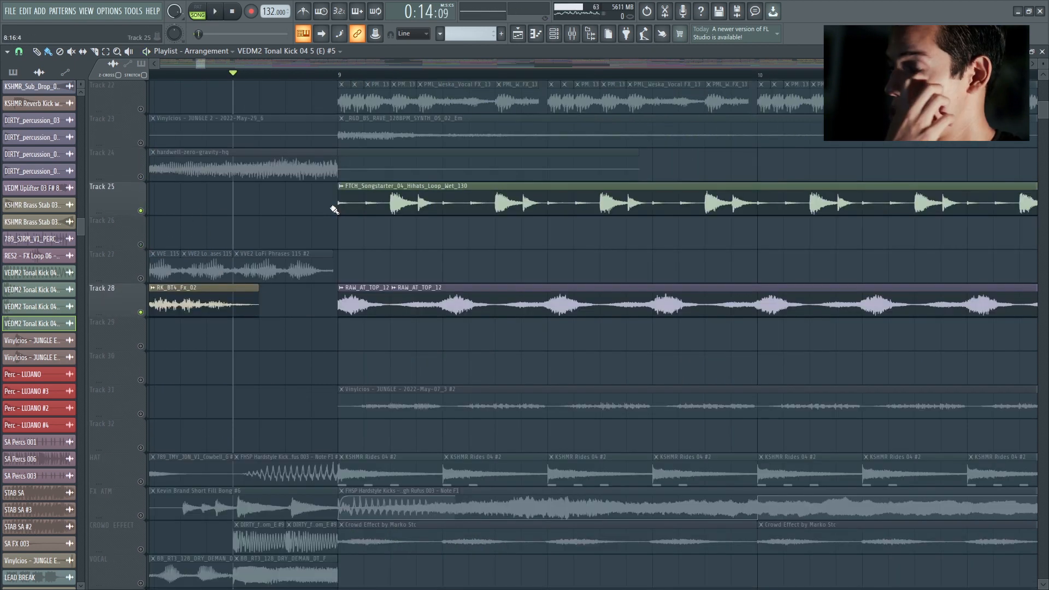
Step: Listen to the RAW_AT_TOP_12 loop on Track 28, and switch the solo to Track 31 to audition it
scroll(304, 298, "down", 2)
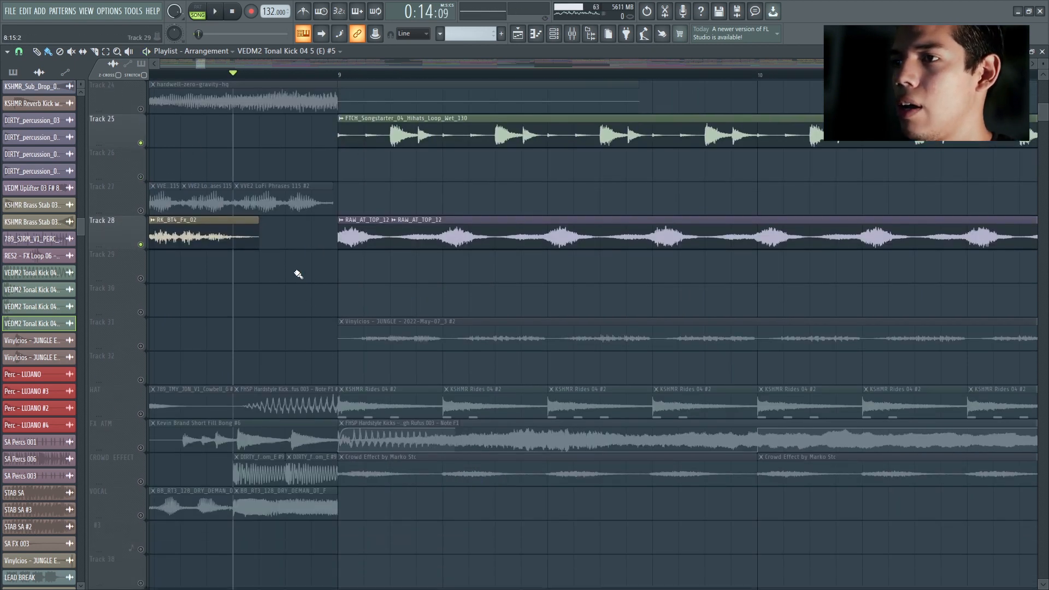
scroll(308, 273, "down", 2)
key("space")
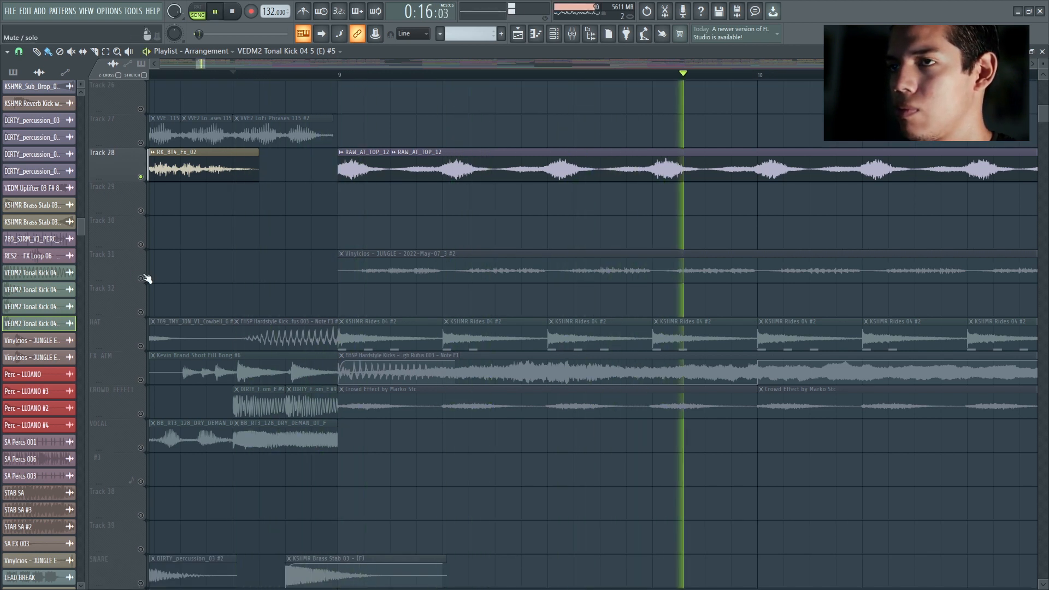
left_click(145, 278)
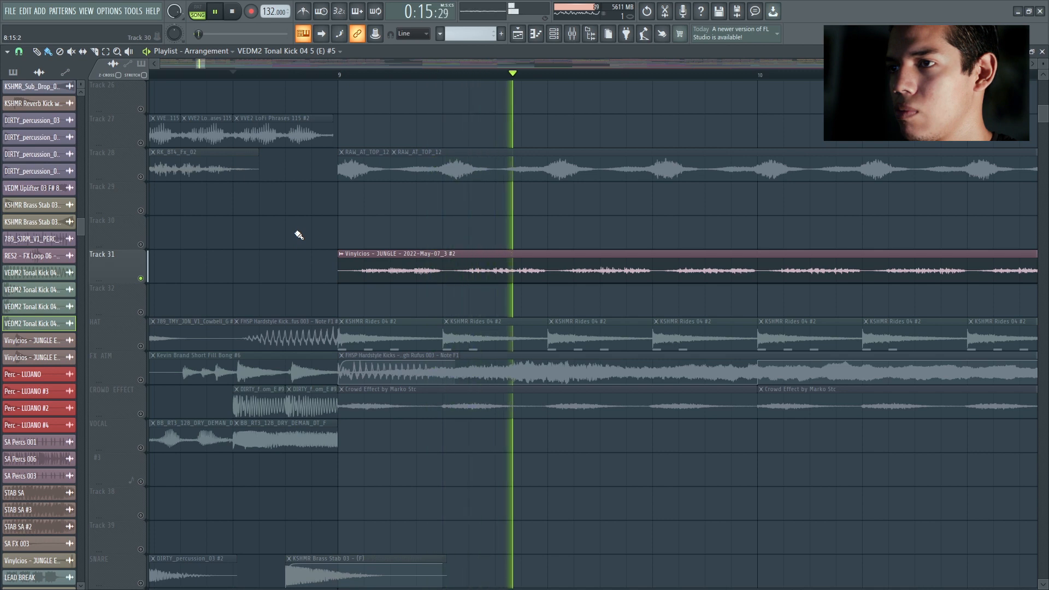
key("space")
Step: Open the sampler of the JUNGLE clip on Track 31 and set its mixer track to 80
scroll(299, 228, "down", 5, "ctrl")
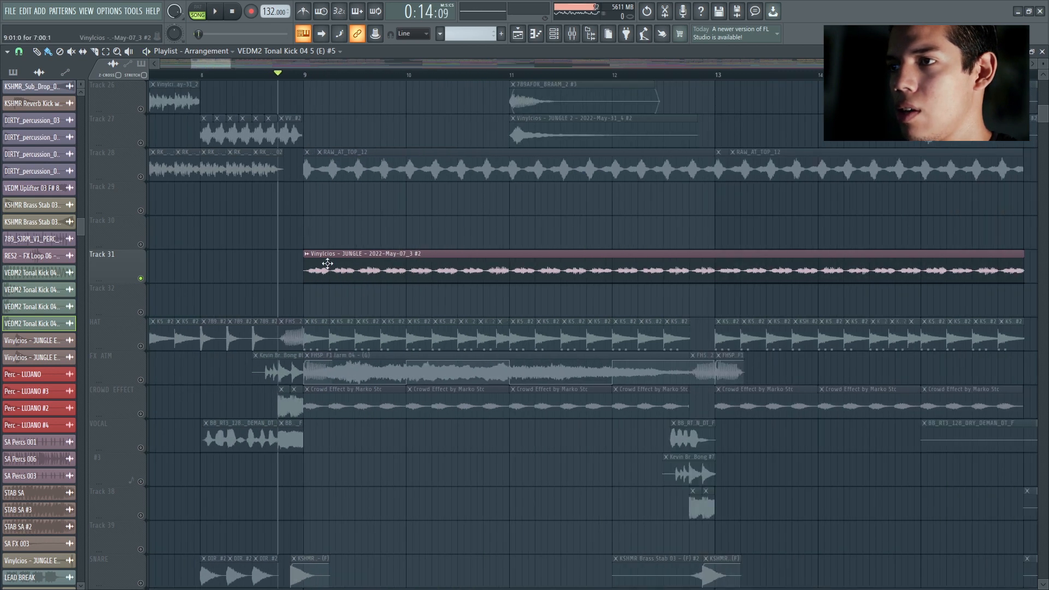
scroll(328, 264, "up", 2, "ctrl")
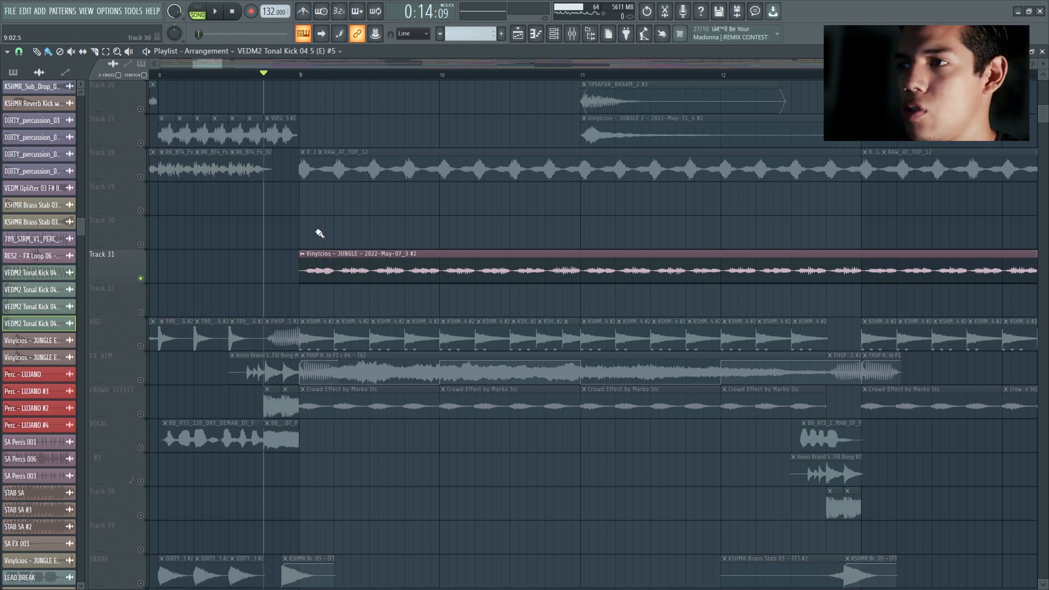
scroll(319, 233, "up", 2, "ctrl")
double_click(321, 262)
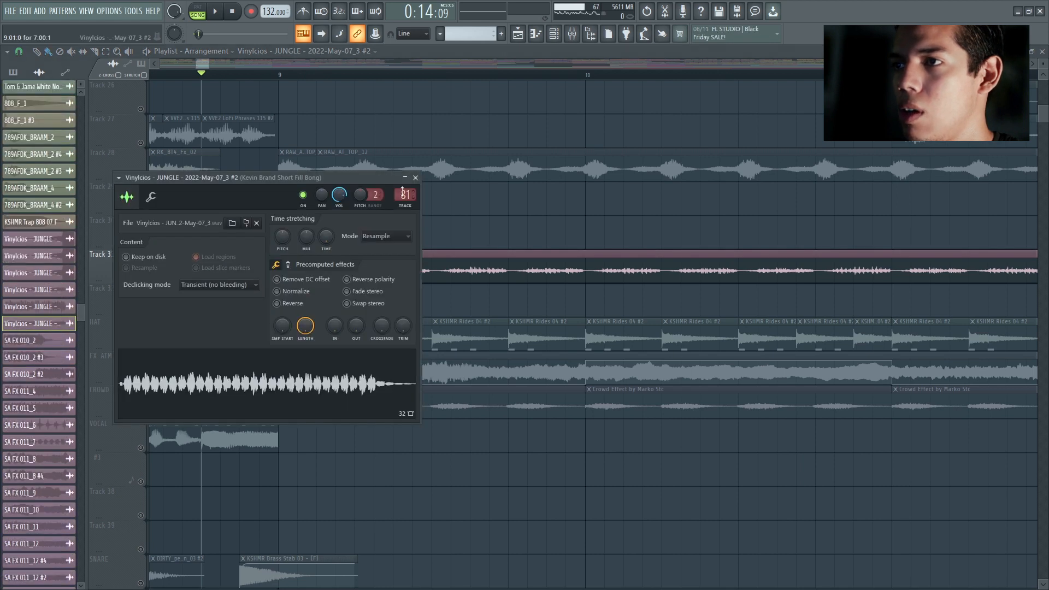
scroll(403, 192, "down", 1)
Step: Examine the FabFilter Pro-Q 3 curve on mixer track 80, and close all plugin and mixer windows
key("F9")
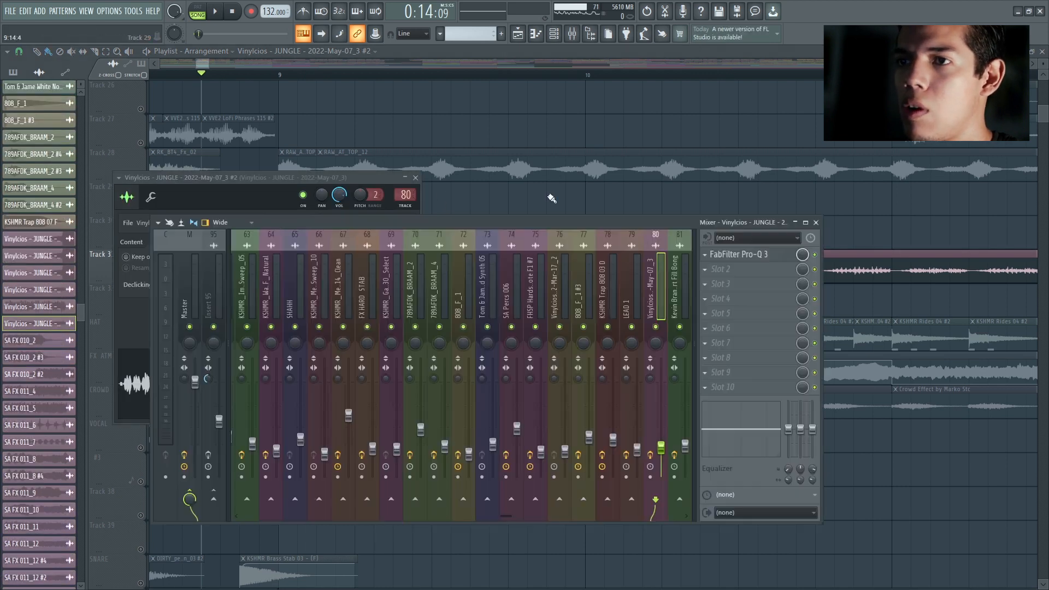
left_click(756, 256)
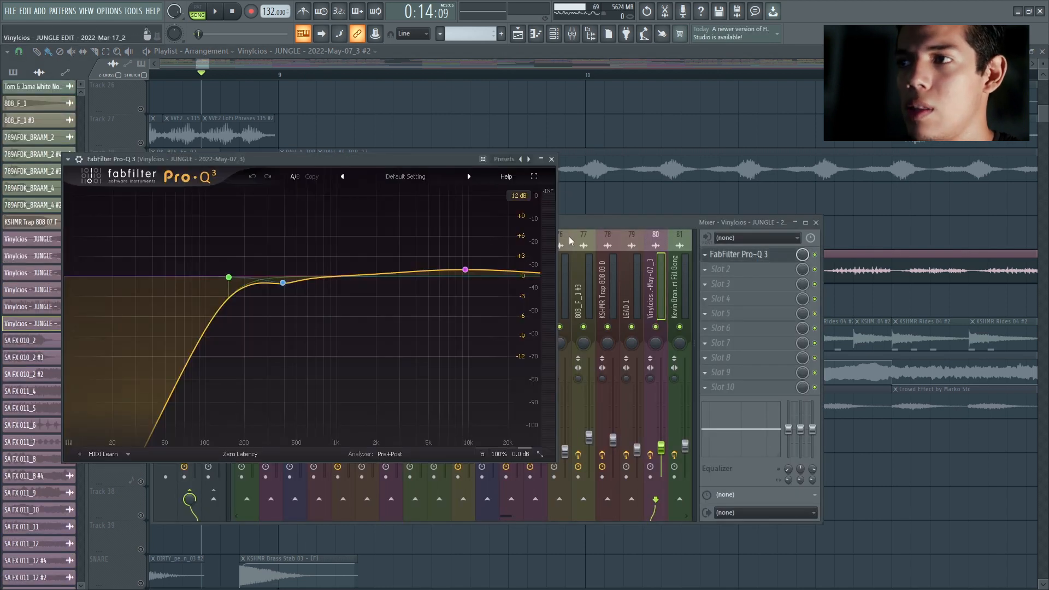
left_click(551, 160)
key("F12")
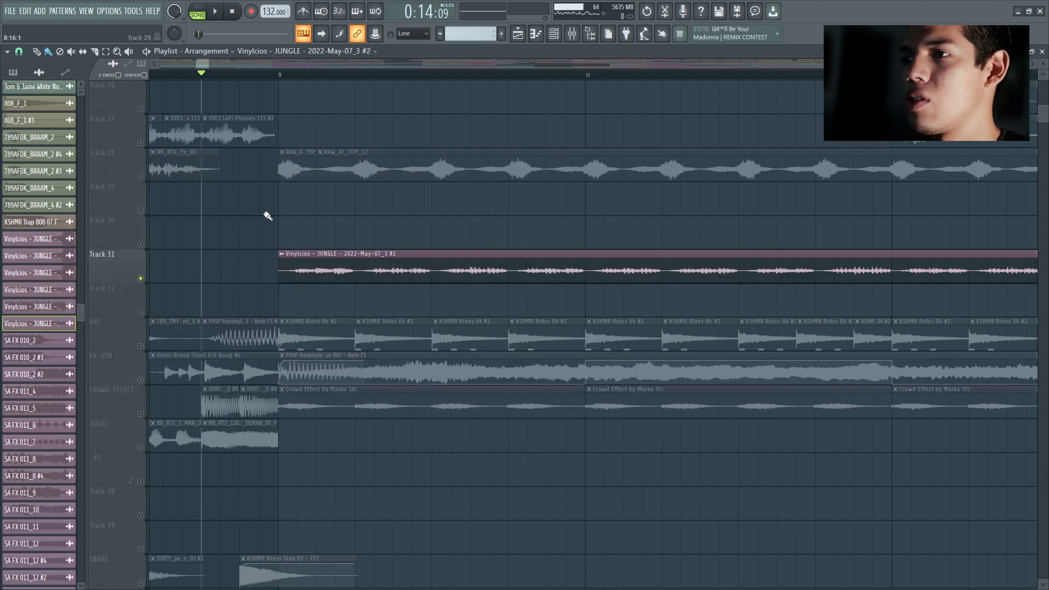
Step: Solo the HAT track and listen to its KSHMR Rides 04 clips in the drop
scroll(268, 216, "down", 2)
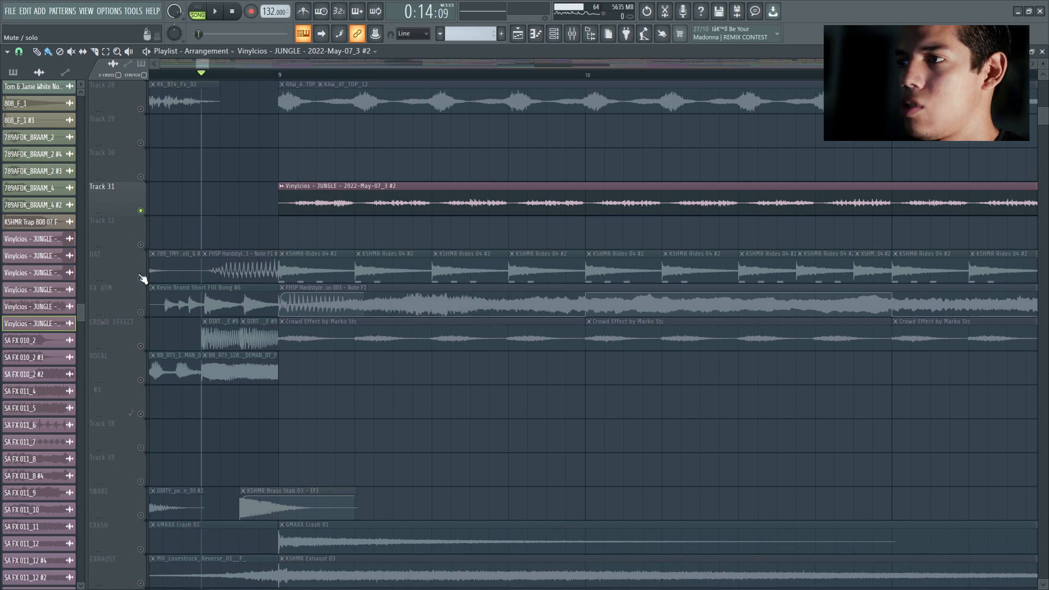
left_click(142, 279)
key("space")
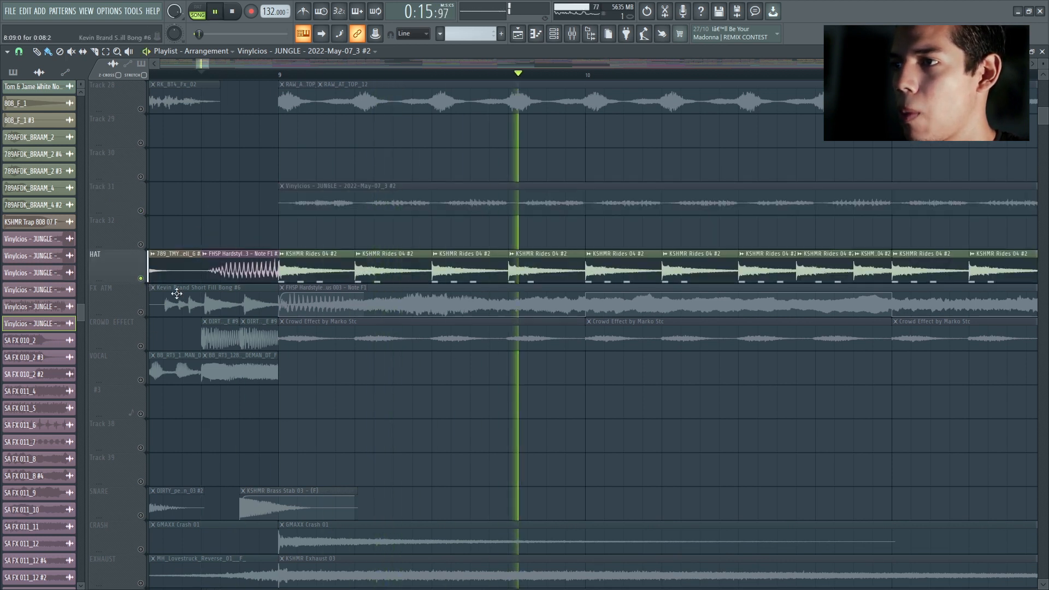
Step: Solo the CROWD EFFECT track and examine how its clips are laid out across the drop
left_click(144, 347)
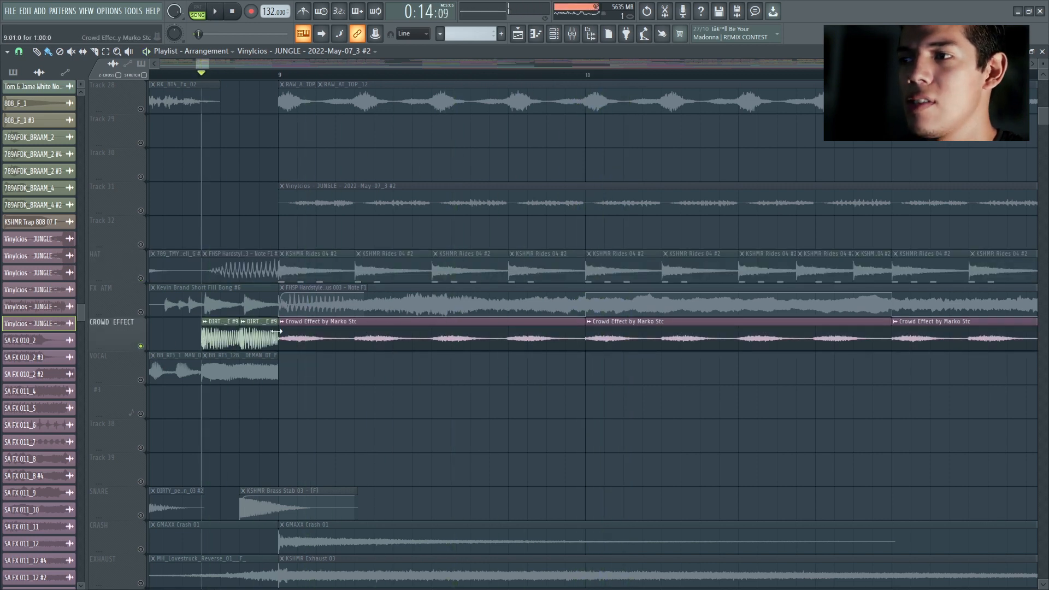
scroll(284, 262, "down", 2)
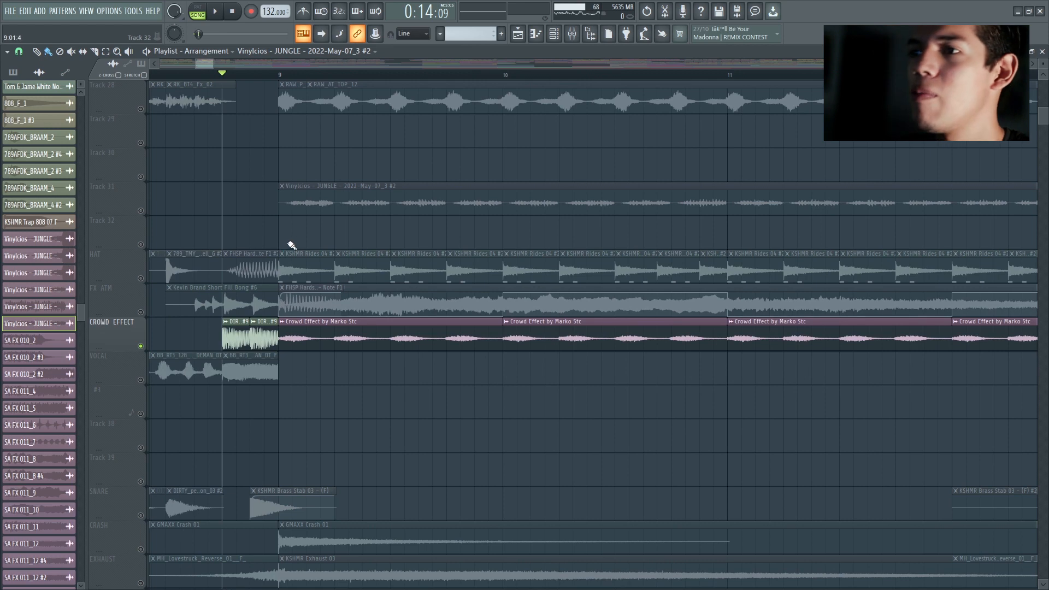
scroll(290, 246, "down", 2)
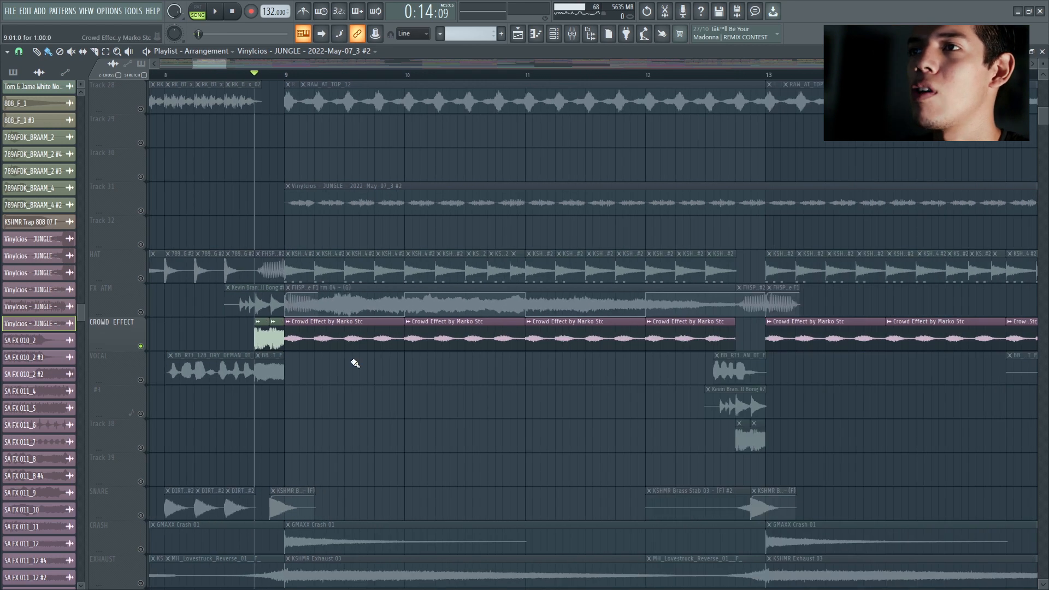
Step: Open the sampler of a Crowd Effect by Marko Stc clip and examine the first Fruity parametric EQ 2 on its mixer track
double_click(342, 331)
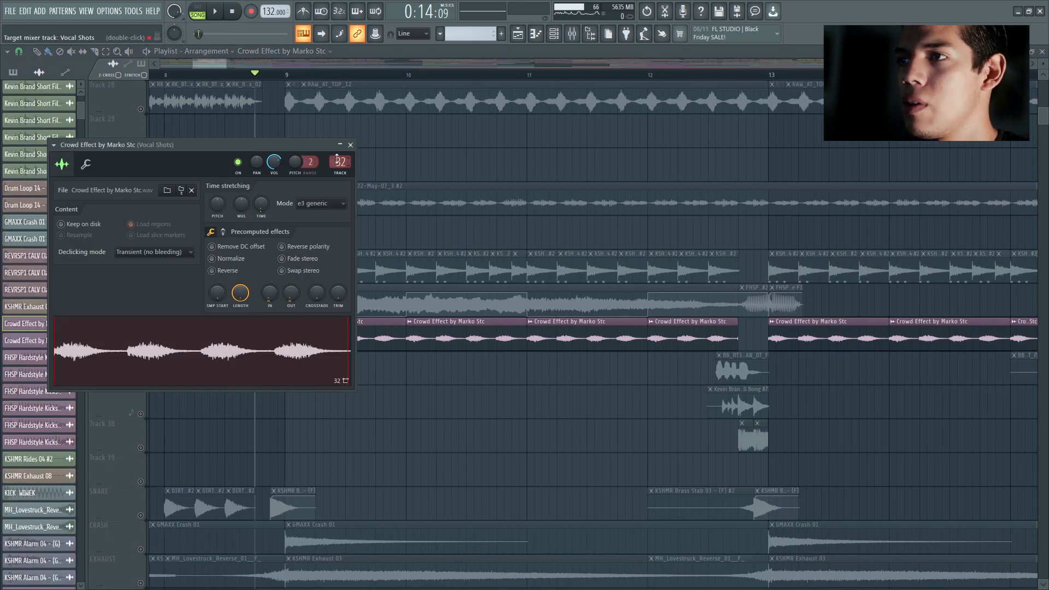
double_click(338, 160)
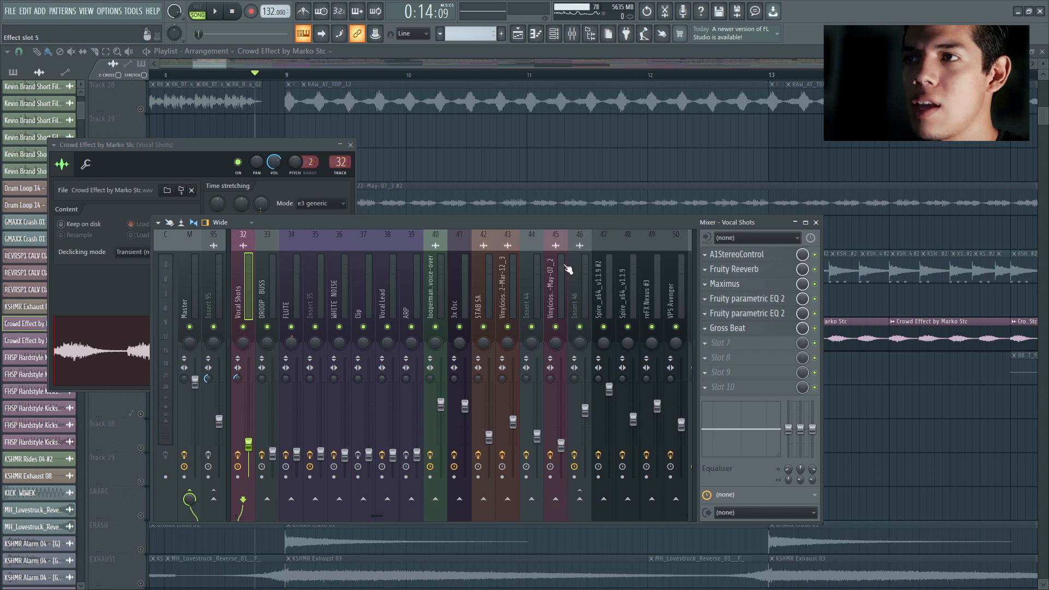
left_click(710, 299)
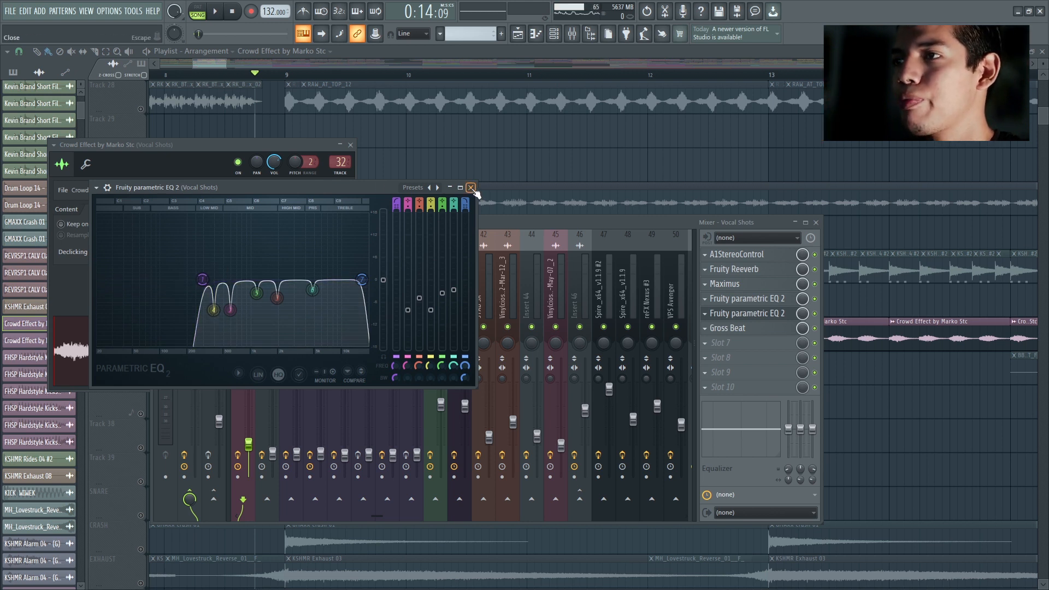
left_click_drag(328, 188, 452, 165)
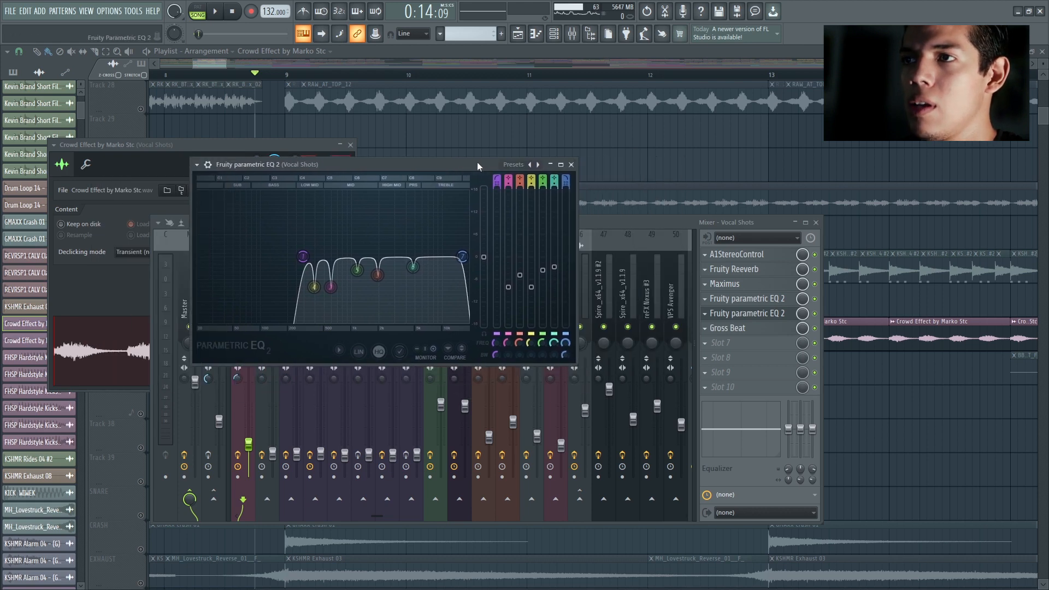
left_click(571, 165)
Step: Examine the second Fruity parametric EQ 2 on the Vocal Shots mixer track, and close all plugin and mixer windows
left_click(754, 314)
left_click(759, 314)
left_click(776, 300)
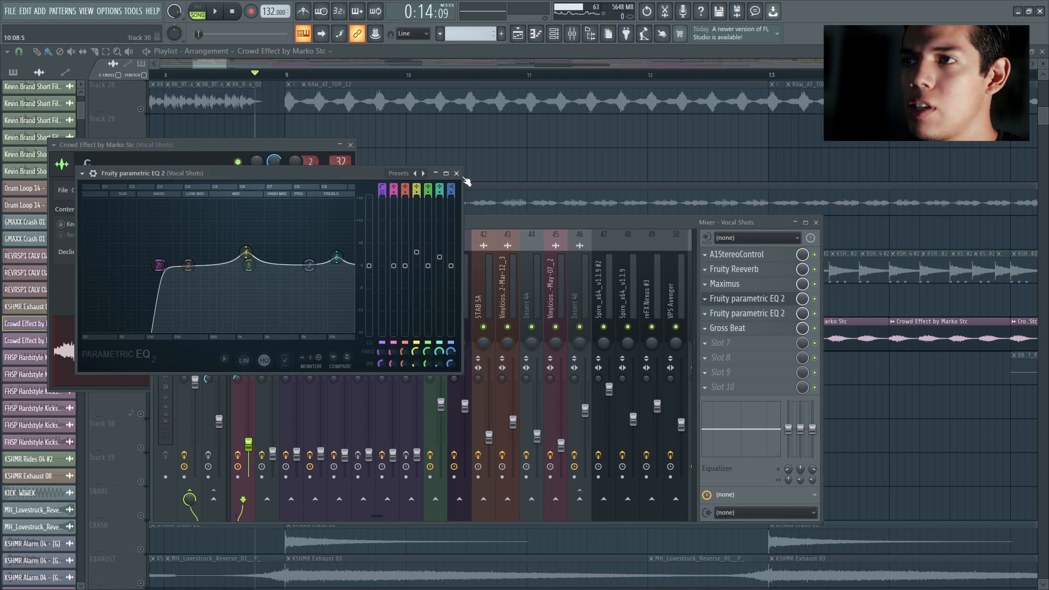
key("F12")
Step: Solo the CRASH track and listen to its GMAXX Crash 01 clip from just before bar 9
scroll(308, 379, "up", 2)
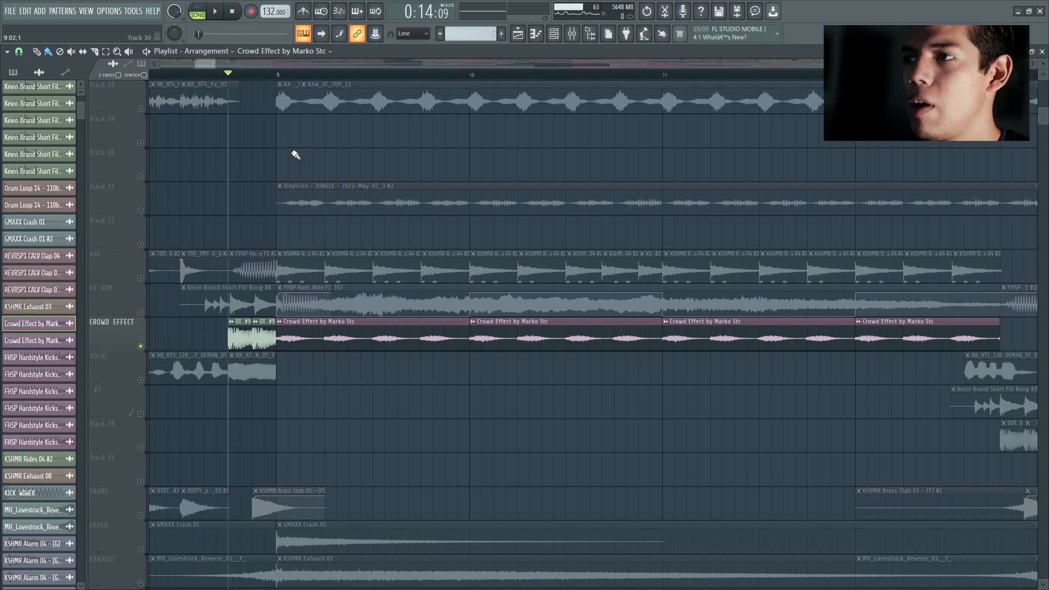
scroll(234, 98, "down", 1)
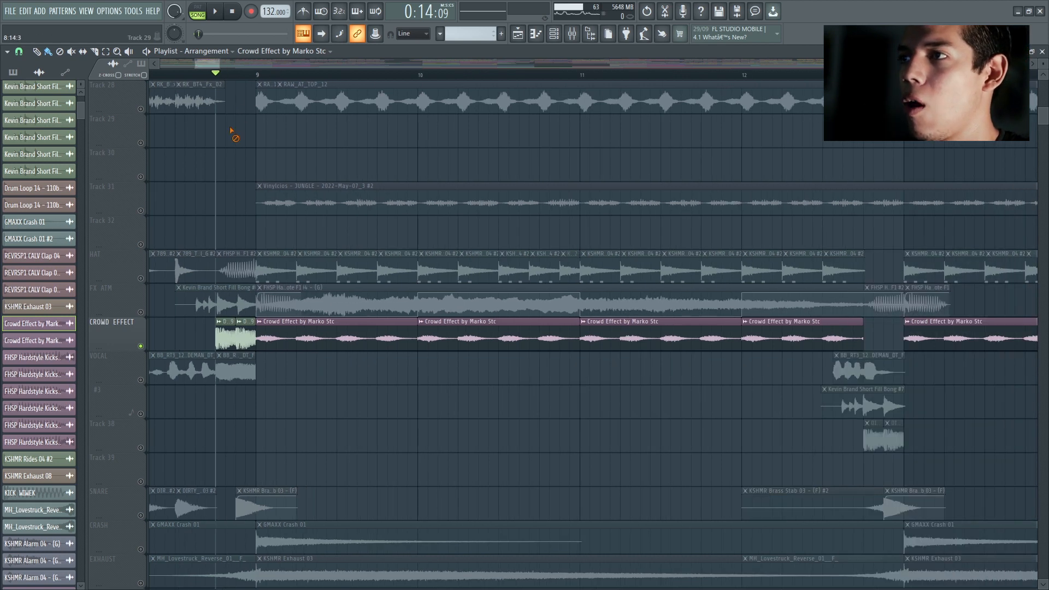
scroll(246, 180, "down", 5)
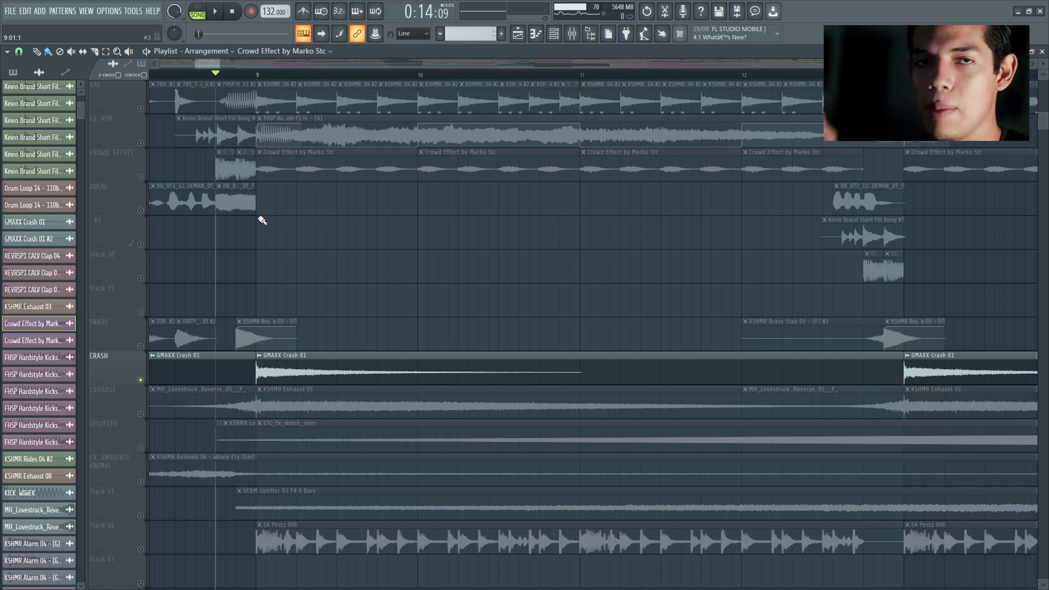
scroll(251, 322, "down", 2)
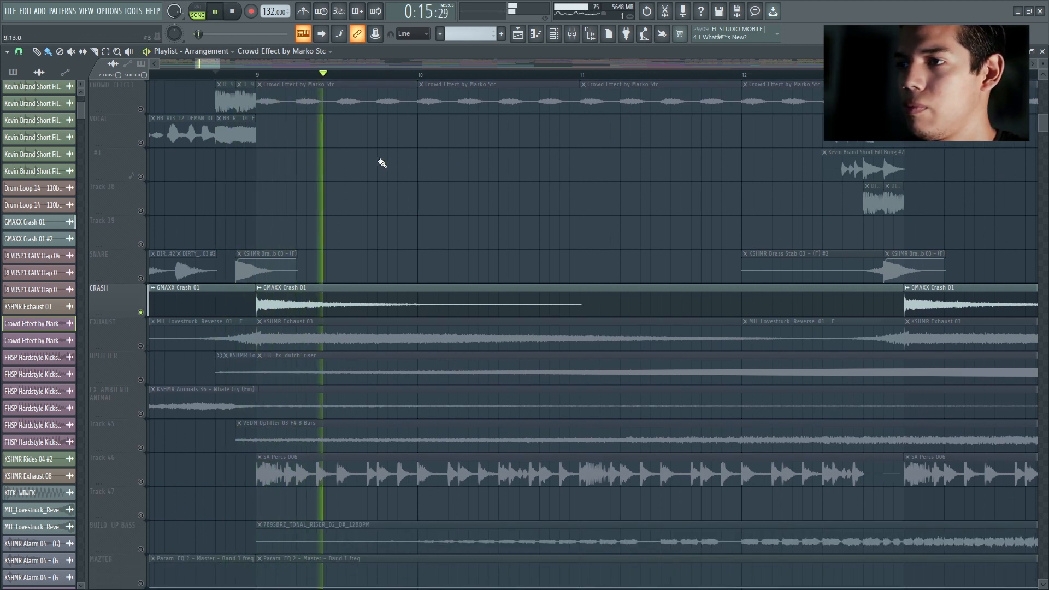
scroll(398, 164, "down", 1)
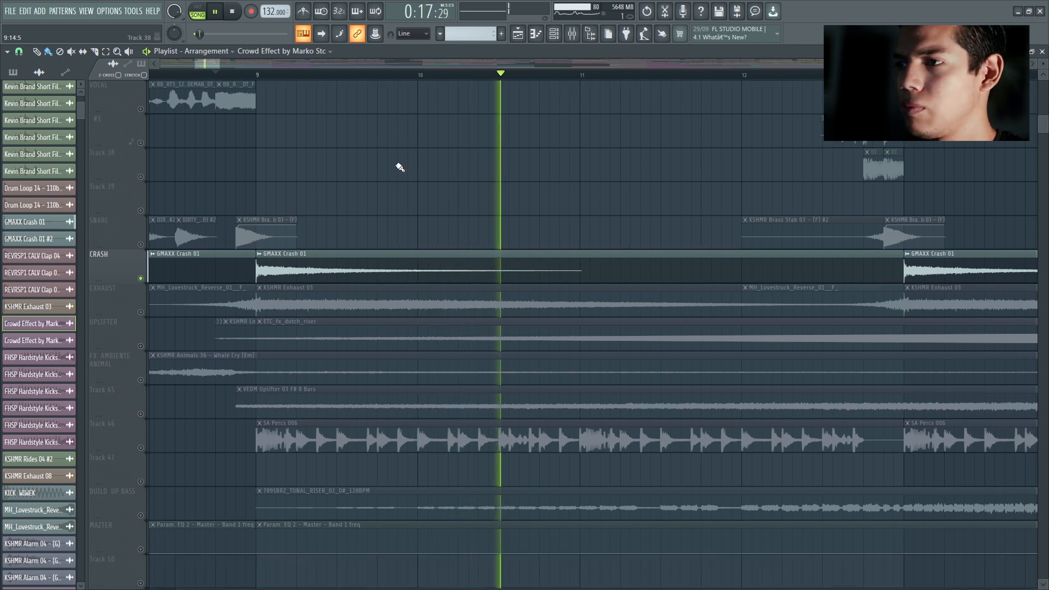
key("space")
Step: Solo the EXHAUST track and Track 45 in turn, listening to the reverse effect and the VEDM Uplifter 03 riser
left_click(141, 313, "ctrl")
key("space")
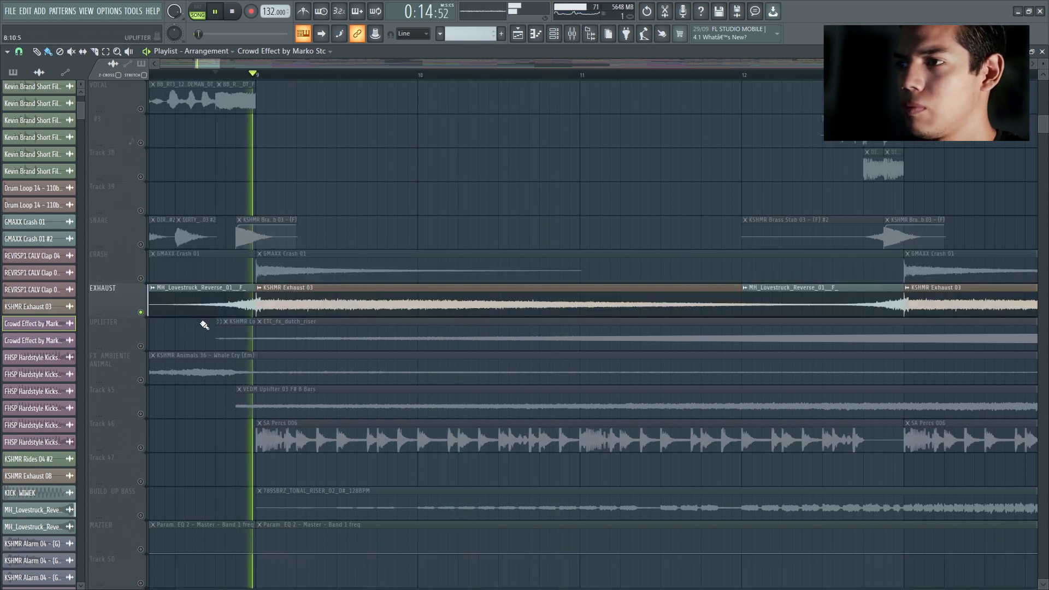
scroll(141, 313, "down", 3)
left_click(141, 312, "ctrl")
key("space")
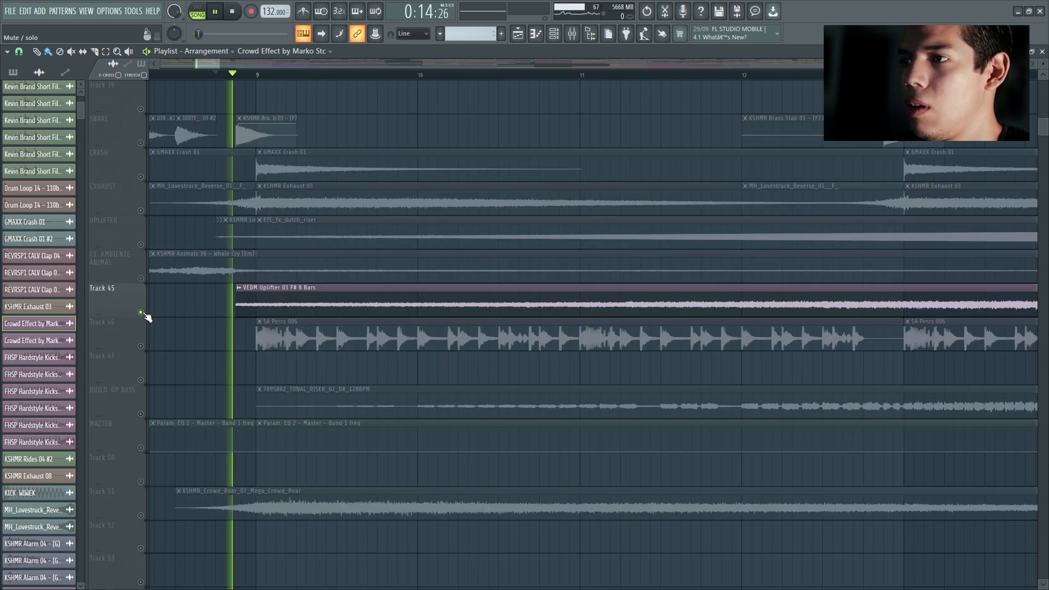
key("space")
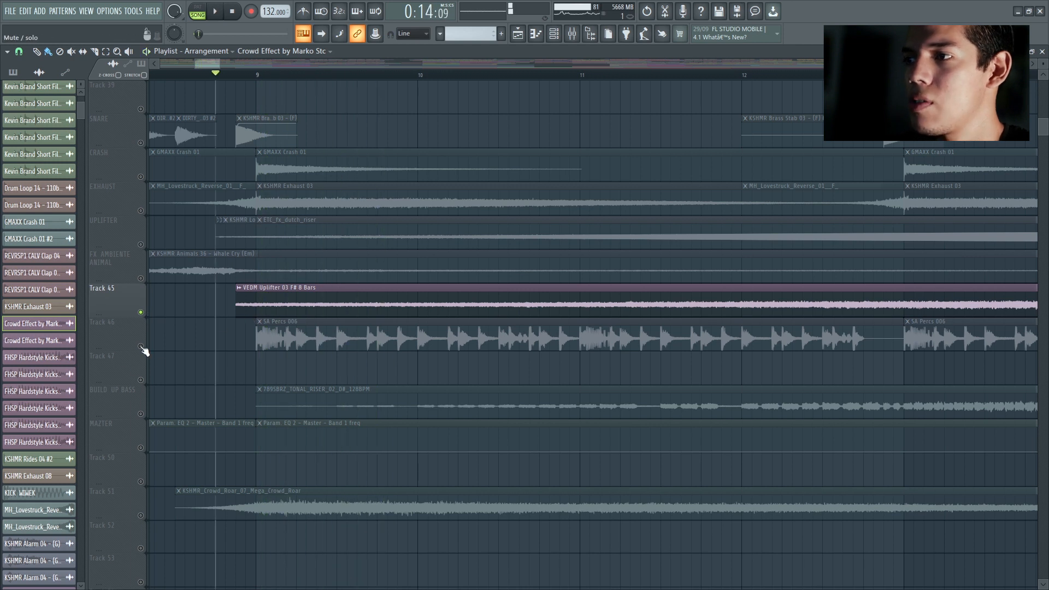
Step: Solo Track 46 and listen to its SA Percs 006 loop at the start of the drop
left_click(141, 346, "ctrl")
key("space")
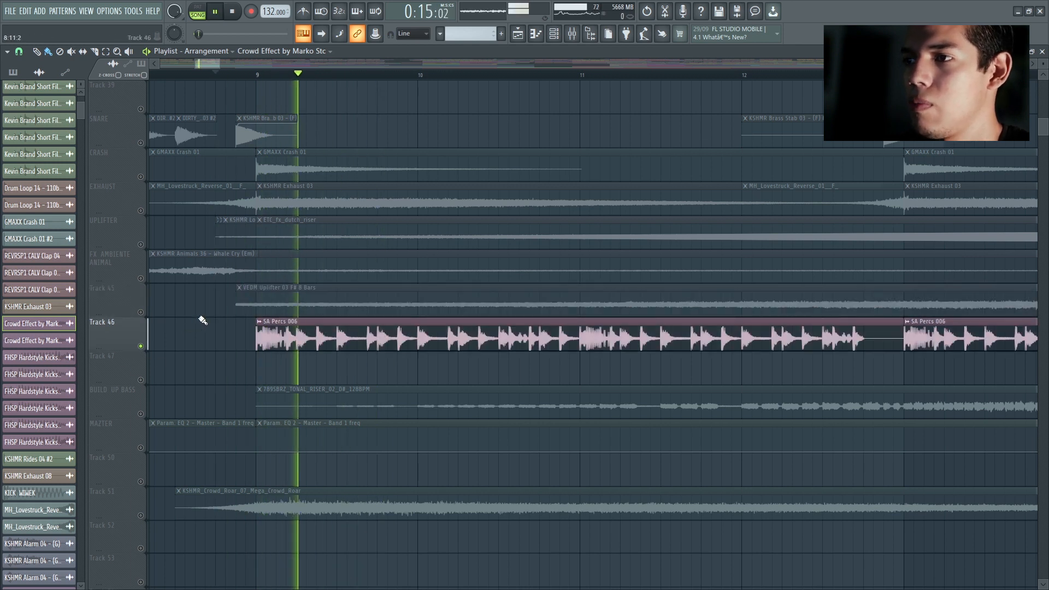
key("space")
Step: Solo Track 51 with the KSHMR_Crowd_Roar_07_Mega_Crowd_Roar clip, and reactivate all tracks
scroll(200, 322, "down", 3)
scroll(200, 322, "down", 2)
left_click(141, 376, "ctrl")
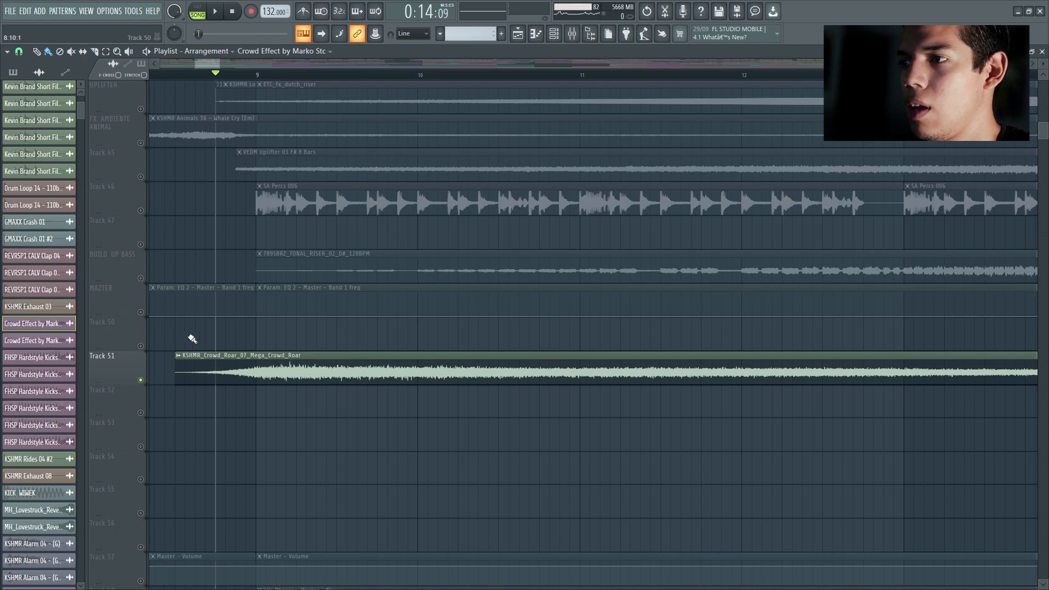
scroll(215, 308, "down", 3)
scroll(274, 302, "down", 8)
scroll(274, 302, "up", 10)
key("space")
left_click(142, 347, "ctrl")
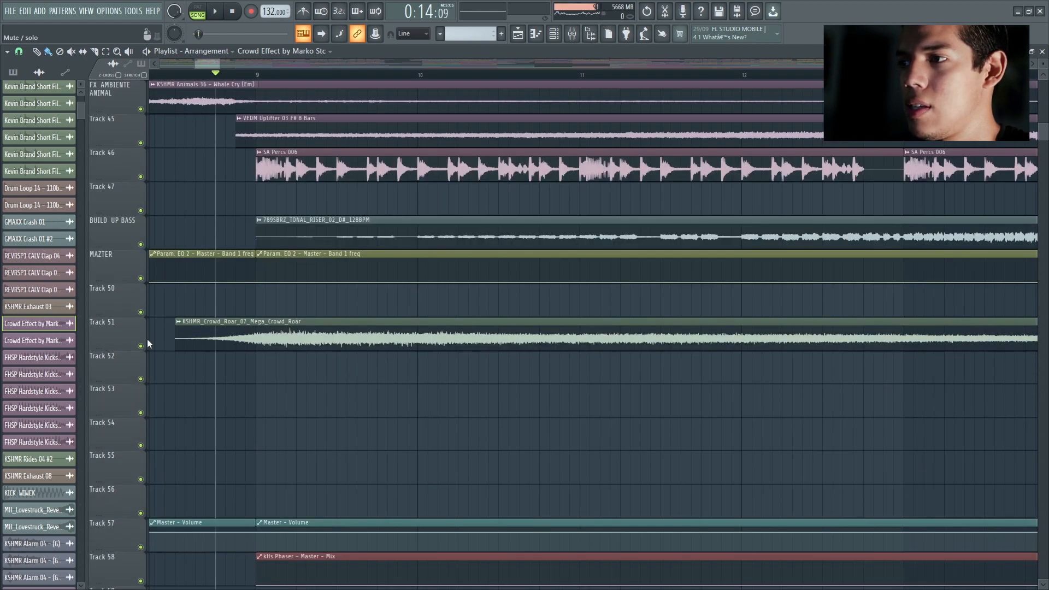
Step: Play the section leading into bar 17 with all tracks active
scroll(297, 257, "up", 11)
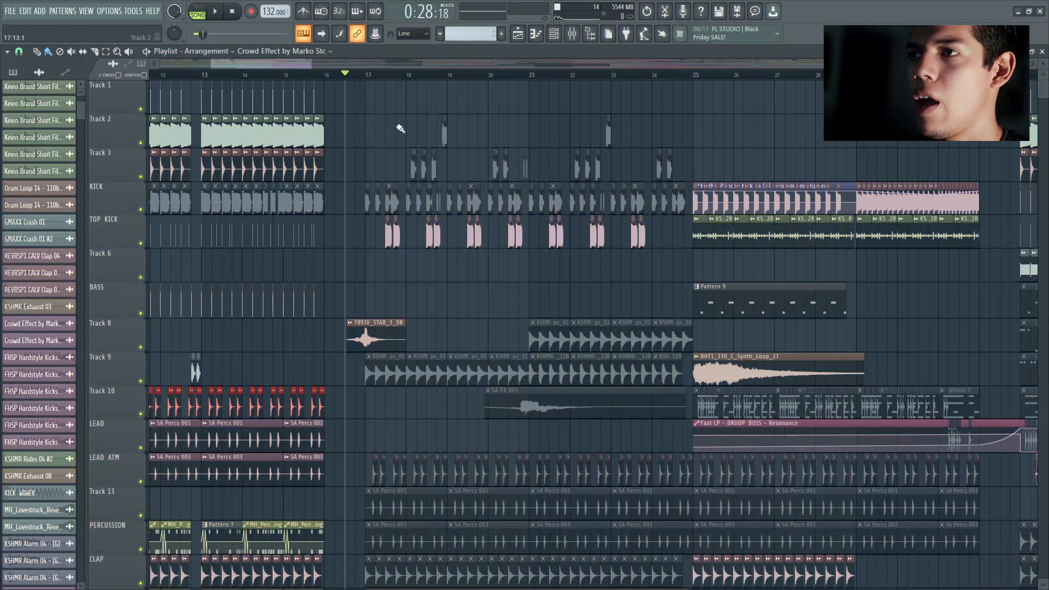
key("space")
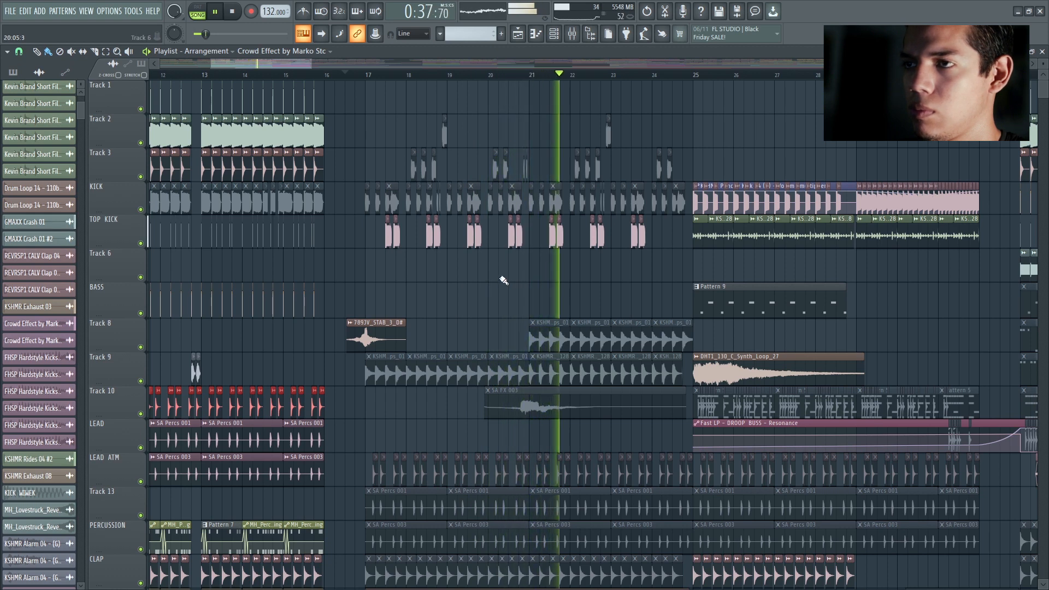
scroll(424, 269, "up", 5)
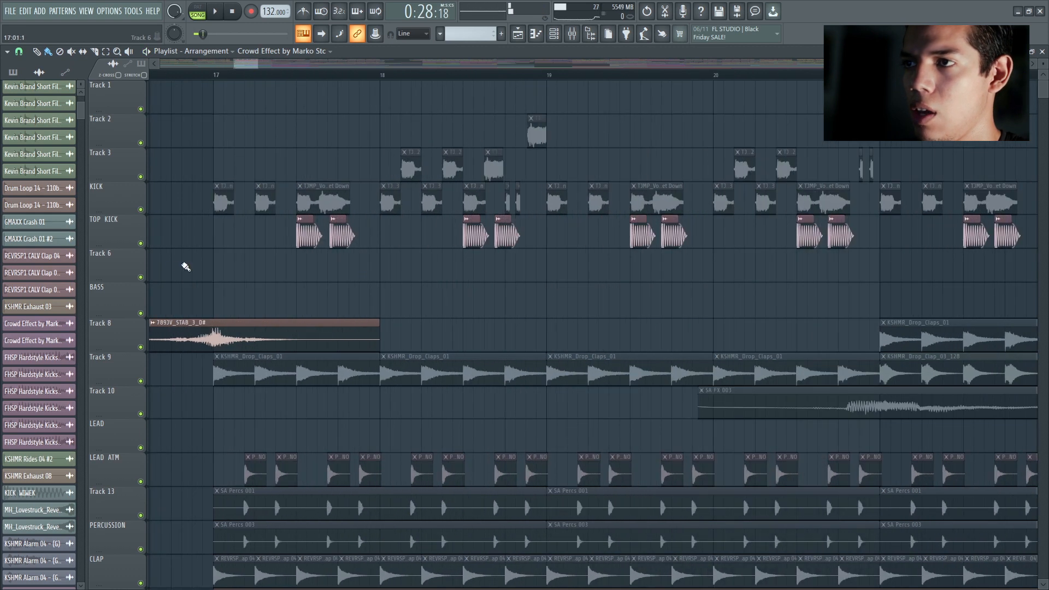
Step: Solo the TOP KICK track and listen to its paired kick clips from bar 17
right_click(140, 243)
scroll(233, 258, "up", 3)
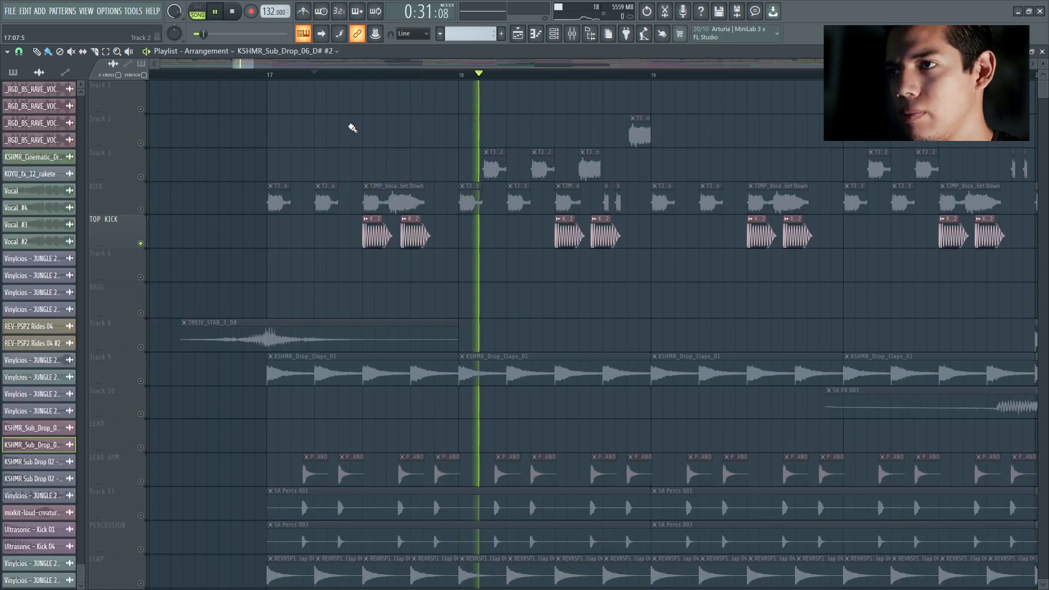
key("space")
Step: Audition the soloed vocal loops on Tracks 16 and 17, and the synth and bass shots on Tracks 19, 21 and 22
scroll(221, 290, "down", 4)
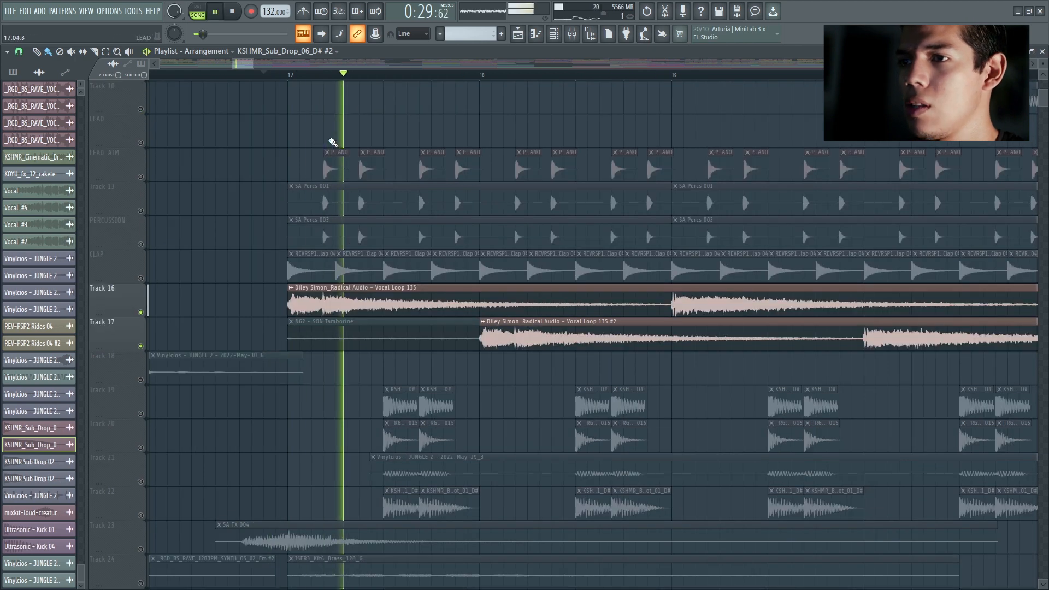
scroll(258, 183, "down", 2)
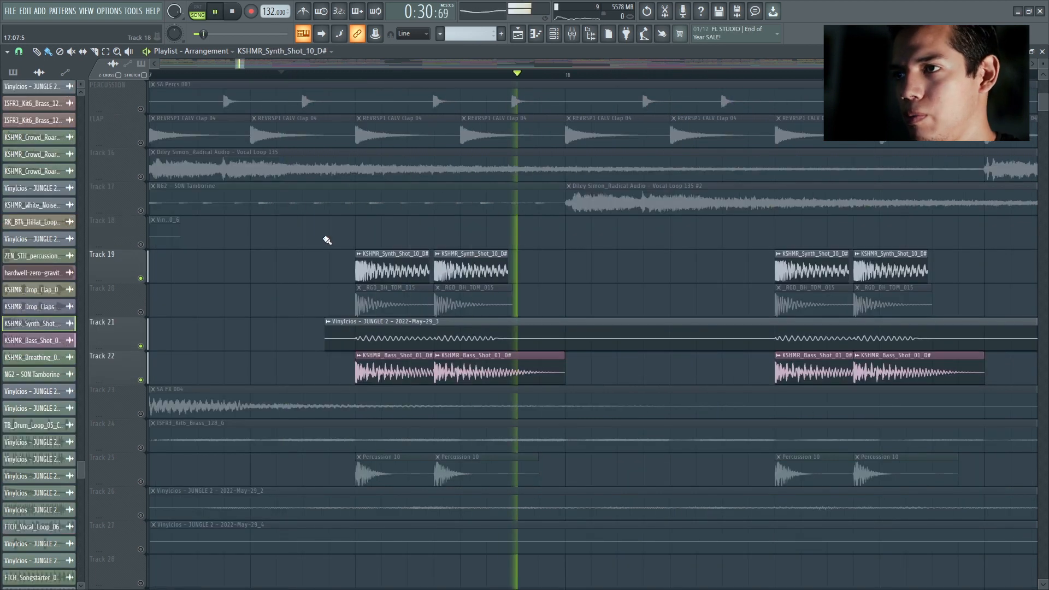
key("space")
Step: Solo Track 23 and play its SA FX 004 clip from just before bar 17
scroll(330, 248, "down", 2)
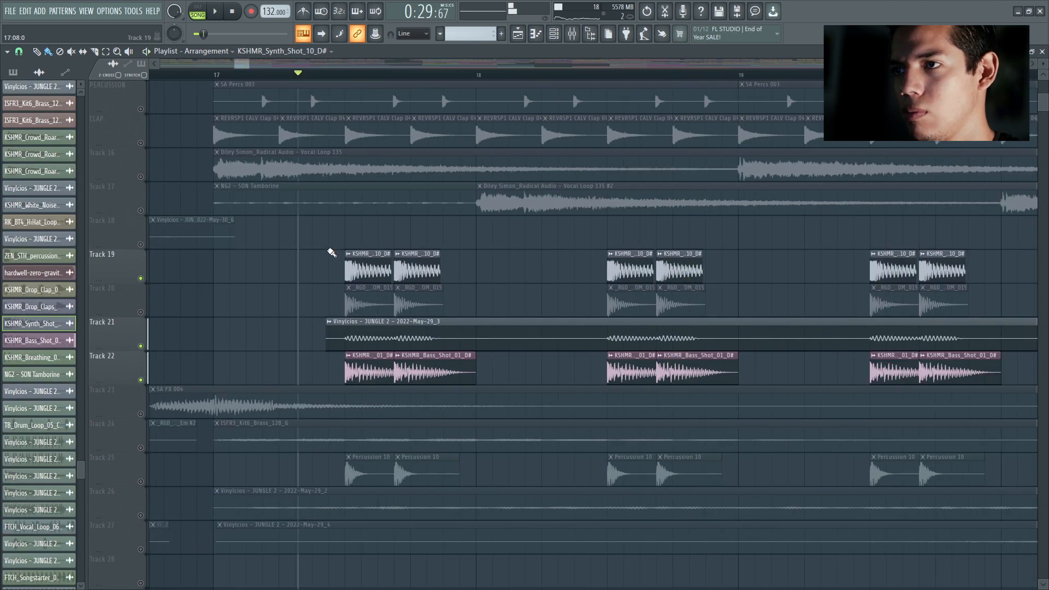
scroll(340, 269, "down", 4)
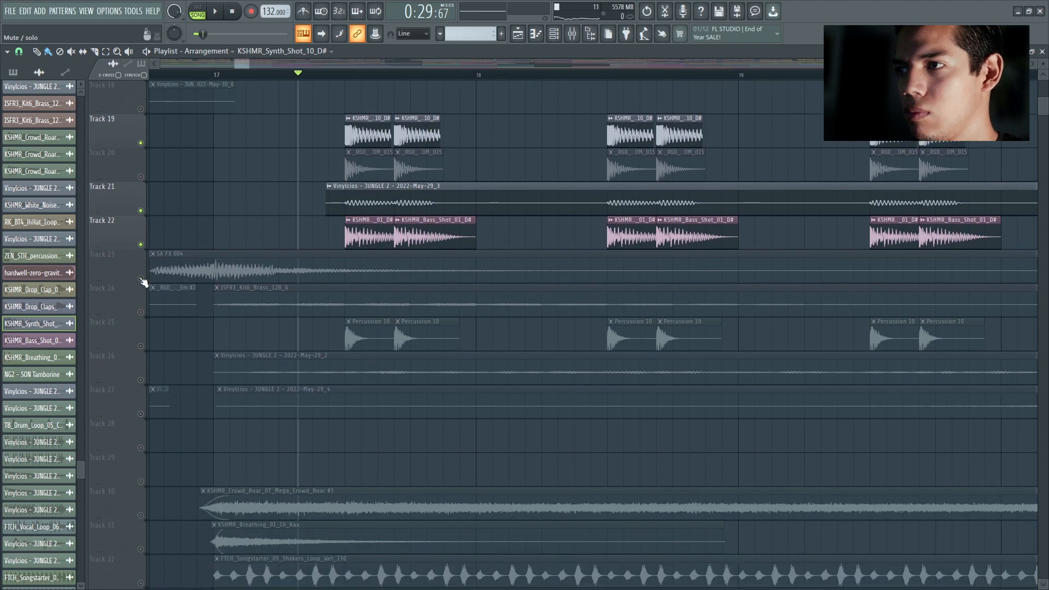
right_click(141, 278)
left_click_drag(236, 64, 228, 64)
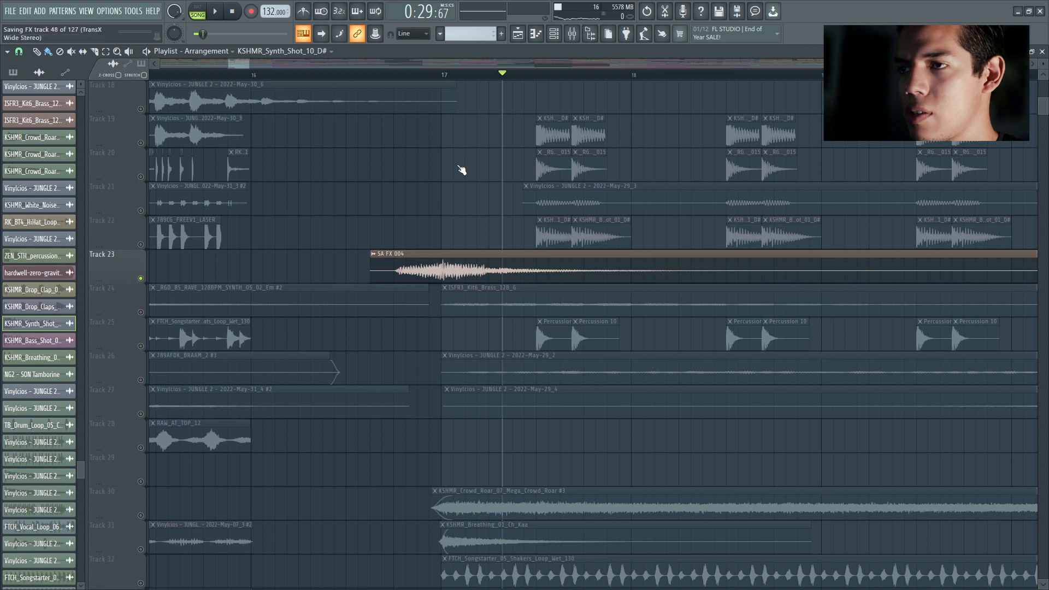
left_click(416, 77)
scroll(468, 172, "down", 3)
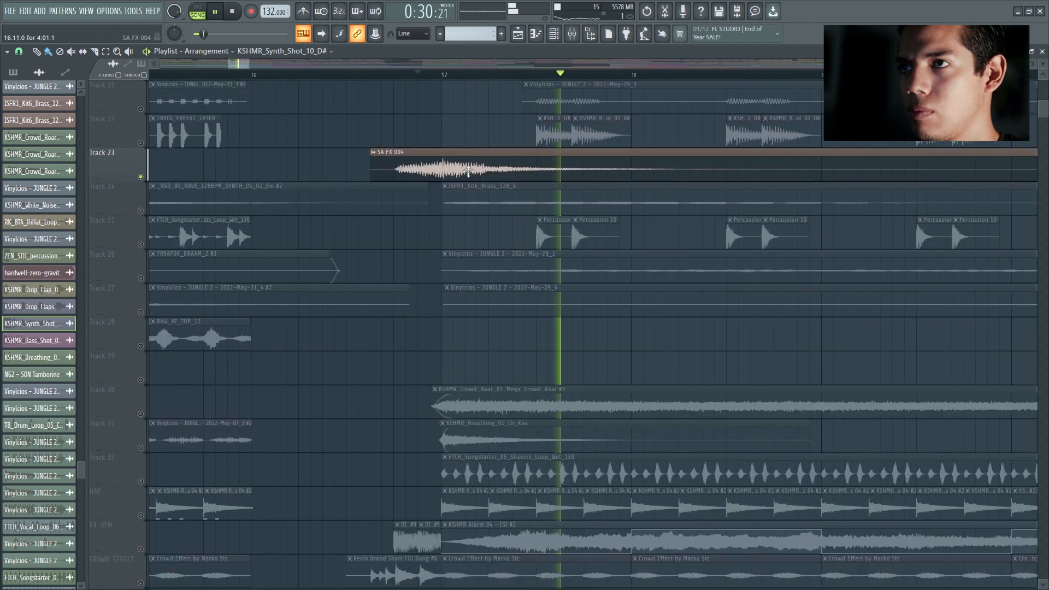
Step: Solo Track 24 and listen to its ISFR3_Kit6_Brass_128_G clip from bar 17
right_click(140, 210)
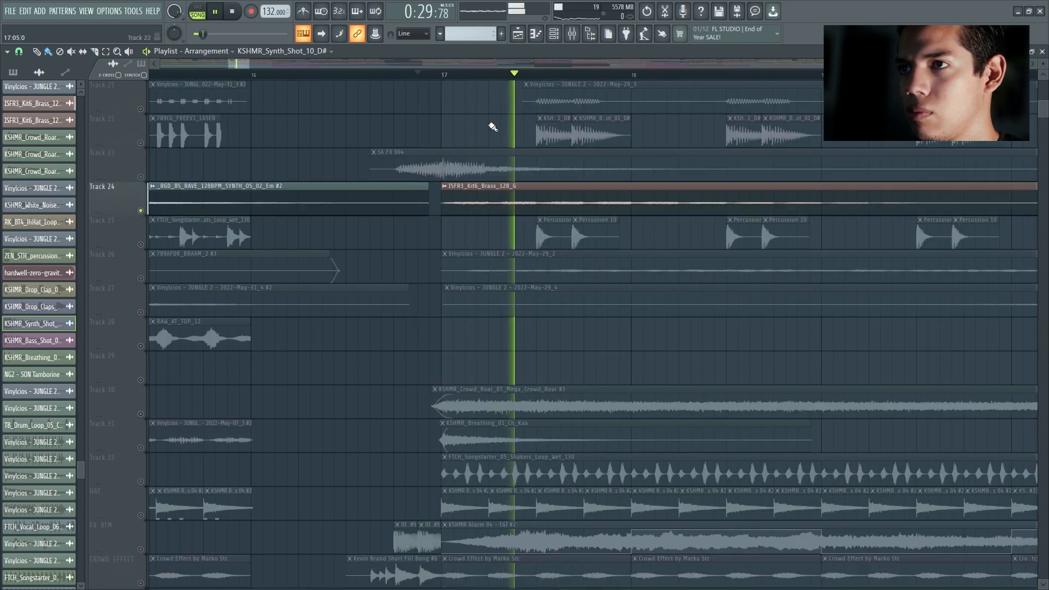
scroll(497, 164, "down", 2)
scroll(505, 202, "down", 3)
scroll(643, 312, "up", 1)
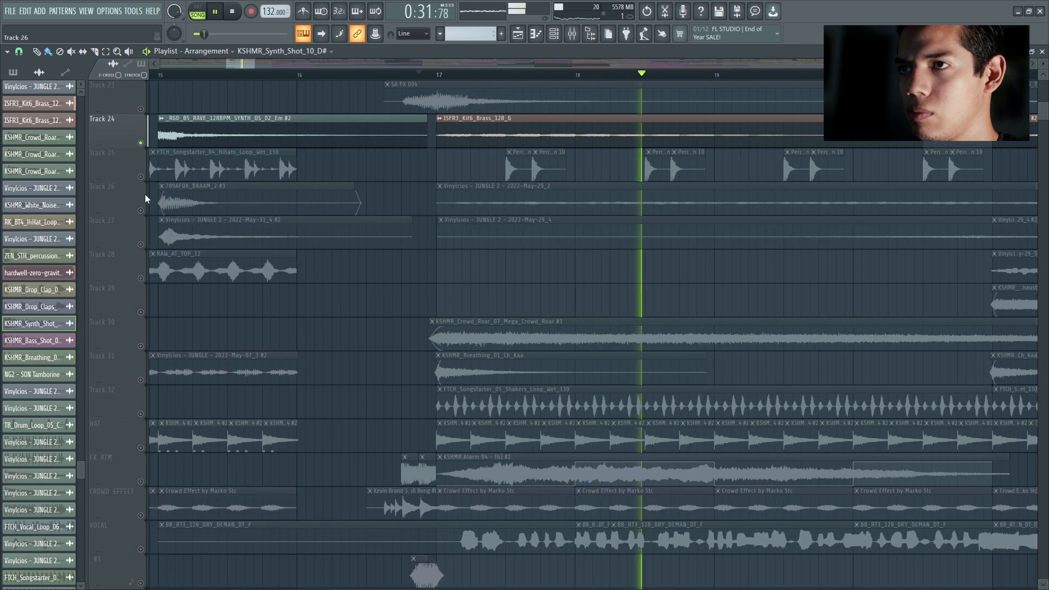
key("space")
Step: Solo Tracks 26 and 27 together and listen to their JUNGLE 2 clips at bar 17
right_click(140, 211)
key("space")
left_click(140, 244)
scroll(201, 277, "down", 2)
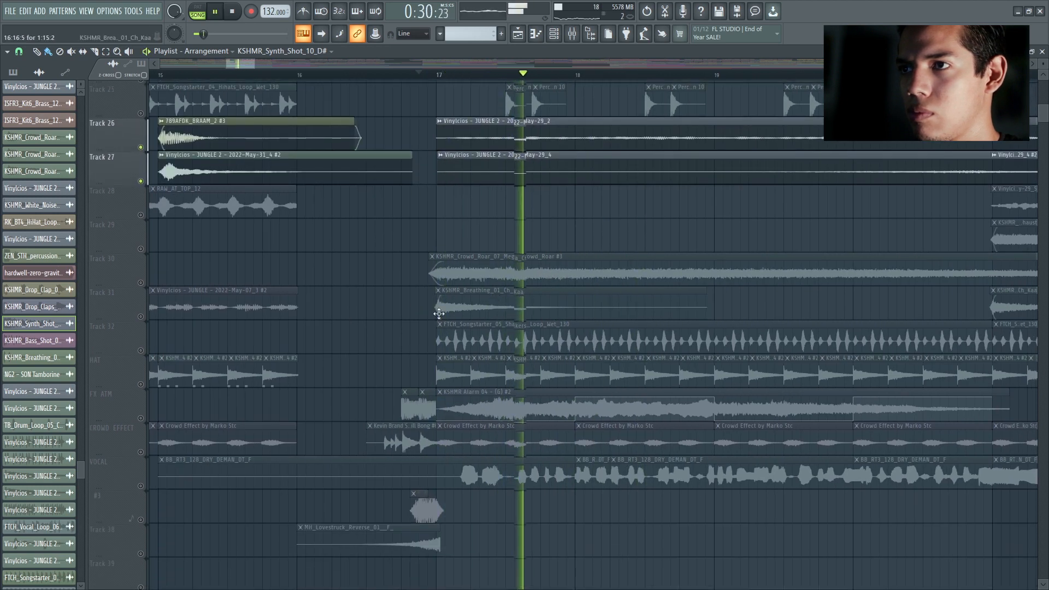
key("space")
Step: Solo only Tracks 30 and 31 and listen to the Mega Crowd Roar and KSHMR_Breathing_01_Ch_Kaa clips
scroll(362, 223, "down", 2)
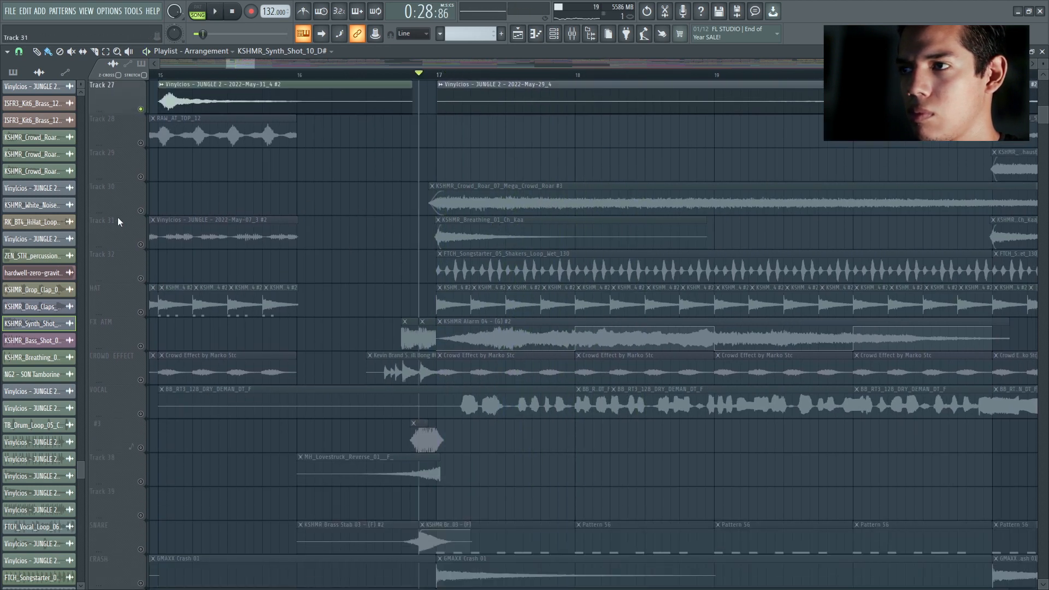
left_click(141, 211)
left_click(140, 244)
scroll(156, 243, "up", 2)
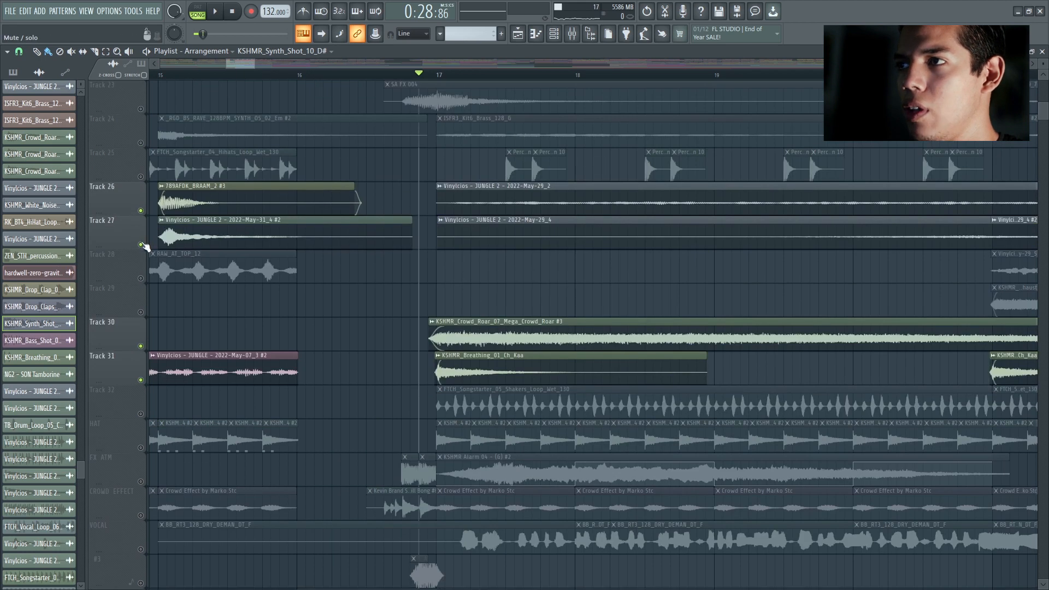
left_click(141, 244)
left_click(141, 211)
scroll(310, 271, "down", 3)
key("space")
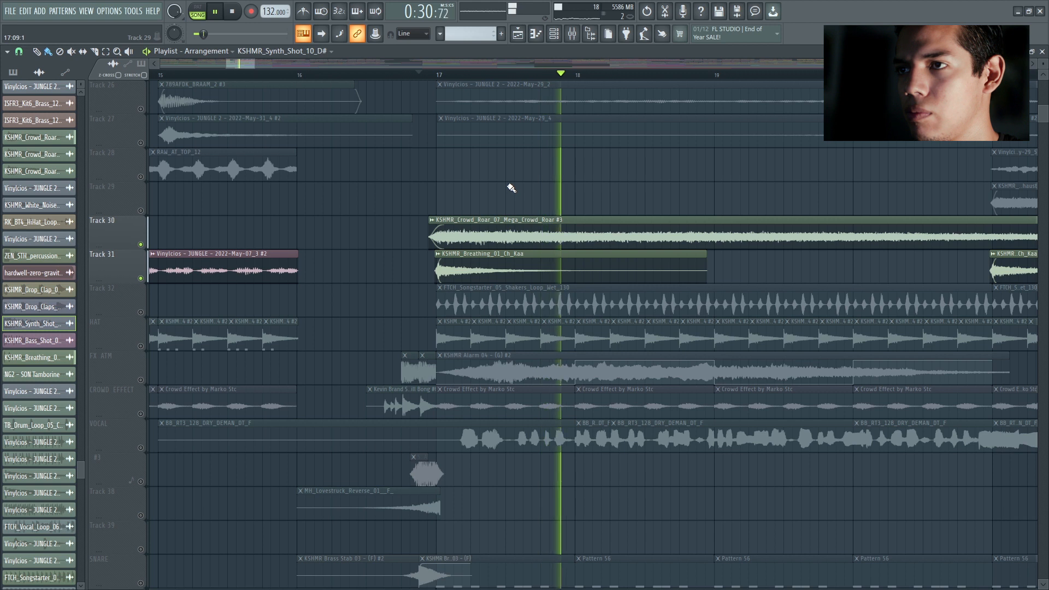
key("space")
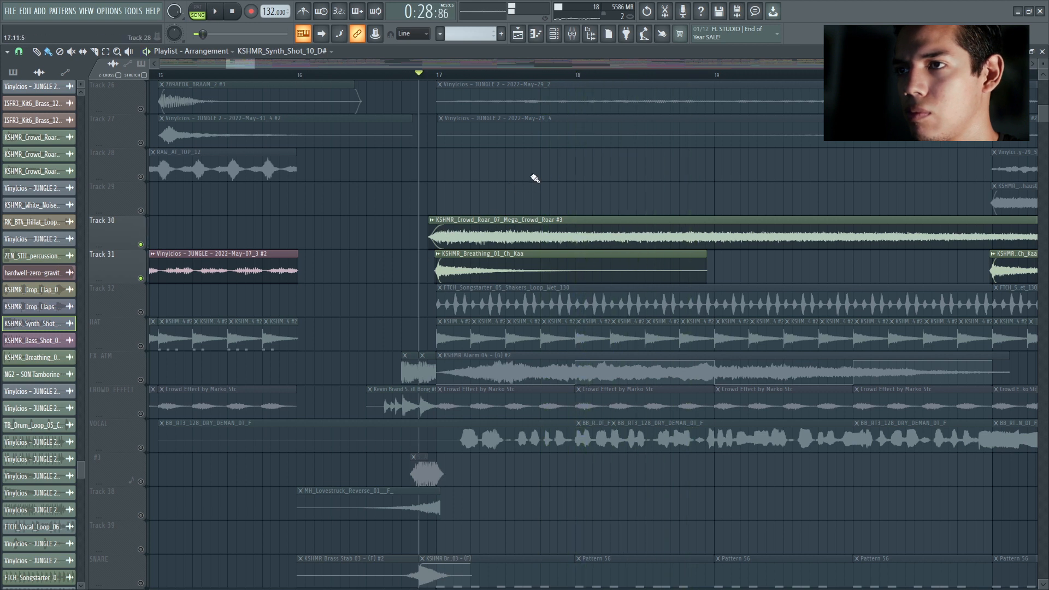
Step: Solo only Track 32 and listen to its FTCH_Songstarter_05_Shakers_Loop clip from just before bar 17
scroll(519, 220, "down", 2)
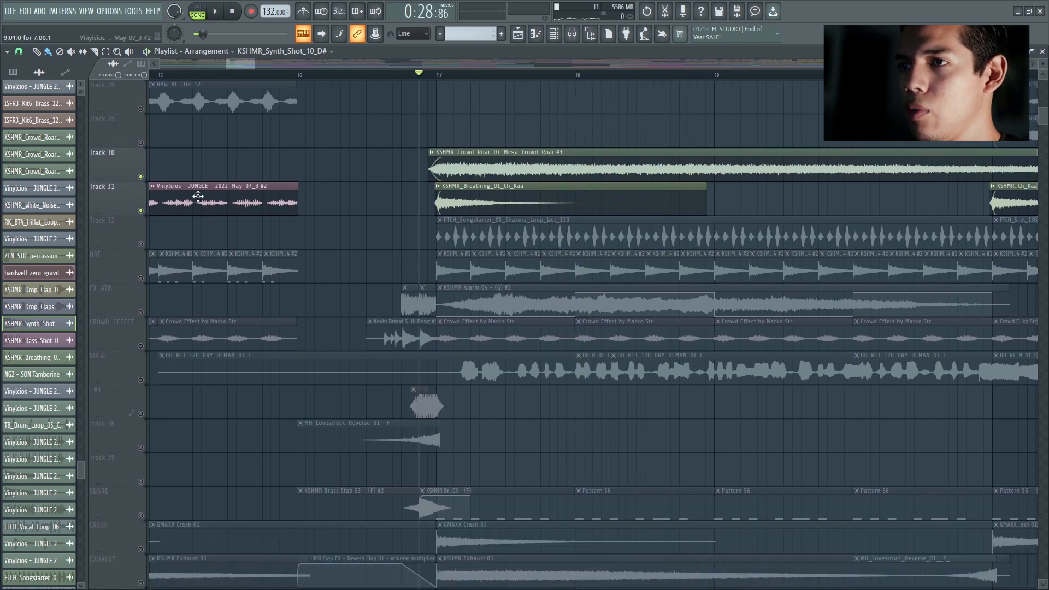
left_click(141, 244)
left_click(140, 211)
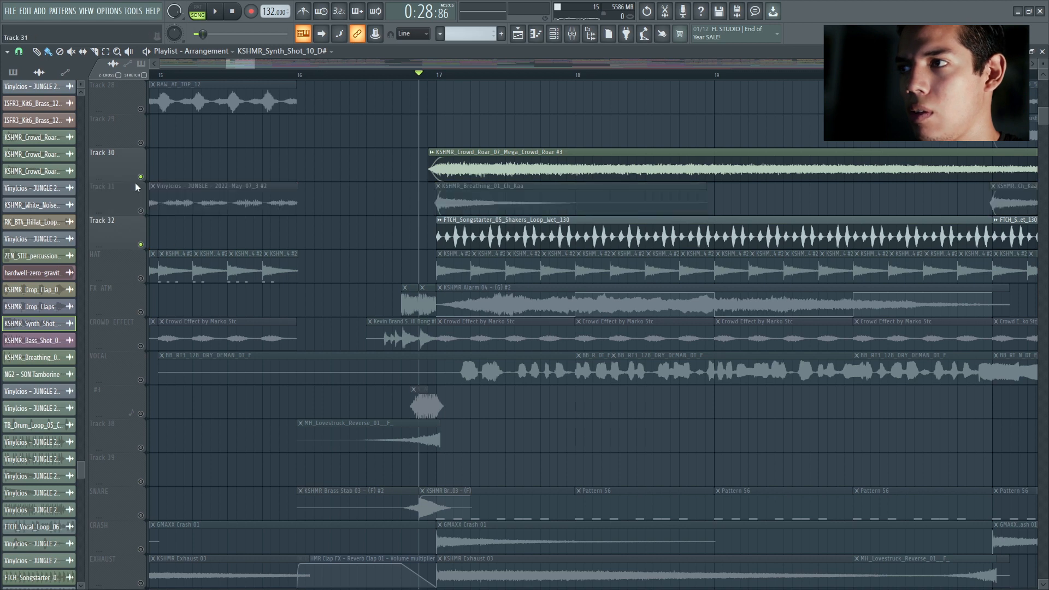
left_click(140, 177)
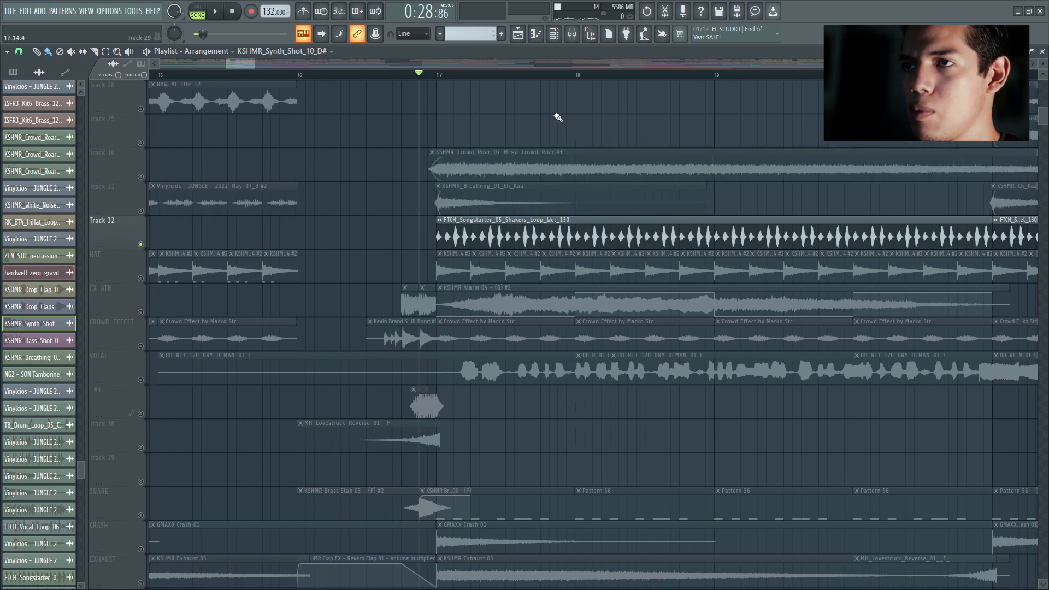
scroll(547, 124, "up", 1)
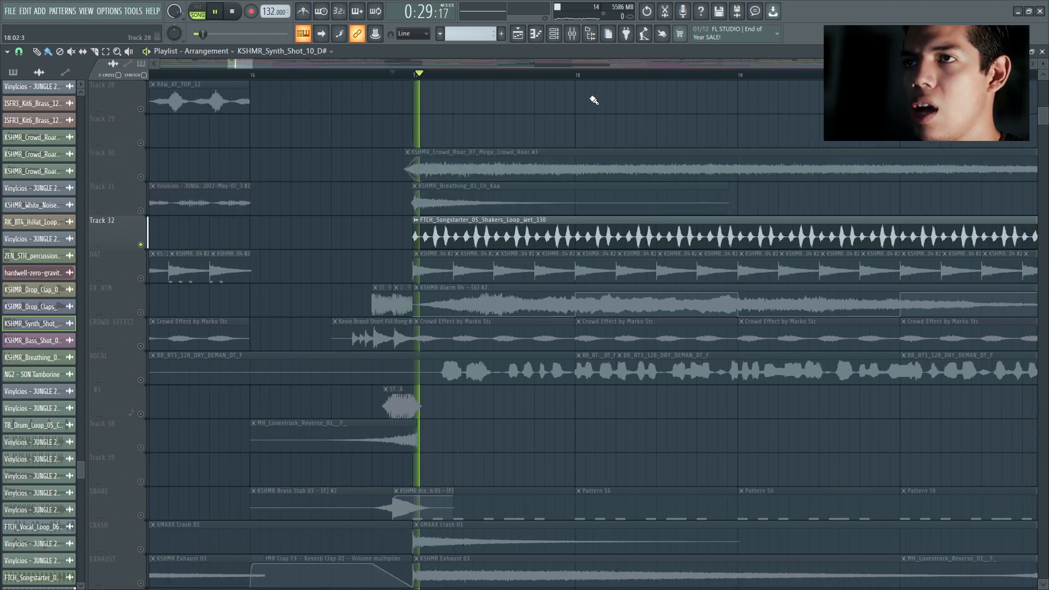
Step: Add the HAT track to the solo, then isolate FX ATM and listen to its KSHMR Alarm 04 clip
left_click(143, 279)
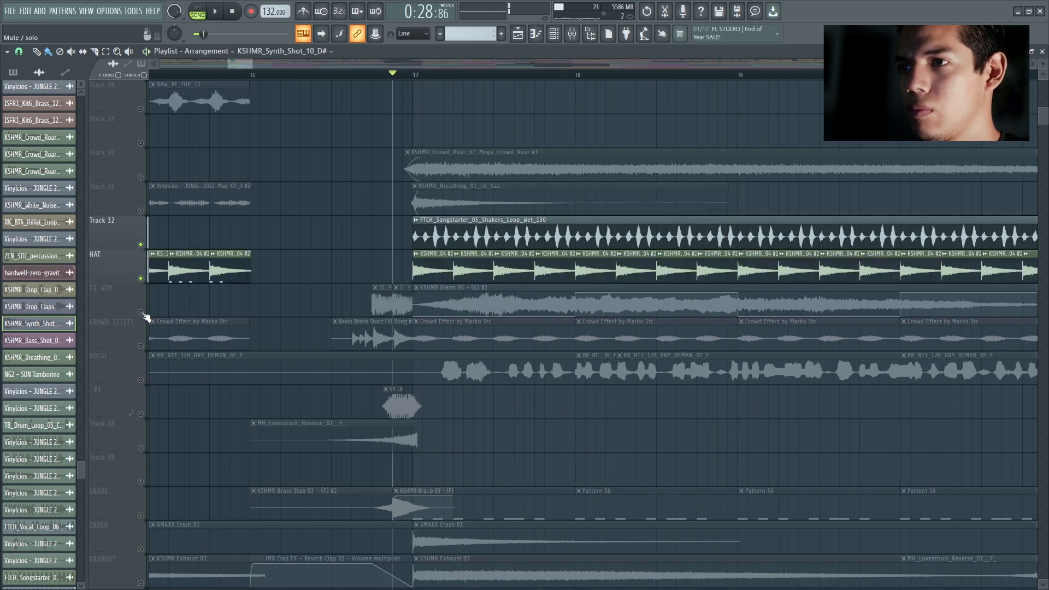
left_click(140, 312, "ctrl")
key("space")
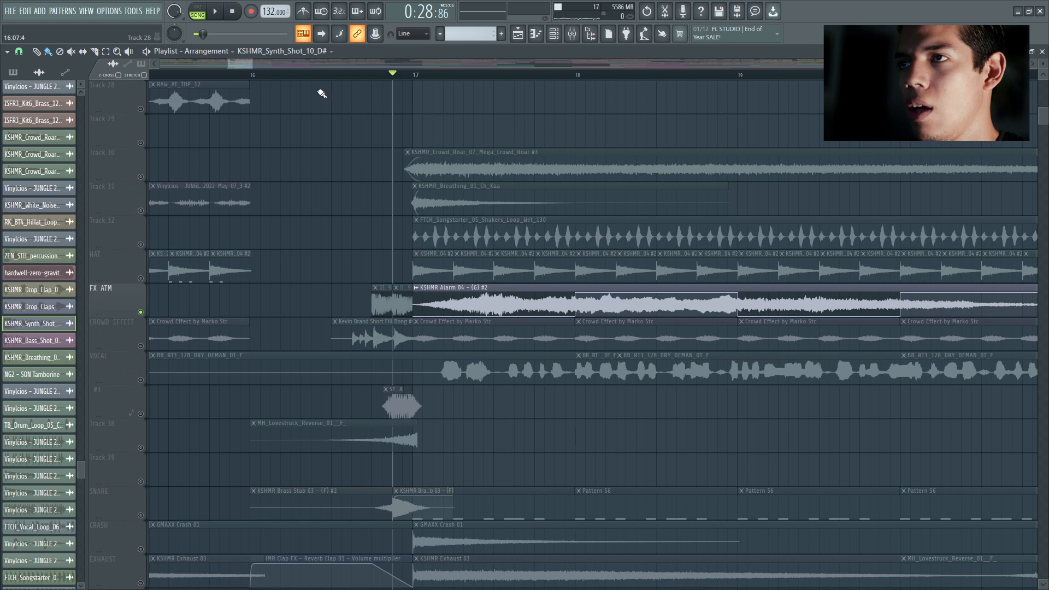
key("space")
scroll(404, 197, "down", 1)
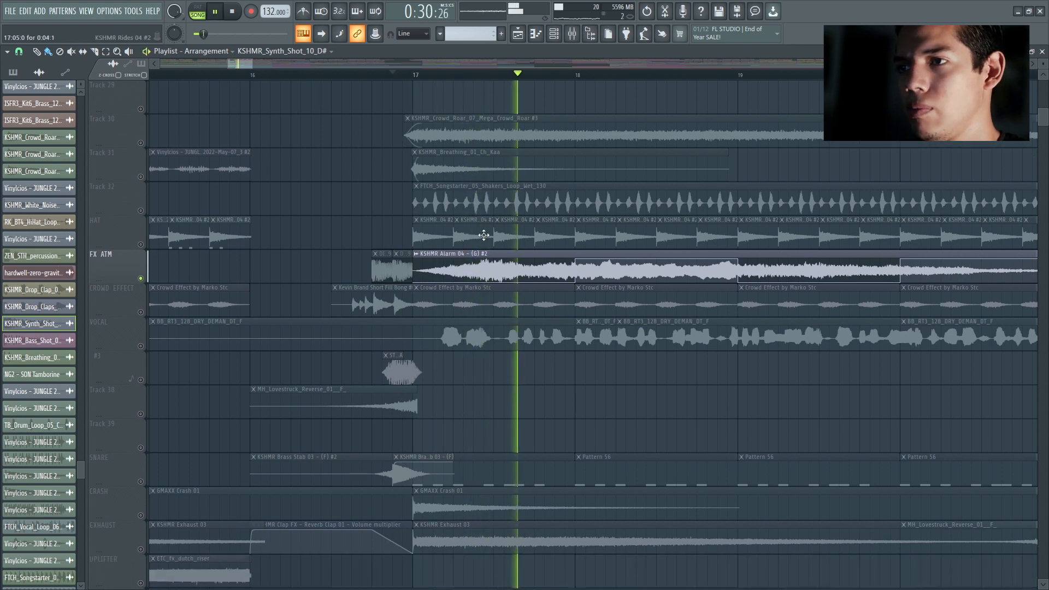
key("space")
Step: Inspect the KSHMR Alarm 04 sample's FX ALARM mixer effects, playing the clip with the Gross Beat volume gate displayed
double_click(475, 253)
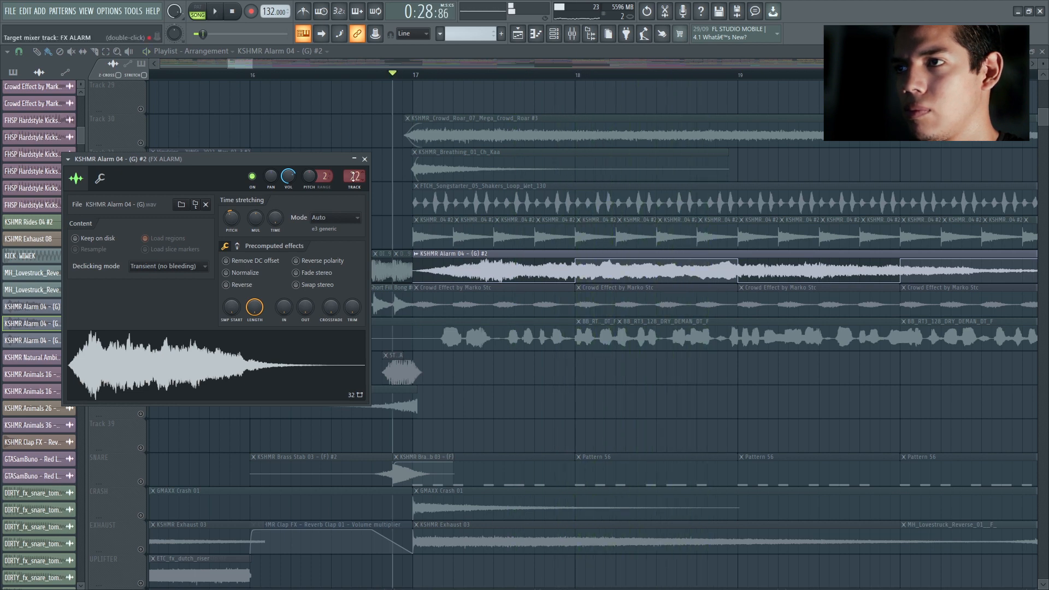
double_click(355, 176)
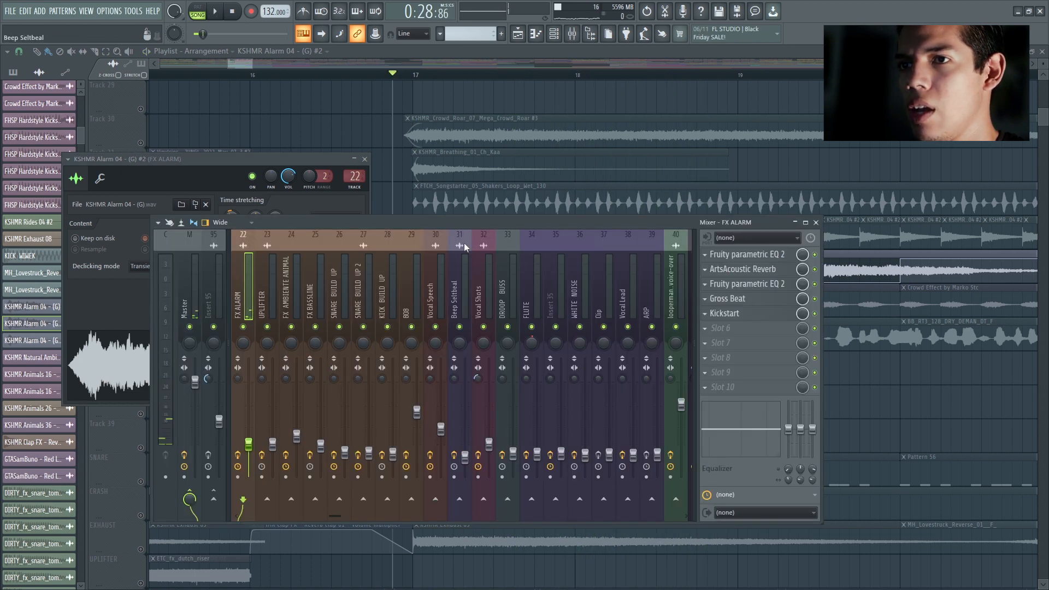
scroll(382, 270, "left", 3)
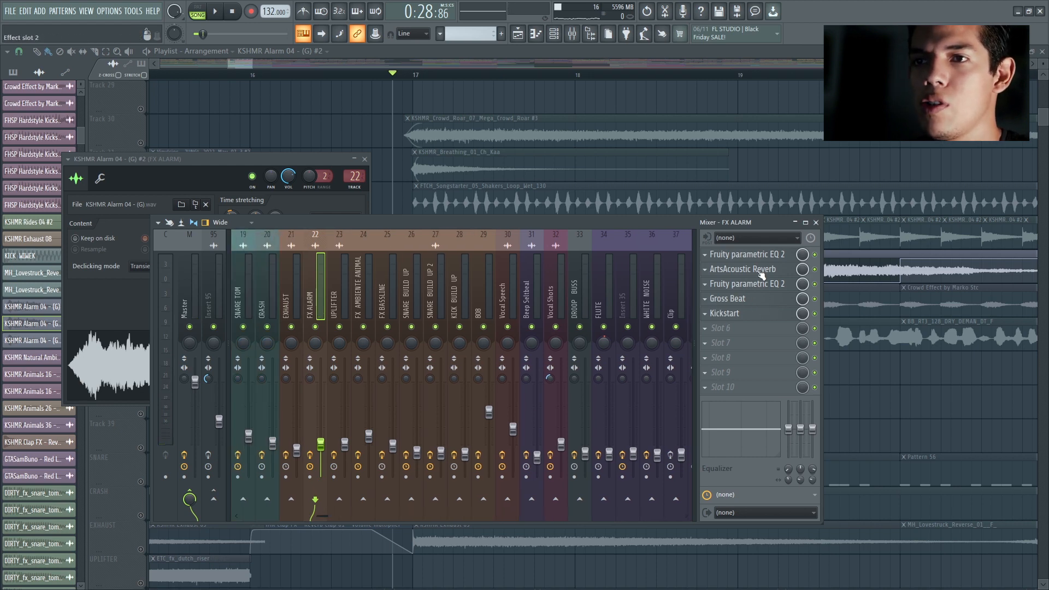
left_click(758, 303)
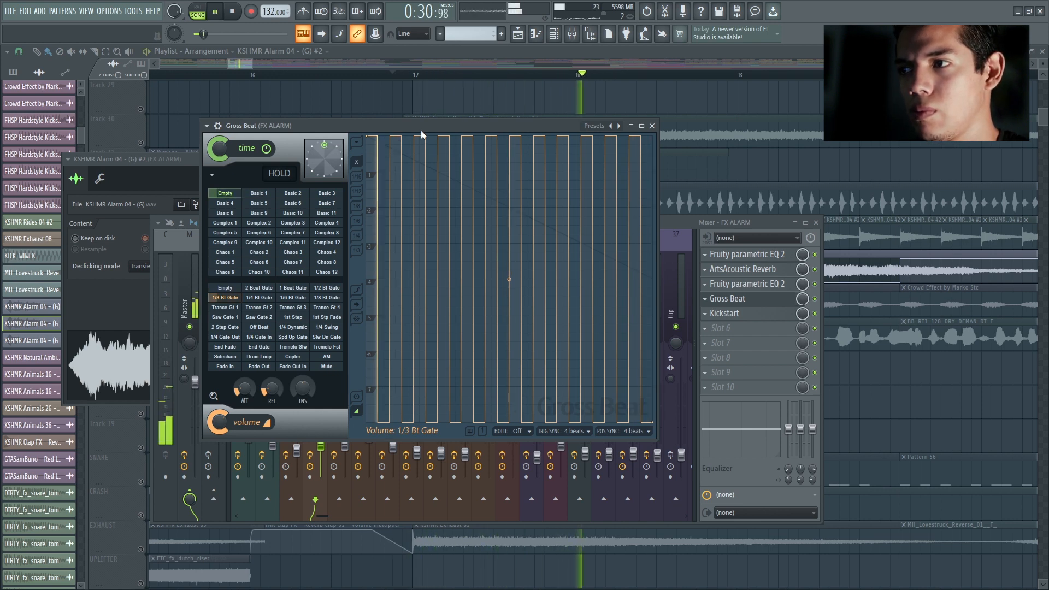
left_click(652, 126)
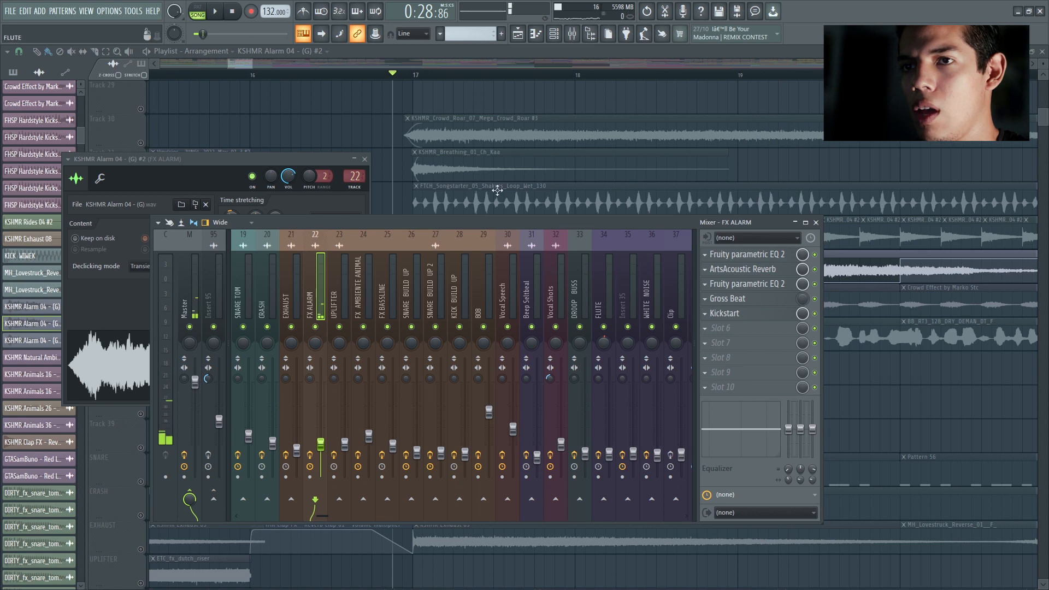
Step: Close the mixer, solo the CROWD EFFECT track and listen to its Crowd Effect clips from bar 17
left_click(368, 109)
scroll(470, 259, "down", 2)
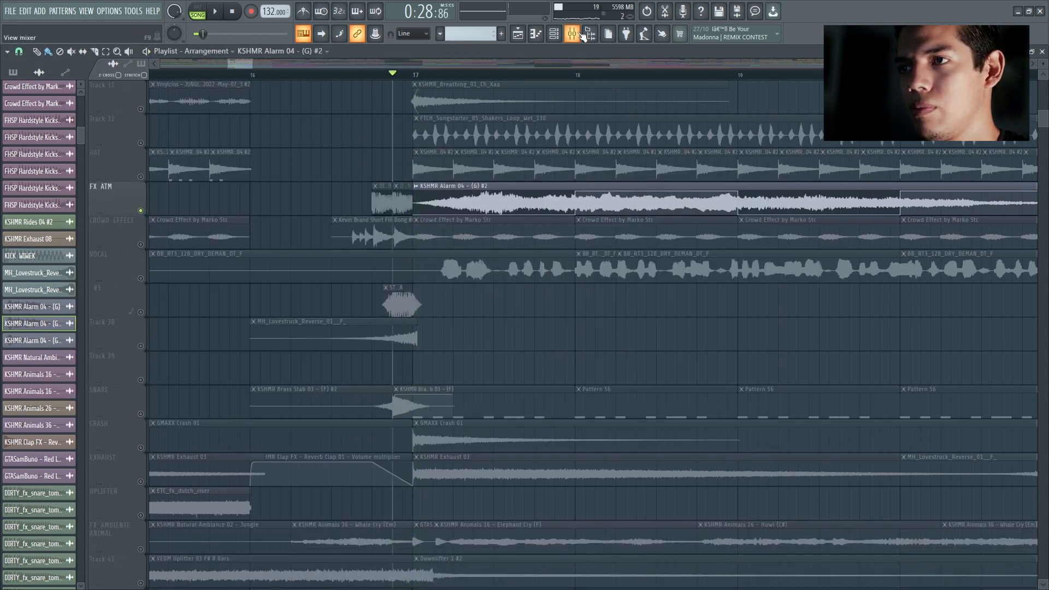
key("space")
key("space")
right_click(140, 245)
key("space")
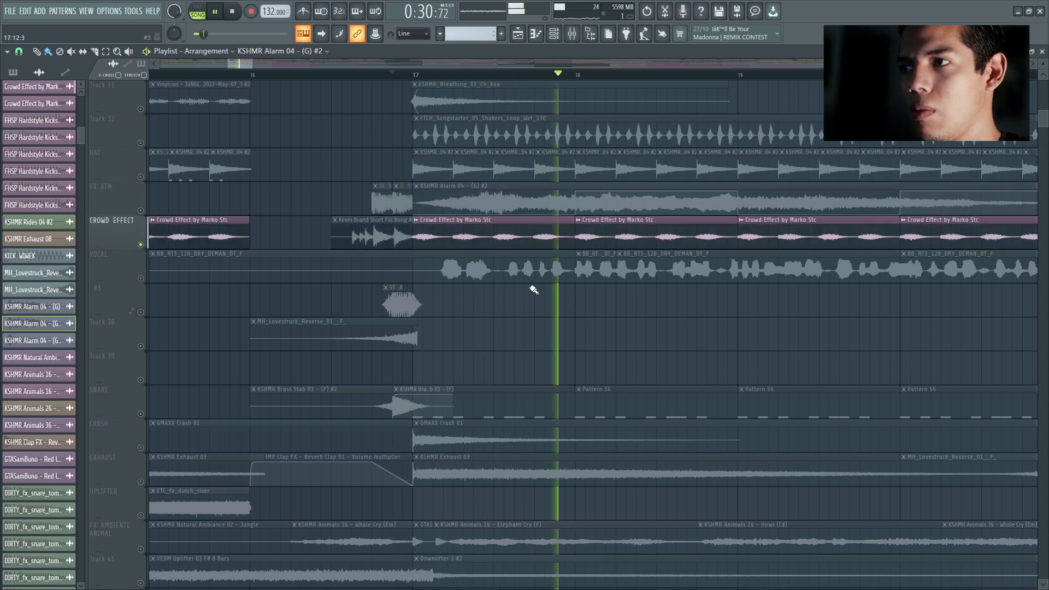
key("space")
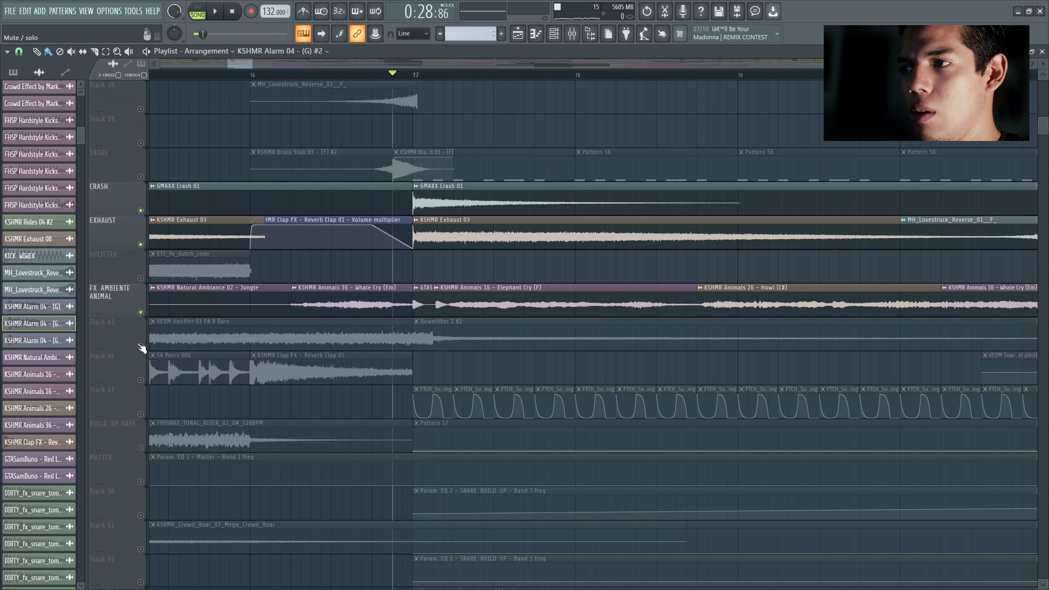
Step: Listen to CRASH, EXHAUST, FX AMBIENTE ANIMAL and Track 45 soloed together from bar 17
left_click(140, 347)
key("space")
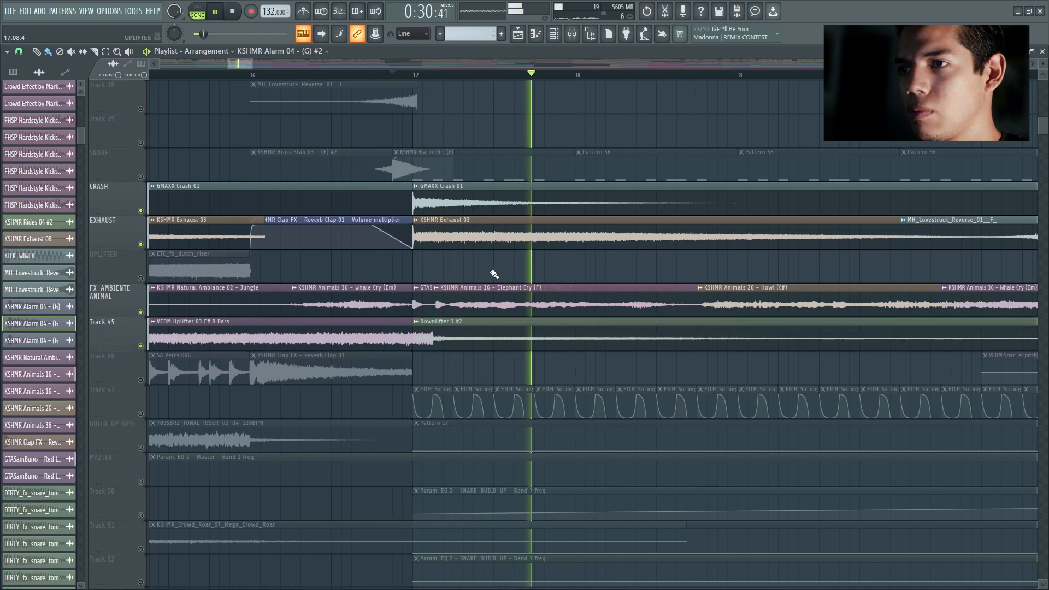
scroll(493, 275, "down", 5)
scroll(491, 274, "up", 8)
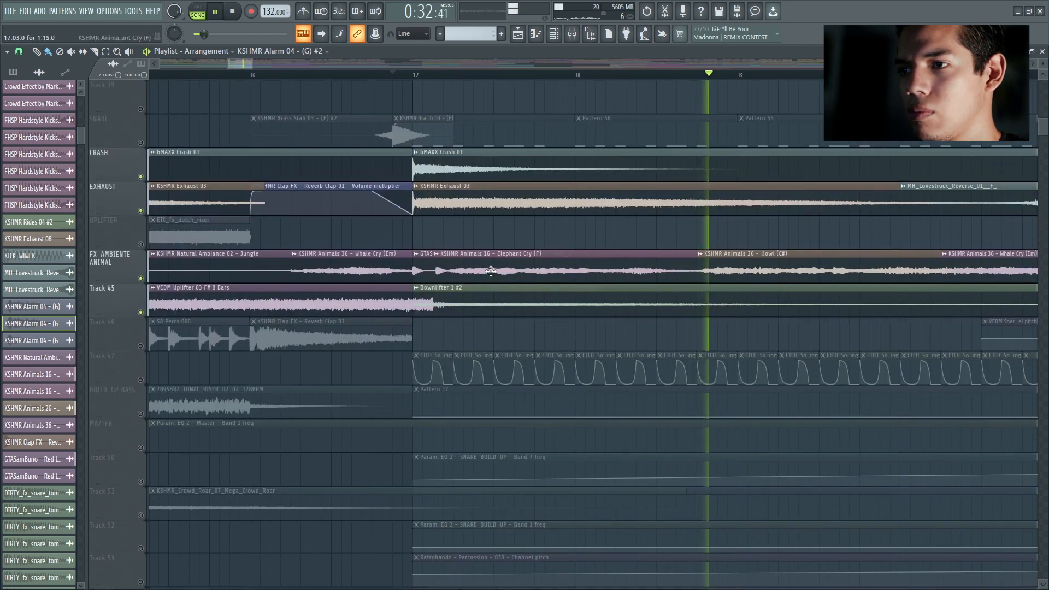
key("space")
Step: Unsolo all tracks and play the full drop from just before bar 17
scroll(491, 273, "up", 15)
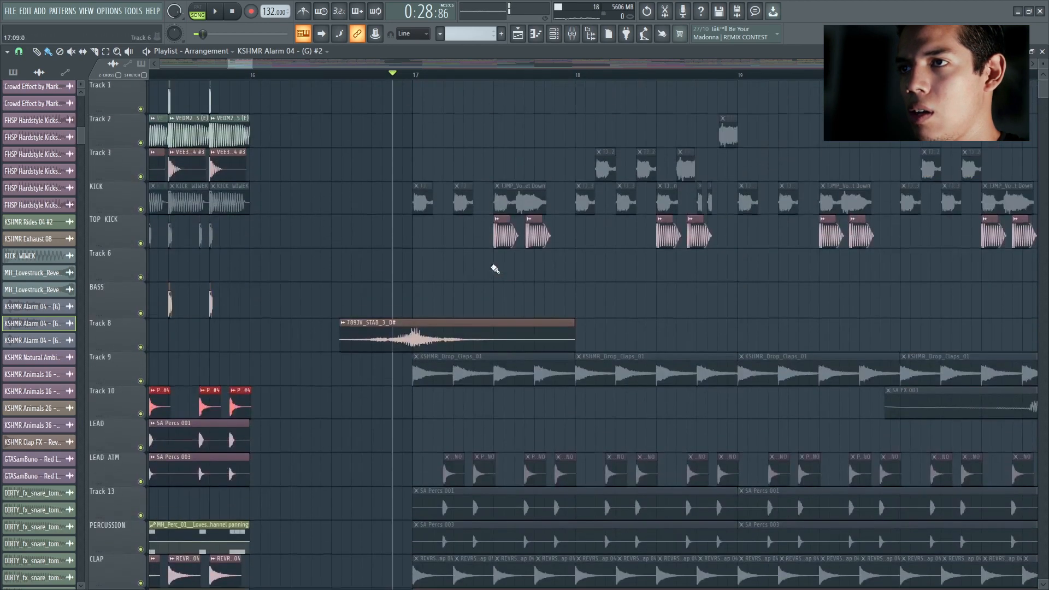
scroll(623, 285, "down", 3, "ctrl")
key("space")
left_click_drag(271, 64, 313, 64)
scroll(436, 120, "up", 1, "ctrl")
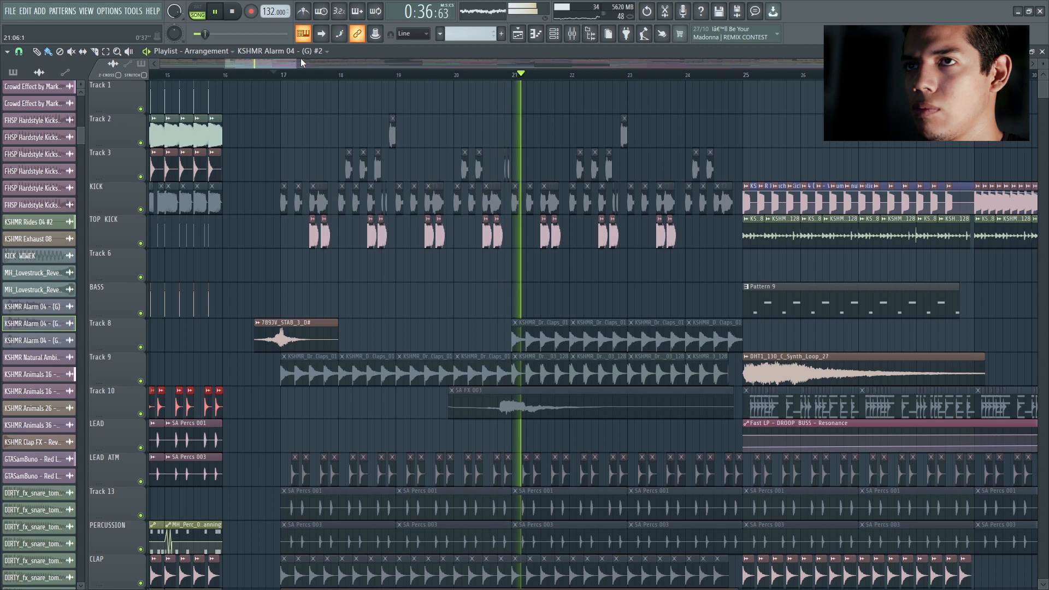
Step: Play the full arrangement of the section starting at bar 25
left_click_drag(296, 63, 322, 64)
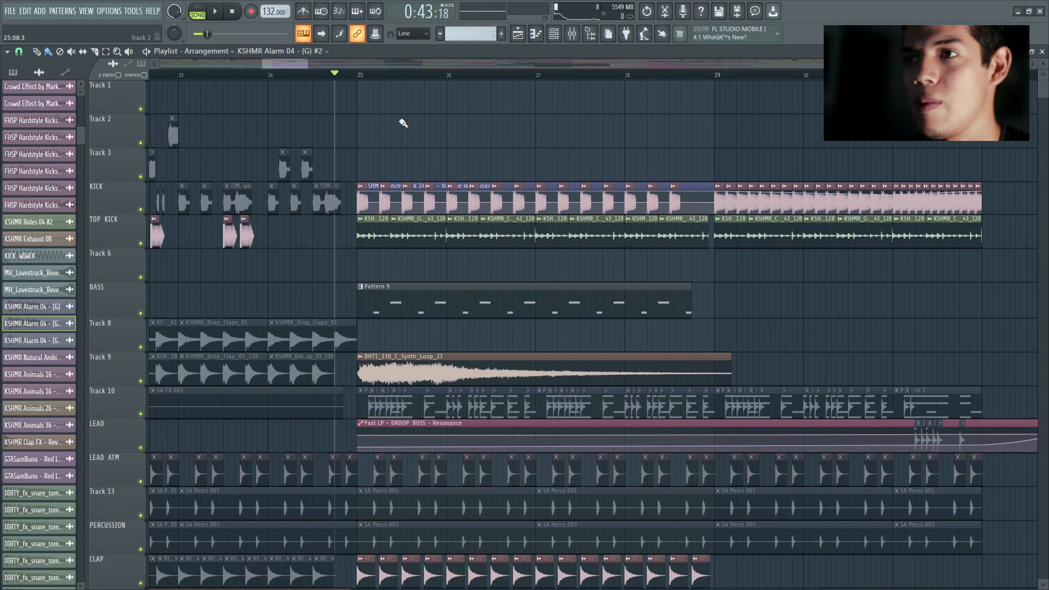
key("space")
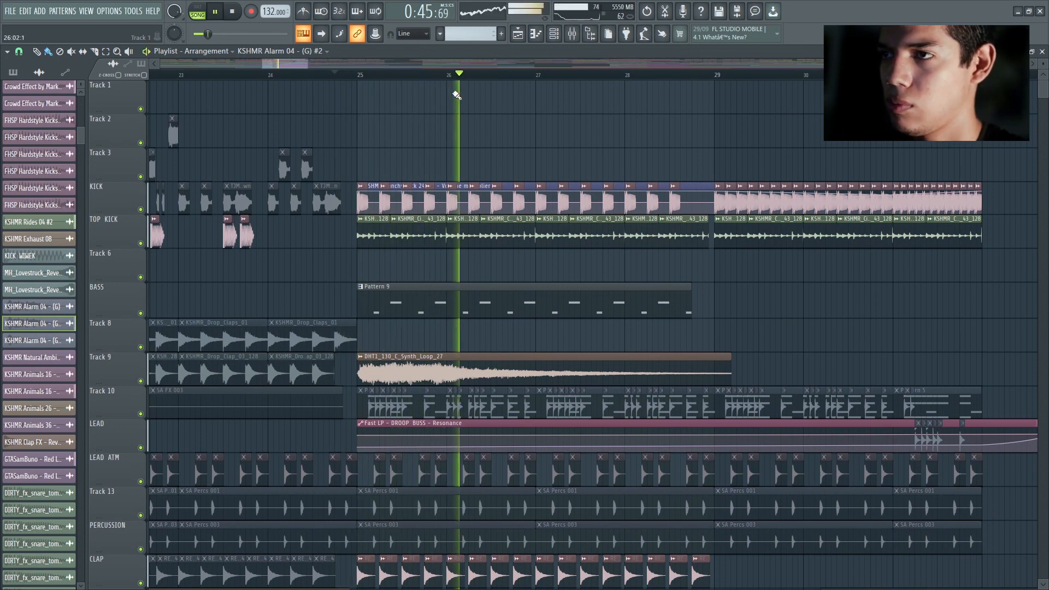
key("space")
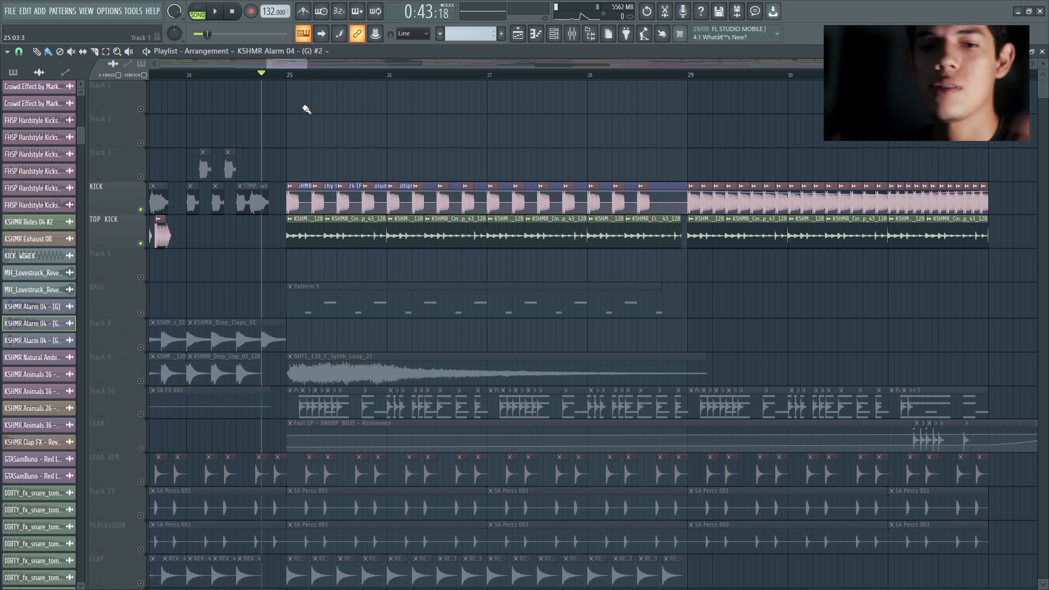
Step: Listen to only the KICK and TOP KICK tracks from just before bar 25 and examine their clips closely
scroll(320, 123, "up", 2)
left_click_drag(270, 61, 292, 64)
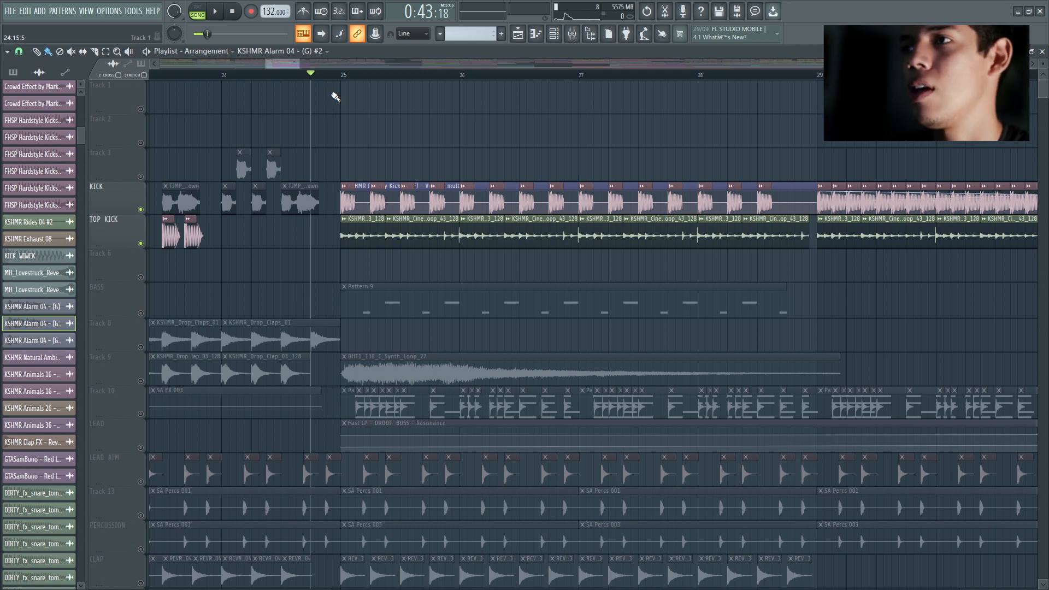
left_click_drag(300, 61, 306, 63)
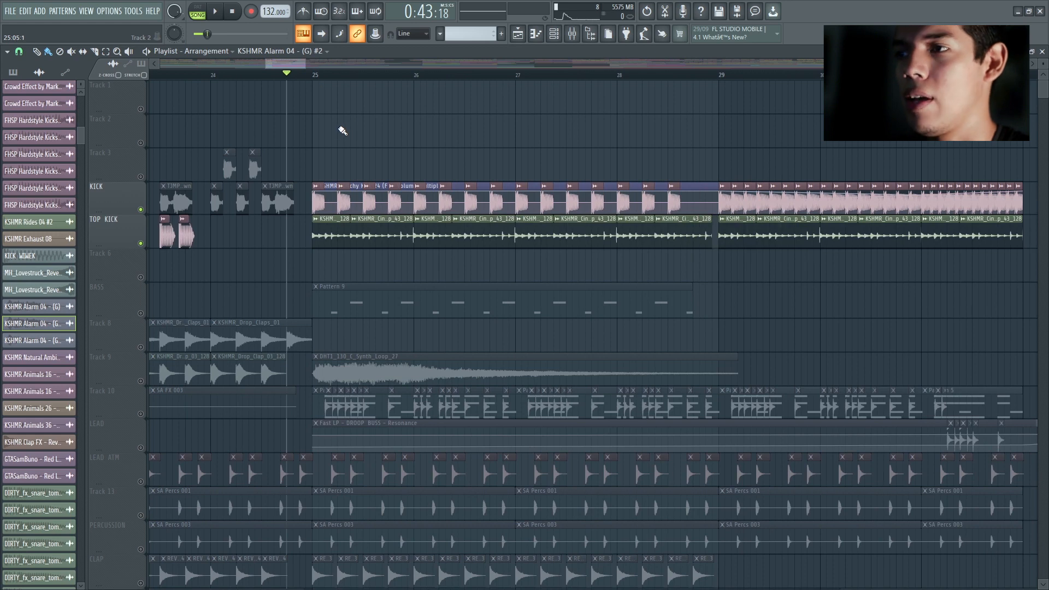
key("space")
key("space")
scroll(300, 117, "up", 4)
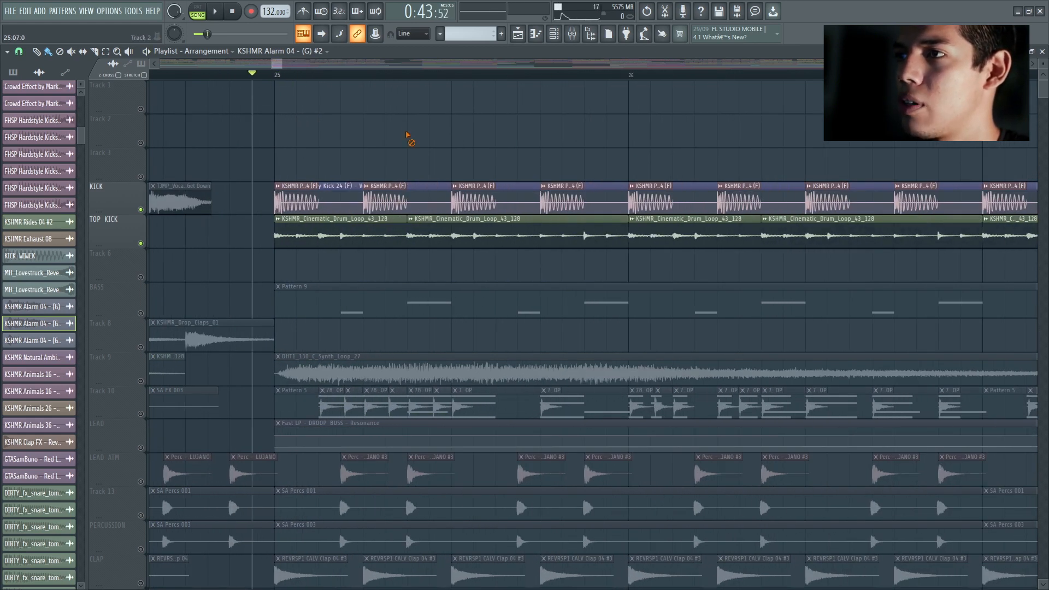
scroll(341, 248, "down", 3)
key("space")
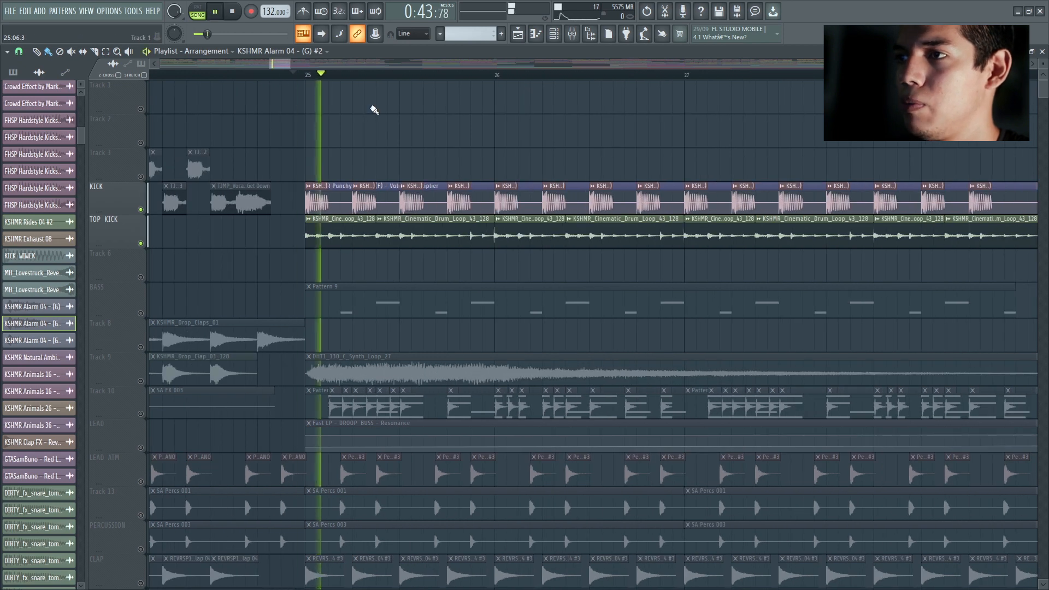
key("space")
Step: Solo the BASS track and listen to its Pattern 9 clip from bar 25
scroll(347, 199, "down", 3)
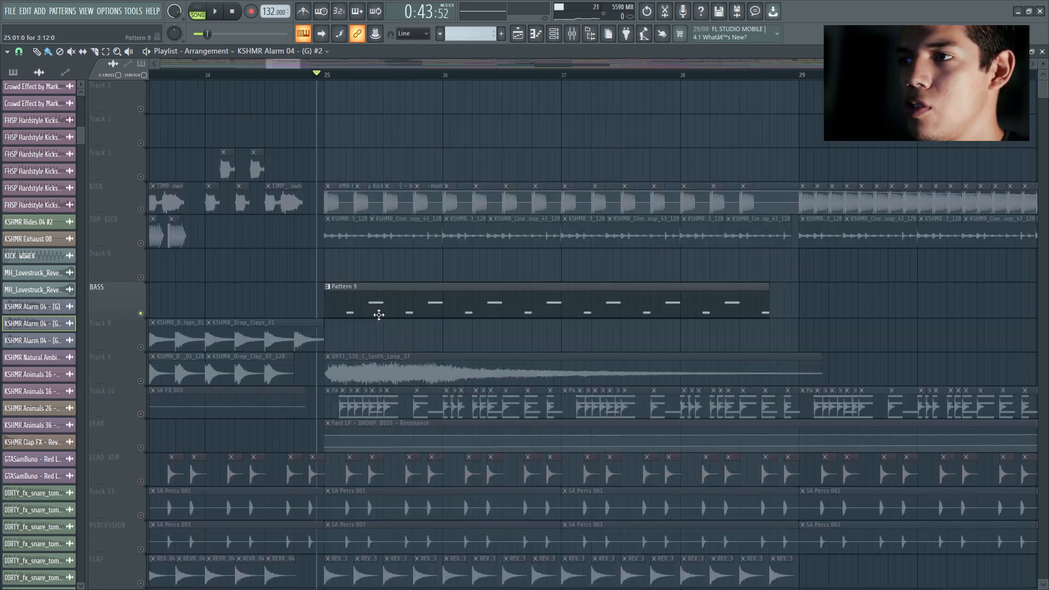
scroll(355, 268, "down", 1)
scroll(355, 268, "down", 1)
key("space")
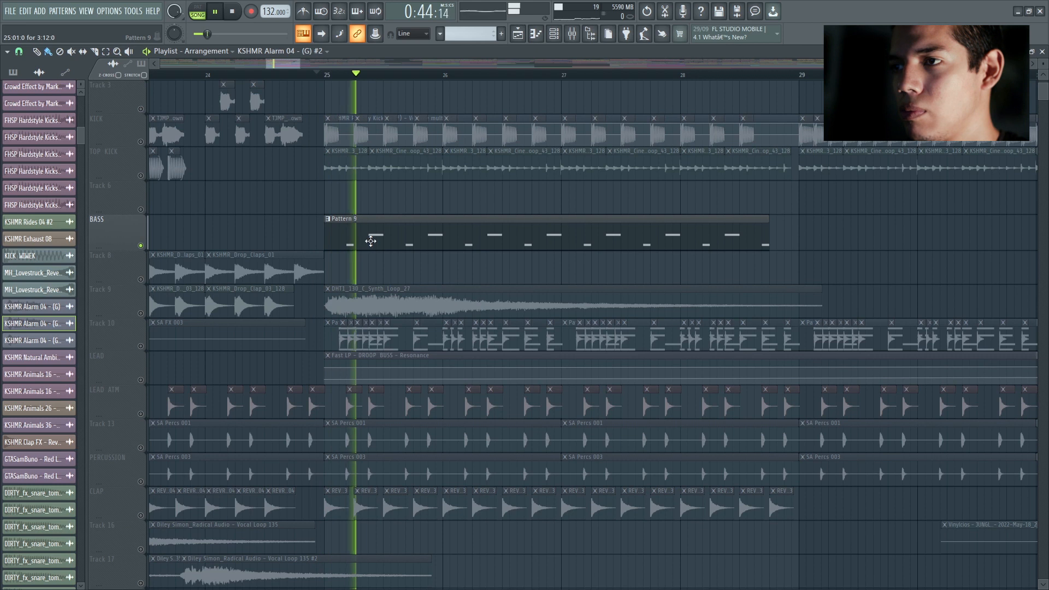
key("space")
Step: Solo Track 9 and listen to its DHT1_130_C_Synth_Loop_27 clip from bar 25
right_click(141, 312)
key("space")
scroll(410, 254, "down", 2)
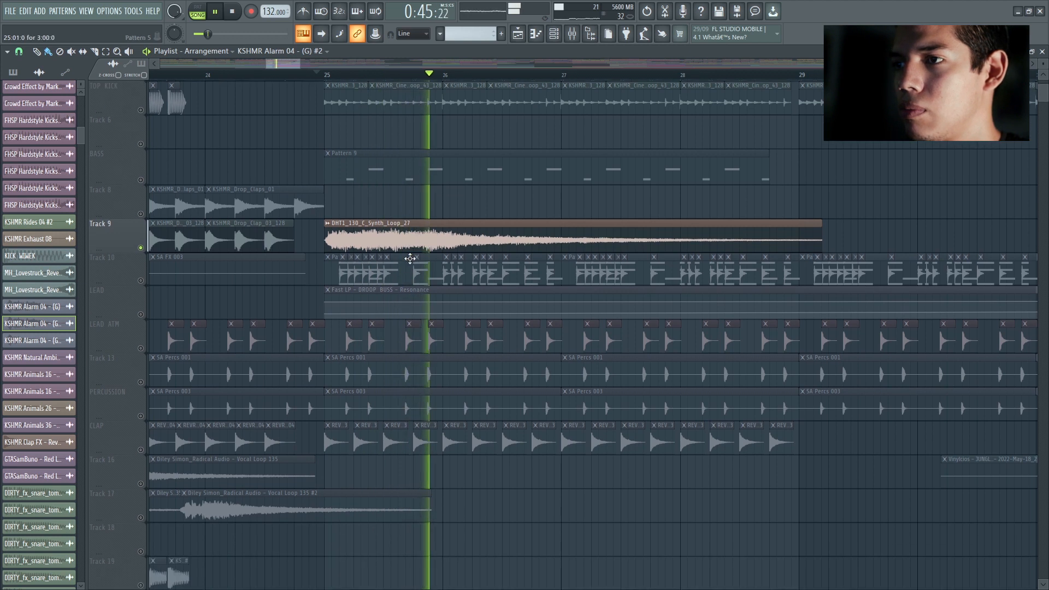
key("space")
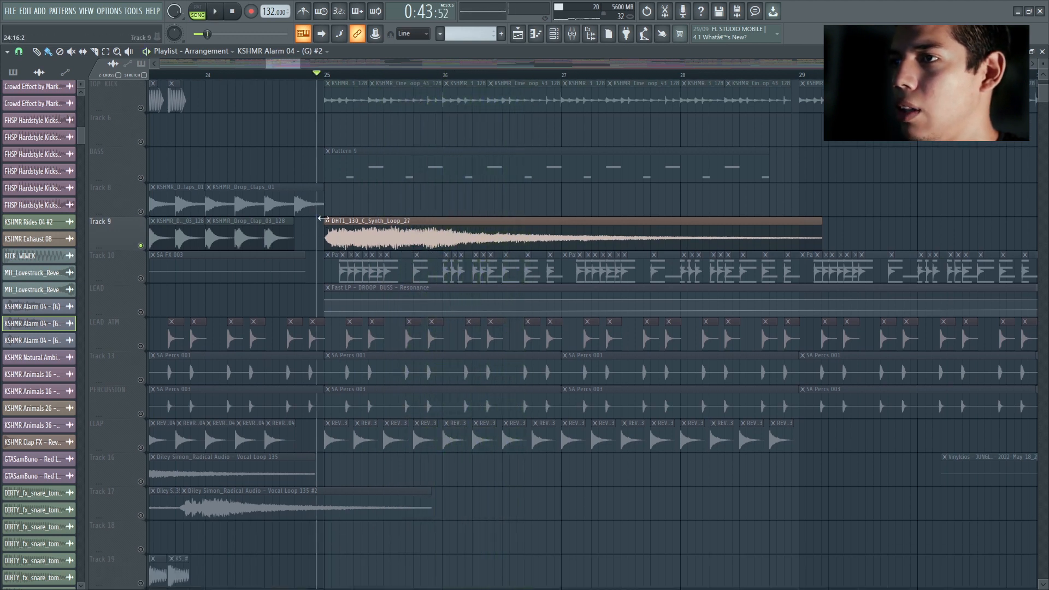
scroll(316, 229, "down", 2)
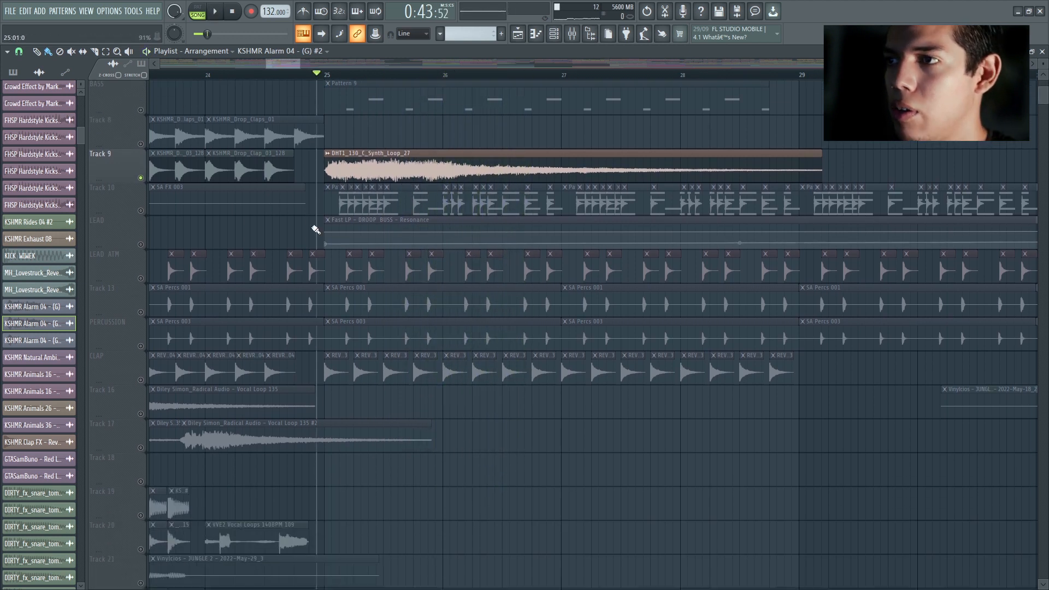
Step: Solo only Track 10 and listen to its clips from just before bar 25
left_click(141, 210)
key("space")
left_click(140, 178)
key("space")
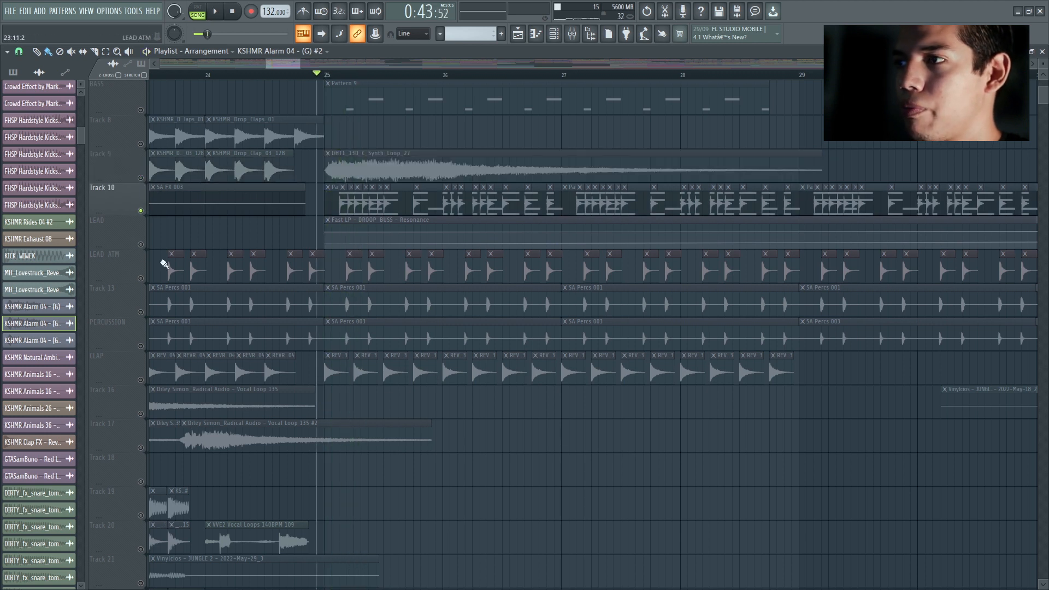
Step: Solo LEAD ATM, Track 13, PERCUSSION and CLAP together without Track 10 and listen to them from bar 25
left_click(140, 278)
left_click(141, 210)
left_click(141, 312)
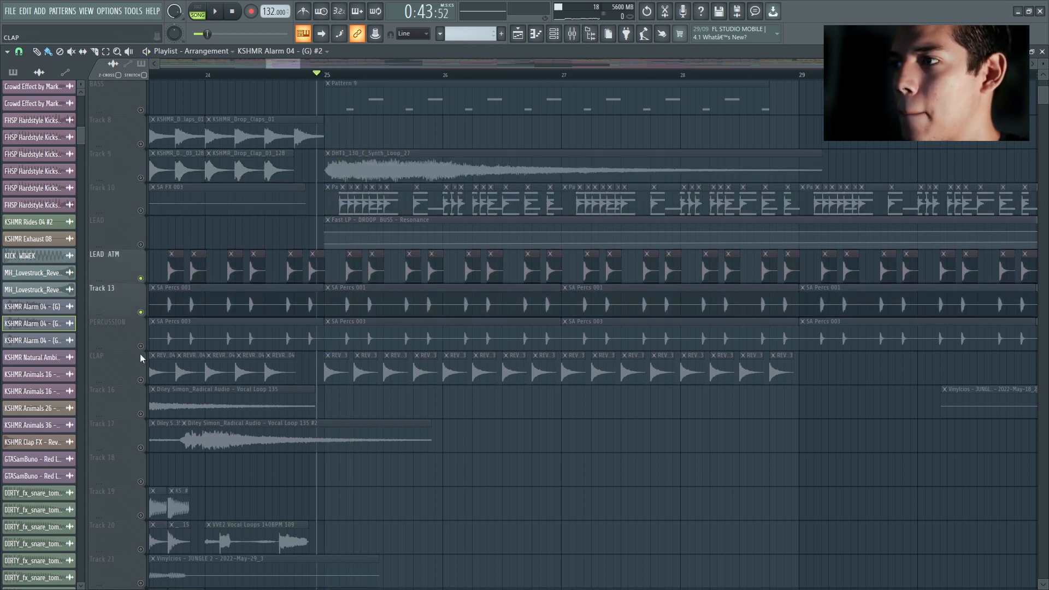
left_click(141, 345)
left_click(141, 380)
scroll(152, 343, "down", 3)
key("space")
Step: Unmute Track 24 alongside CLAP, listen to its ISFR3_Kit6_Brass_128_G clips from bar 25, and mute CLAP
key("space")
scroll(533, 335, "down", 4)
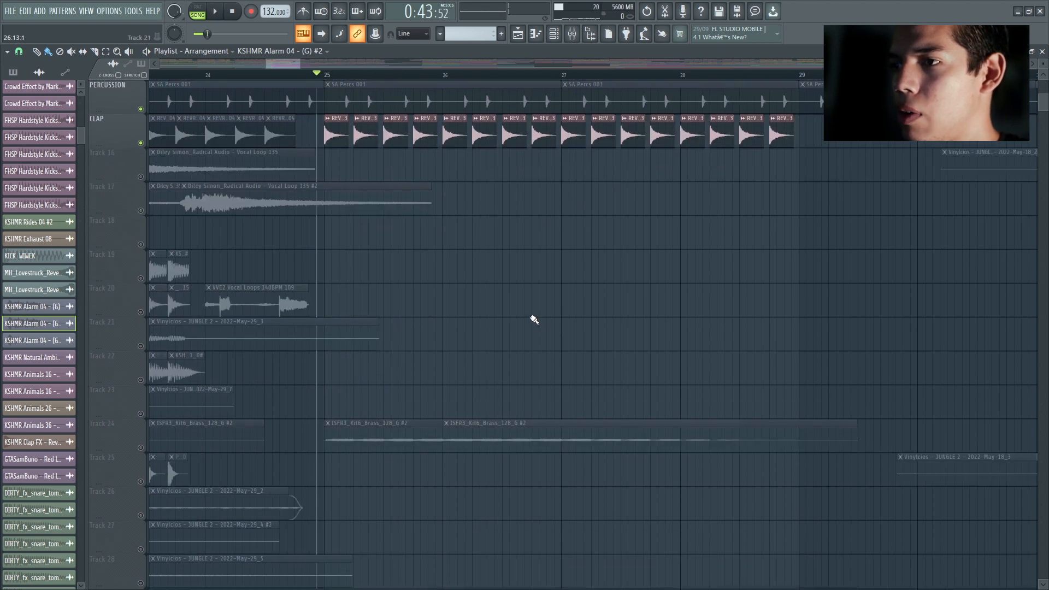
left_click(141, 447)
key("space")
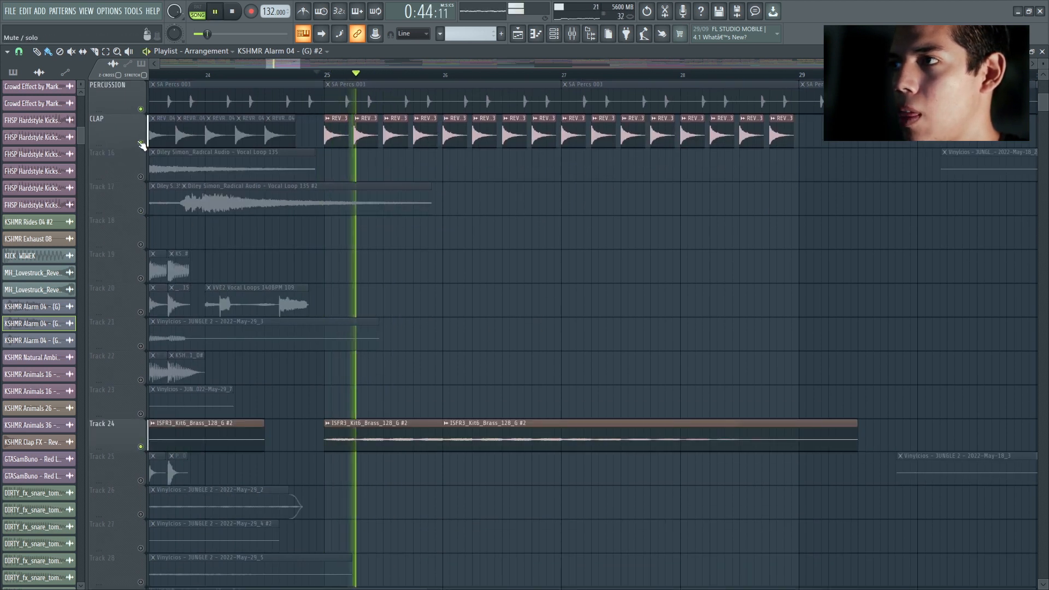
left_click(140, 142)
key("space")
Step: Listen to Track 31's KOYU_fx_12_rakete clip together with the HAT track from bar 25, and mute both tracks
scroll(545, 285, "down", 8)
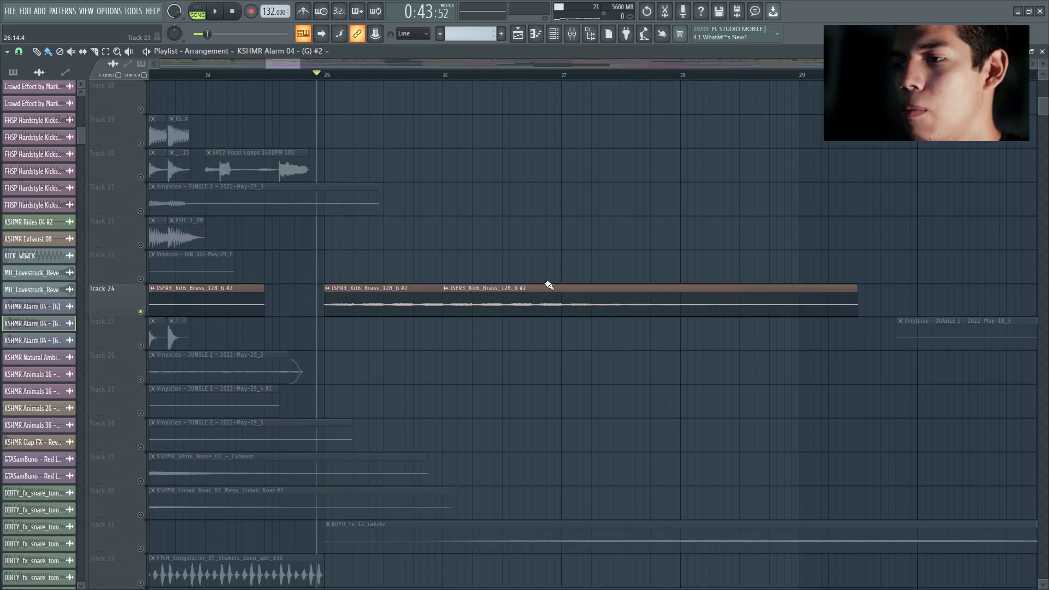
scroll(423, 321, "down", 3)
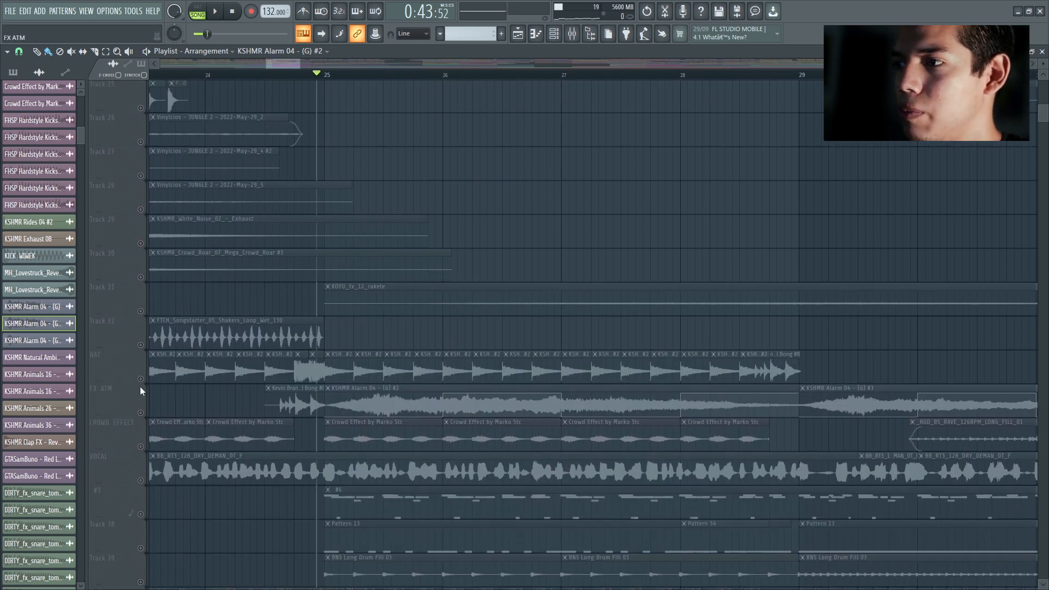
key("space")
left_click(140, 378)
scroll(143, 320, "down", 2)
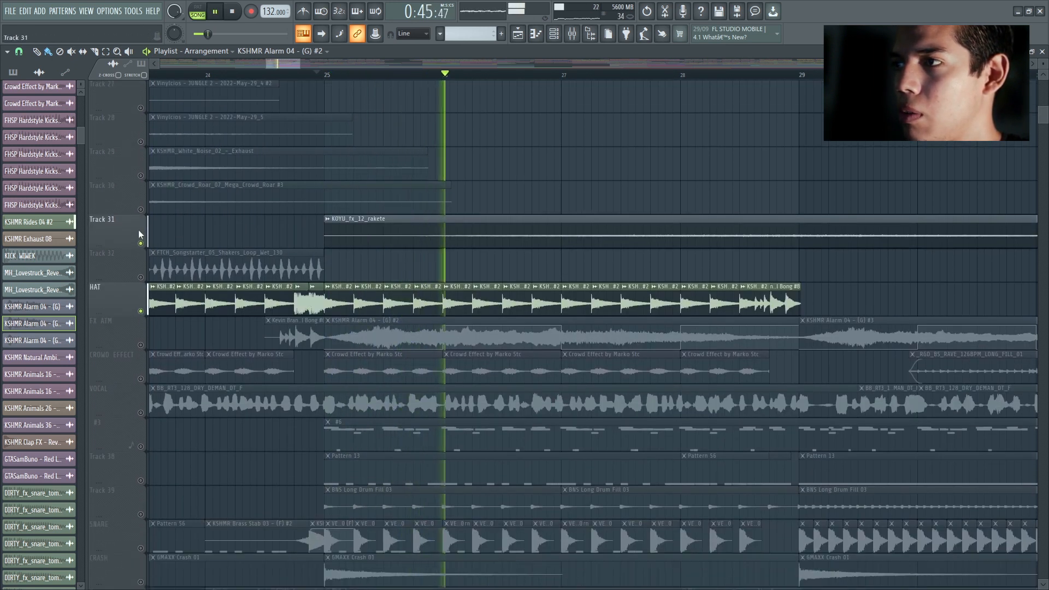
key("space")
left_click(141, 311)
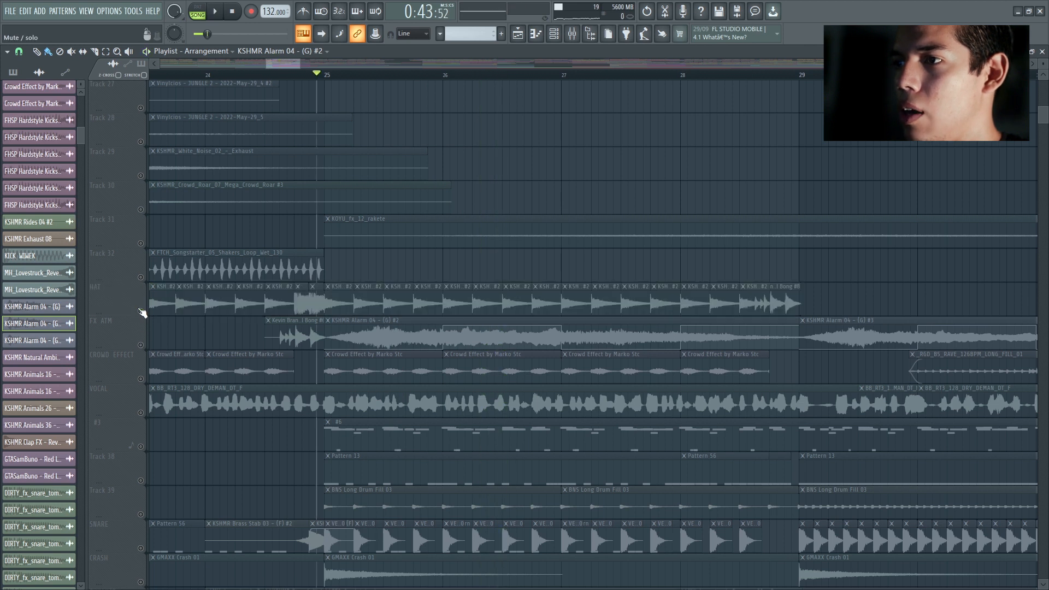
Step: Unmute only the HAT track, listen to its hat clips from bar 25, and mute it again
left_click(140, 310)
key("space")
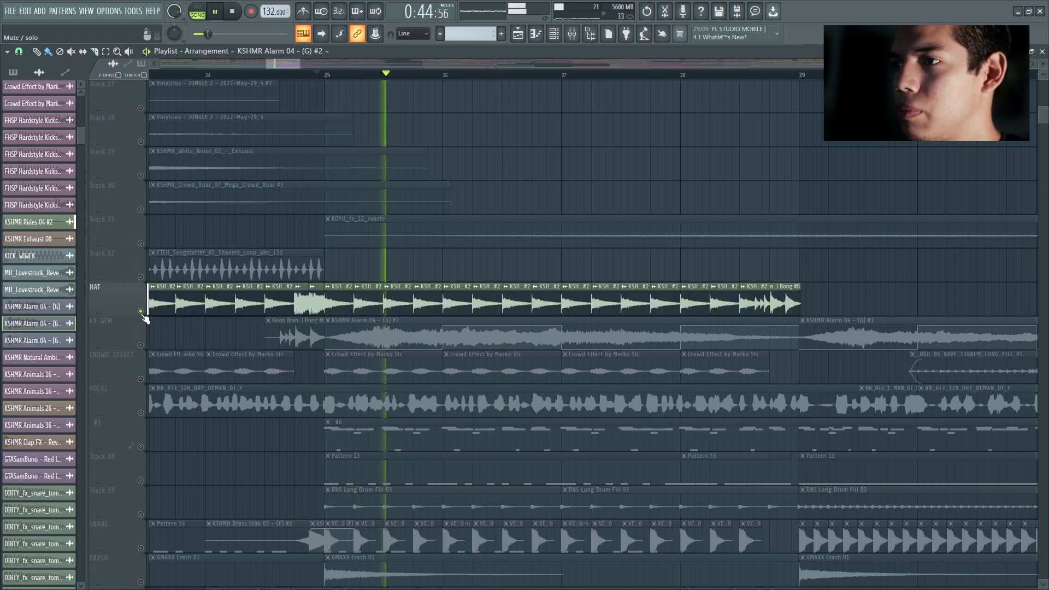
key("space")
left_click(140, 311)
Step: Solo the FX ATM track and listen to its KSHMR Alarm 04 - (G) #2 clip from bar 25
left_click(141, 345)
scroll(207, 321, "down", 3)
key("space")
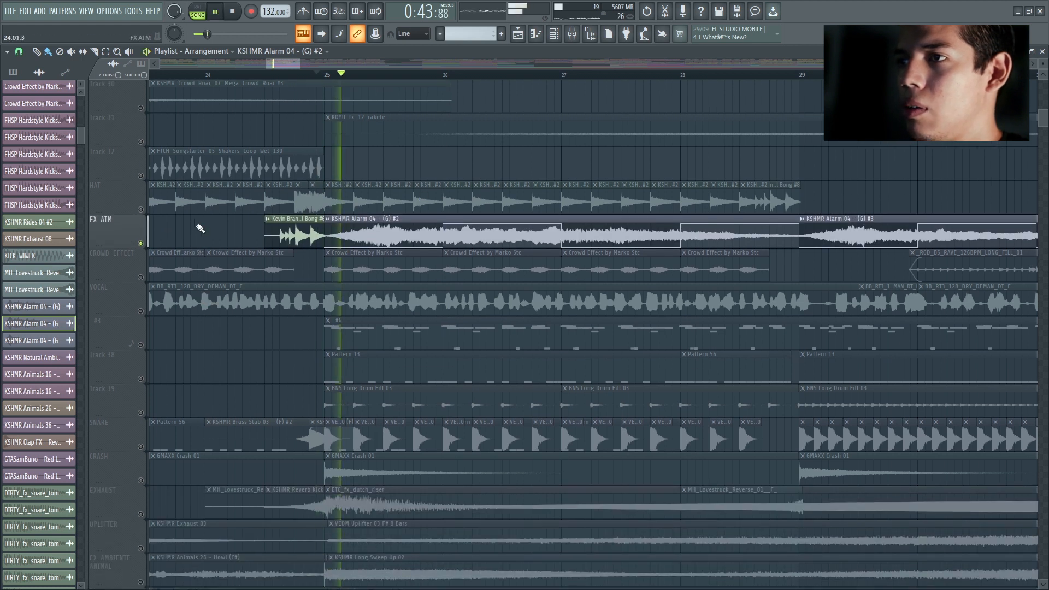
key("space")
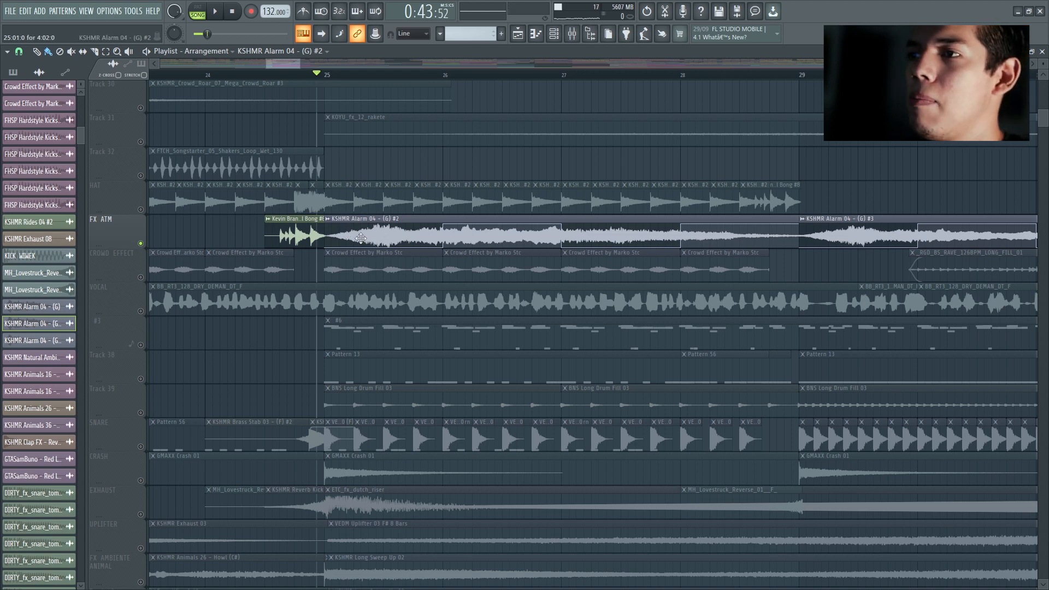
Step: Examine the sample settings of the KSHMR Alarm 04 - (G) #2 clip and briefly replay the FX ATM track
double_click(360, 238)
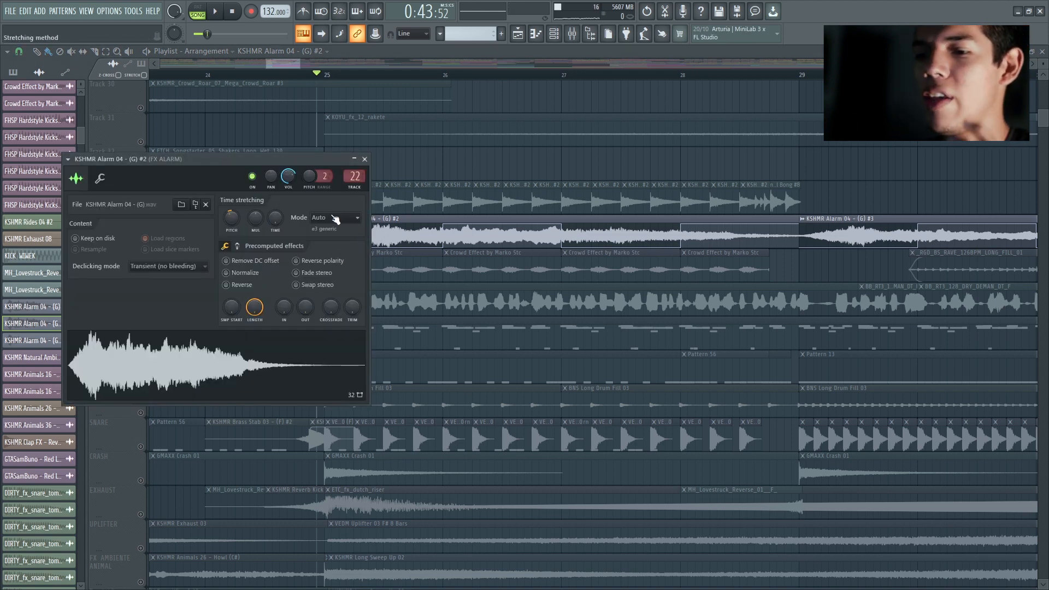
left_click(364, 159)
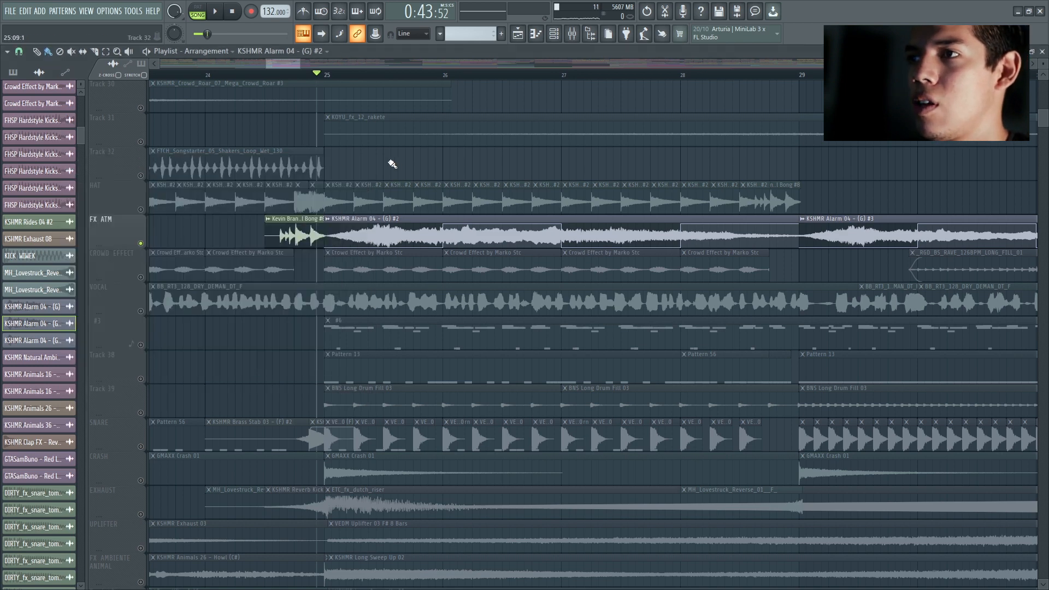
scroll(489, 169, "down", 2)
scroll(483, 169, "up", 2)
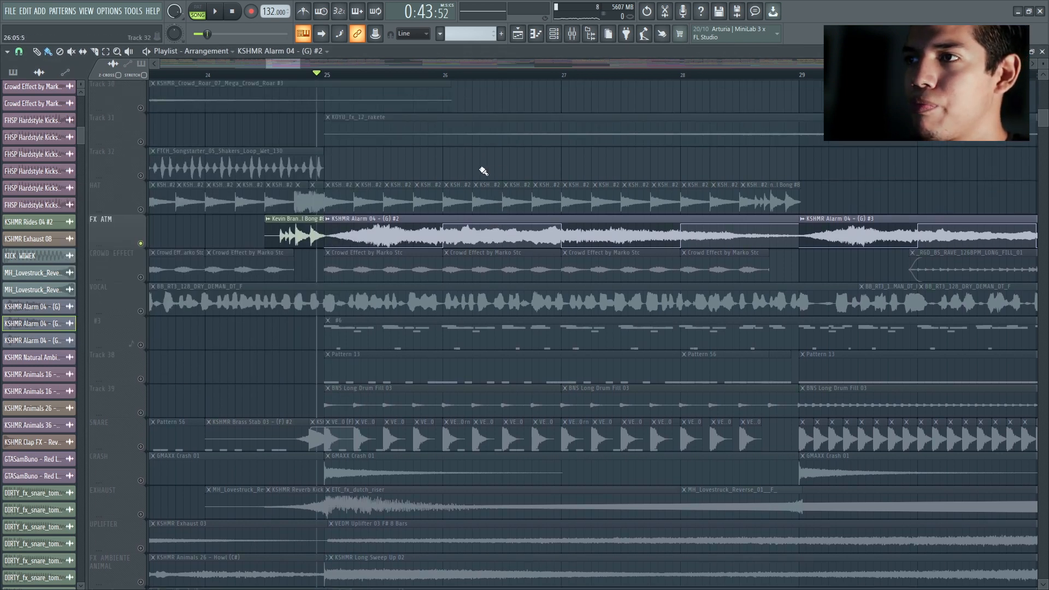
scroll(482, 169, "down", 1)
key("space")
Step: Unmute CROWD EFFECT in place of FX ATM and listen to its Crowd Effect by Marko Stc clips from bar 25
key("space")
left_click(141, 210)
left_click(141, 243)
key("space")
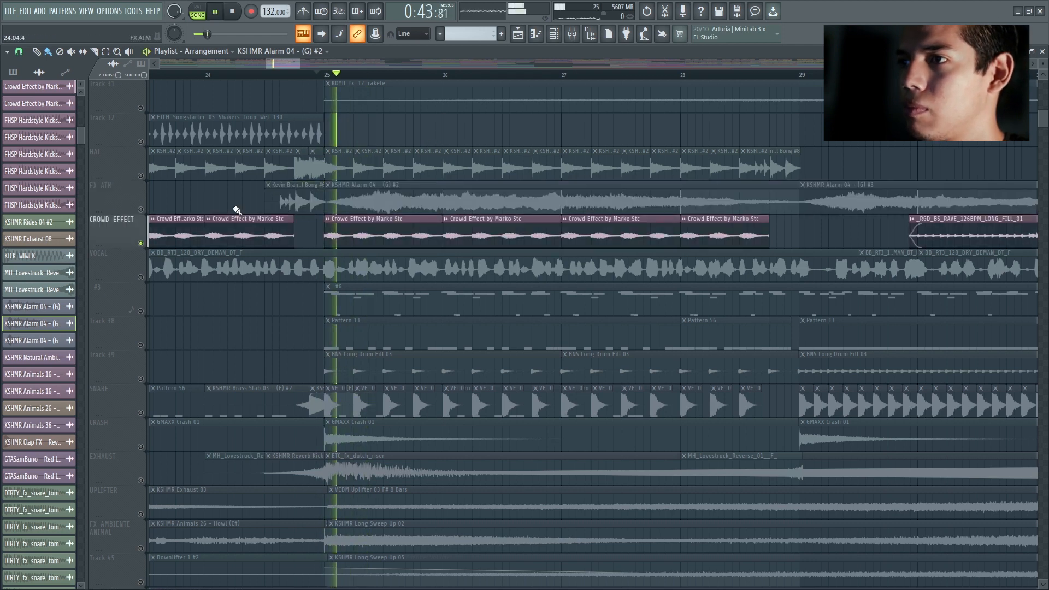
key("space")
scroll(343, 225, "up", 5)
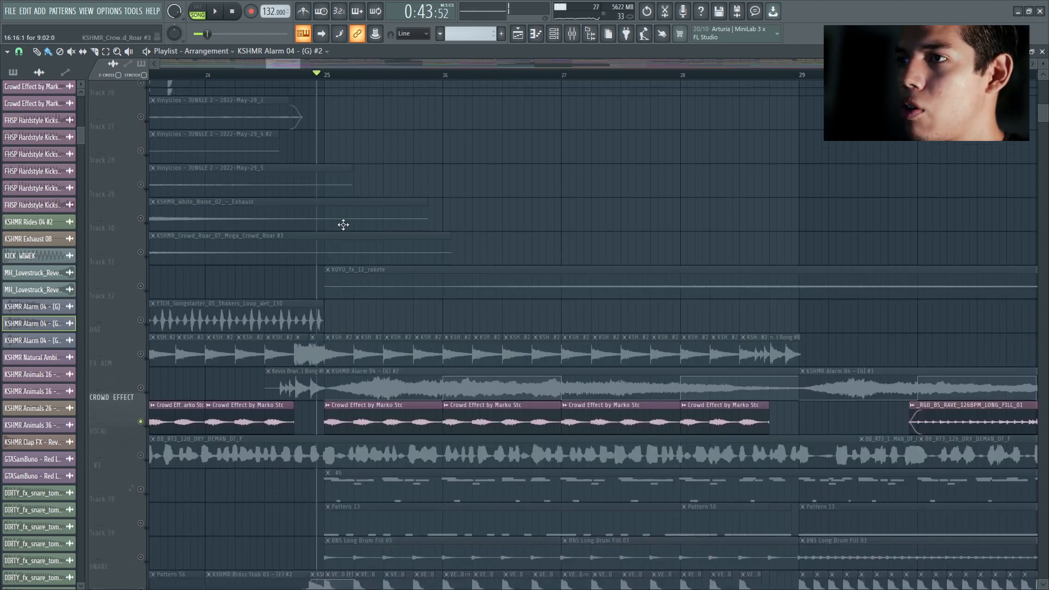
scroll(245, 224, "up", 4)
left_click(142, 176)
key("space")
scroll(457, 264, "down", 8)
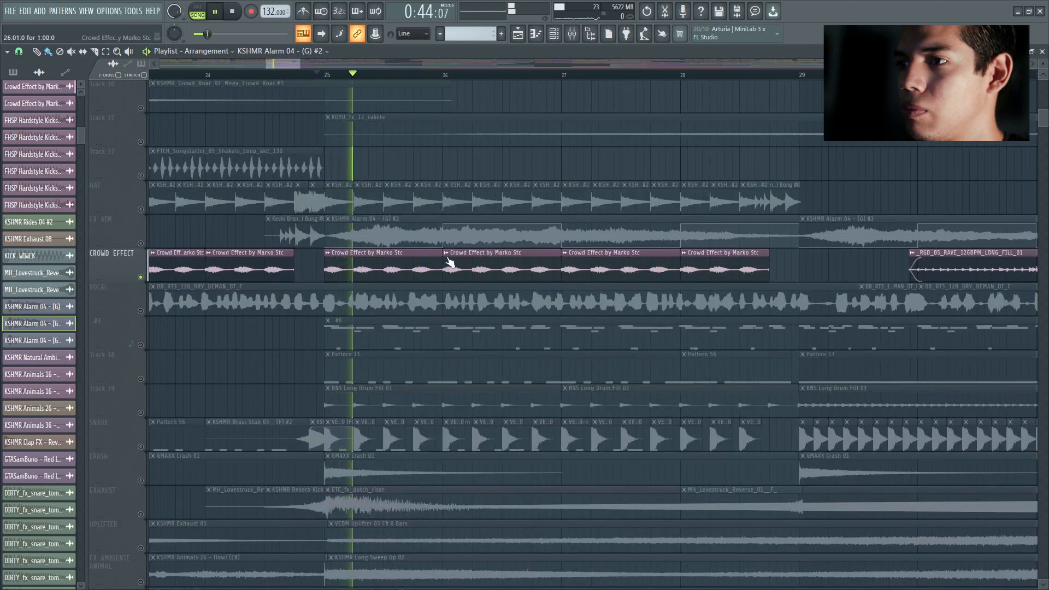
Step: Unmute VOCAL alongside CROWD EFFECT, and switch the audition to track #3 alone from bar 25
scroll(295, 267, "down", 3)
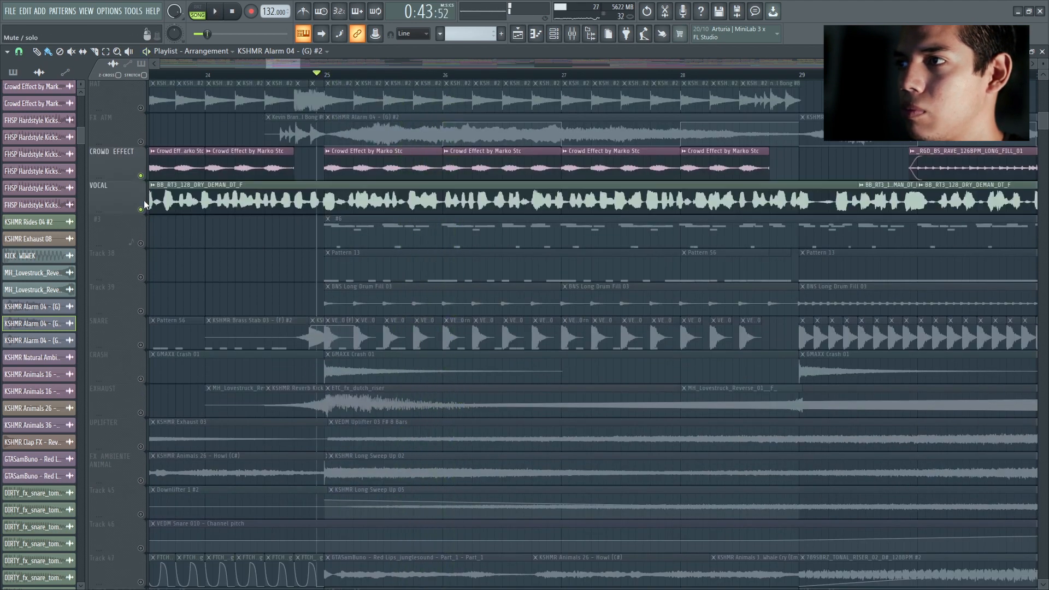
scroll(143, 177, "down", 2)
key("space")
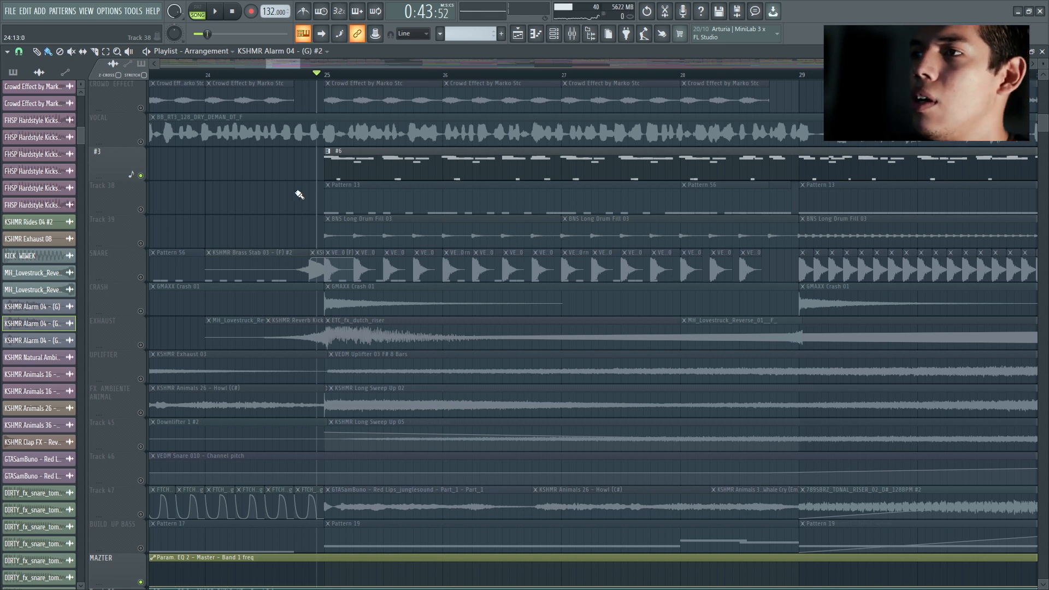
Step: Examine pattern #6's Unsorted channels in the Channel rack during playback, and audition the Layer #2 channel
scroll(318, 242, "up", 2)
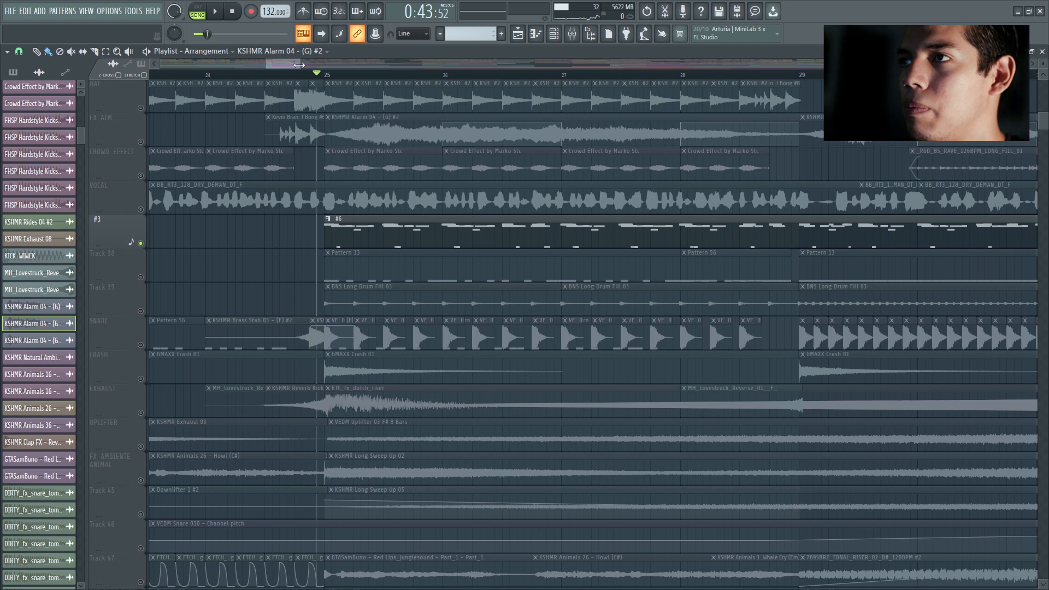
double_click(386, 240)
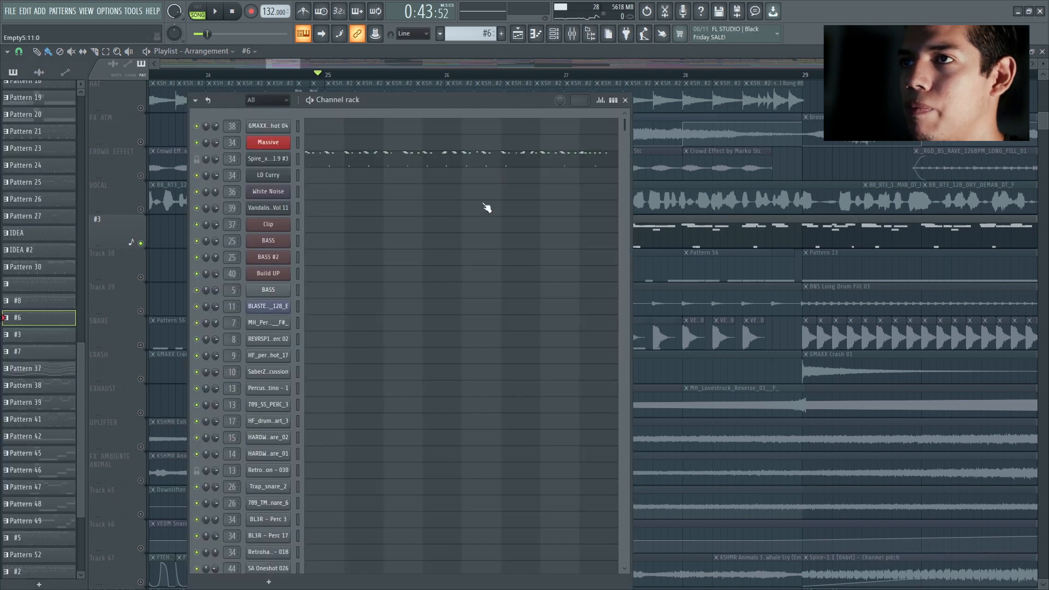
left_click(281, 101)
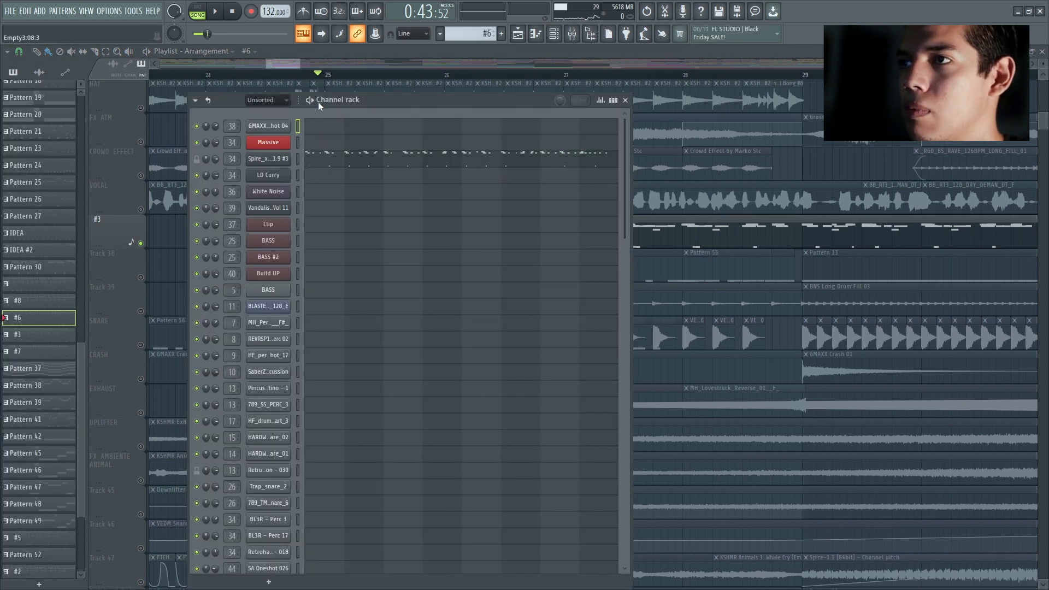
scroll(473, 218, "down", 6)
key("space")
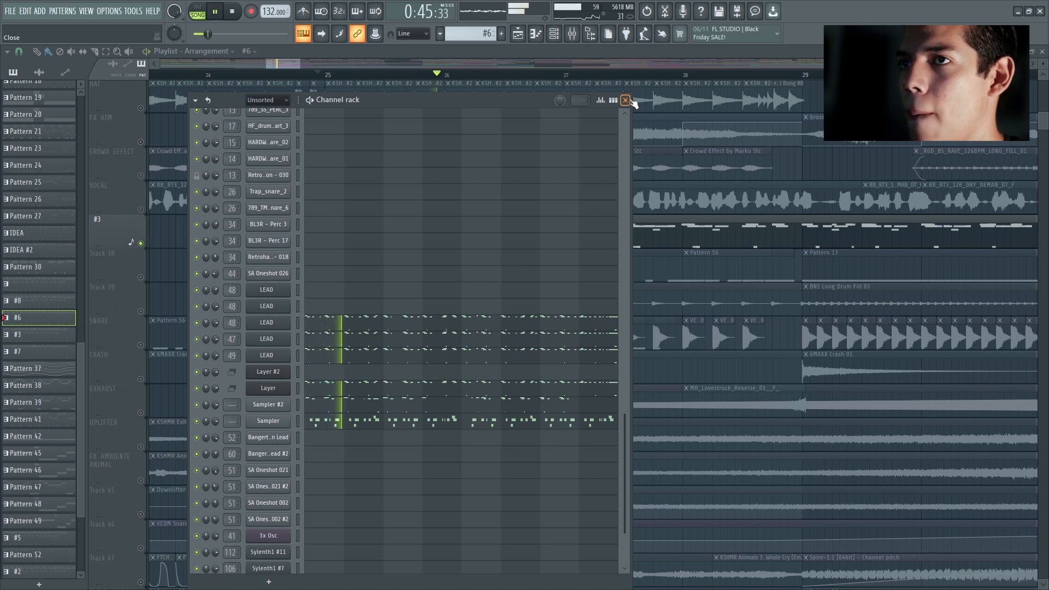
key("space")
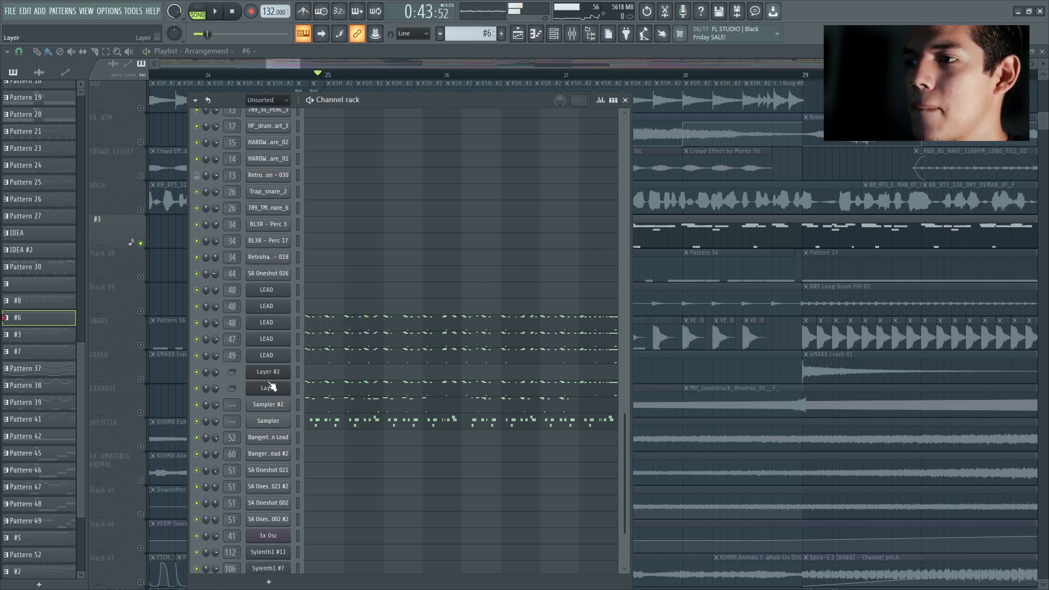
left_click(298, 372)
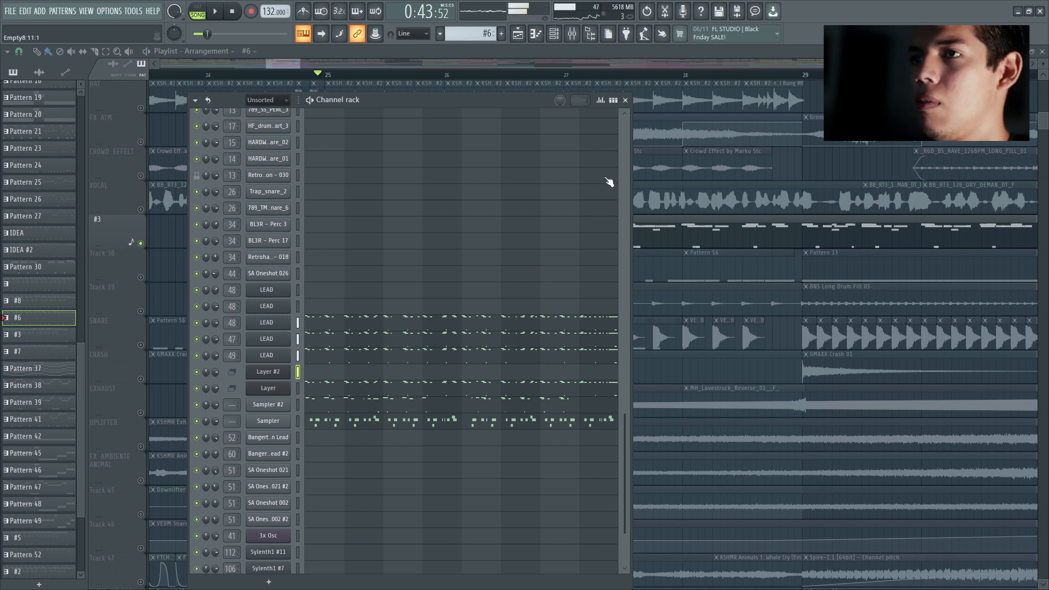
left_click(626, 100)
Step: Solo Track 38, listen to its Pattern 13 clip from bar 25, and mute the track
right_click(140, 277)
key("space")
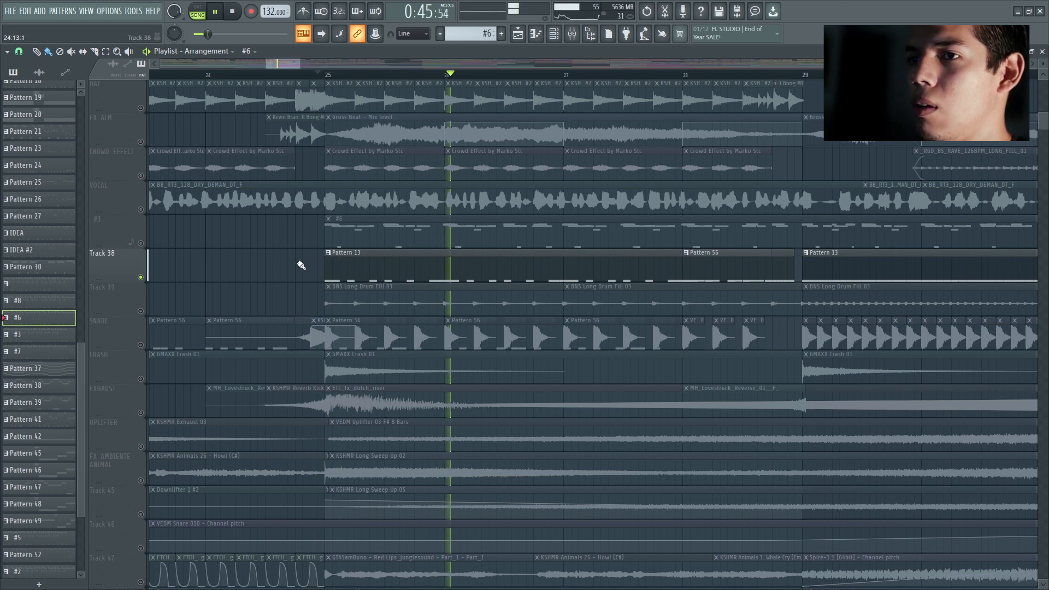
scroll(303, 268, "down", 1)
key("space")
left_click(141, 244)
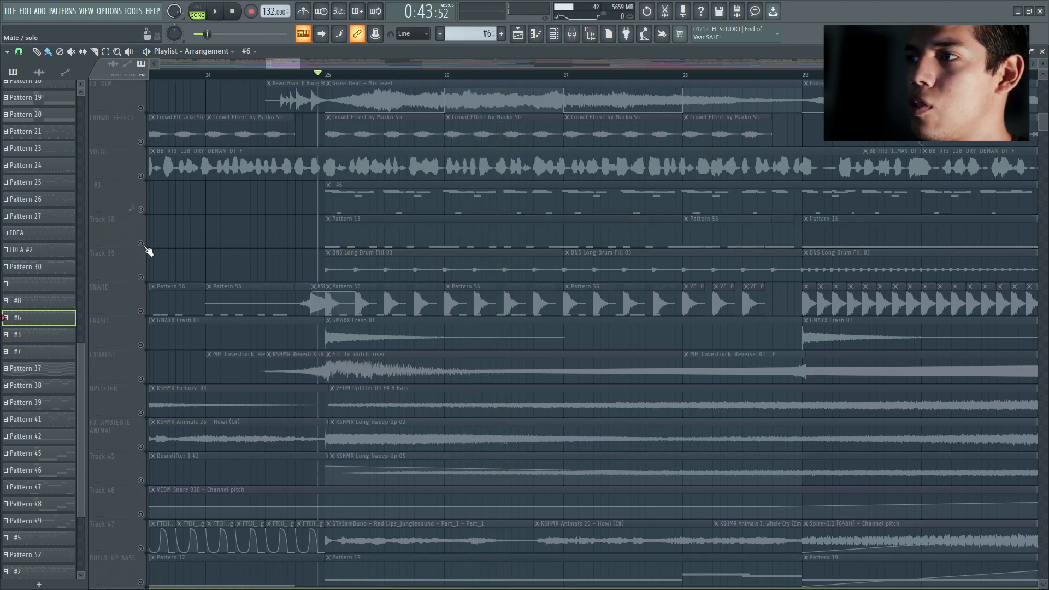
Step: Unmute Track 39, switch to soloing the SNARE track, and listen to its snare hits from bar 25
left_click(140, 278)
scroll(153, 230, "down", 2)
right_click(141, 244)
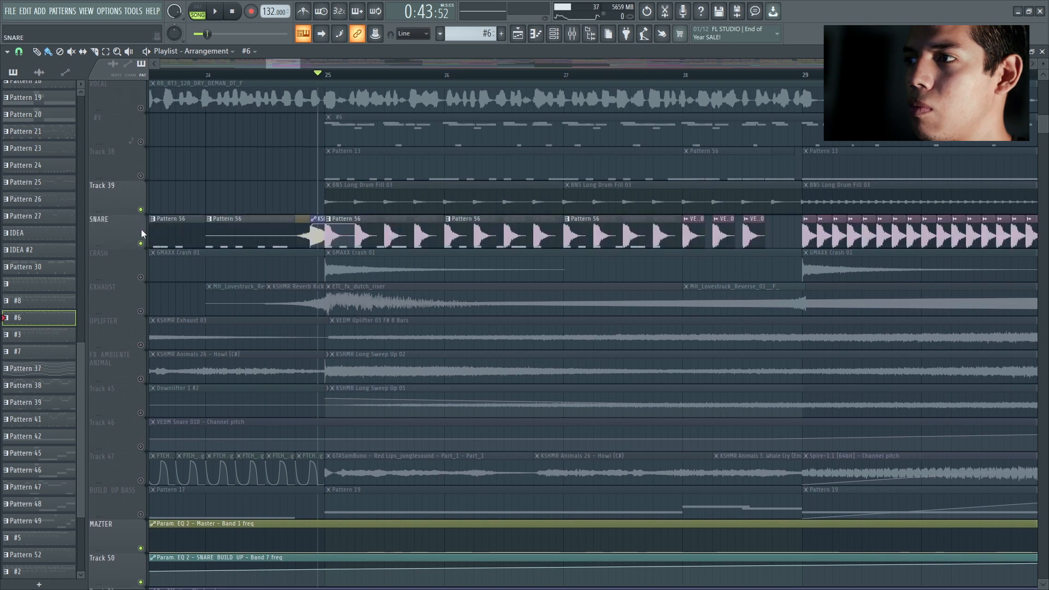
key("space")
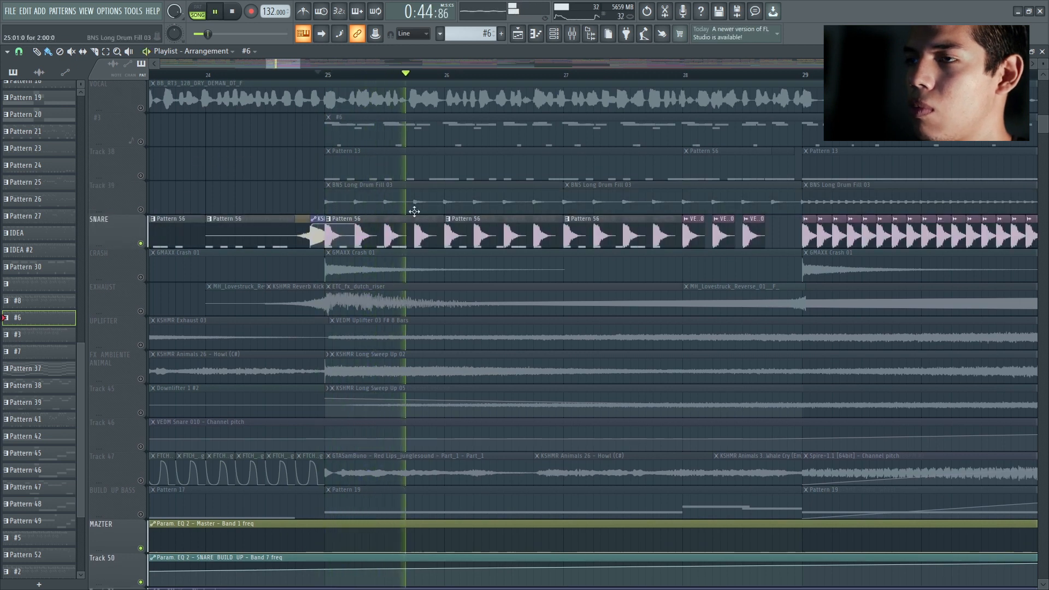
key("space")
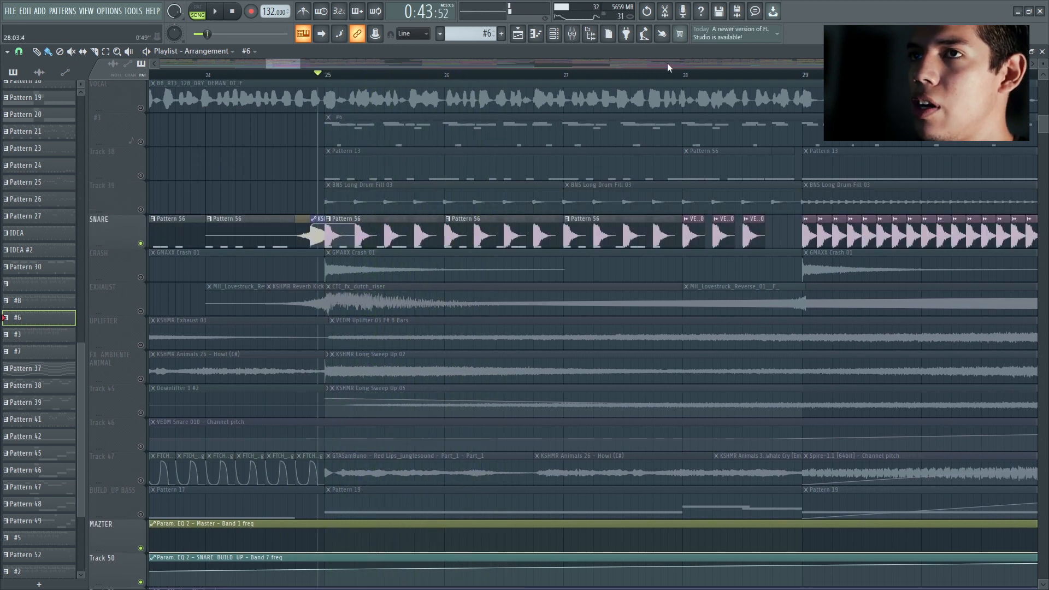
Step: Move the playhead to just before bar 29 and listen to the soloed SNARE track's faster hits
left_click(797, 77)
key("space")
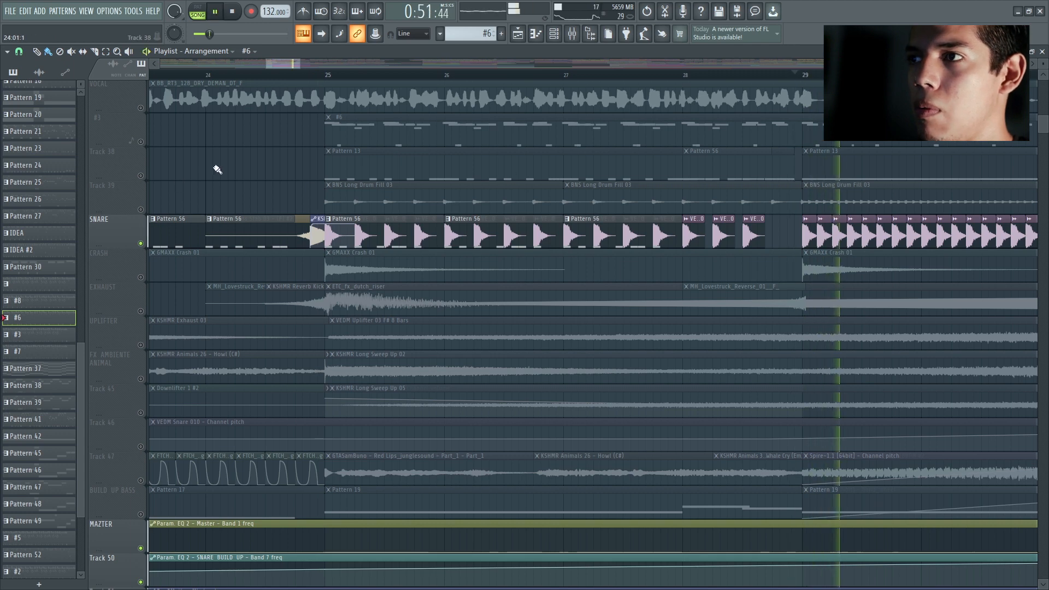
scroll(262, 168, "down", 3)
key("space")
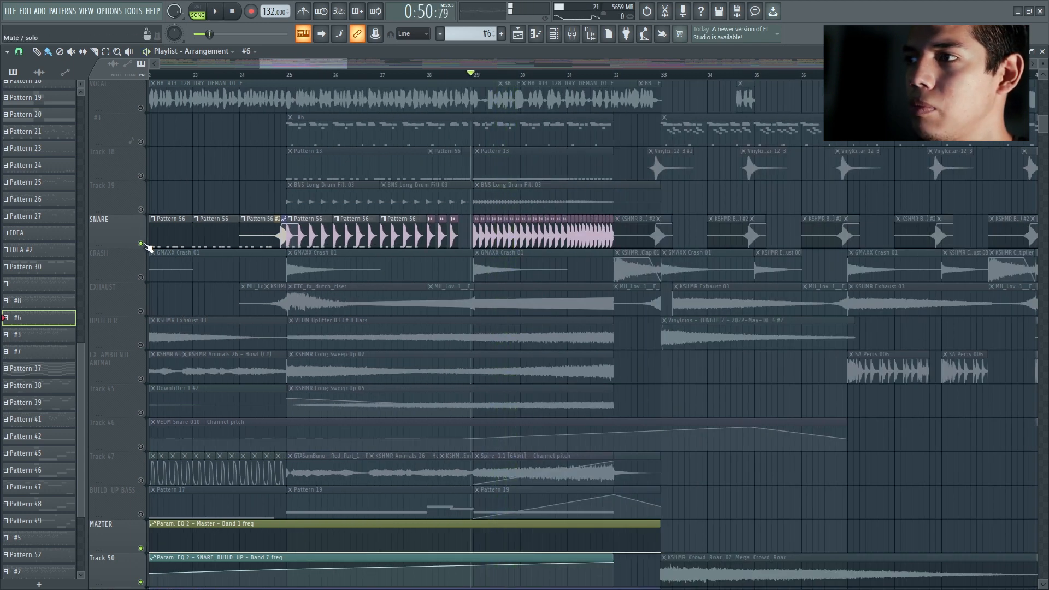
Step: Mute the SNARE track and unmute EXHAUST, UPLIFTER and FX AMBIENTE ANIMAL
left_click(141, 244)
left_click(141, 311)
left_click(141, 345)
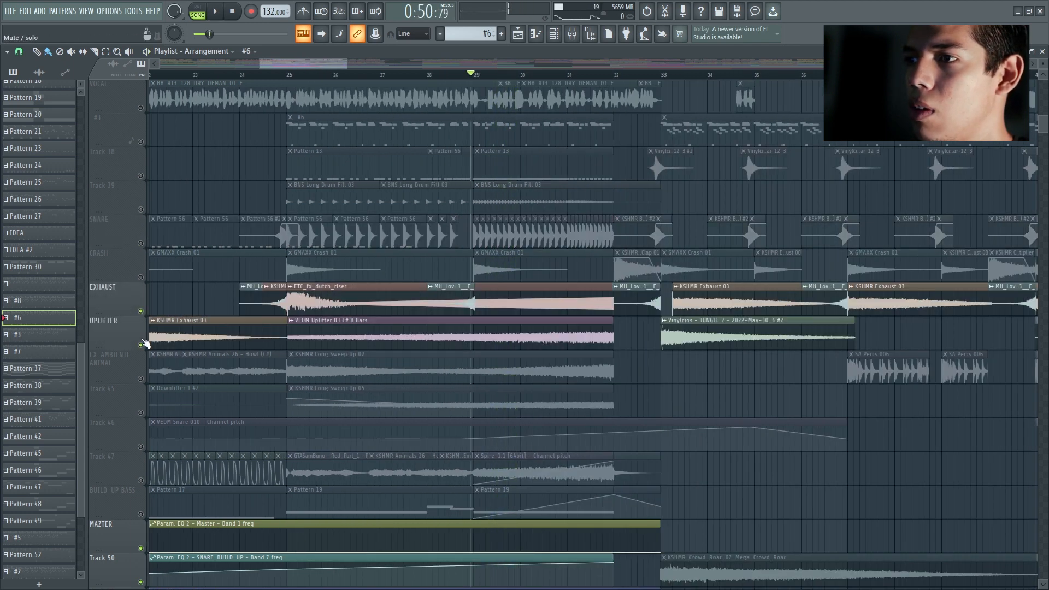
left_click(141, 379)
scroll(409, 217, "down", 2)
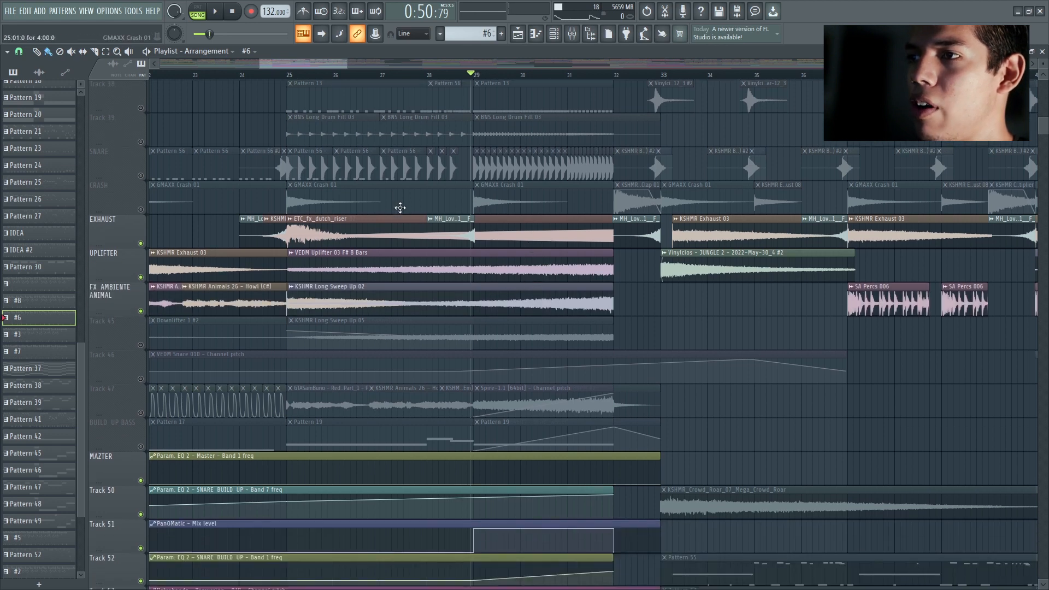
Step: Solo EXHAUST with the playhead at bar 25, and open and close the ETC_fx_dutch_riser clip's sample settings
scroll(409, 249, "up", 2)
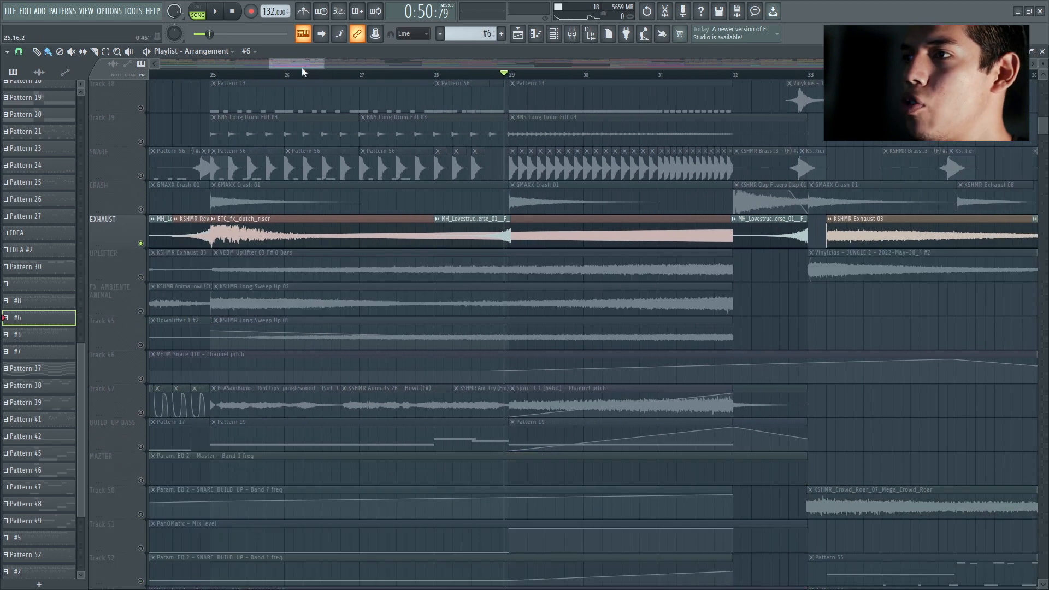
left_click_drag(313, 65, 286, 64)
left_click(236, 78)
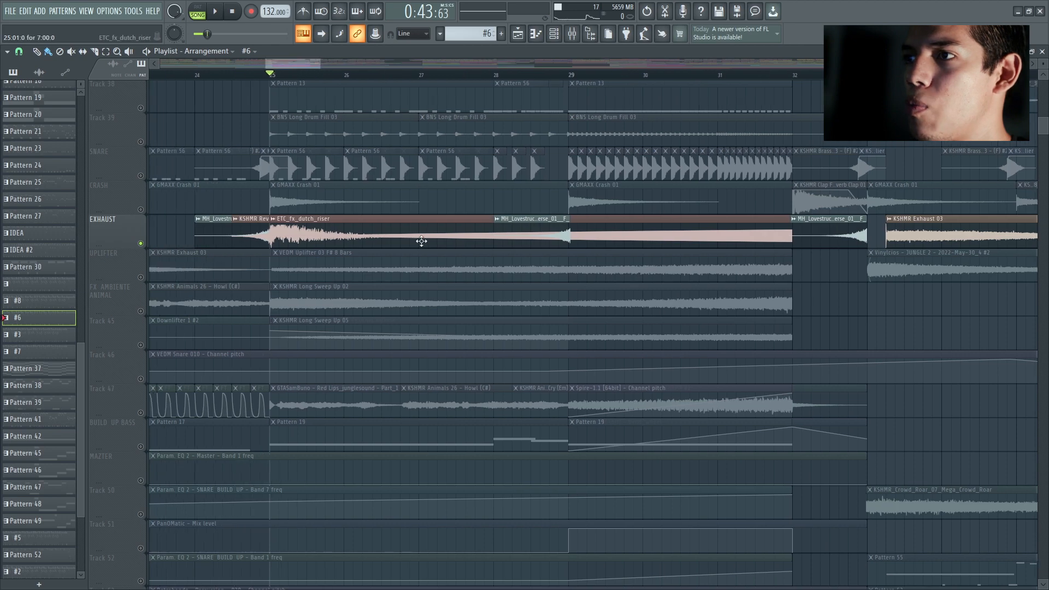
double_click(426, 216)
key("Escape")
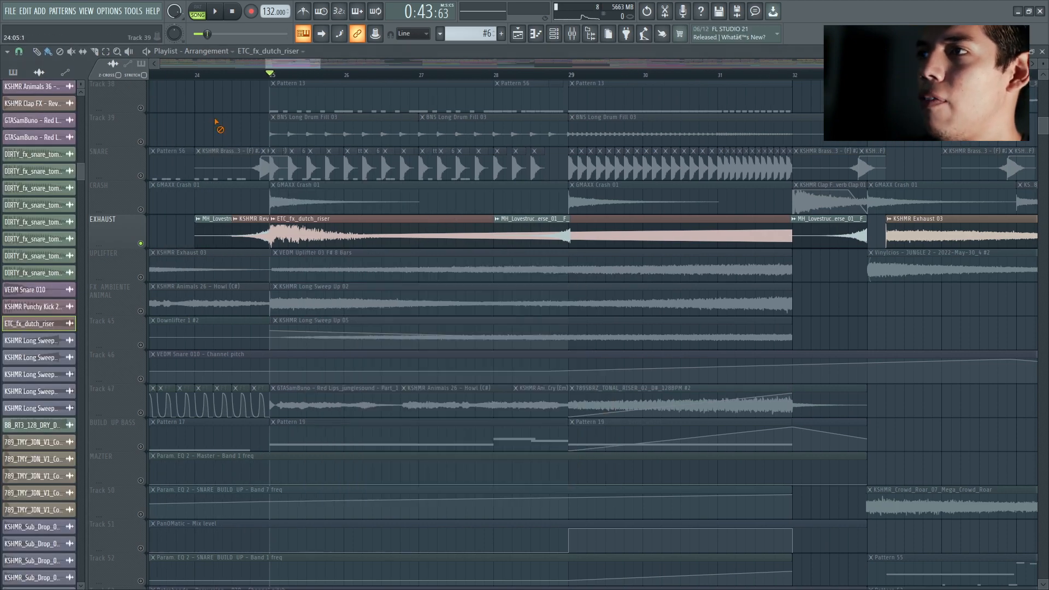
scroll(224, 119, "down", 3)
scroll(402, 64, "up", 2)
scroll(312, 95, "up", 8)
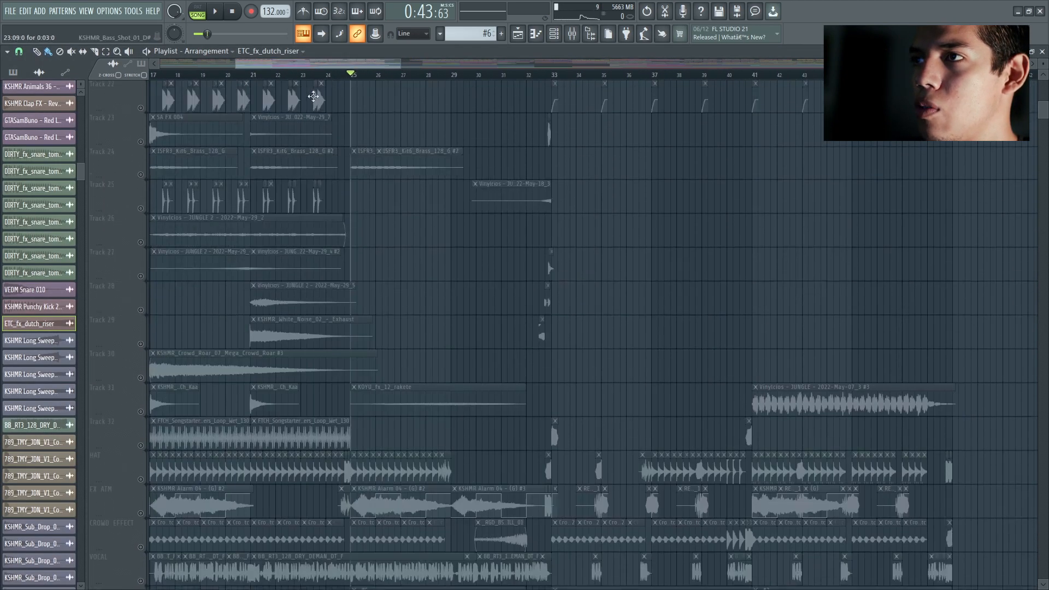
Step: End the solo so all tracks sound, and listen to the full mix from midway through bar 22
left_click(272, 77)
right_click(136, 106)
left_click(131, 108)
right_click(141, 109)
right_click(140, 109)
key("space")
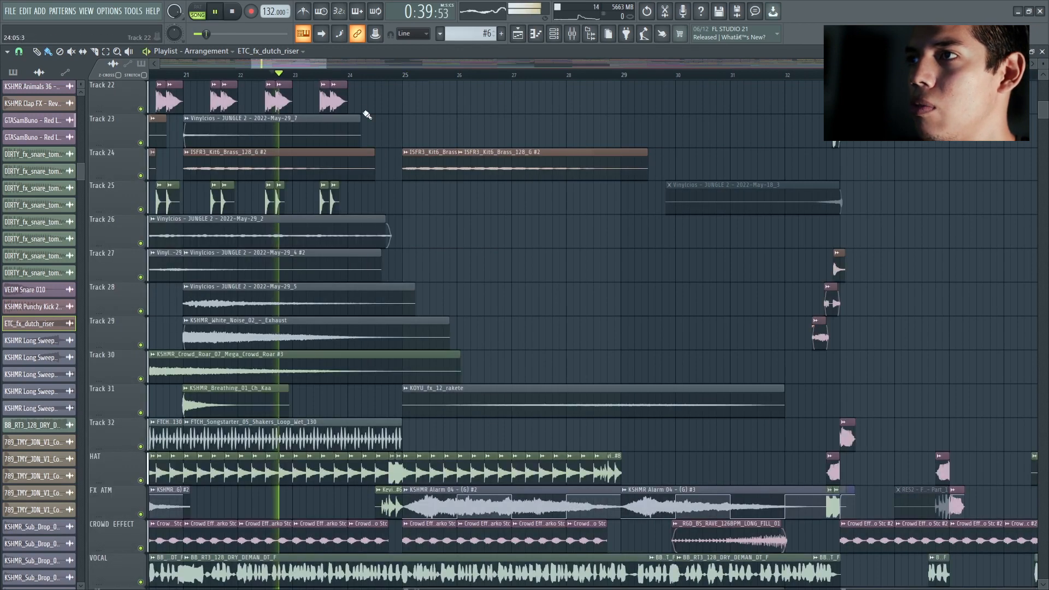
scroll(377, 114, "up", 5)
key("space")
scroll(394, 111, "up", 5)
key("space")
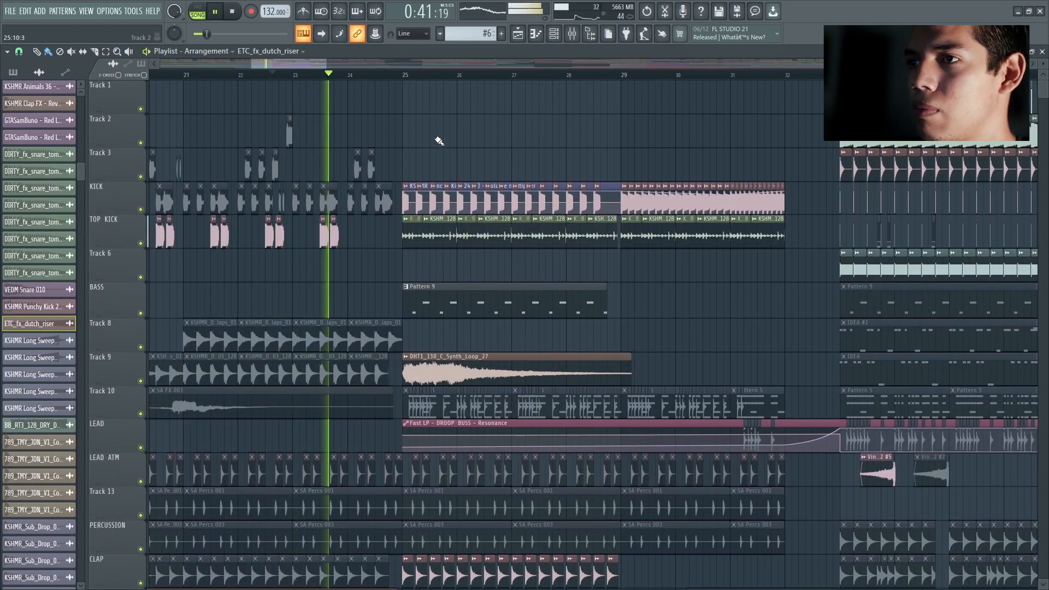
key("space")
Step: Look over the build-up's layers and listen to the full build-up from bar 25
scroll(439, 139, "down", 14)
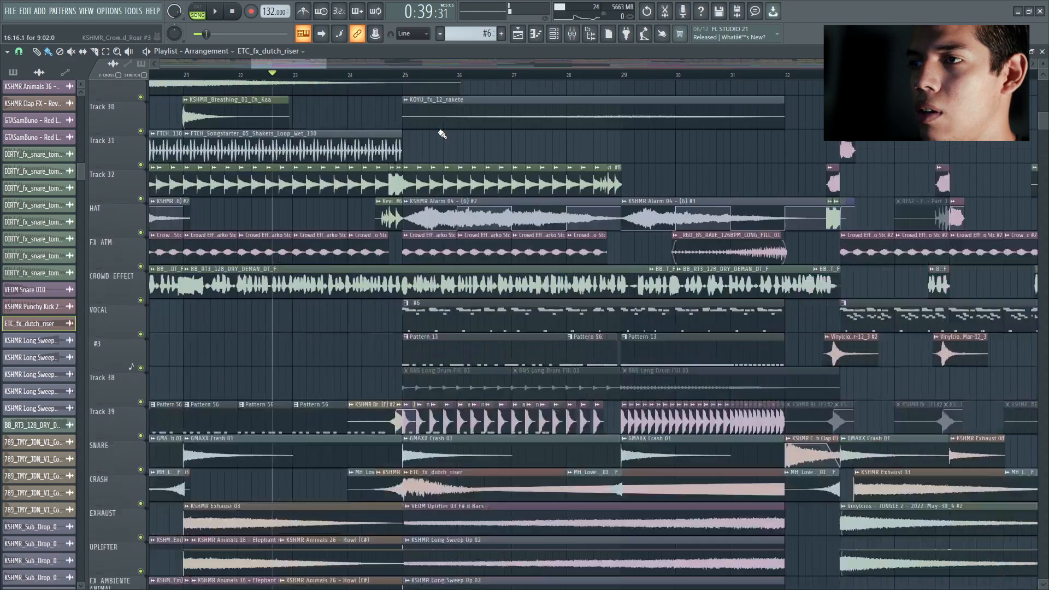
scroll(441, 133, "down", 1)
scroll(442, 135, "up", 5)
scroll(442, 134, "down", 2)
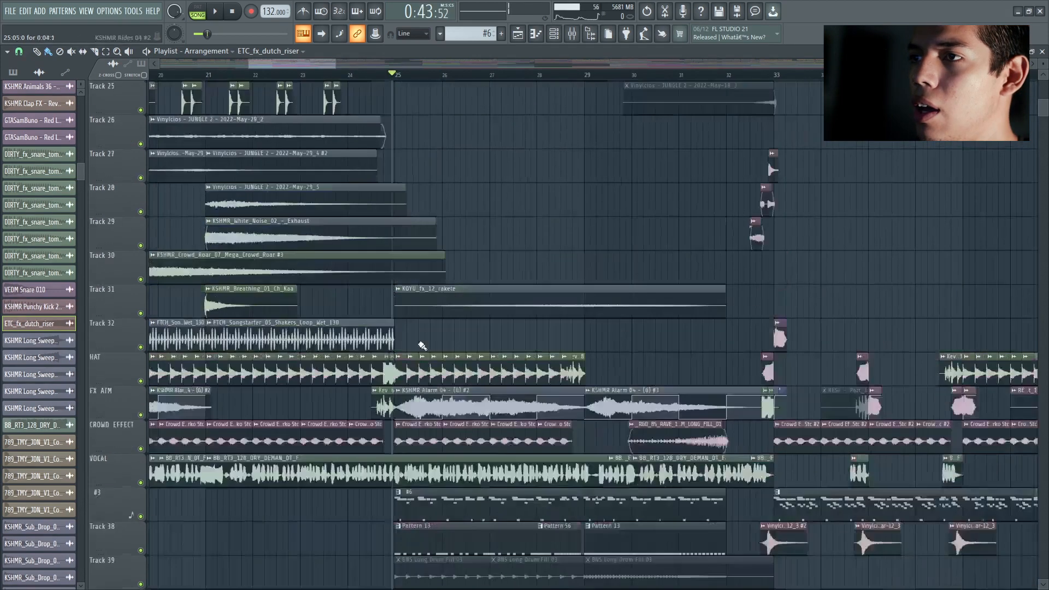
scroll(423, 345, "up", 8)
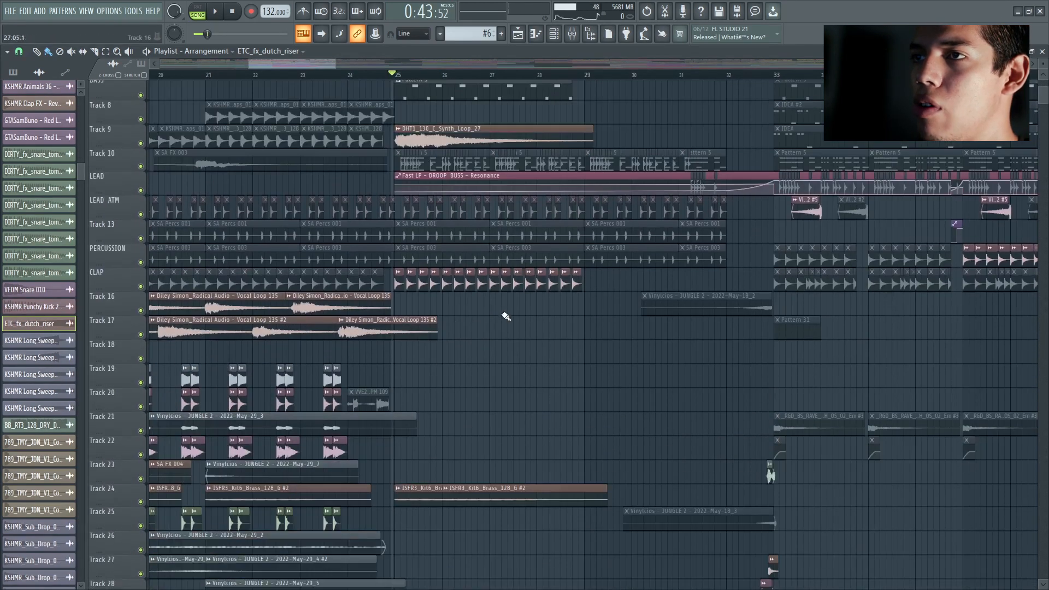
key("space")
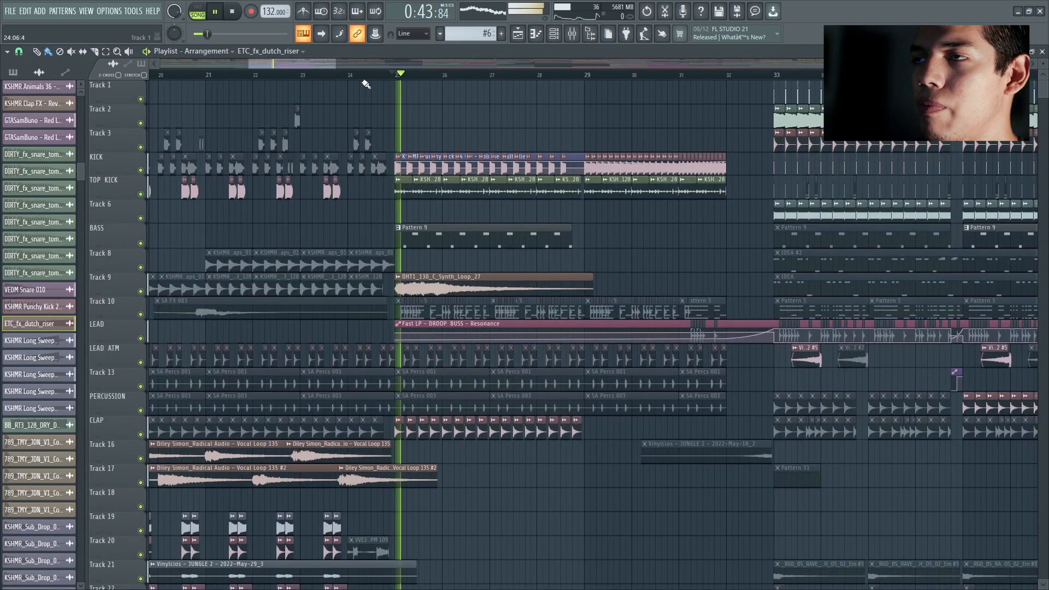
scroll(344, 60, "down", 2)
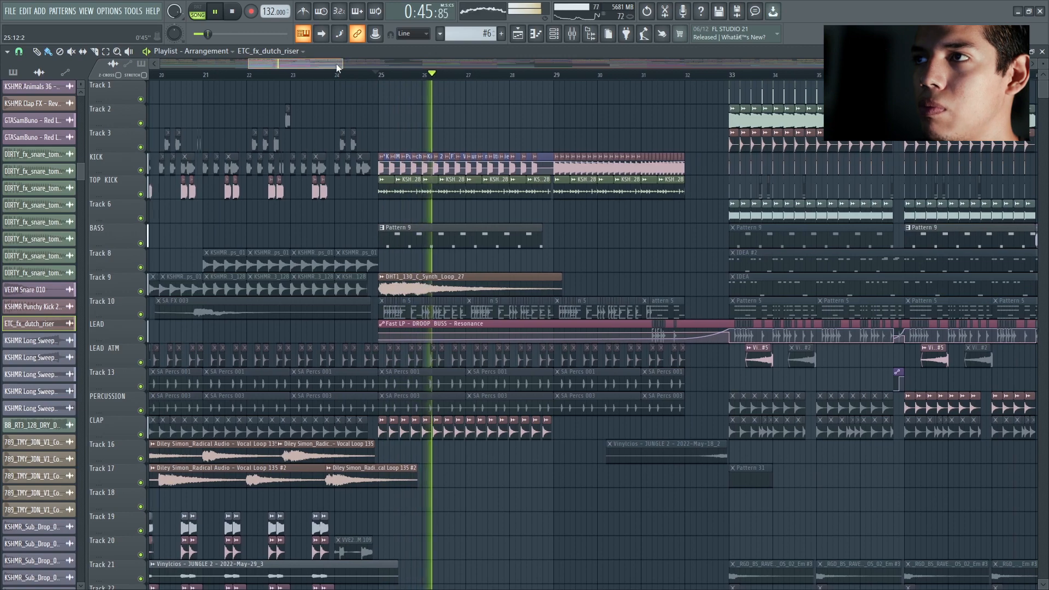
left_click_drag(333, 63, 354, 61)
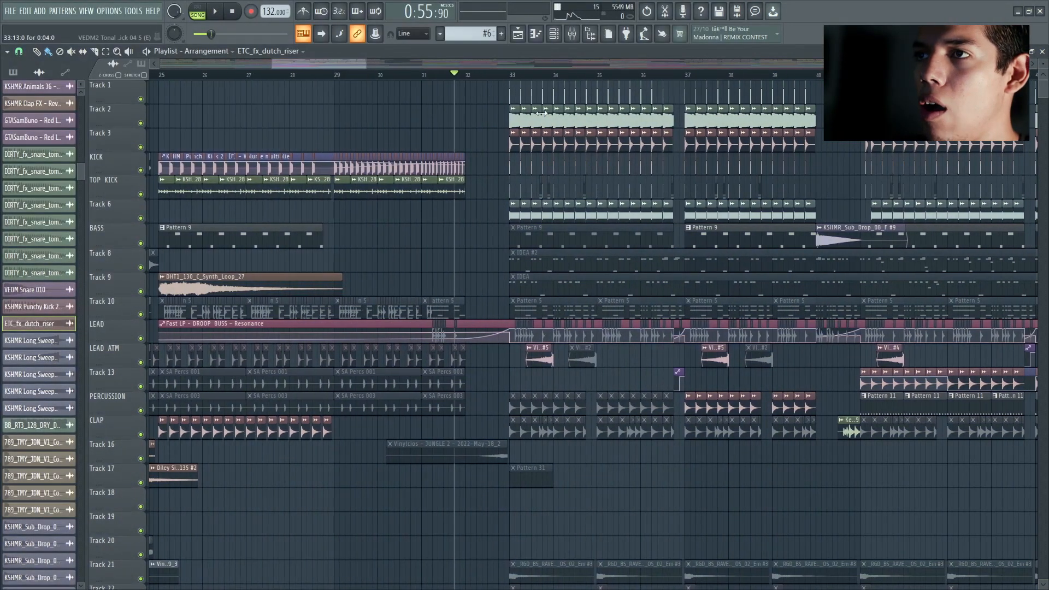
scroll(541, 113, "up", 3)
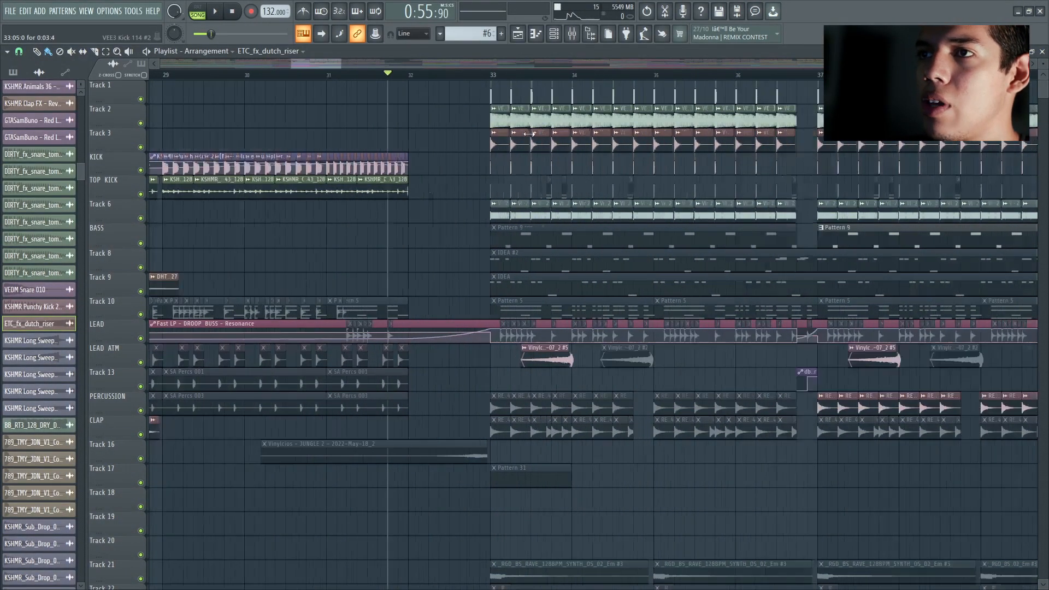
Step: Move the playhead to bar 32 and listen to the full mix leading into the drop at bar 33
scroll(423, 134, "down", 2)
left_click(385, 75)
key("space")
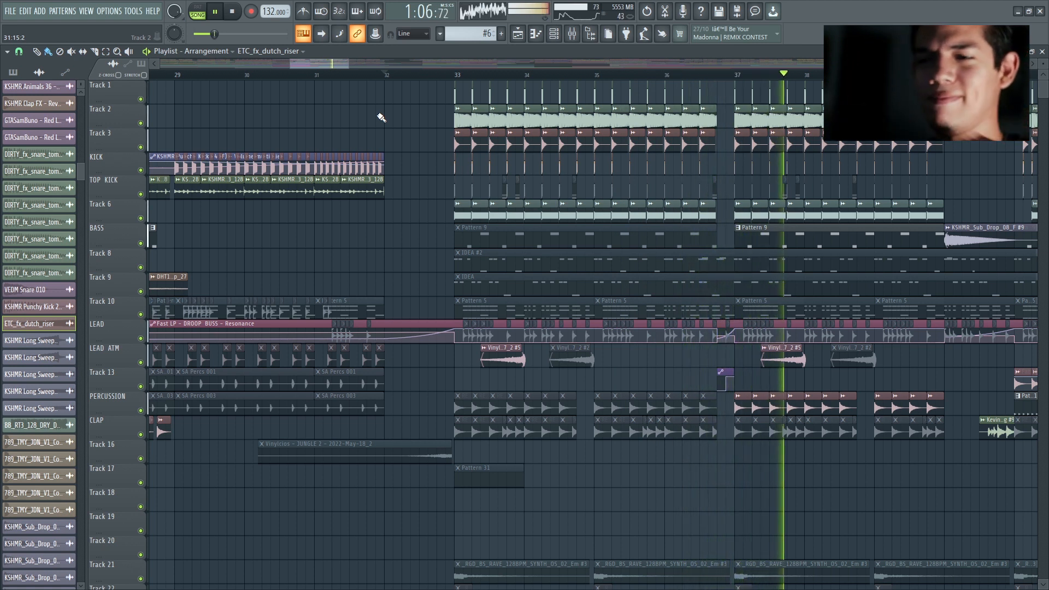
key("space")
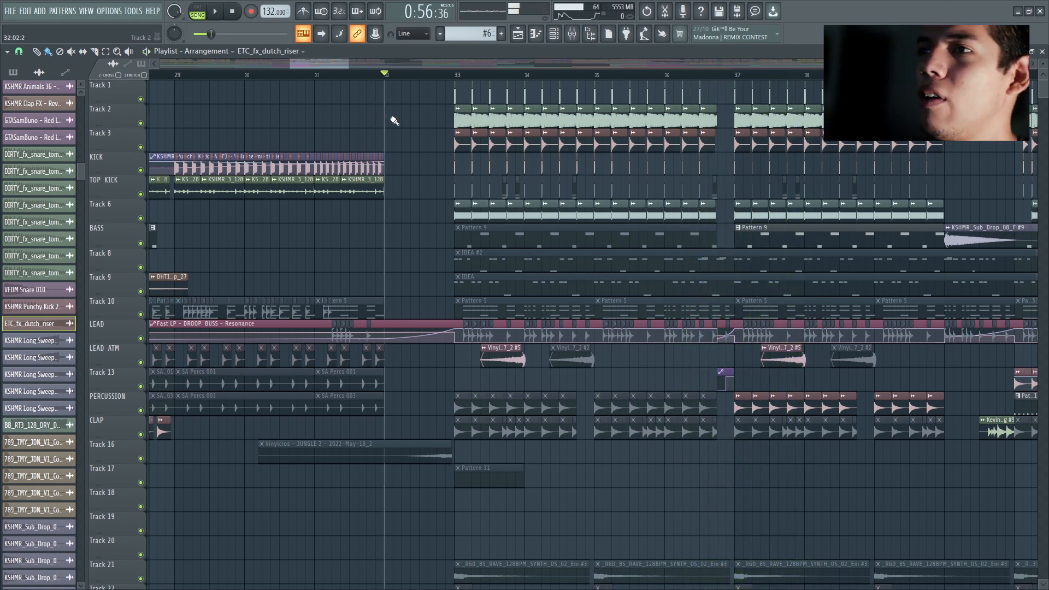
Step: Leave only Tracks 1, 2 and 3 audible and listen to the first drop's kick layers from bar 9
scroll(352, 71, "up", 3)
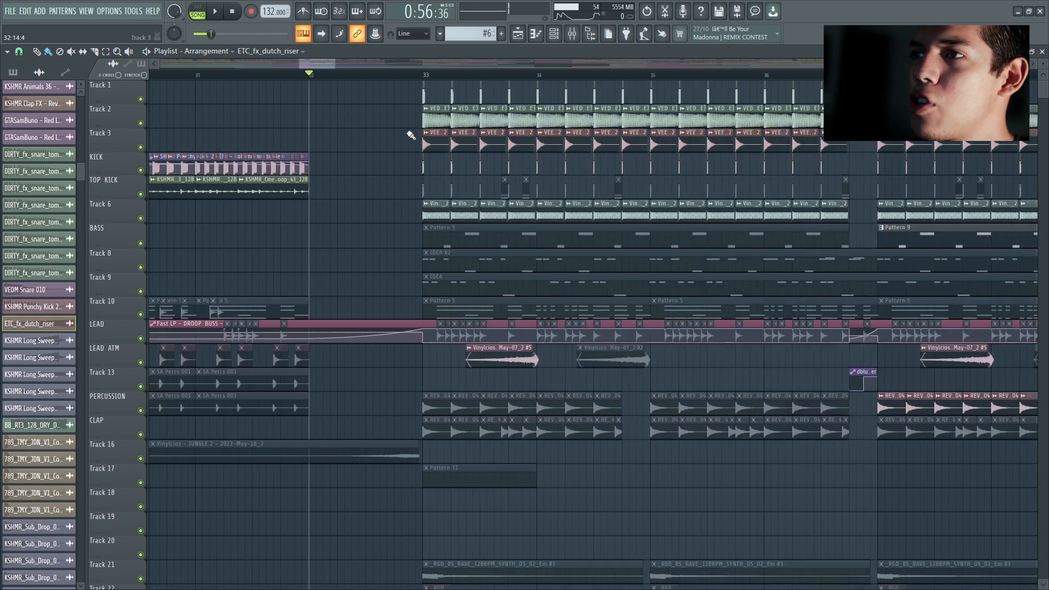
scroll(350, 82, "up", 3)
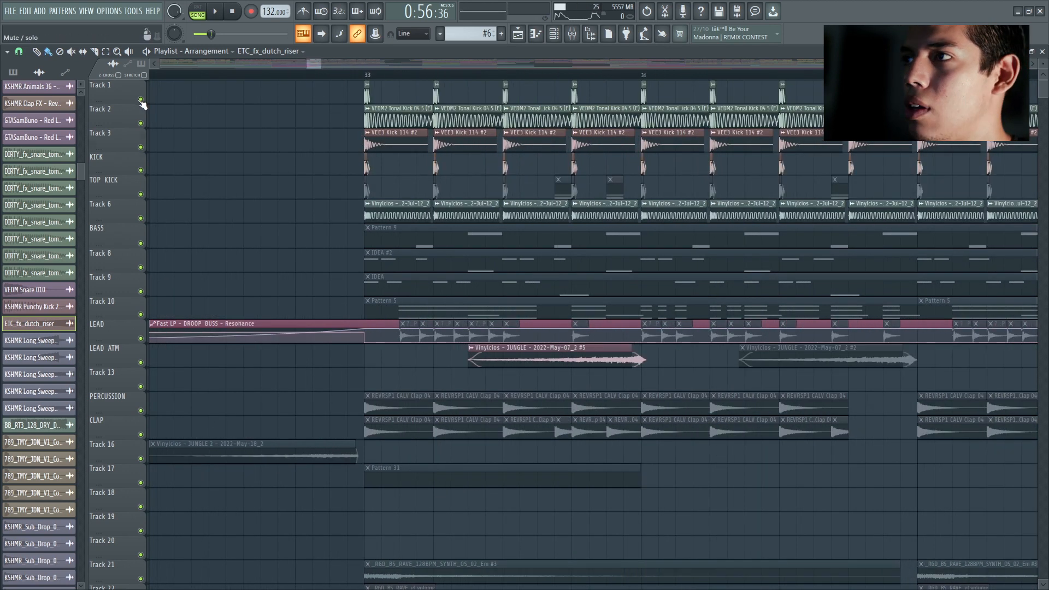
scroll(340, 98, "down", 2)
left_click_drag(303, 65, 235, 64)
left_click(359, 75)
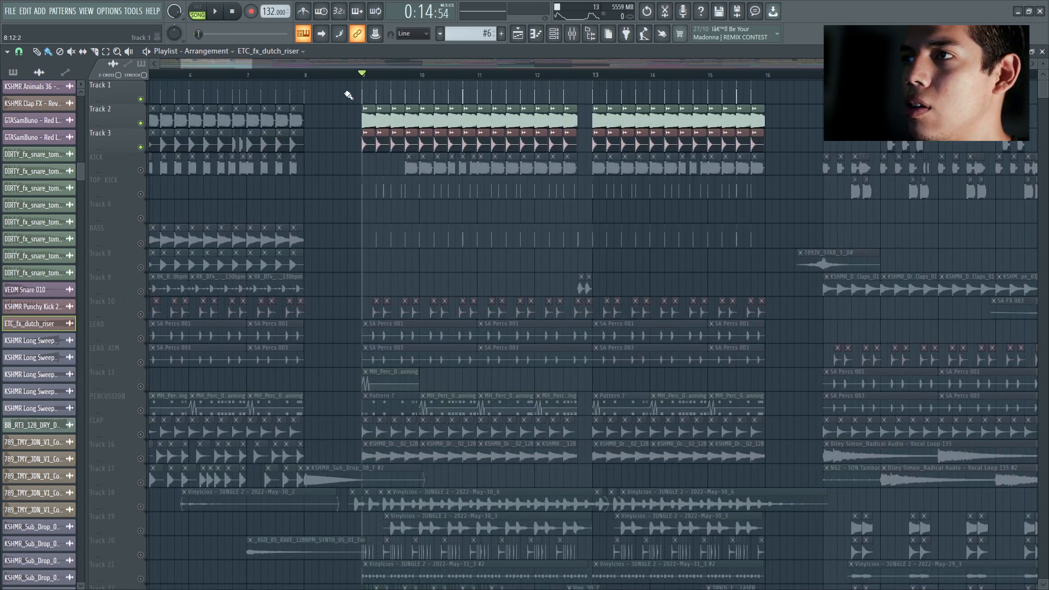
scroll(373, 135, "up", 2)
key("space")
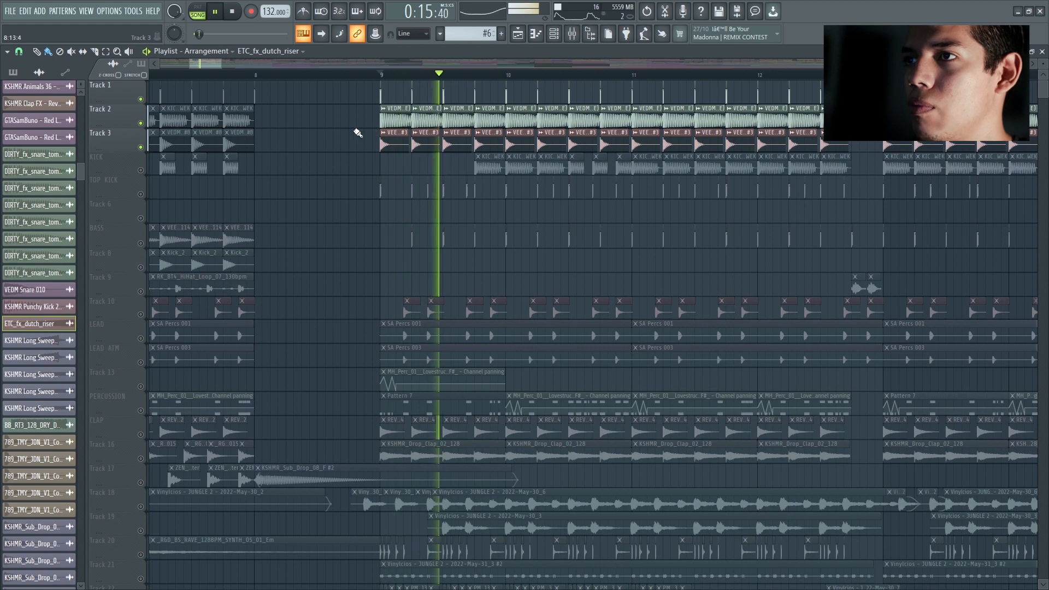
key("space")
Step: Move the playhead to bar 33 and listen to the second drop's kick layers on Tracks 1 to 3
scroll(366, 133, "down", 6)
scroll(693, 116, "up", 3)
left_click(484, 75)
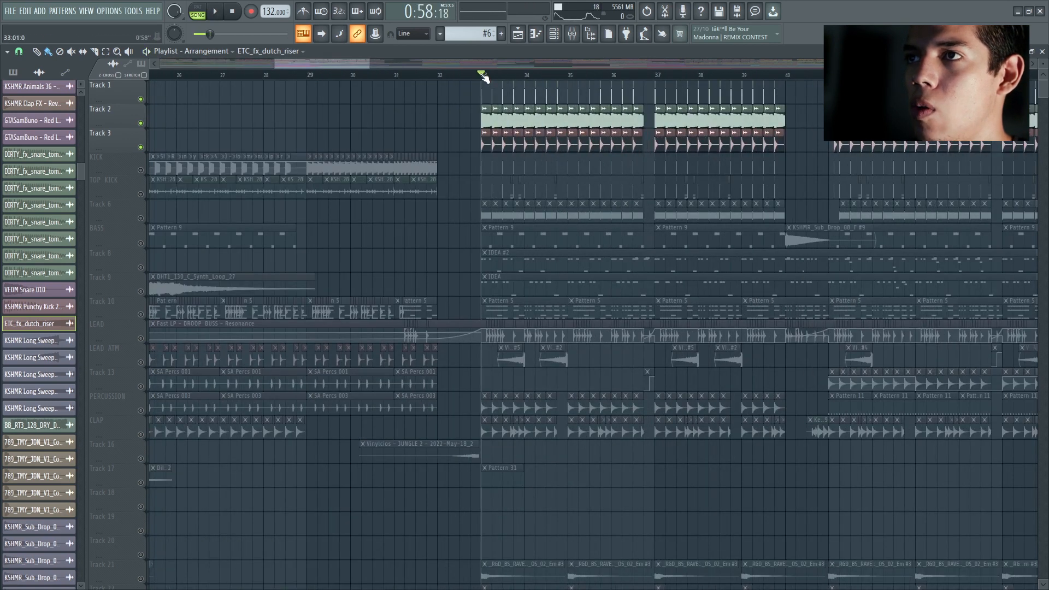
key("space")
key("space")
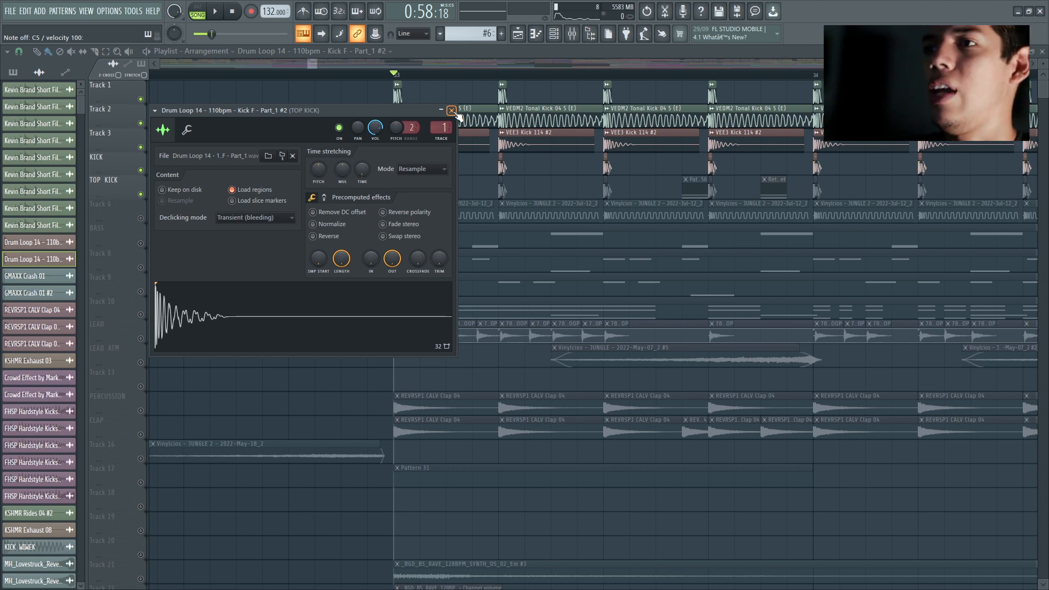
Step: Close the Drum Loop 14 kick's sample settings and listen to Tracks 1 to 3, KICK and TOP KICK together
left_click(451, 110)
key("space")
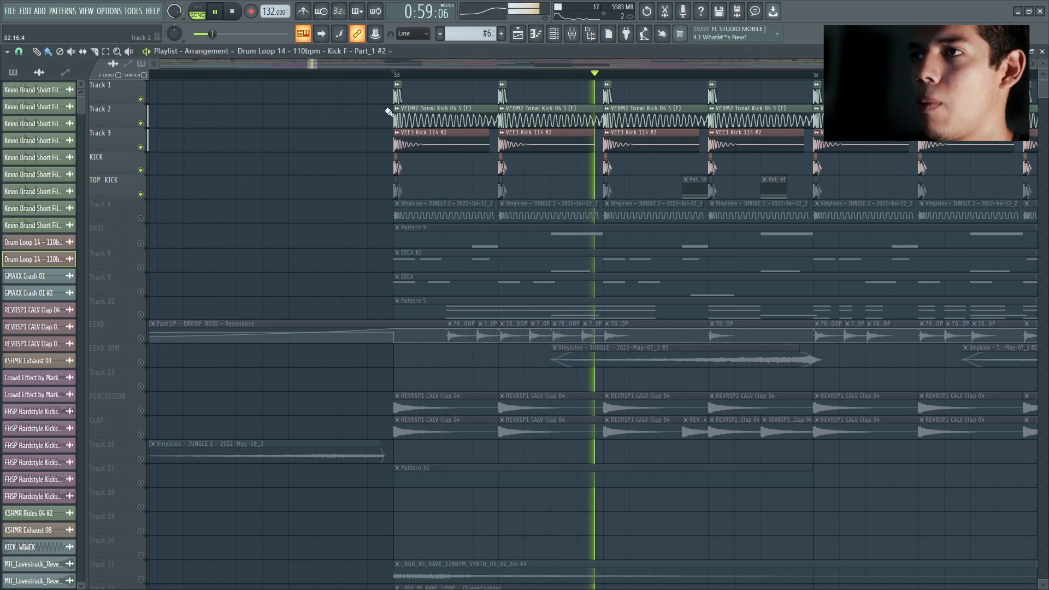
key("space")
Step: Leave only Tracks 2 and 3 audible and listen to the tonal kick and VEE3 kick from bar 33
left_click(141, 99)
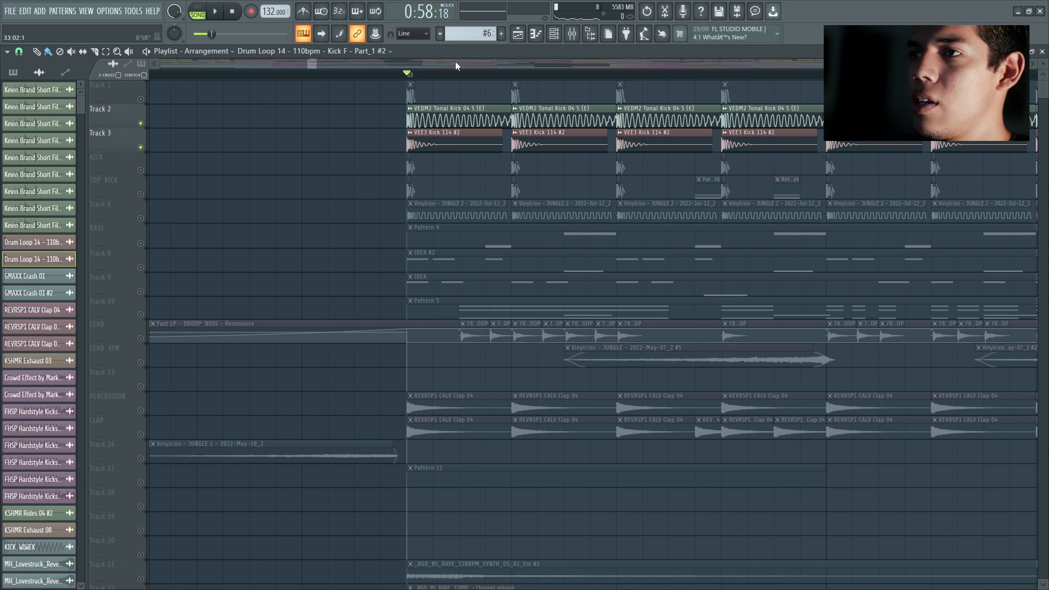
key("space")
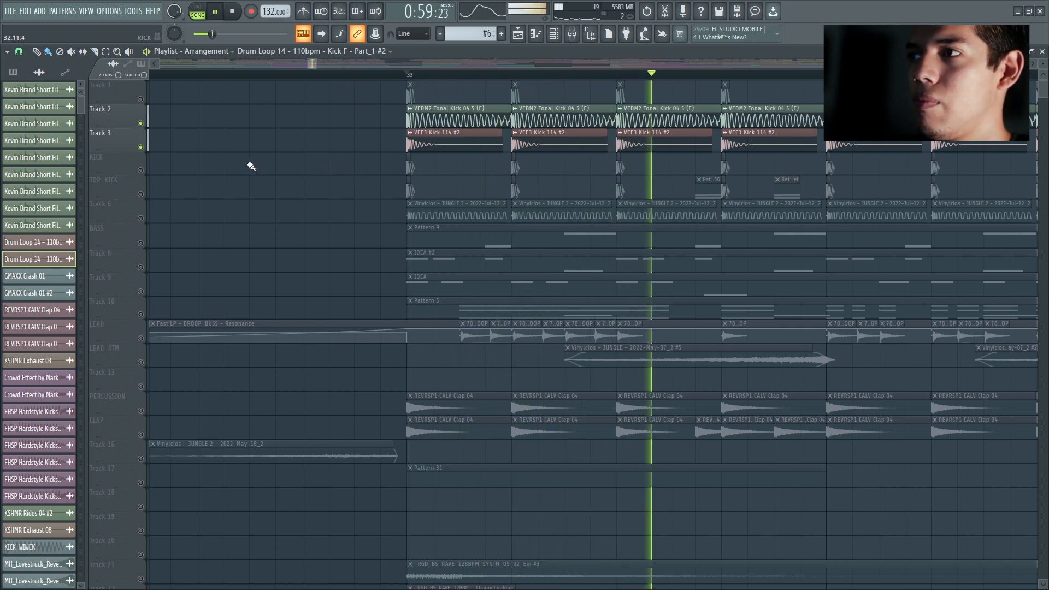
key("space")
Step: Unmute KICK, TOP KICK and Track 1, and listen to all five kick layers together
left_click(140, 170)
left_click(141, 193)
left_click(141, 99)
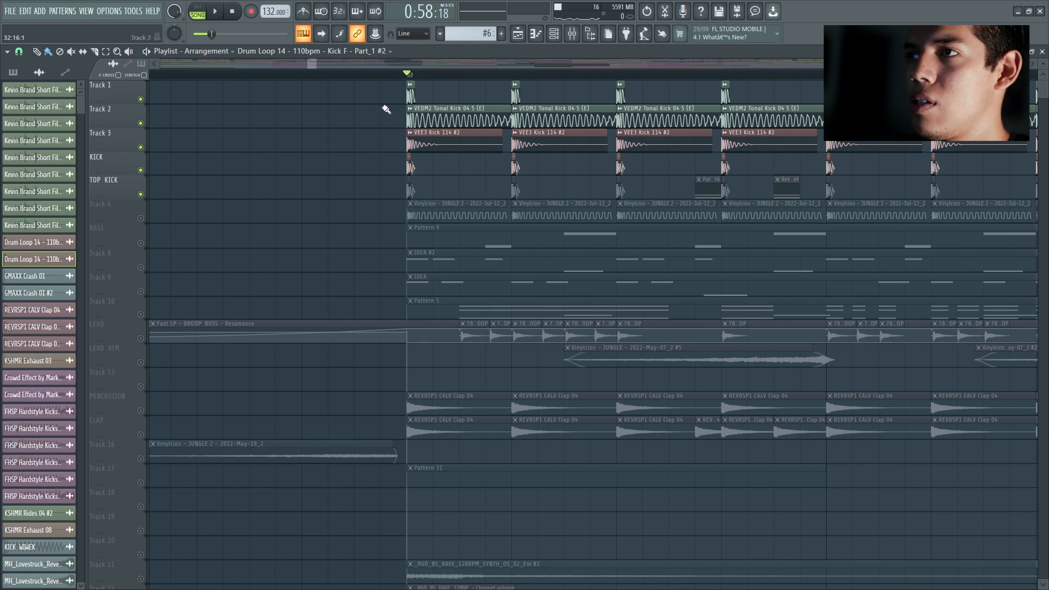
key("space")
key("space")
Step: Solo Track 6 and listen to its recorded clips from bar 33
left_click_drag(312, 67, 309, 64)
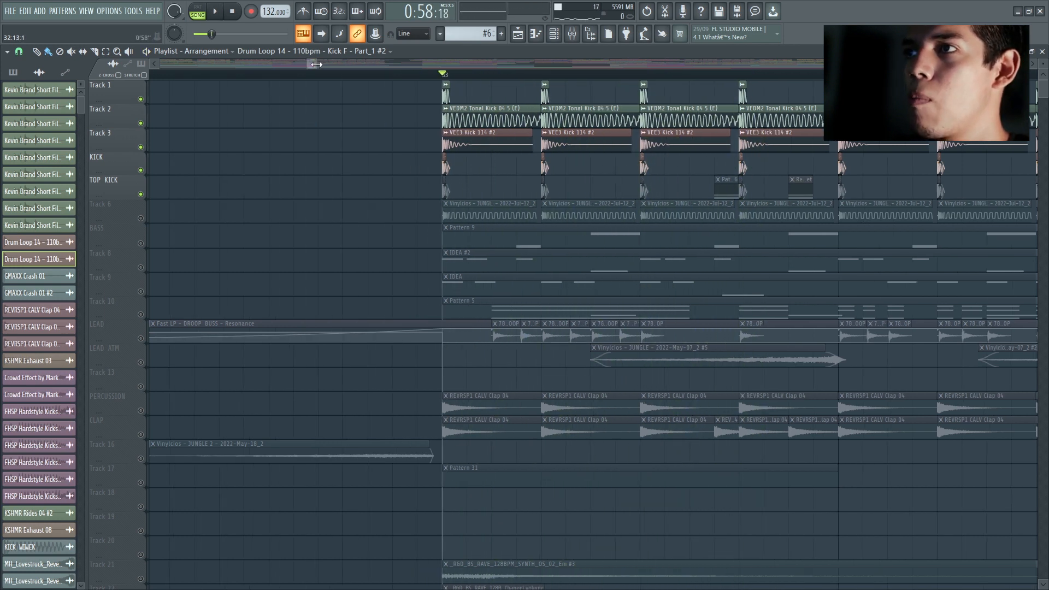
scroll(344, 167, "down", 3)
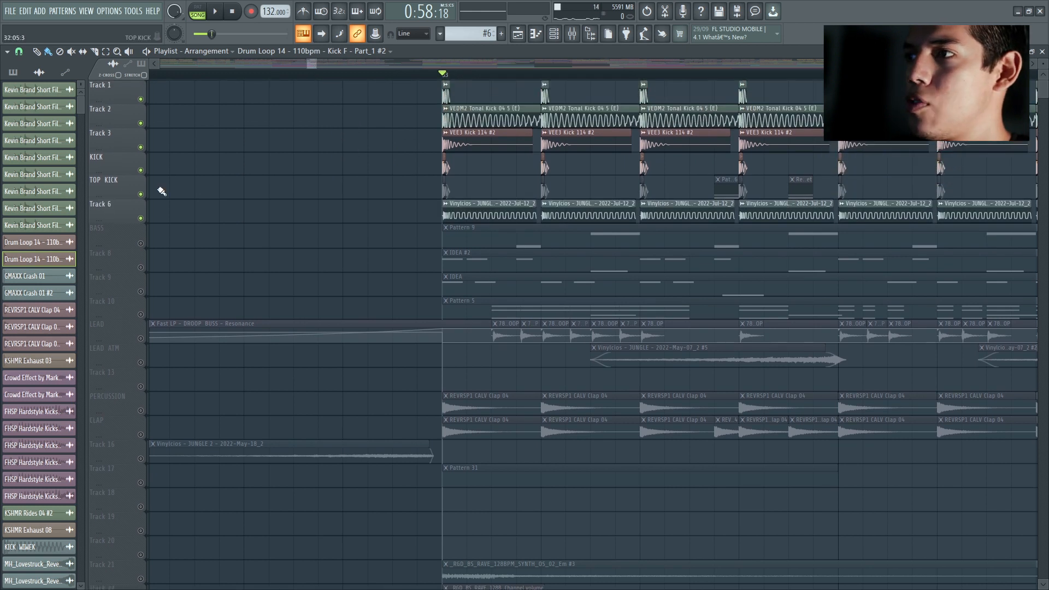
left_click_drag(140, 194, 315, 117)
key("space")
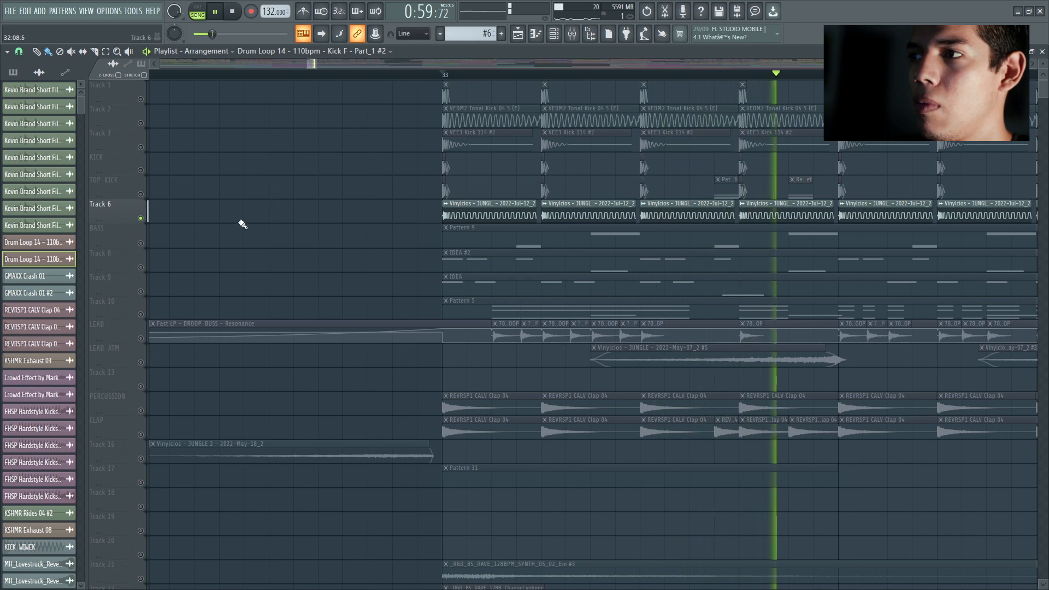
key("space")
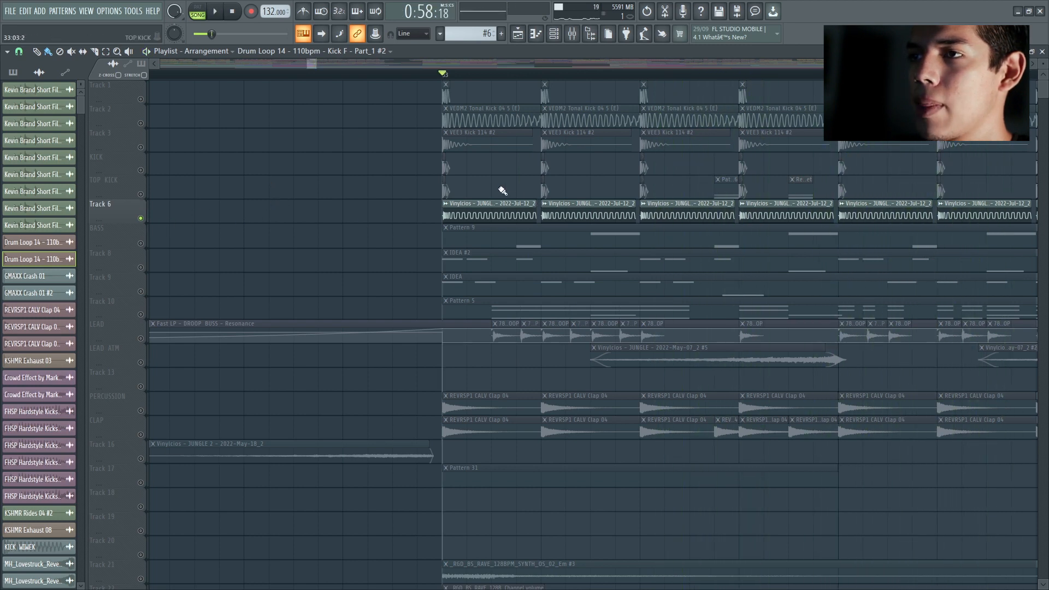
Step: Solo the #3 track, show its lead layers in the channel rack, and listen to them from bar 33
scroll(581, 169, "down", 10)
left_click(555, 34)
left_click_drag(515, 102, 484, 97)
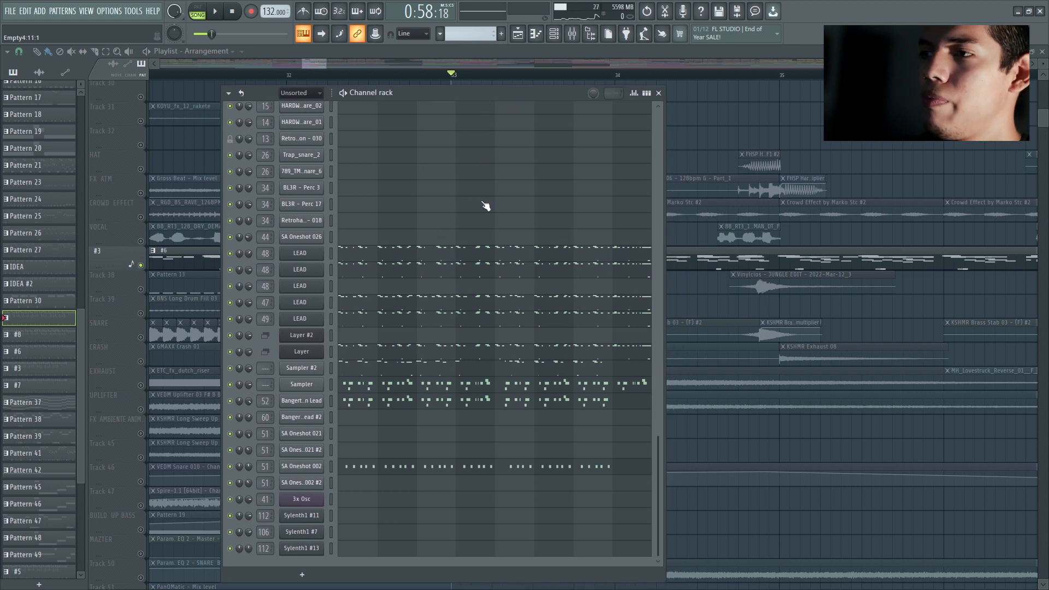
key("space")
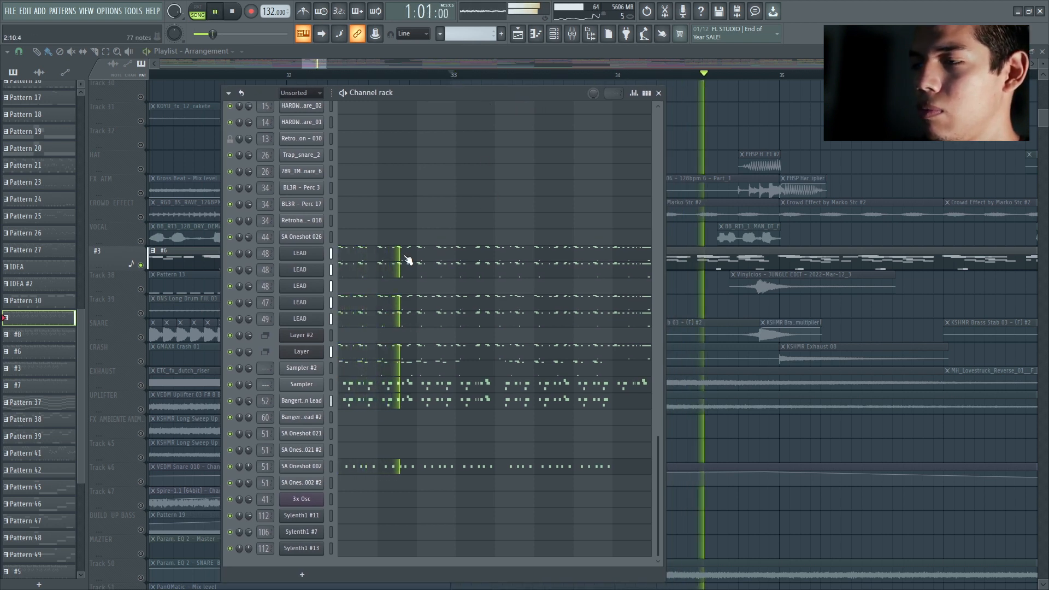
key("space")
Step: Open the mixer and examine the second FabFilter Pro-Q 3 on Insert 46, with its brickwall high cut at 17248 Hz
key("F9")
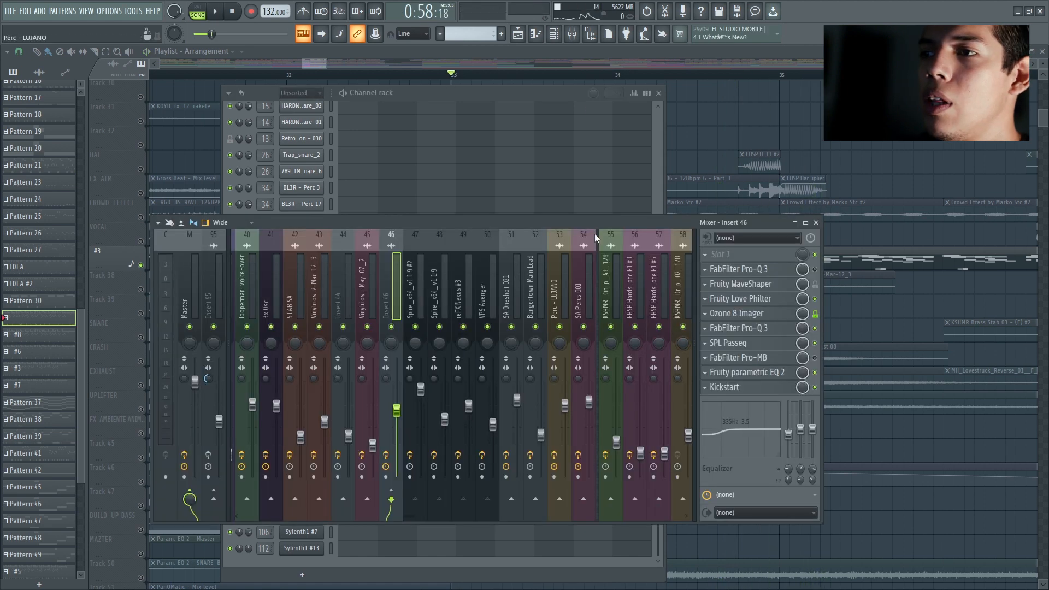
left_click(765, 330)
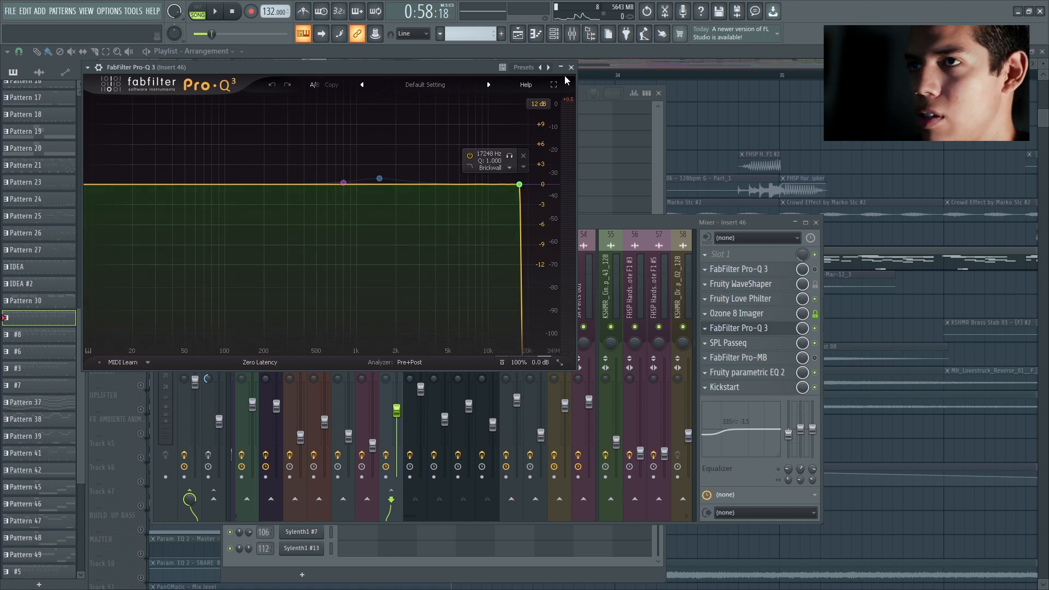
left_click(760, 329)
left_click(760, 330)
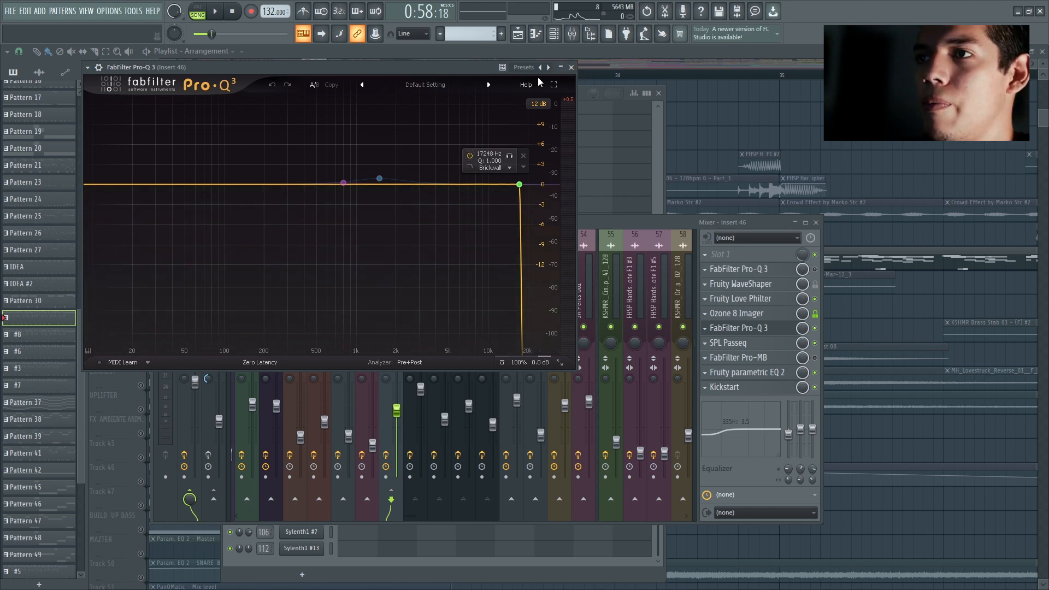
left_click(560, 69)
Step: Open SPL Passeq on Insert 46 and reposition its window to examine the equalizer's settings
left_click(722, 342)
left_click_drag(660, 131, 726, 117)
mouse_move(482, 121)
left_mouse_down()
mouse_move(458, 135)
mouse_move(487, 139)
left_mouse_up()
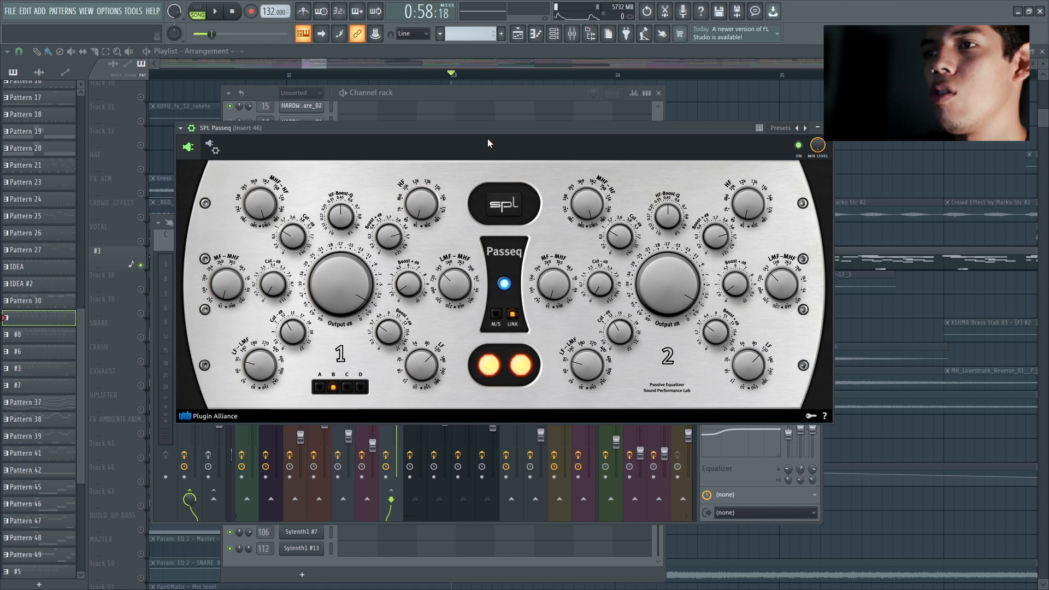
left_click_drag(493, 129, 476, 126)
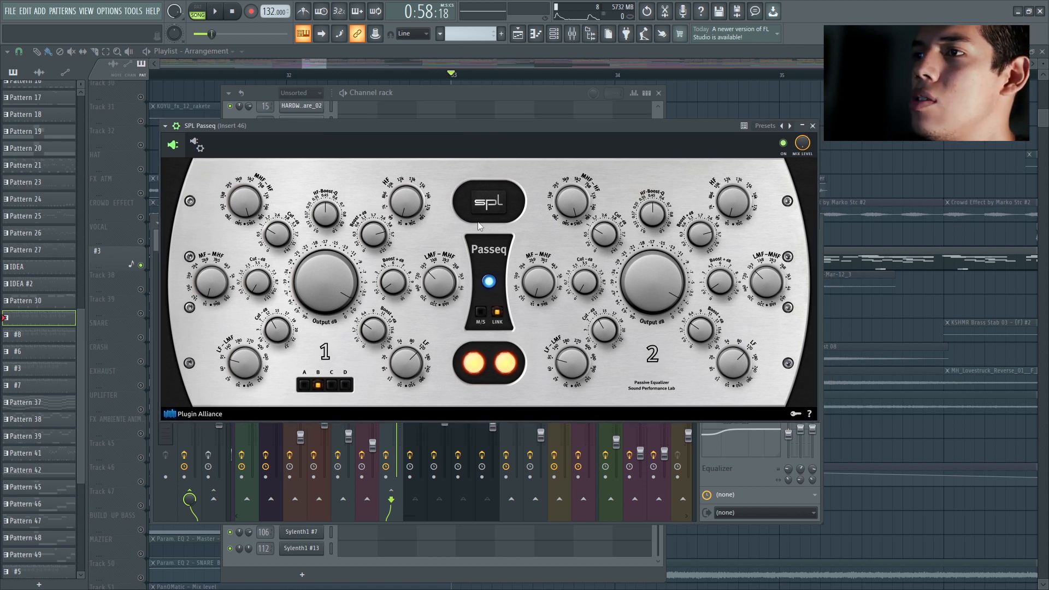
left_click_drag(403, 128, 424, 125)
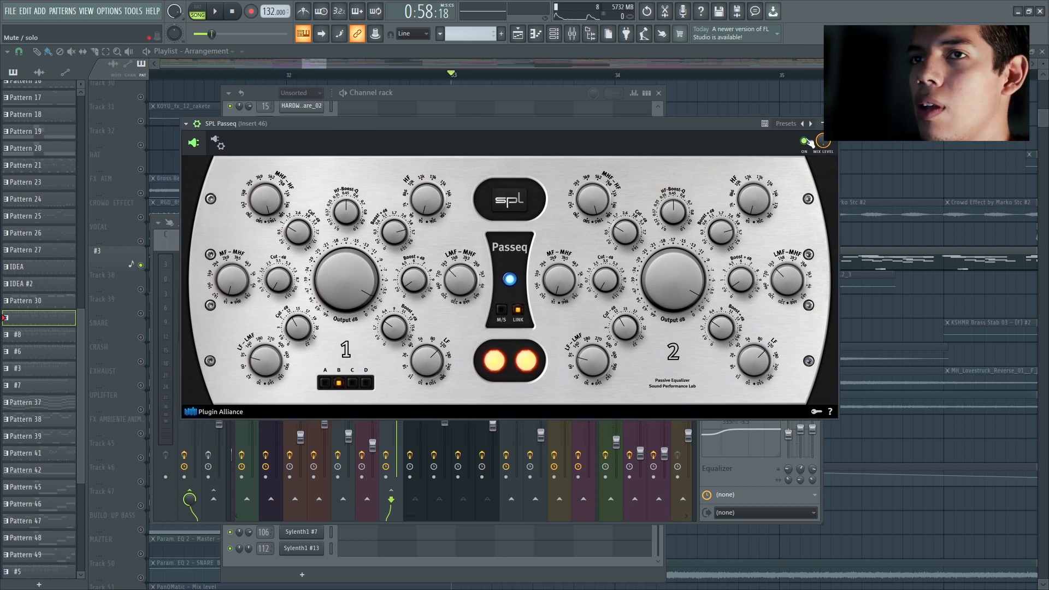
Step: Close the SPL Passeq window and listen to the soloed leads with Insert 46's effect chain in view
left_click(832, 123)
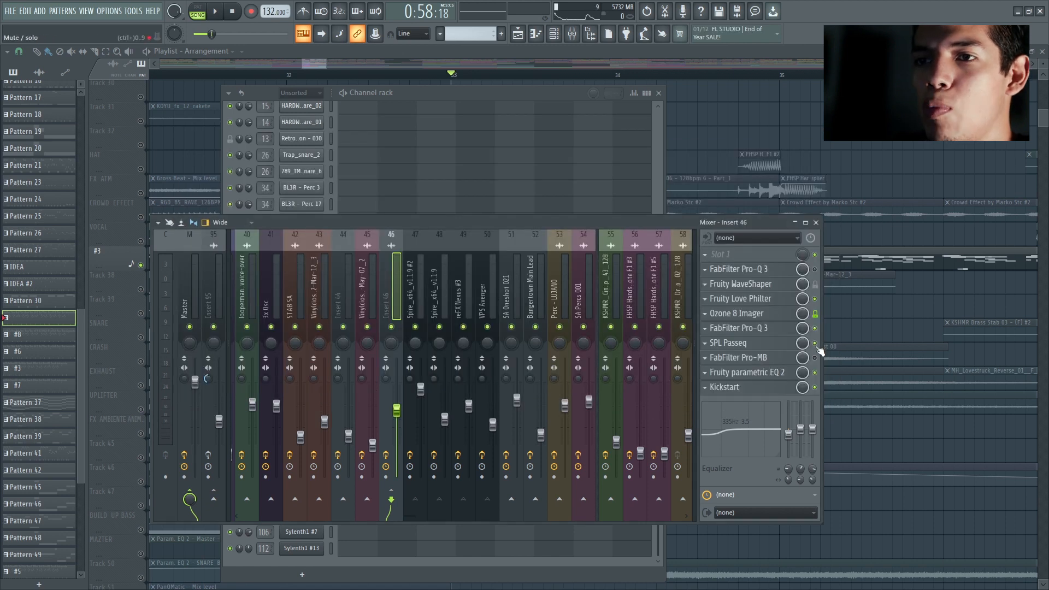
key("space")
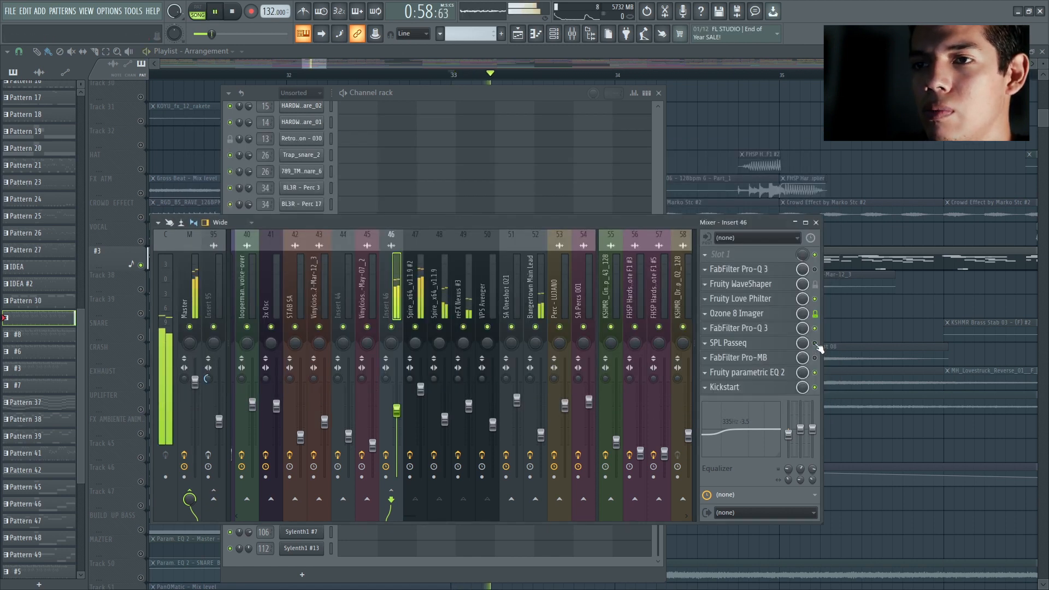
key("space")
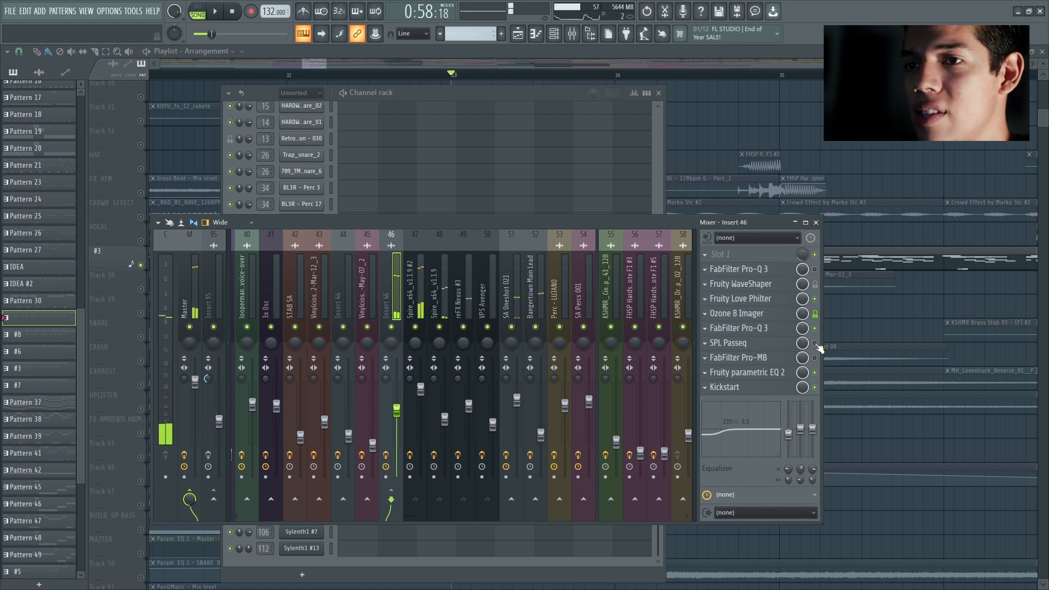
Step: Listen to the soloed leads from bar 33 and check Fruity parametric EQ 2 on Insert 46
key("space")
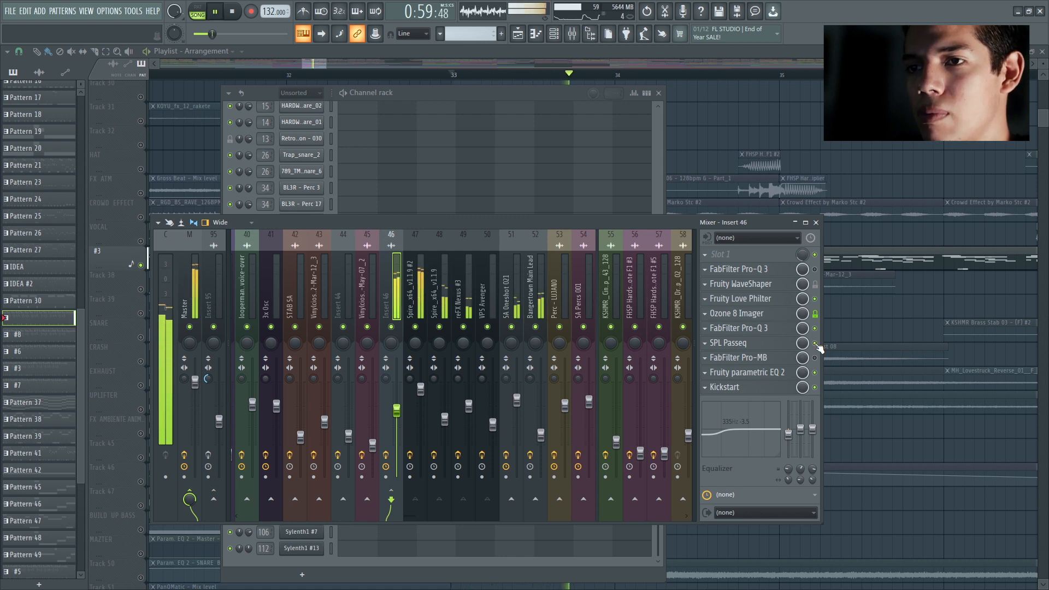
key("space")
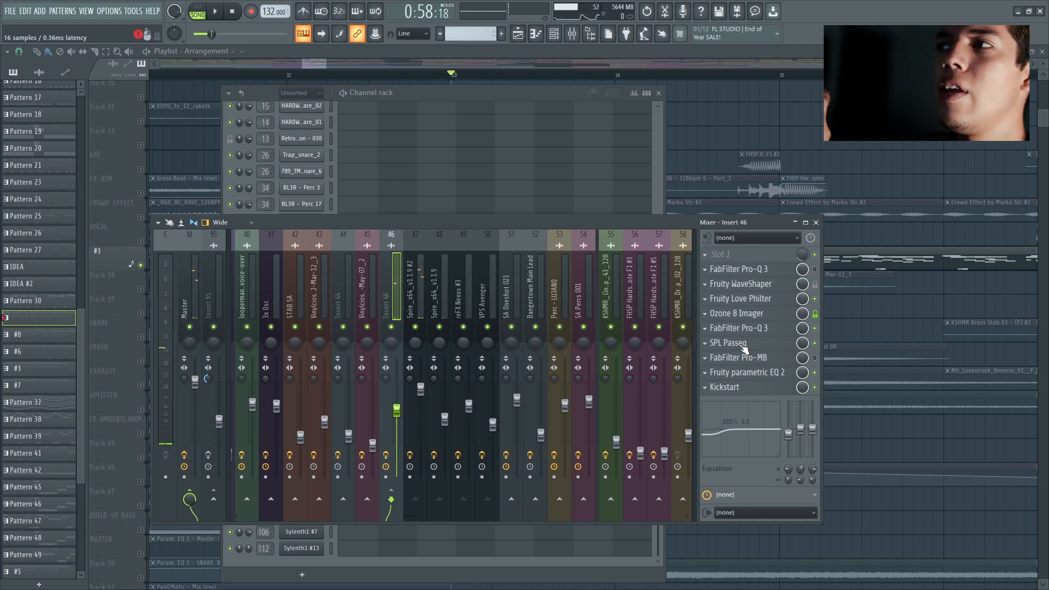
left_click(766, 374)
left_click(766, 374)
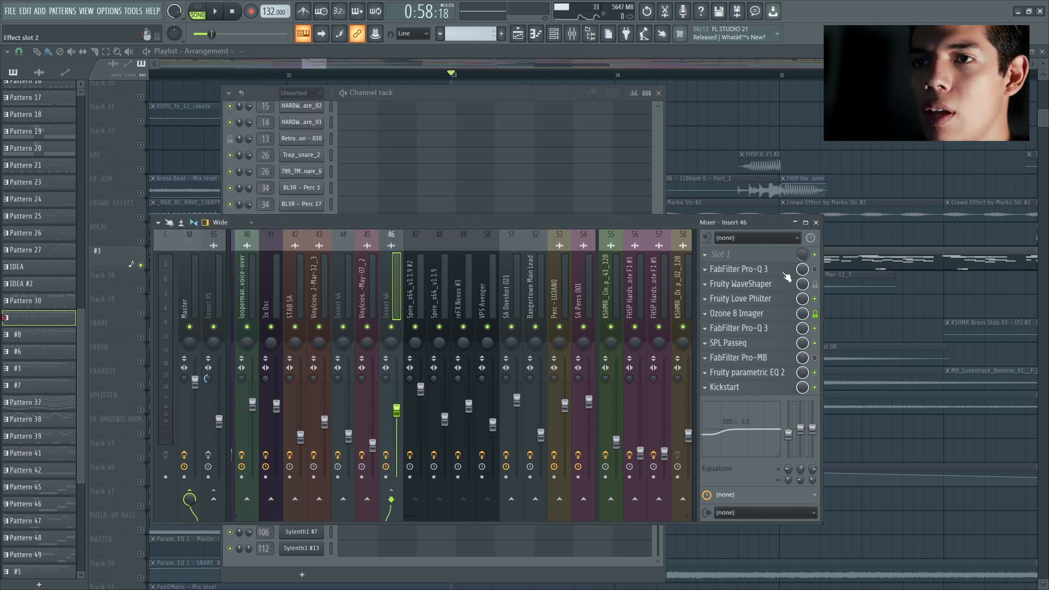
Step: Examine the Kickstart sidechain curve and mix on Insert 46, close it, and listen to the leads again
left_click(753, 389)
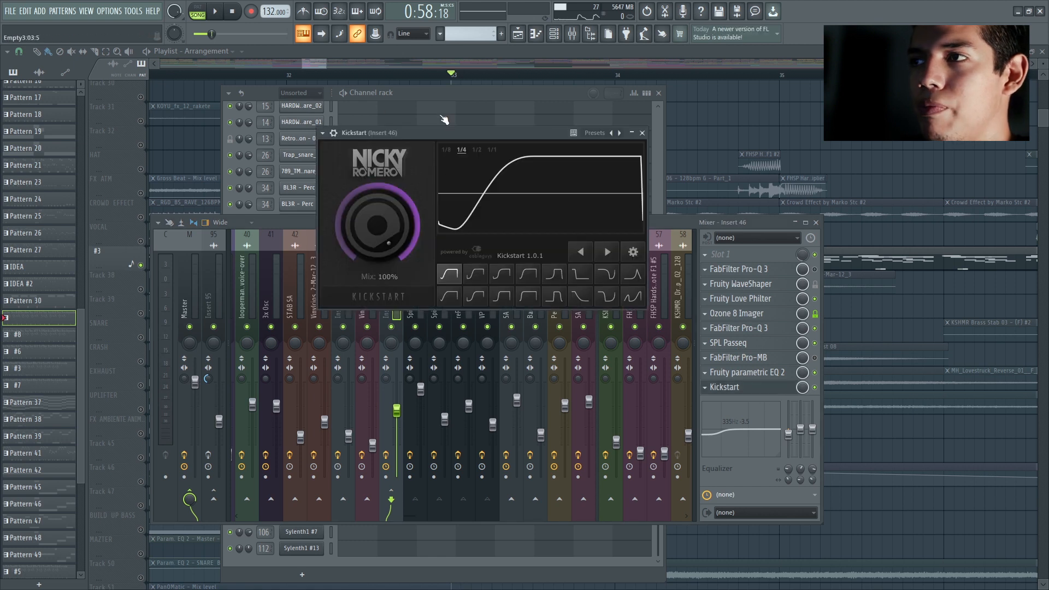
left_click(642, 133)
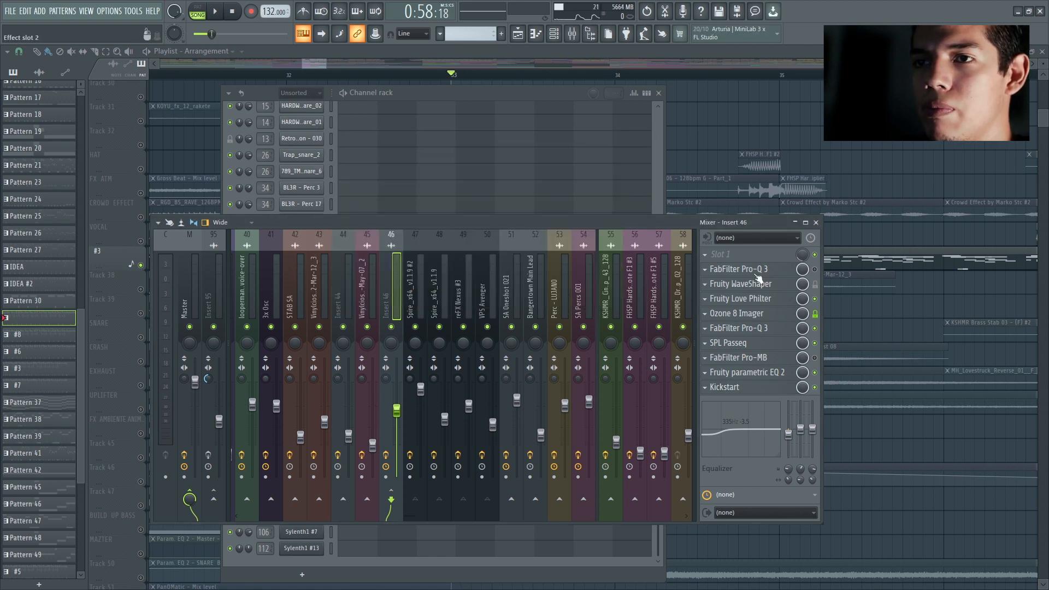
key("space")
key("space")
Step: Look through the effect chains of the two Spire, reFX Nexus and VPS Avenger mixer tracks, ending back on Insert 46
left_click(421, 281)
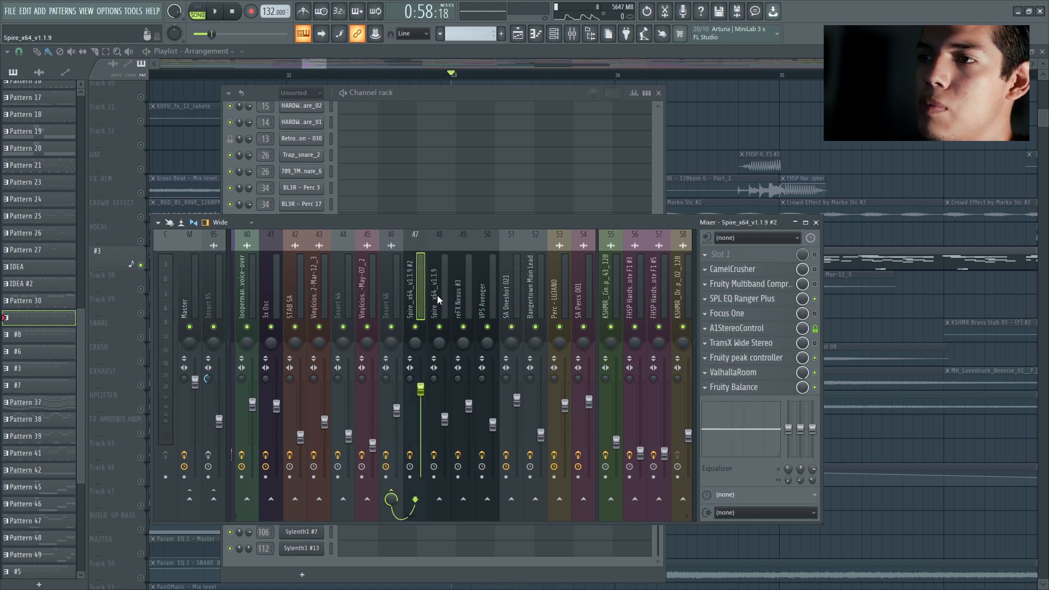
left_click(438, 296)
left_click(466, 294)
left_click(484, 294)
left_click(460, 297)
left_click(435, 296)
left_click(402, 291)
left_click(398, 262)
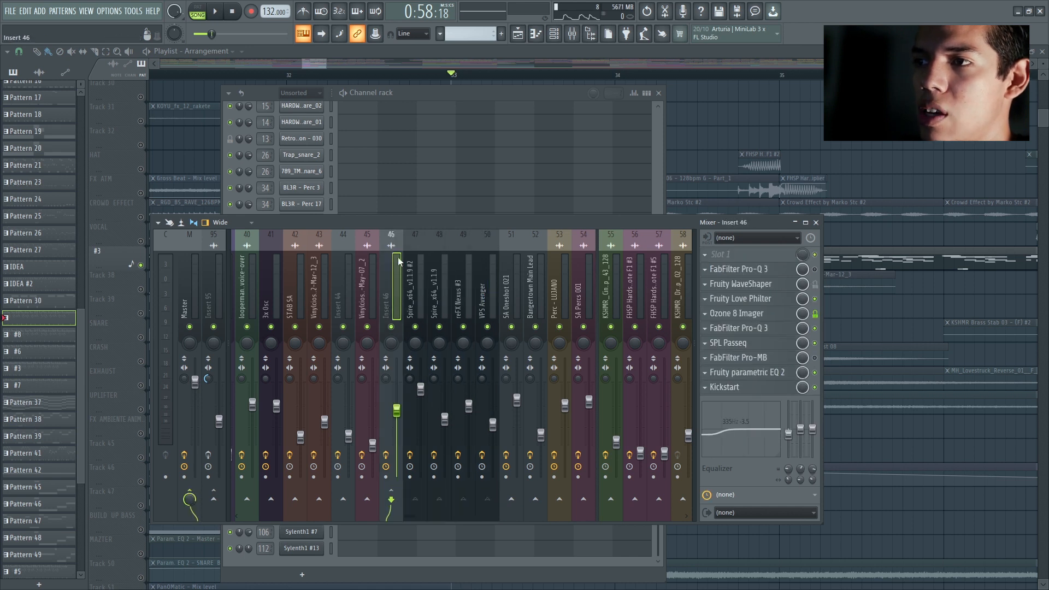
Step: Examine SPL EQ Ranger Plus and A1StereoControl on the Spire_x64_v1.1.9 #2 mixer track, with playback for the equalizer
left_click(421, 279)
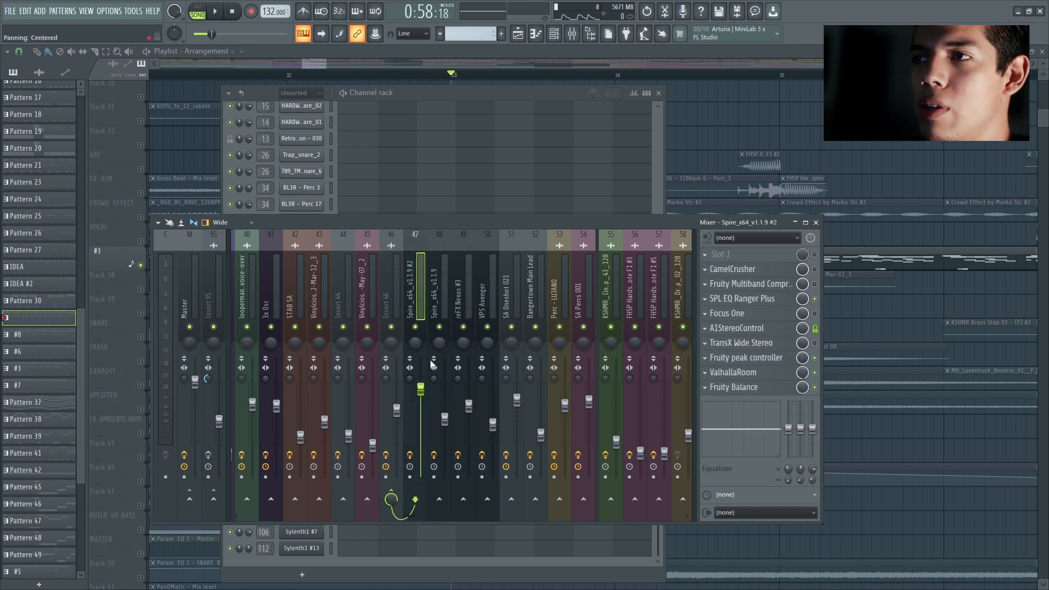
left_click(769, 304)
key("space")
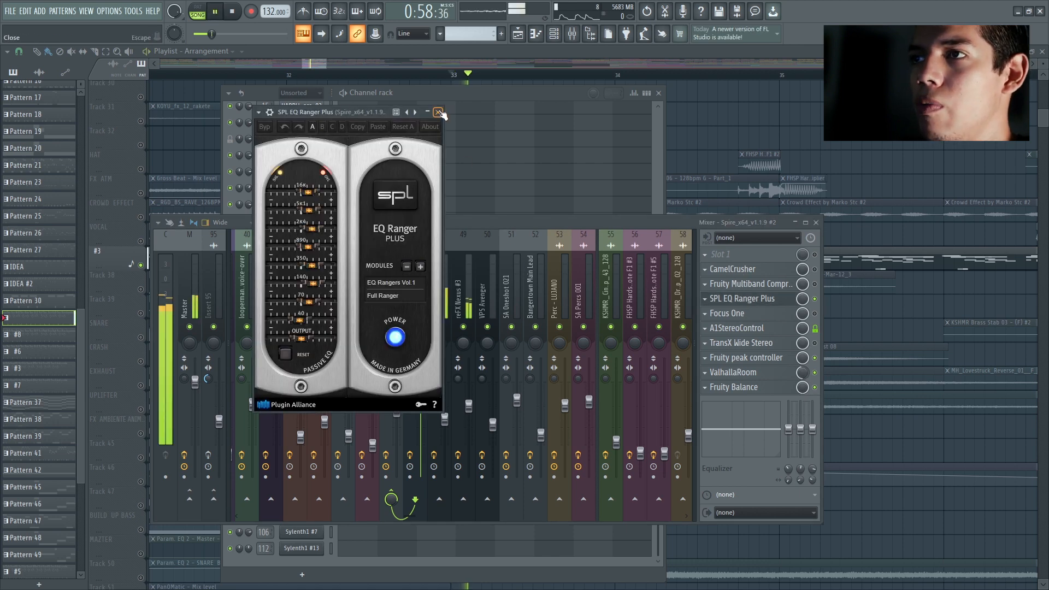
left_click(438, 111)
key("space")
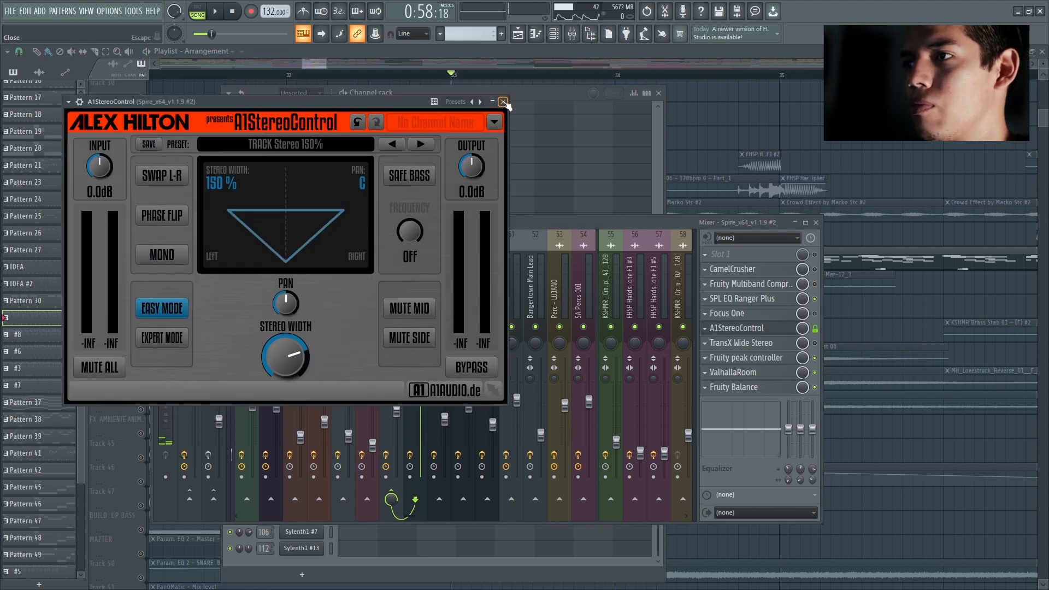
left_click(503, 102)
Step: Open Fruity peak controller on Spire_x64_v1.1.9 #2 and play the leads while checking ValhallaRoom's mix level
left_click(746, 357)
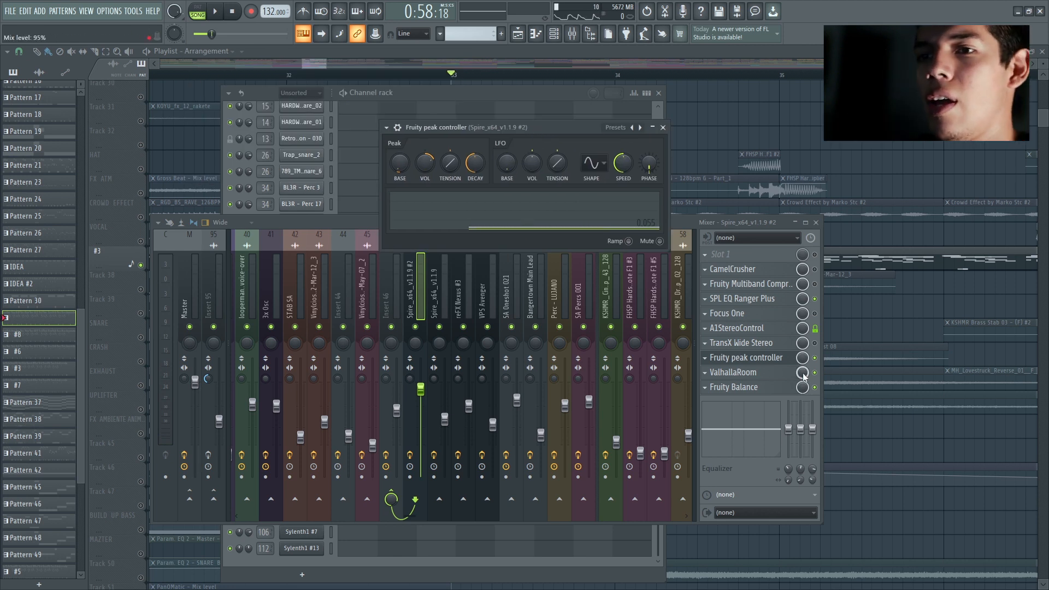
key("space")
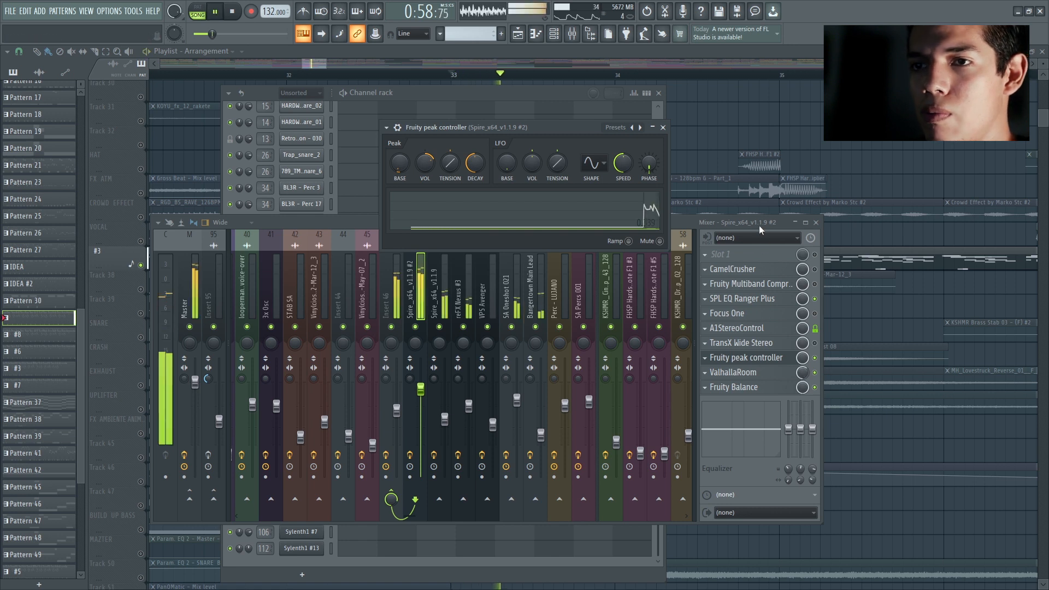
left_click_drag(801, 373, 804, 378)
key("space")
Step: Inspect ValhallaRoom's mix-level controller link, showing the Peak ctrl - Peak source and 1-Input mapping formula, and close the settings
right_click(805, 377)
left_click(833, 476)
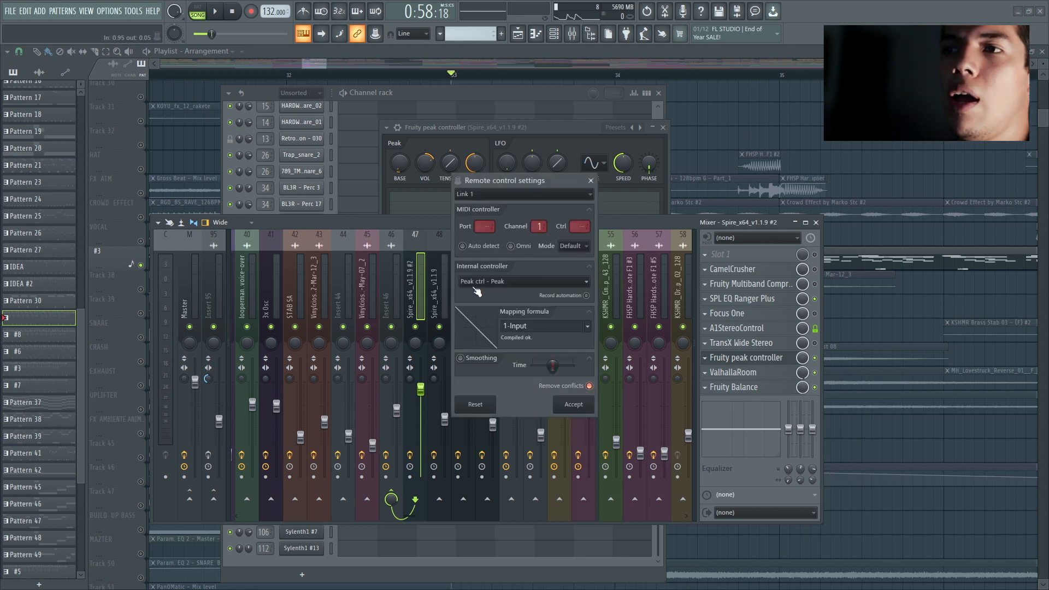
left_click(531, 278)
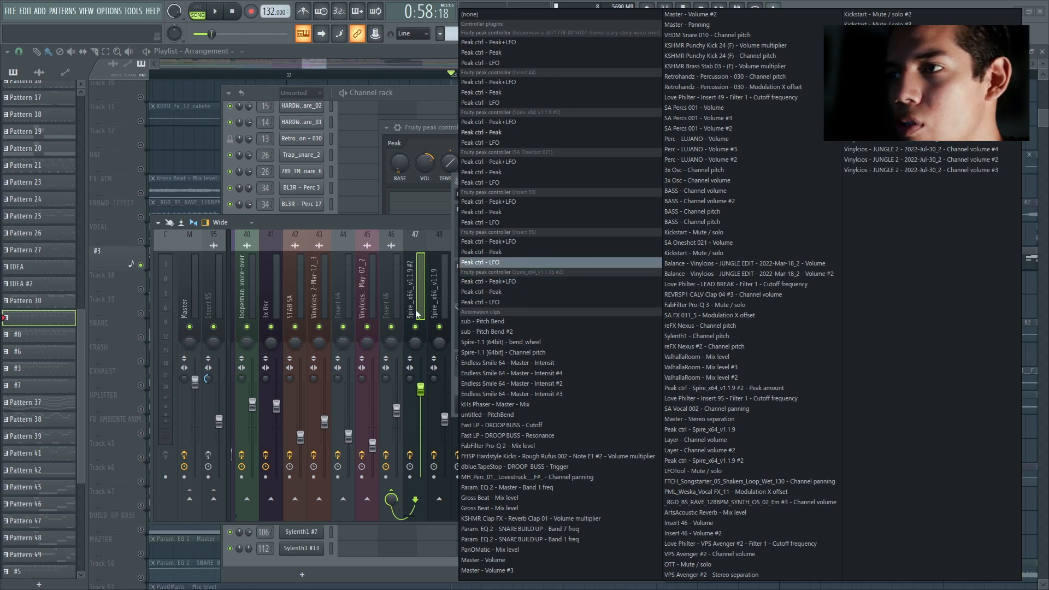
left_click(496, 133)
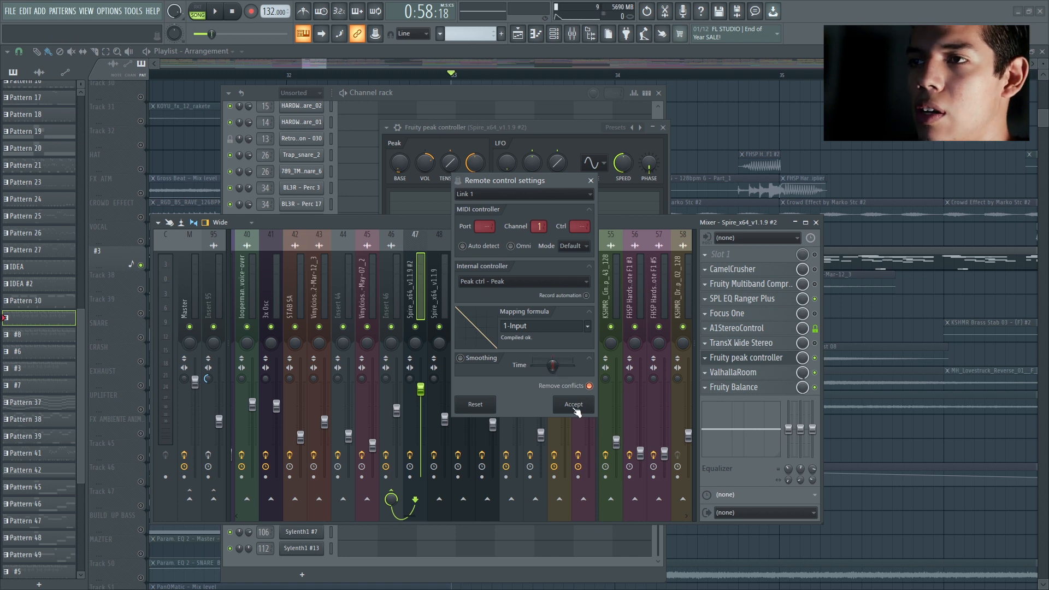
left_click(590, 179)
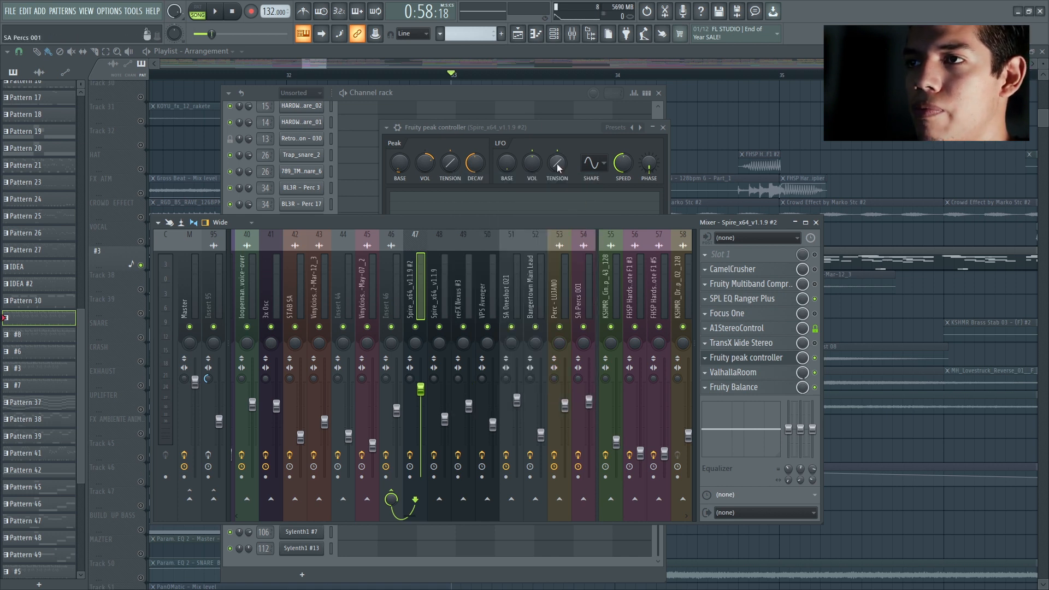
Step: Play the leads and examine the Fruity peak controller's response to the Spire signal
key("space")
left_click(539, 125)
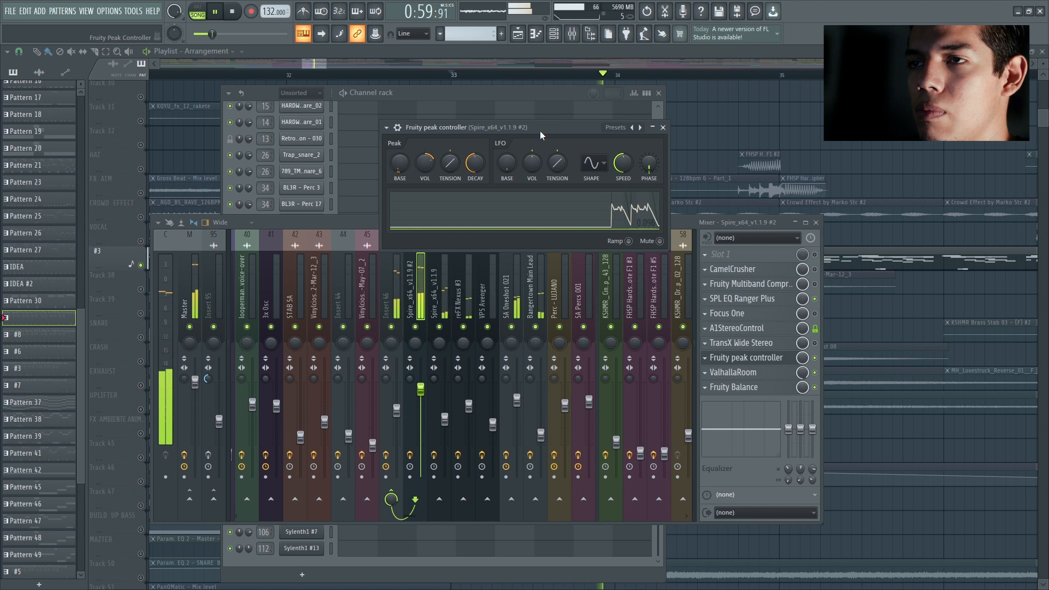
key("space")
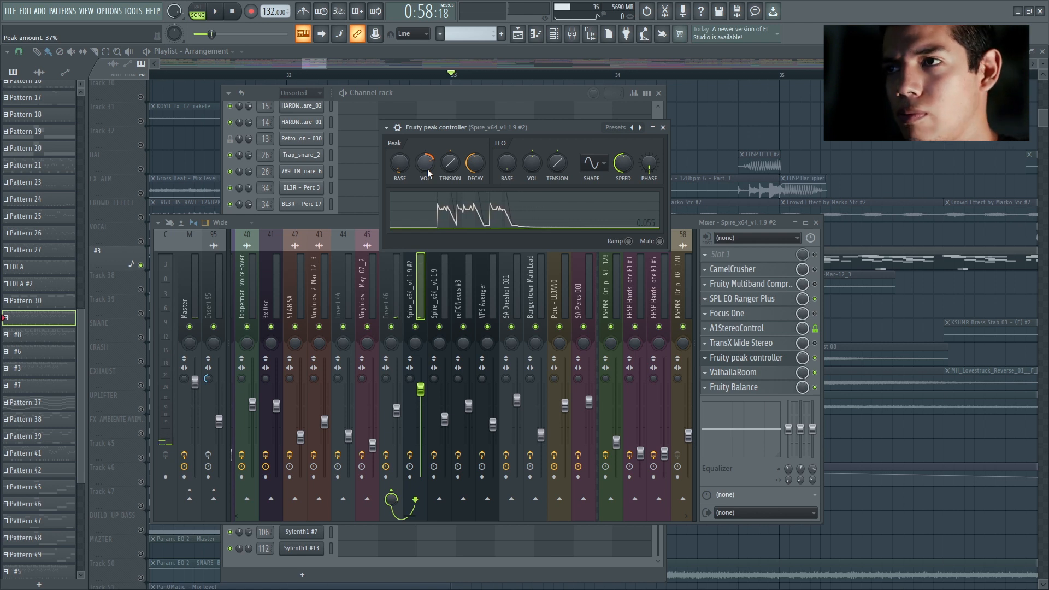
Step: Try a higher peak volume in Fruity peak controller during playback, restore it, and close the plugin
key("space")
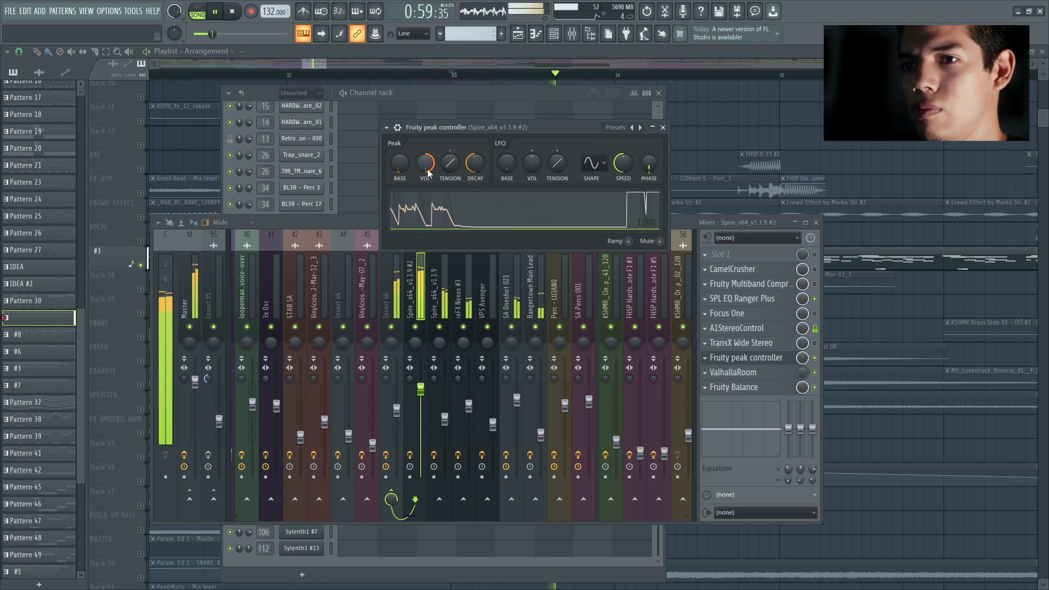
left_click_drag(428, 174, 427, 174)
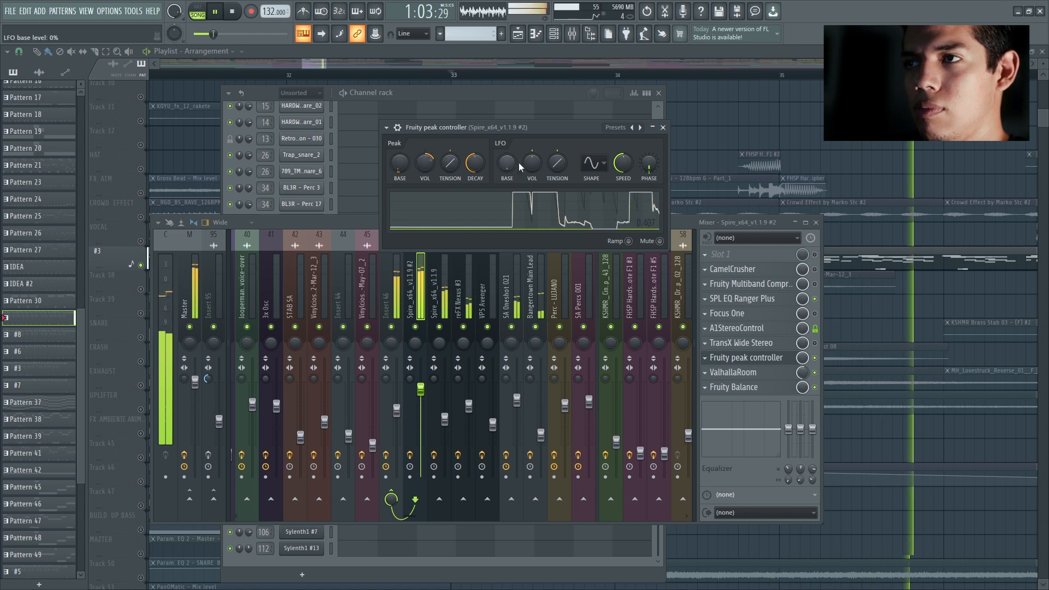
key("space")
left_click(662, 127)
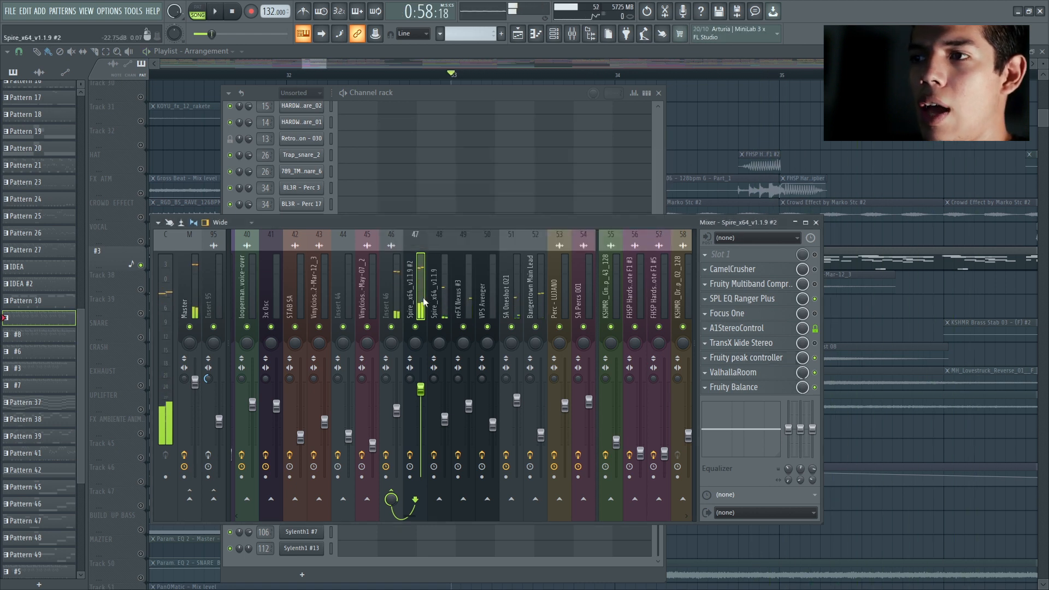
Step: Examine FabFilter Pro-Q 3, A1StereoControl and Fruity Balance on the Spire_x64_v1.1.9 mixer track
left_click(437, 294)
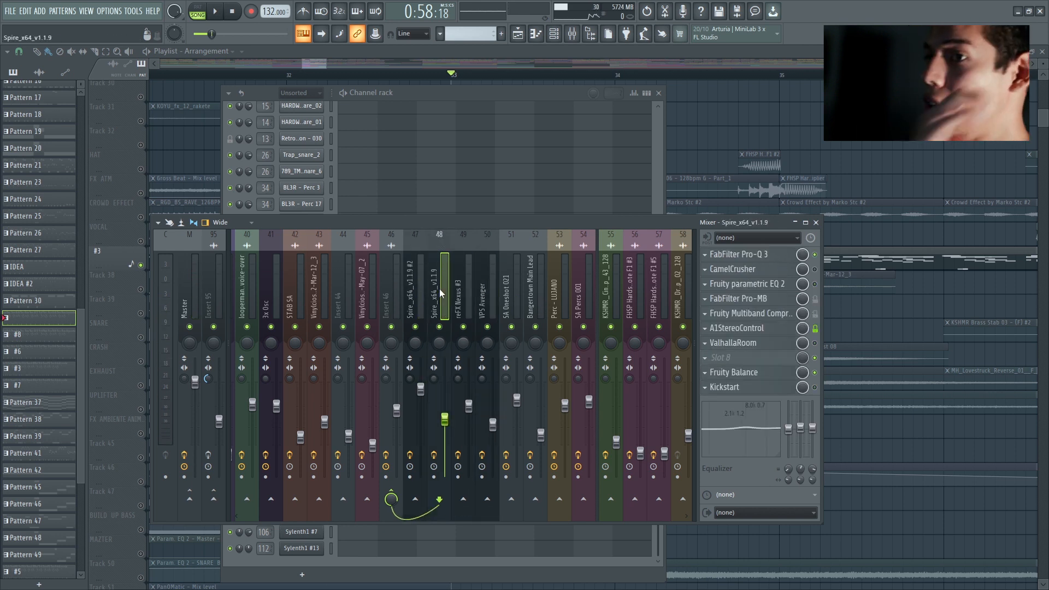
left_click(743, 254)
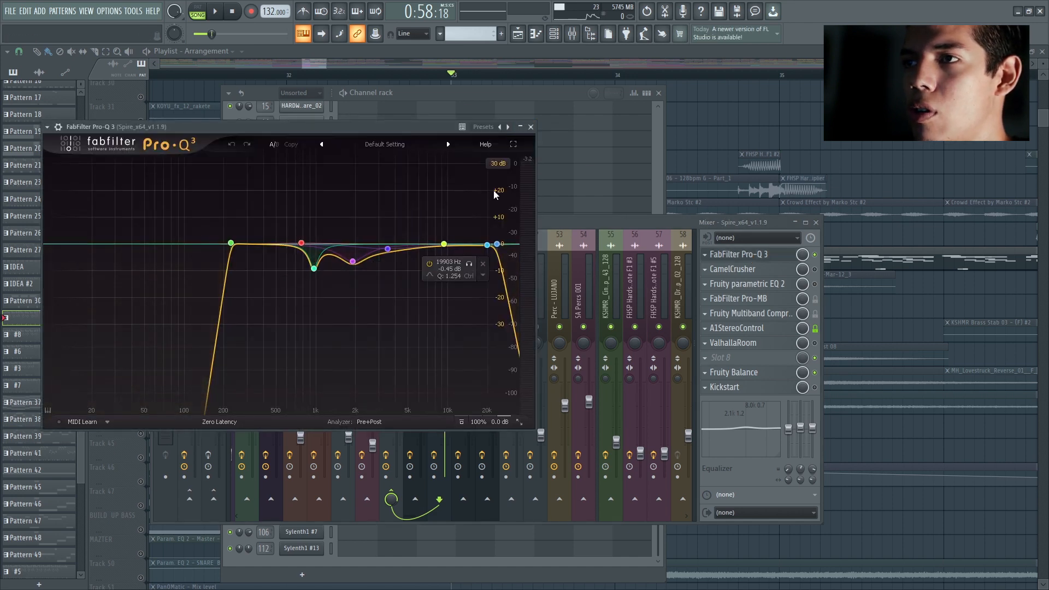
left_click(531, 127)
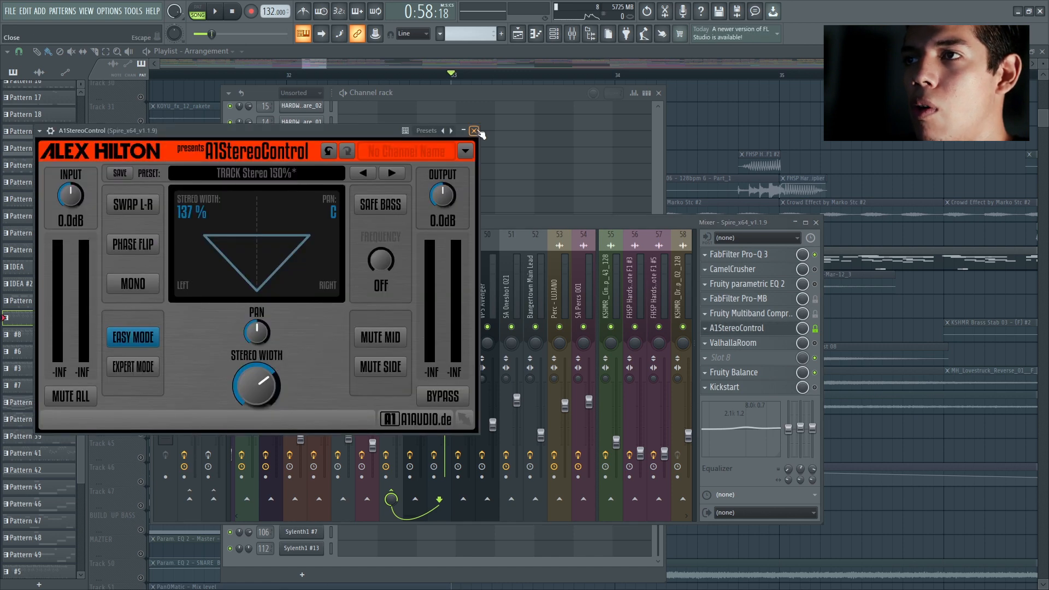
left_click(477, 131)
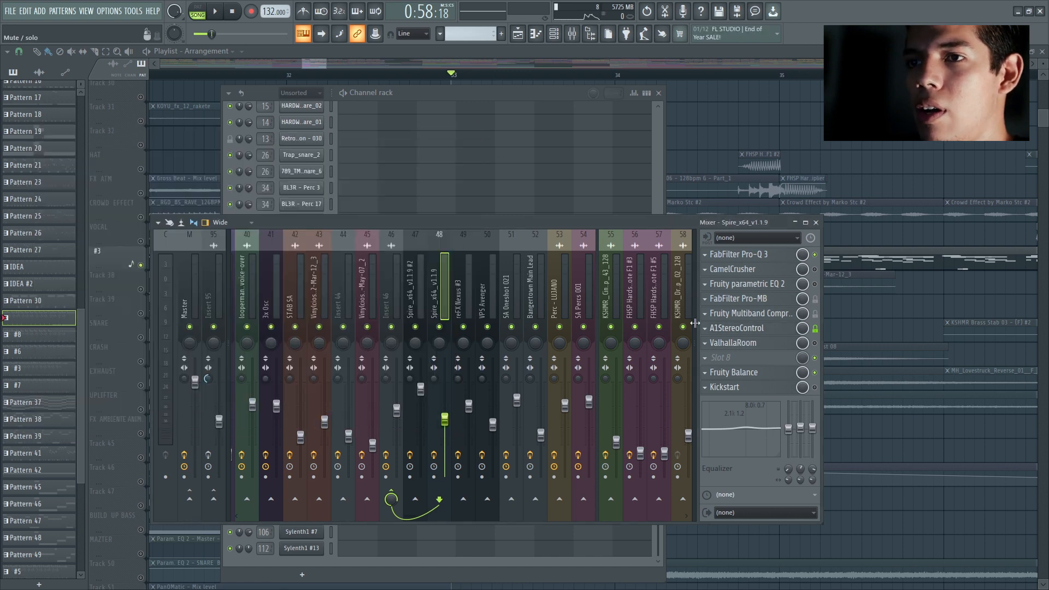
left_click(751, 372)
left_click(142, 117)
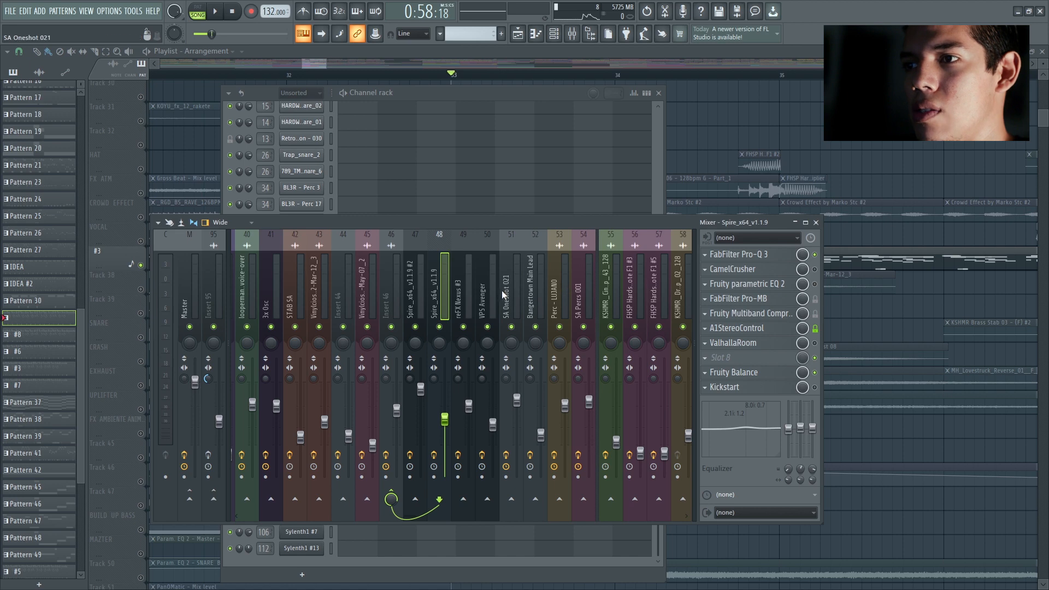
Step: Examine the FabFilter Pro-Q 3 curve on the reFX Nexus #3 mixer track
left_click(460, 284)
left_click(759, 254)
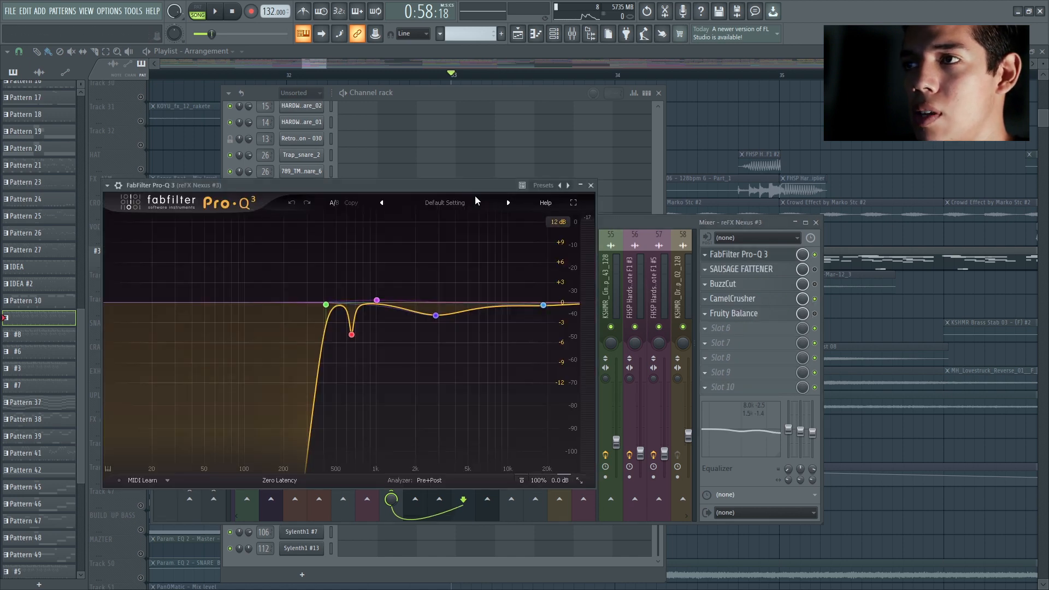
left_click(591, 185)
Step: Examine FabFilter Pro-Q 3 and Fruity Stereo Enhancer on the VPS Avenger mixer track
left_click(484, 296)
left_click(765, 258)
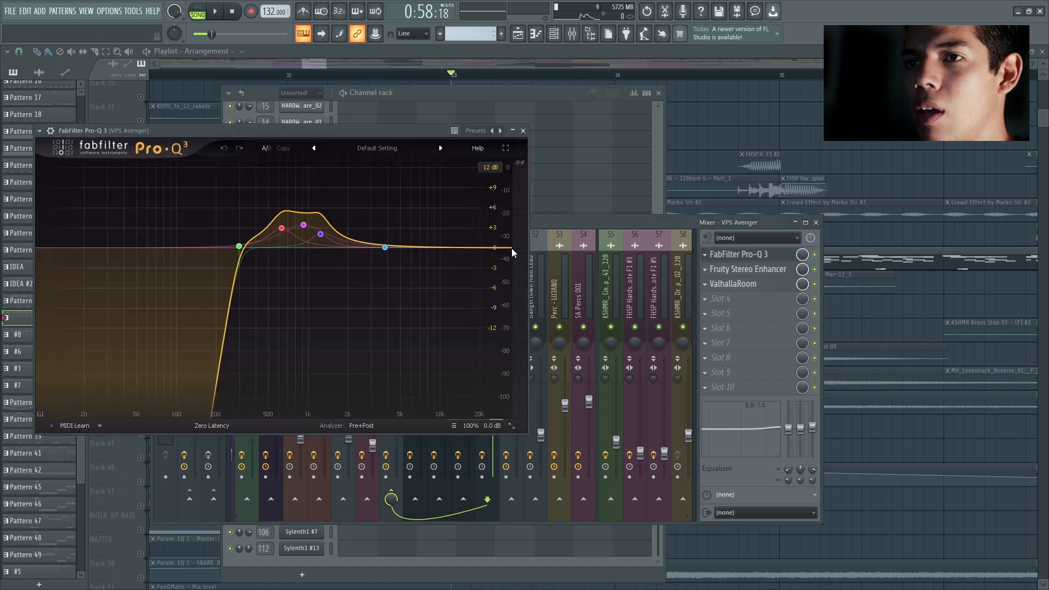
left_click(523, 131)
left_click(756, 270)
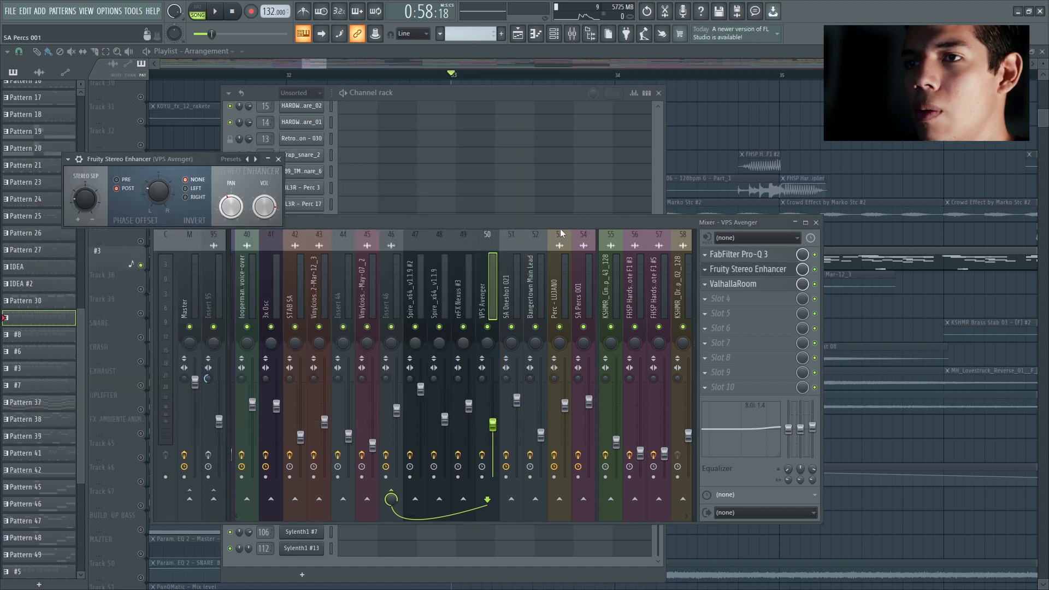
left_click(279, 160)
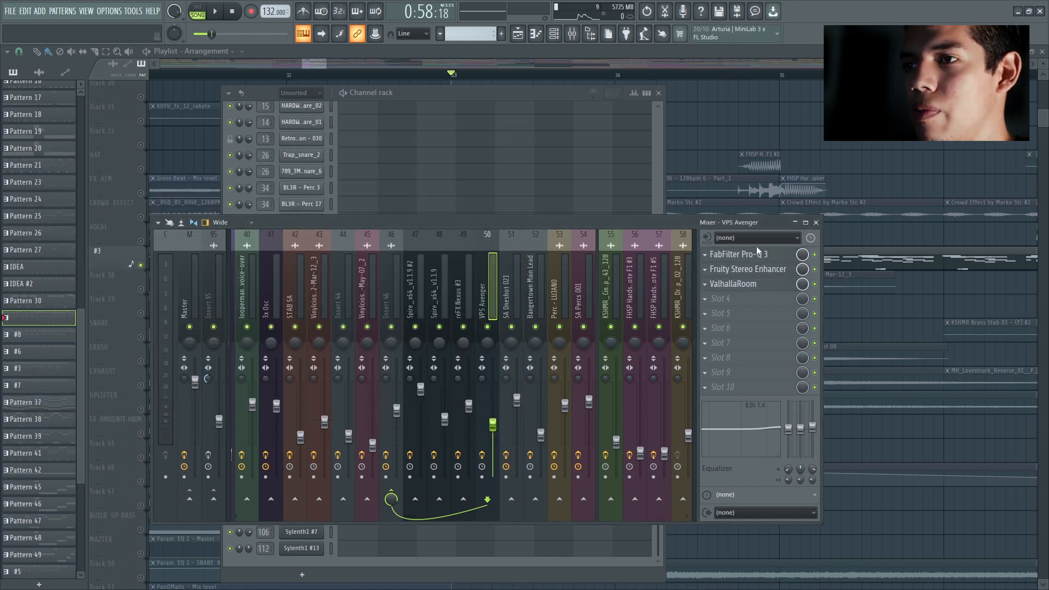
Step: Close the mixer, move the solo from #3 to HAT and release it, and play the full arrangement around the bar 33 drop
left_click(815, 222)
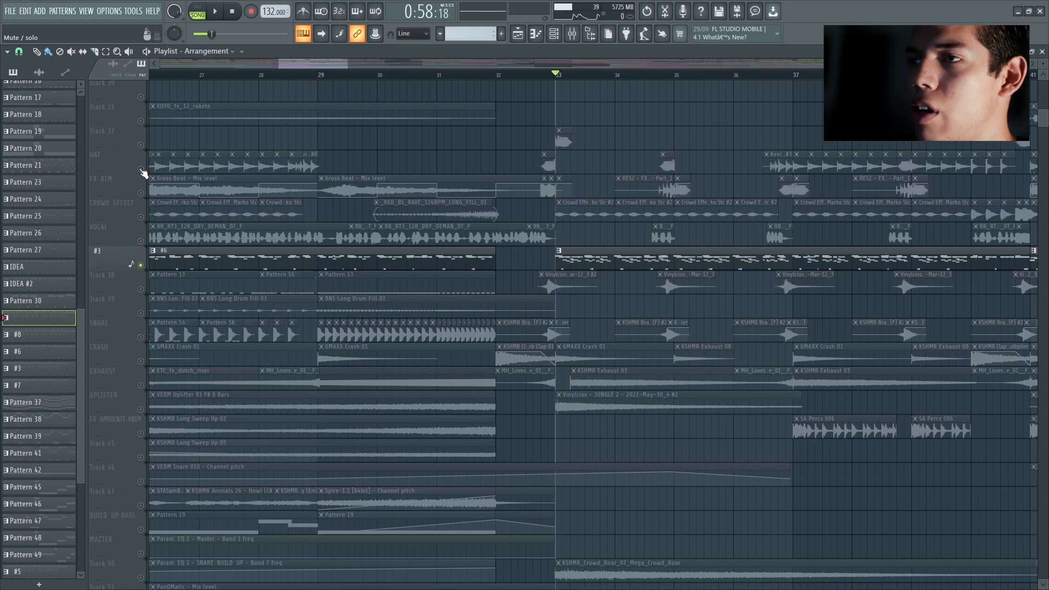
left_click(142, 170)
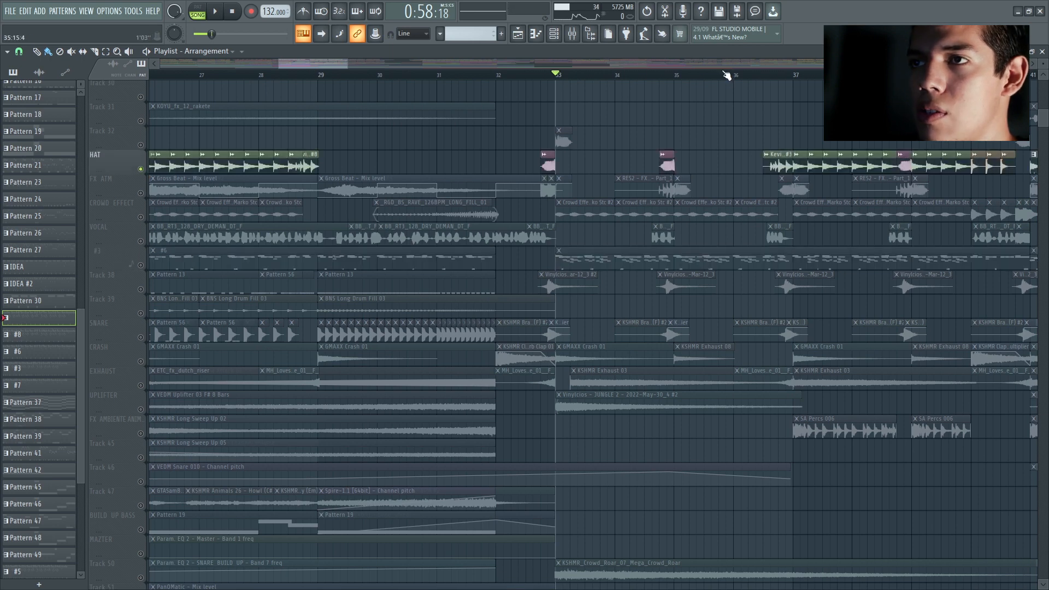
left_click(139, 171)
scroll(650, 218, "down", 5)
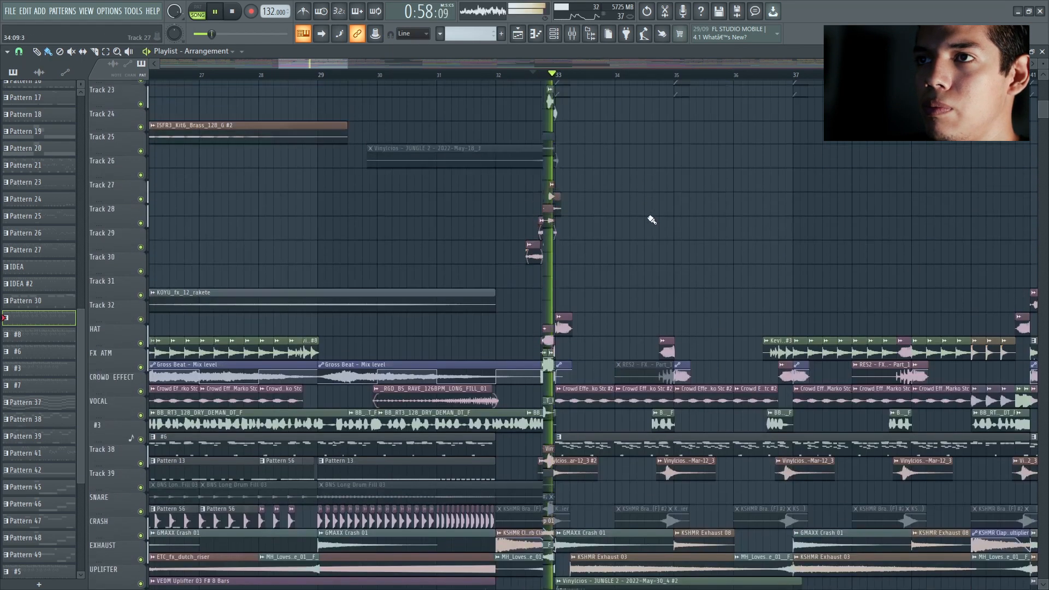
scroll(757, 227, "up", 5)
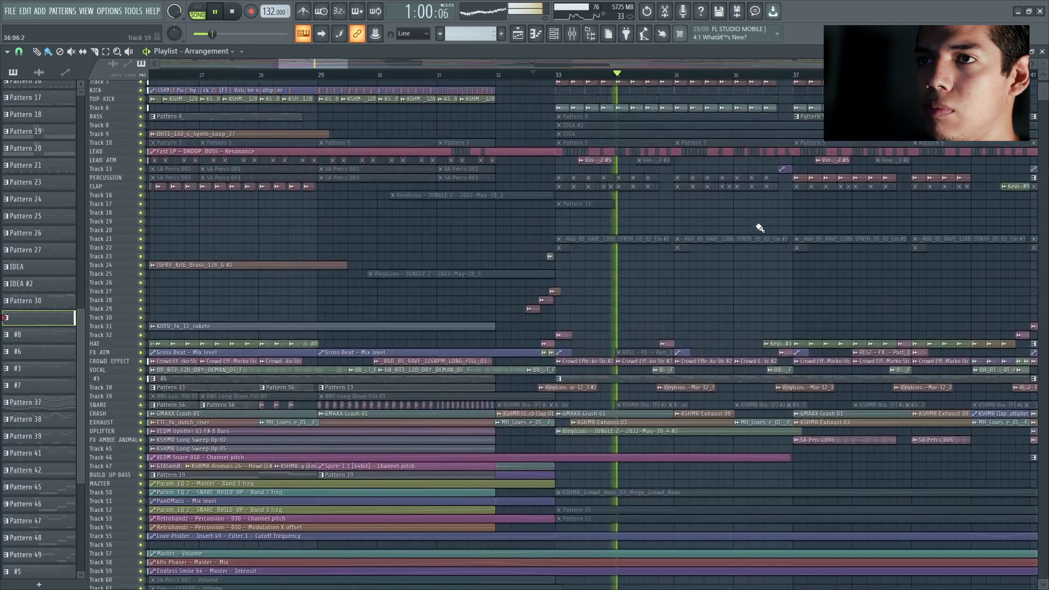
scroll(763, 229, "up", 4)
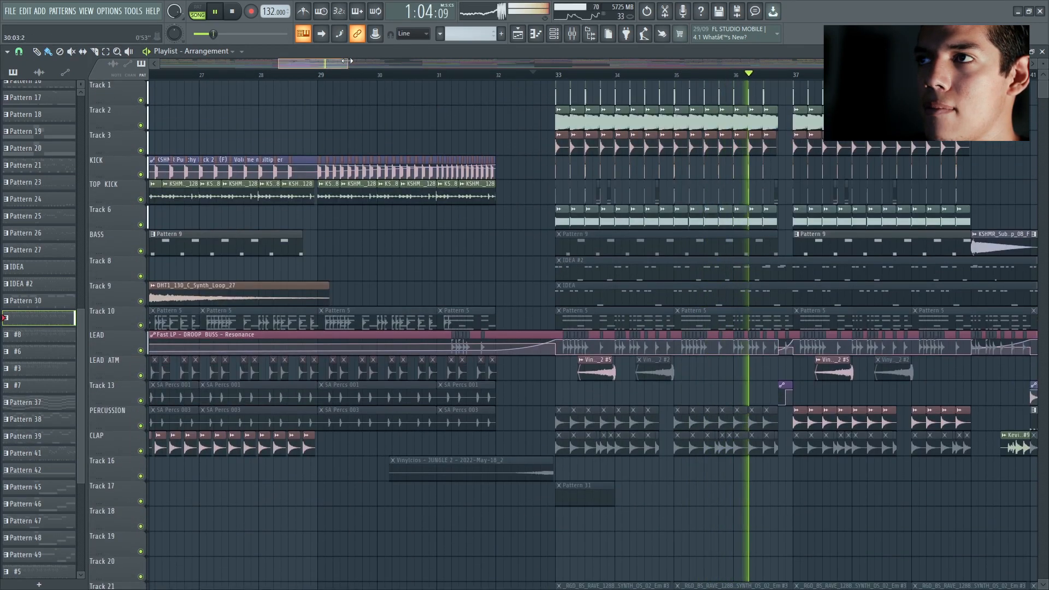
Step: Play the full arrangement through bar 37, then audition the transition into bar 41 and stop playback
left_click_drag(348, 64, 430, 76)
scroll(434, 137, "up", 3)
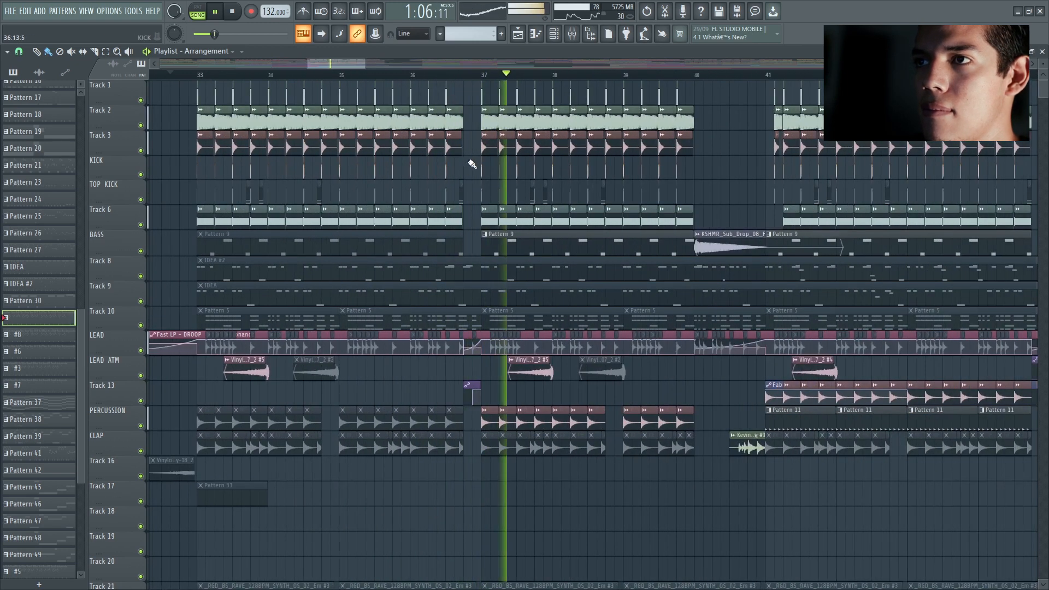
key("space")
left_click_drag(365, 59, 425, 114)
key("space")
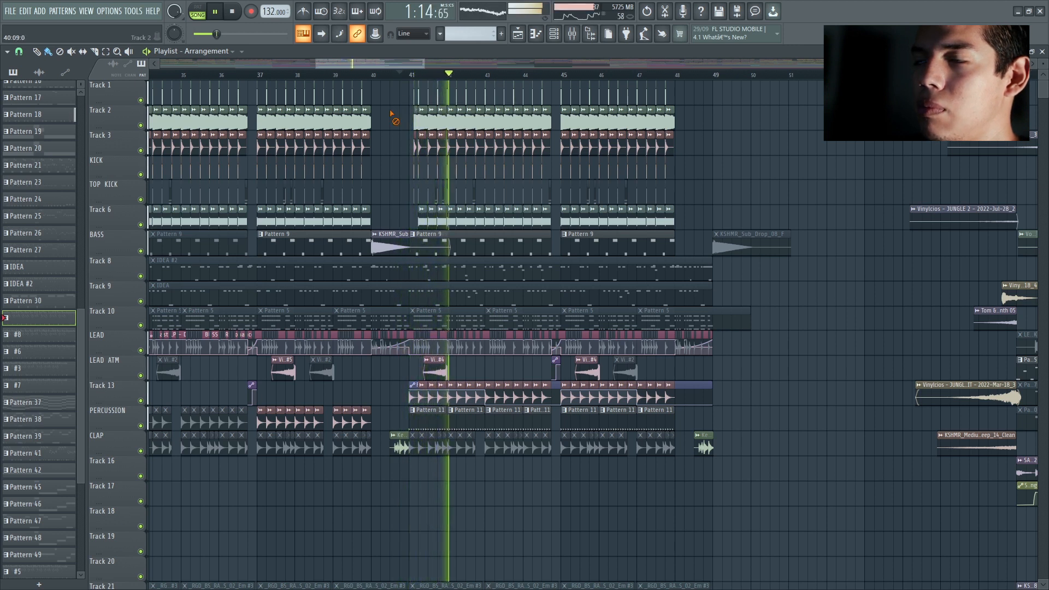
key("space")
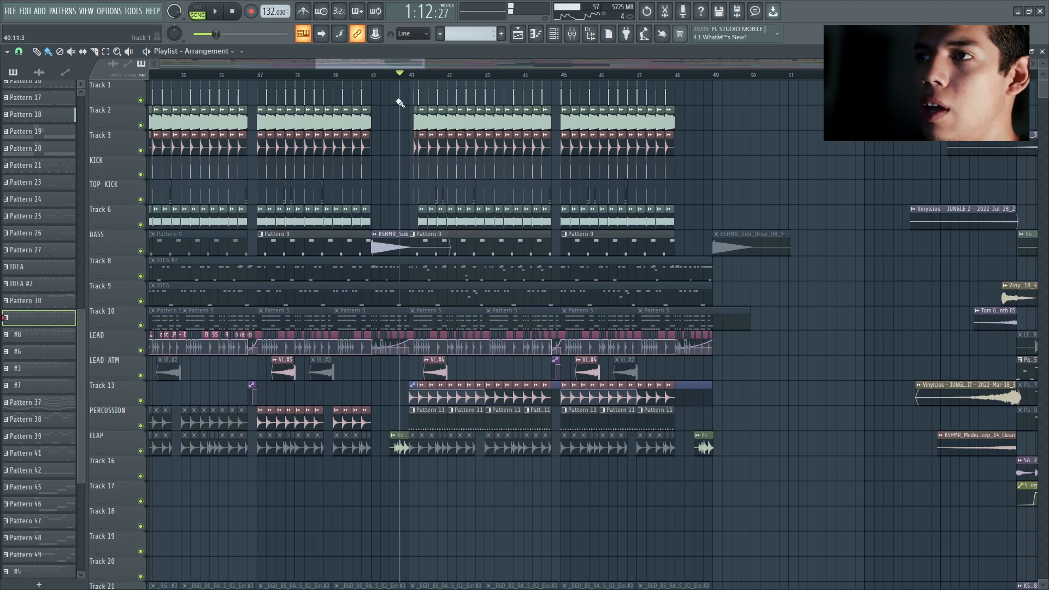
Step: Solo Track 31, play its Vinylcios - JUNGLE clip from bar 41, then stop and release the solo
scroll(405, 137, "down", 7)
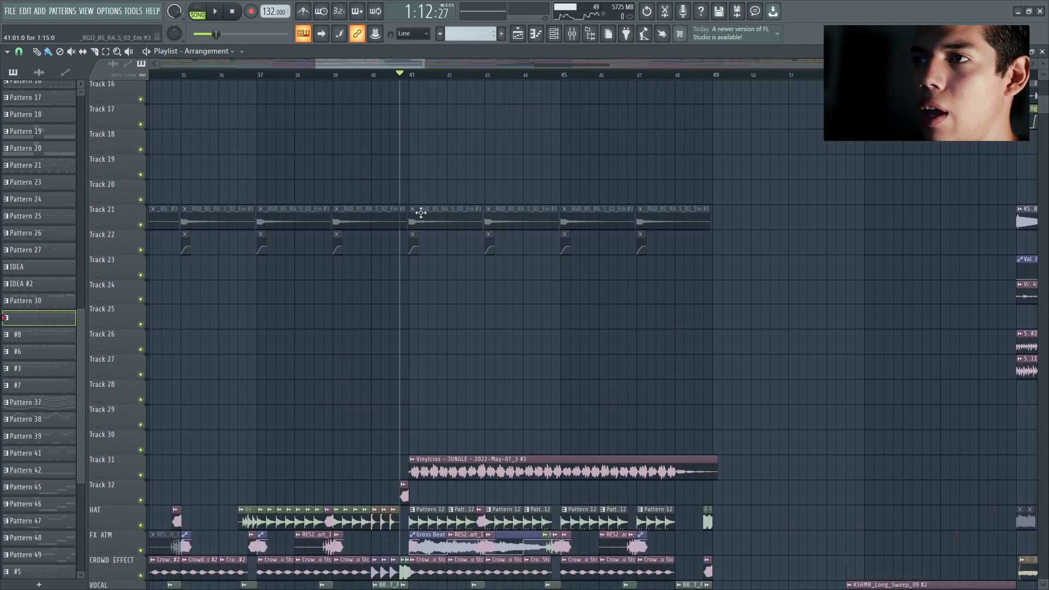
scroll(416, 260, "up", 3, "ctrl")
scroll(484, 305, "down", 2)
scroll(435, 166, "up", 3, "ctrl")
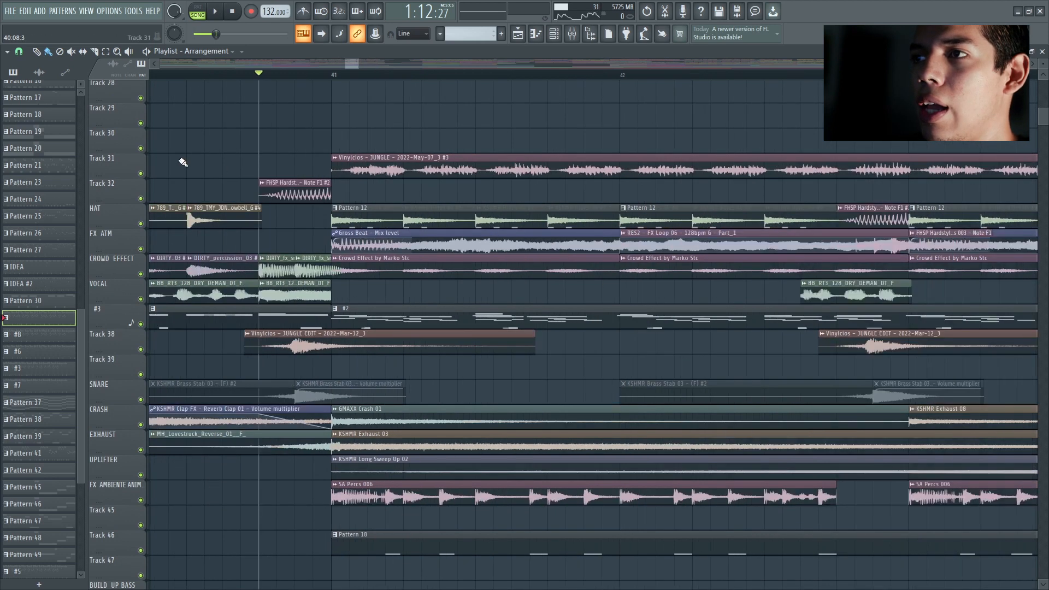
right_click(139, 174)
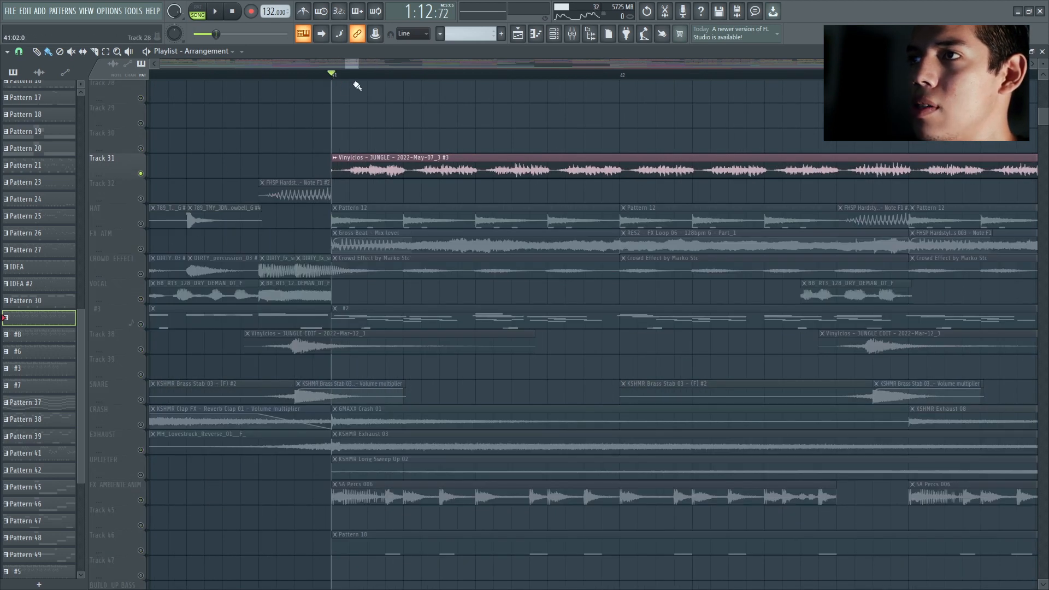
key("space")
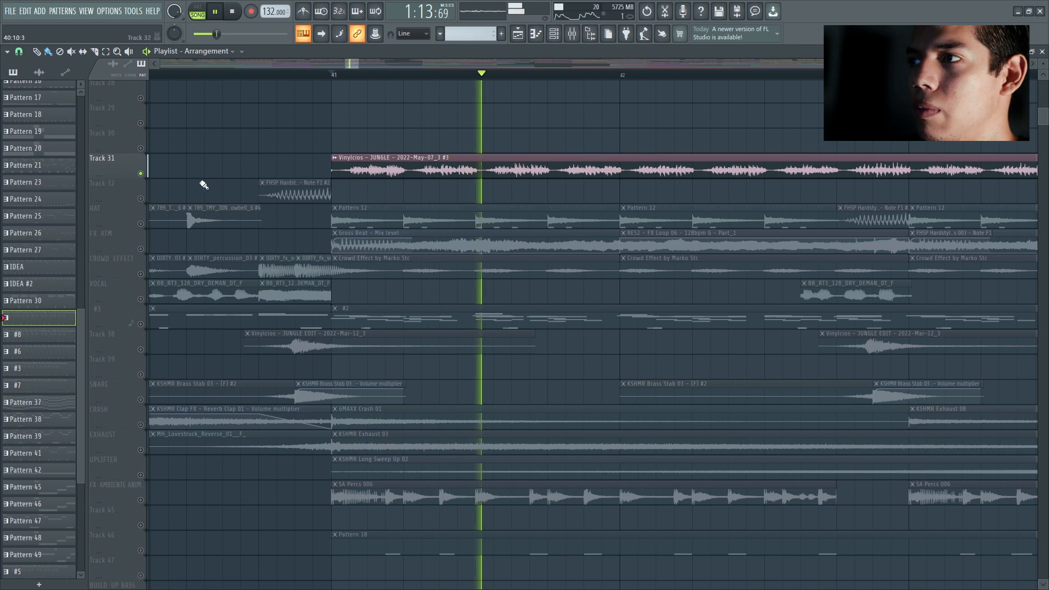
key("space")
right_click(142, 173)
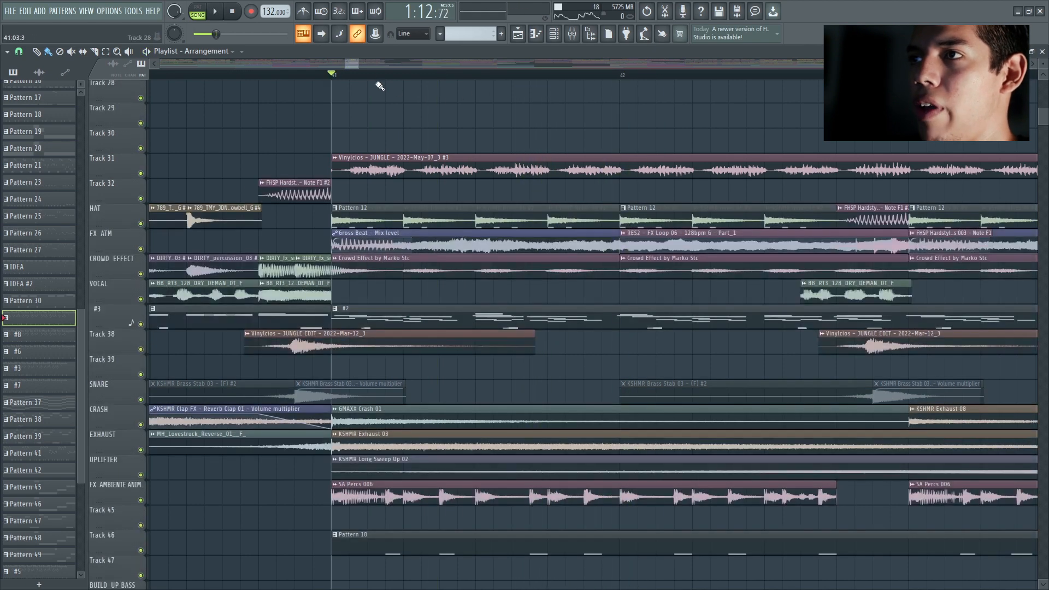
Step: Play the second half of the drop from bar 41 with all tracks active while examining its layers
scroll(351, 61, "left", 2)
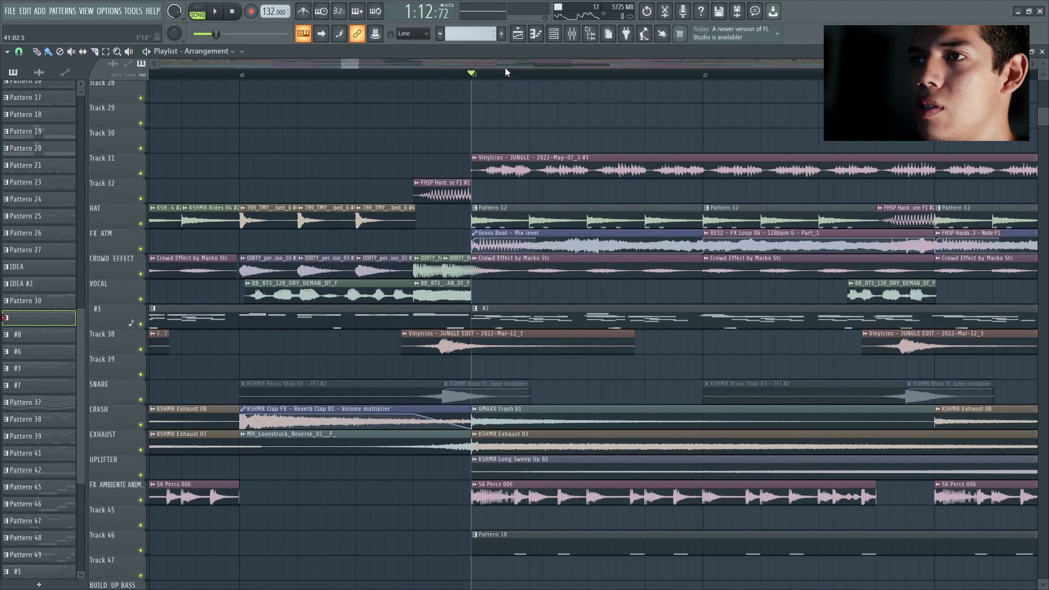
scroll(381, 200, "down", 4)
scroll(473, 265, "down", 2)
scroll(405, 274, "up", 5)
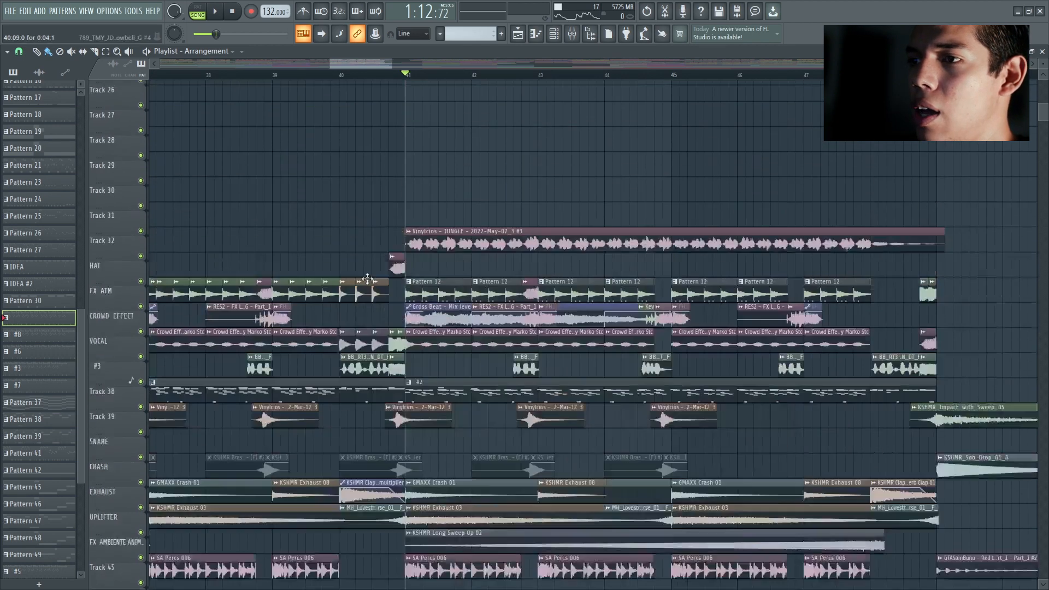
scroll(397, 257, "up", 6)
key("space")
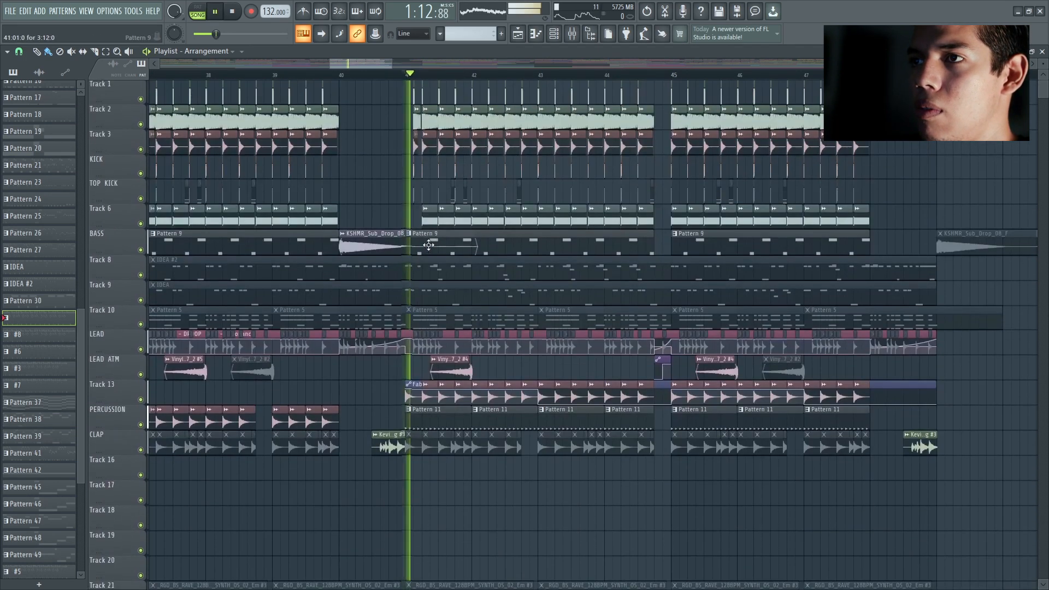
scroll(520, 227, "down", 2)
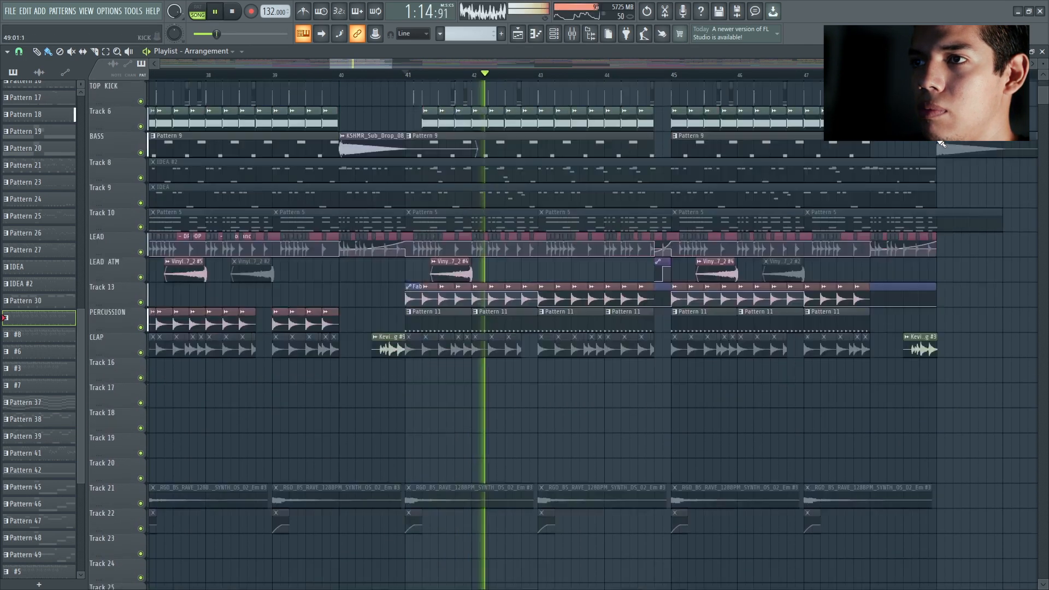
scroll(939, 140, "down", 2)
scroll(752, 202, "up", 4)
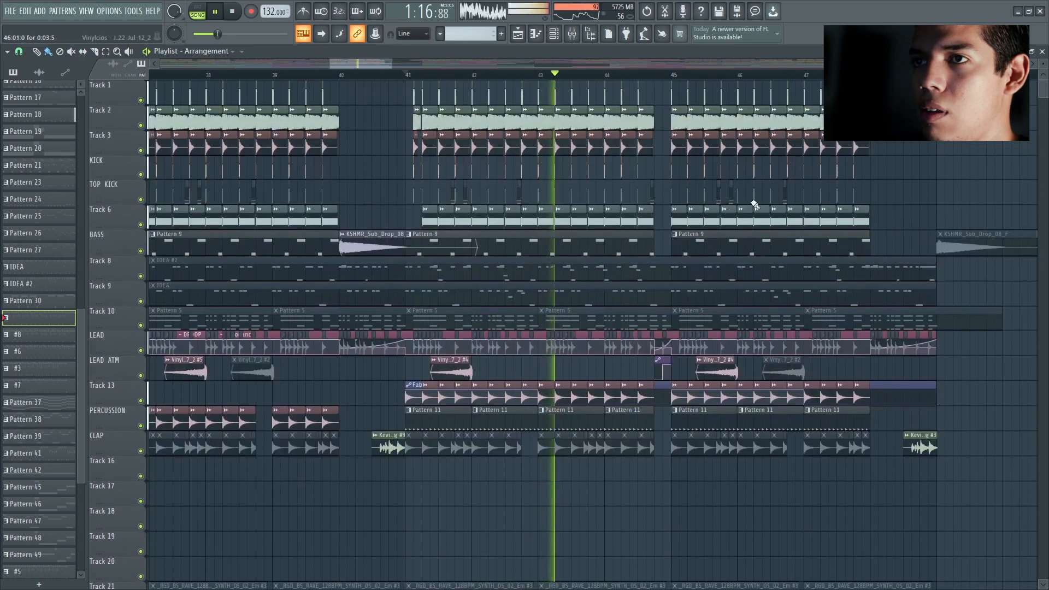
scroll(803, 203, "down", 2)
scroll(841, 205, "down", 6)
key("space")
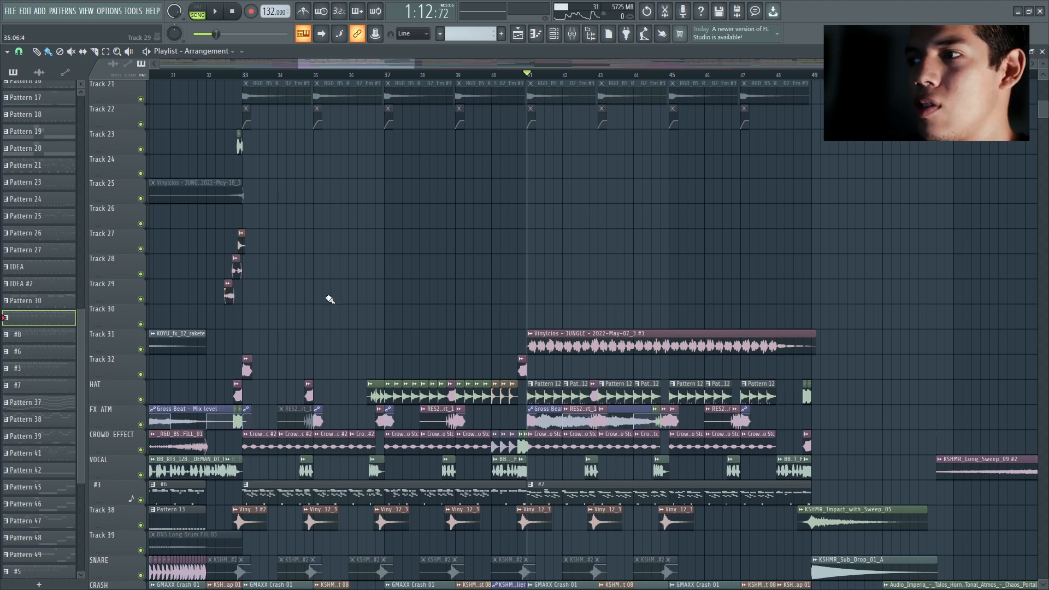
Step: Compare the drop from bar 41 with Track 31 muted and unmuted during playback, leaving the track active
right_click(143, 350)
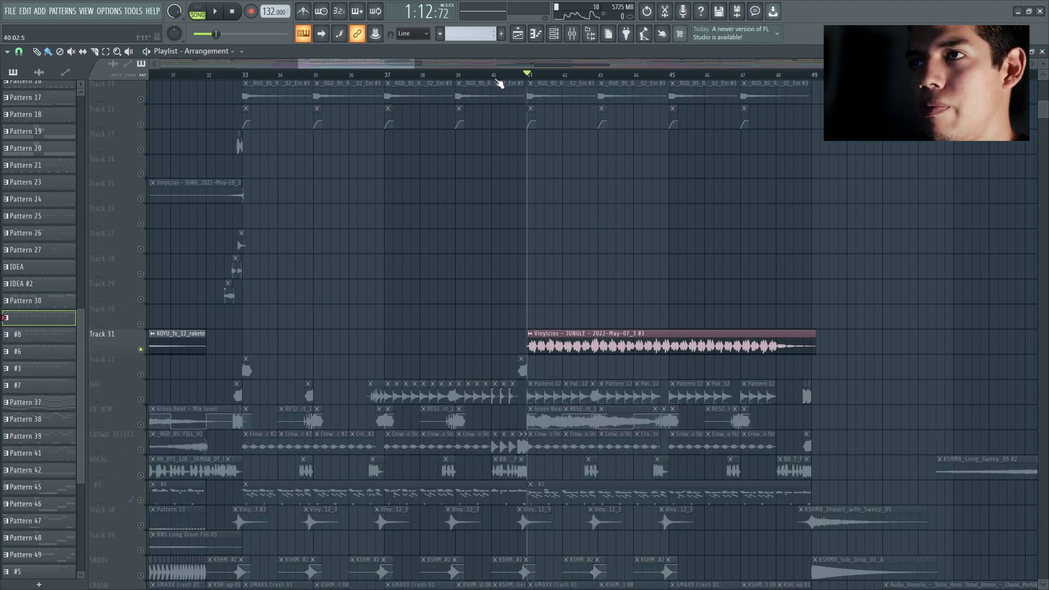
right_click(140, 350)
left_click(140, 351)
key("space")
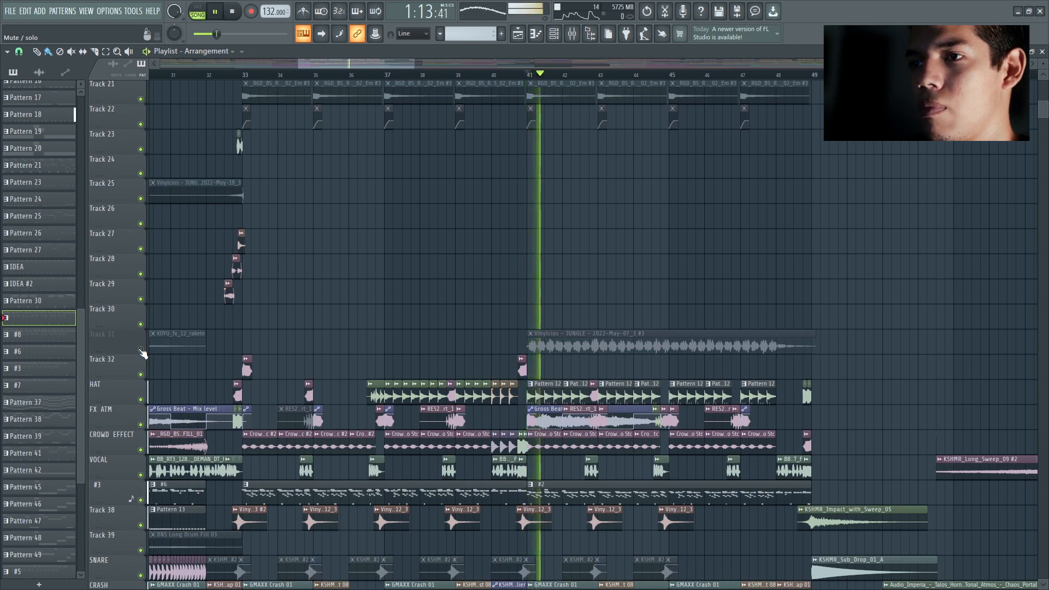
left_click(141, 351)
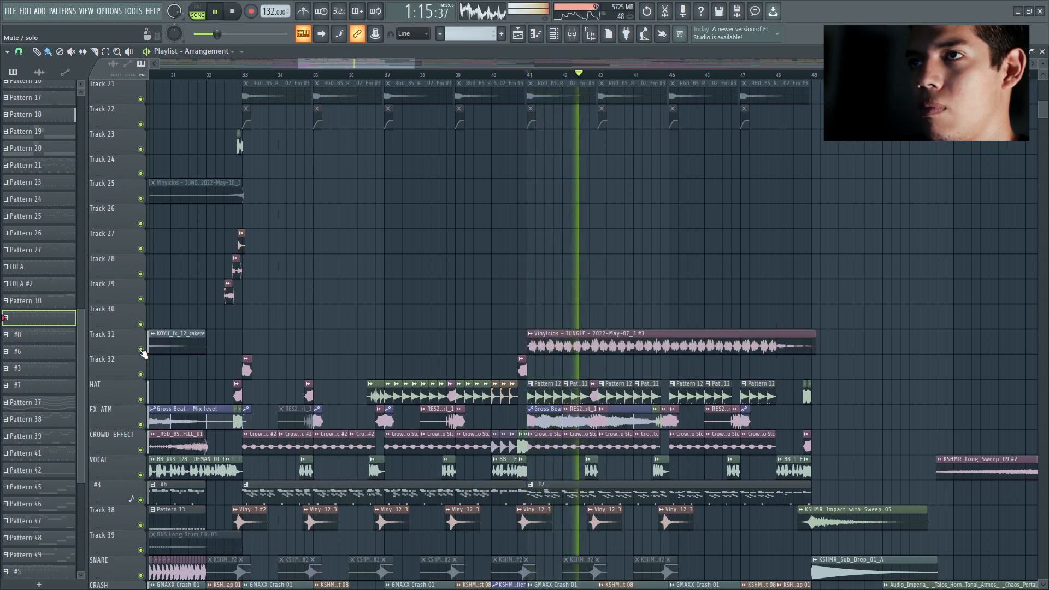
left_click(141, 351)
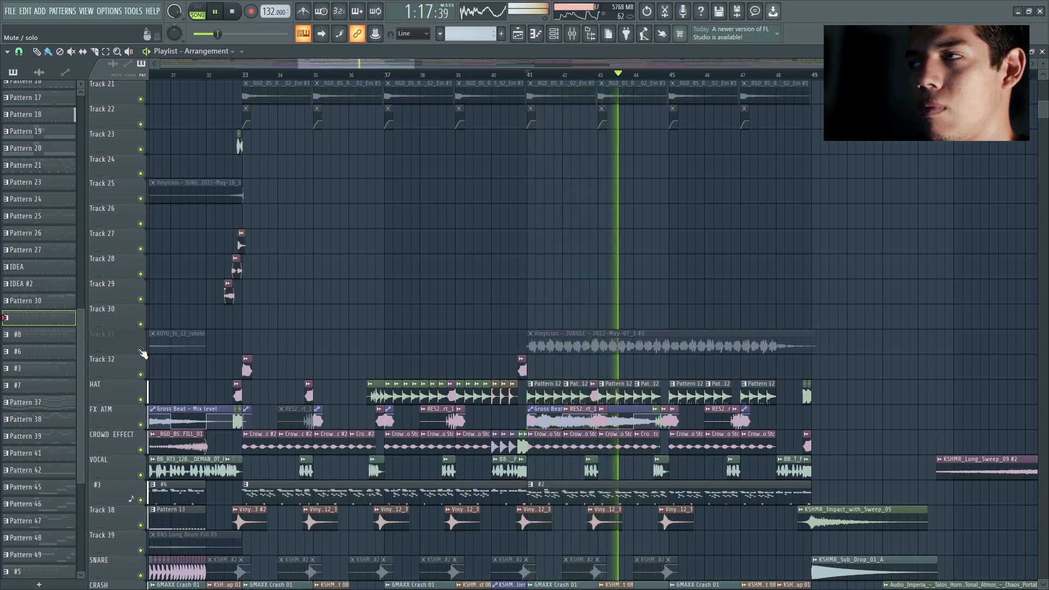
left_click(141, 351)
key("space")
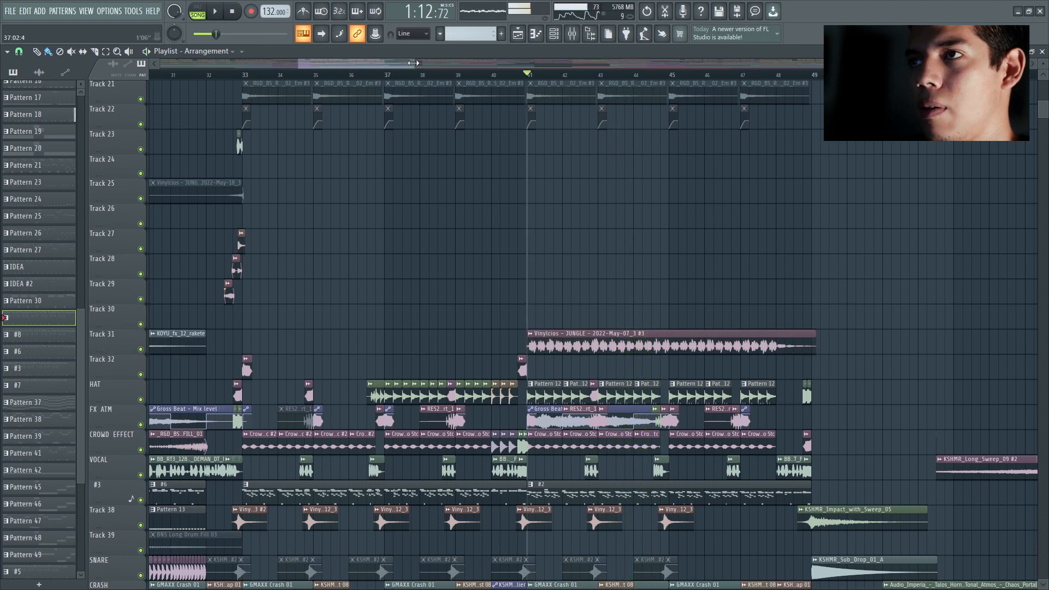
Step: Play the transition after the drop from just before bar 53 and examine its sweep and atmosphere clips
scroll(479, 72, "down", 2)
scroll(479, 73, "down", 1)
scroll(494, 190, "up", 5)
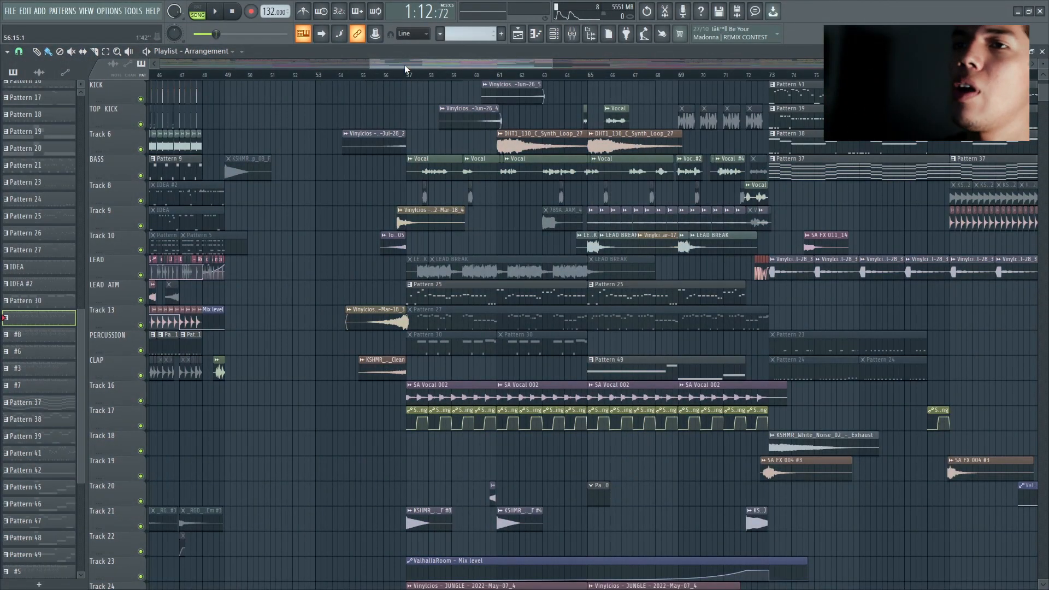
left_click_drag(409, 63, 412, 61)
scroll(328, 213, "down", 10)
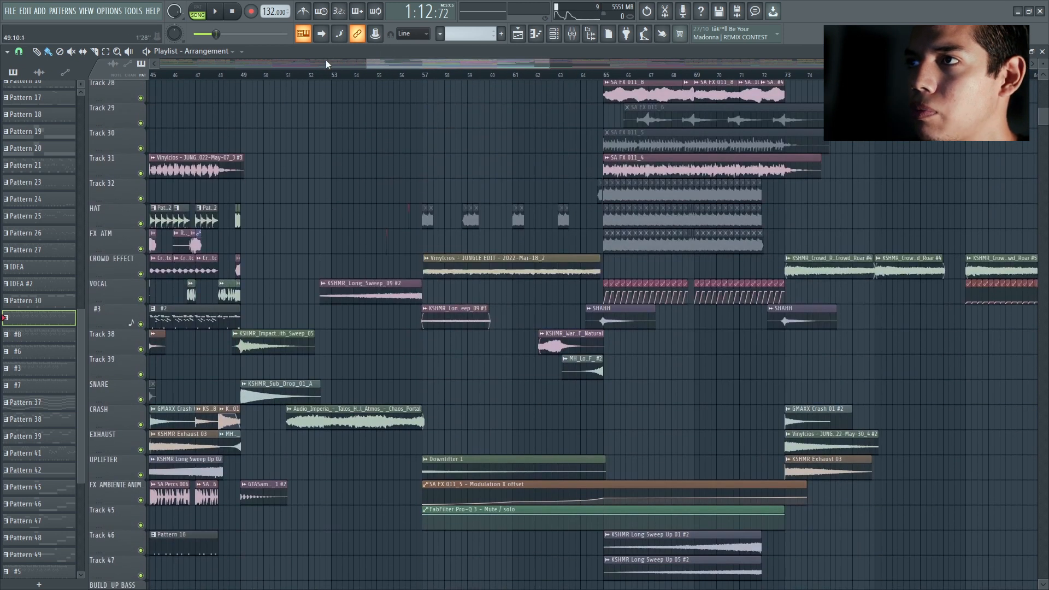
left_click_drag(384, 62, 379, 62)
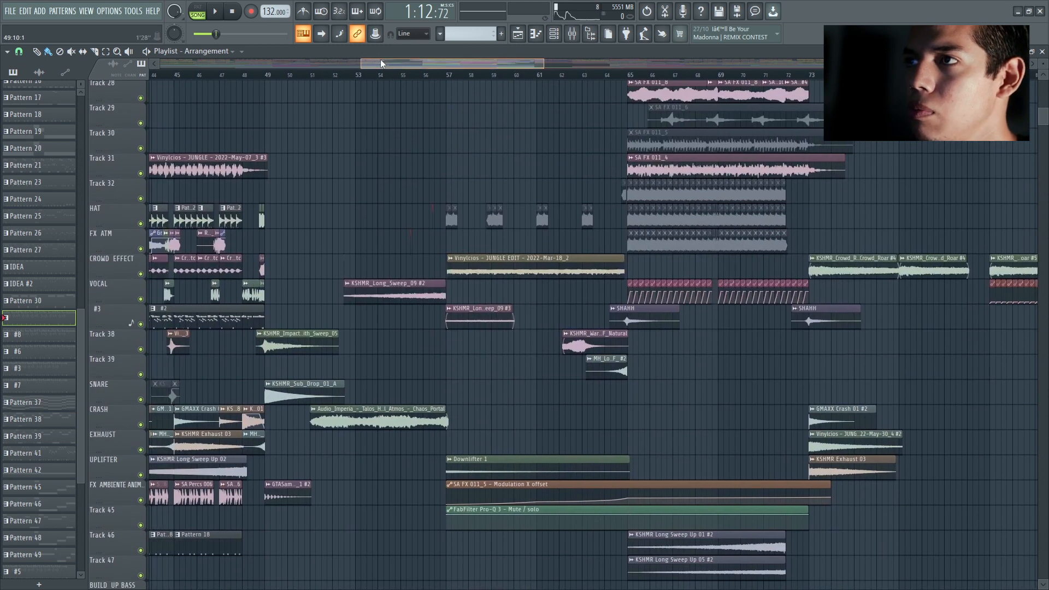
key("space")
left_click(344, 75)
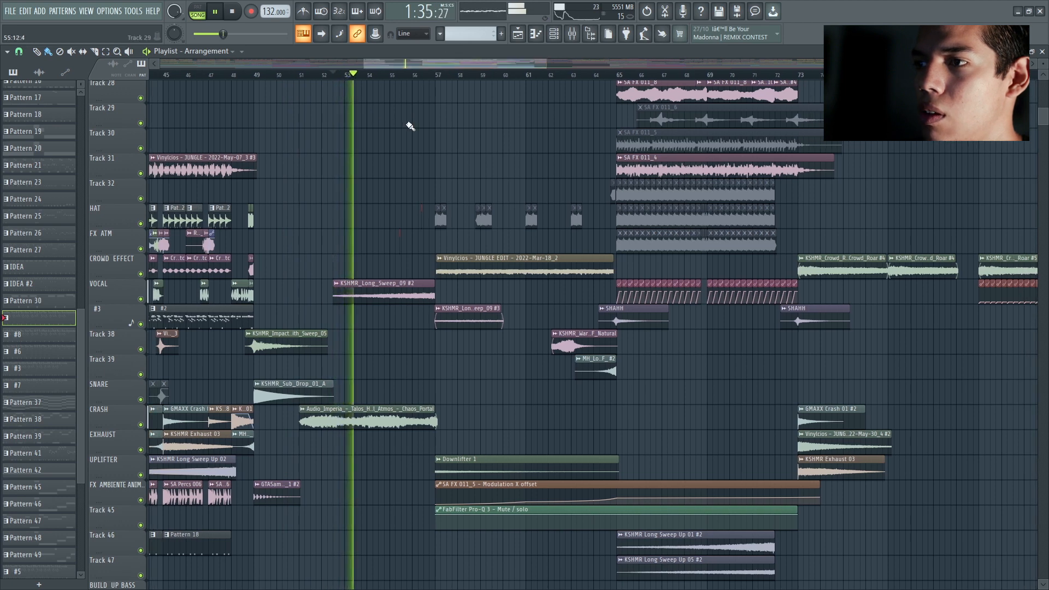
scroll(410, 129, "down", 2)
scroll(377, 169, "down", 2)
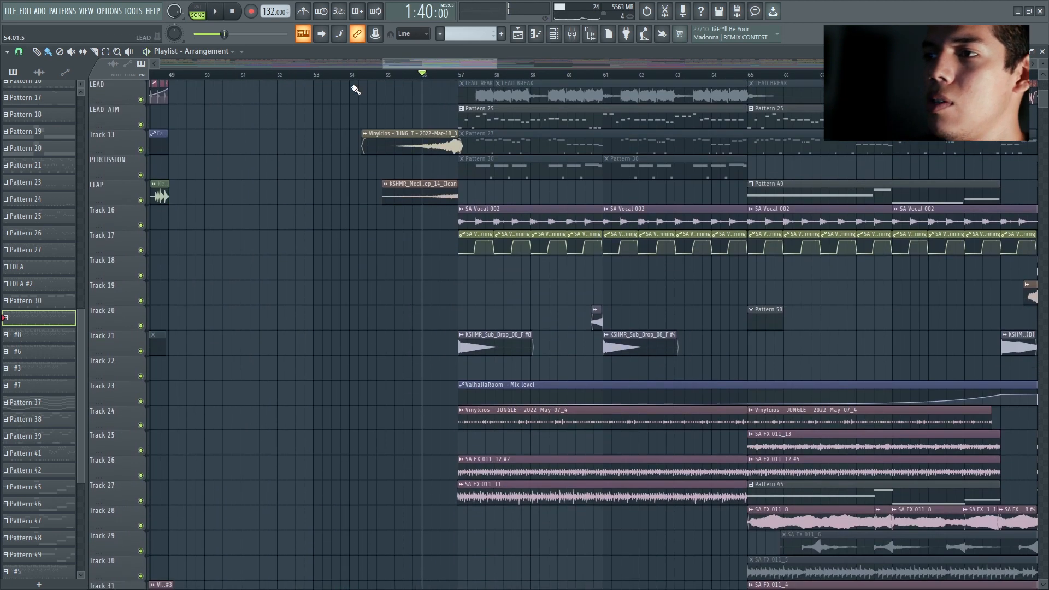
scroll(355, 89, "down", 15)
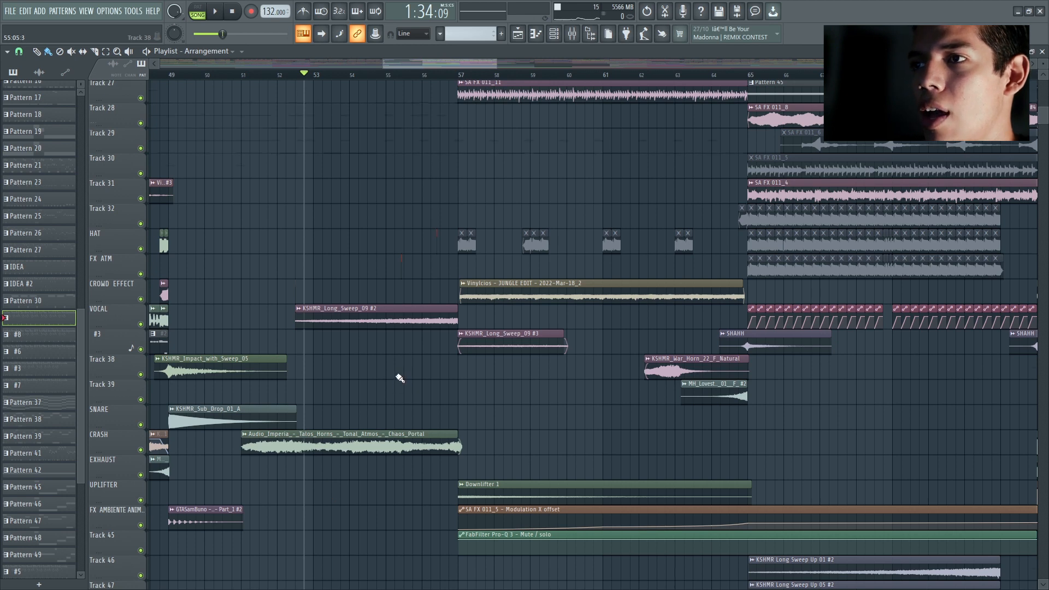
Step: Play the full arrangement from bar 56 into the break at bar 57, then stop playback
scroll(399, 378, "up", 20)
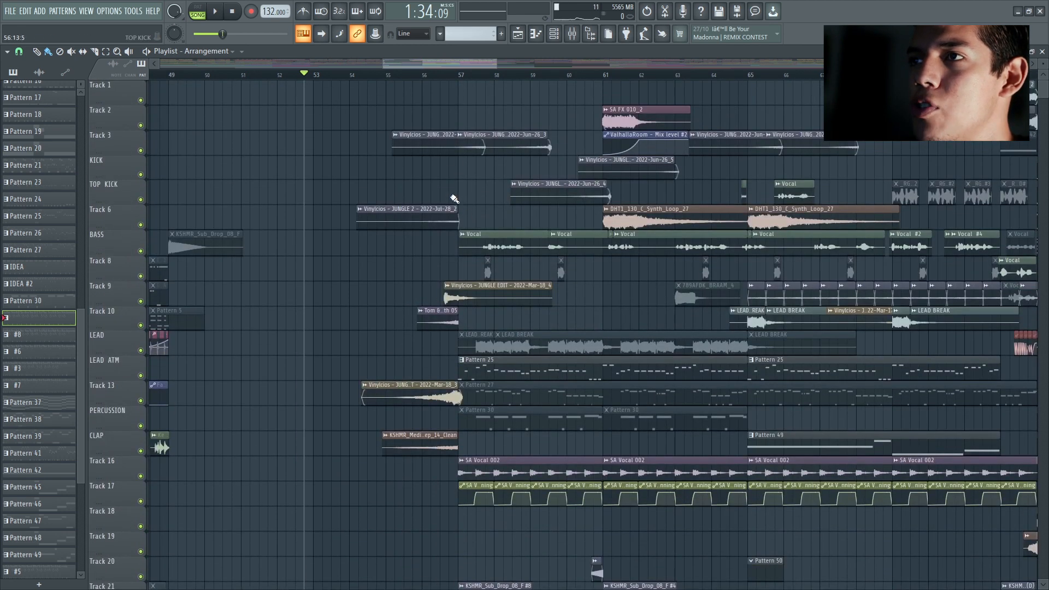
scroll(456, 200, "up", 2)
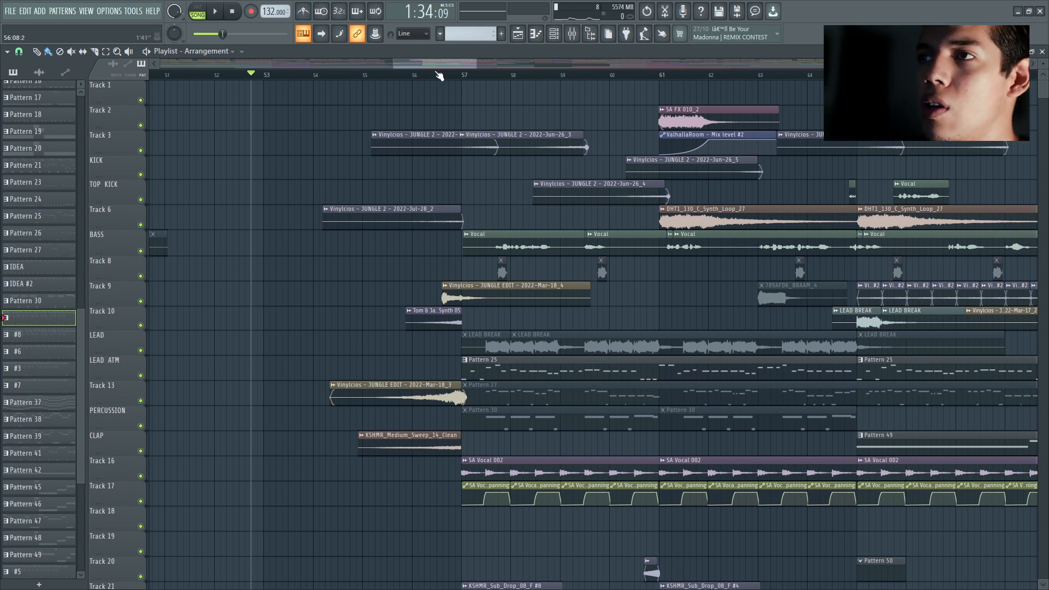
left_click(414, 81)
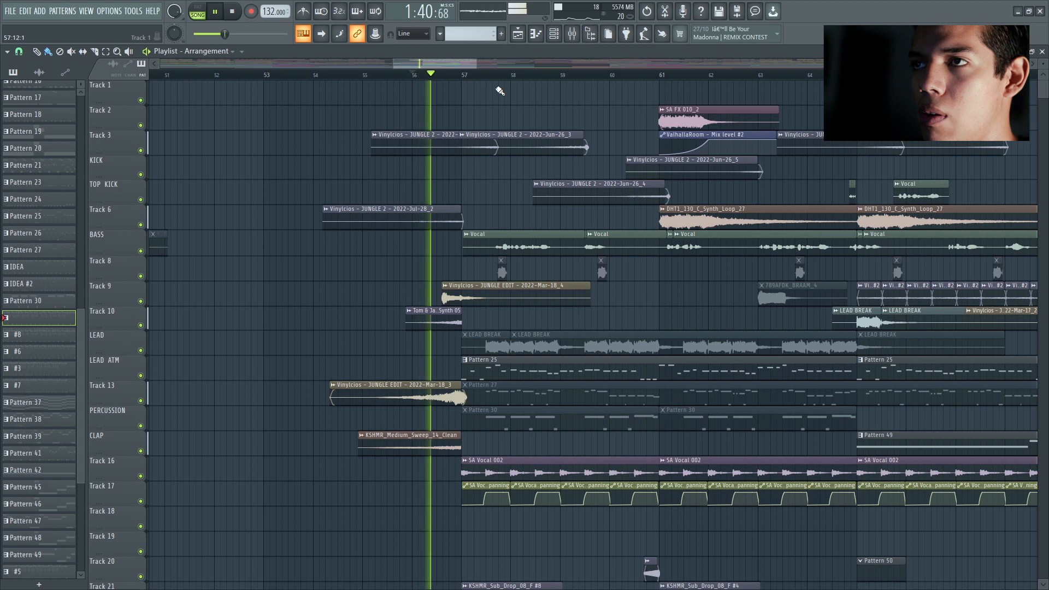
left_click_drag(476, 63, 493, 64)
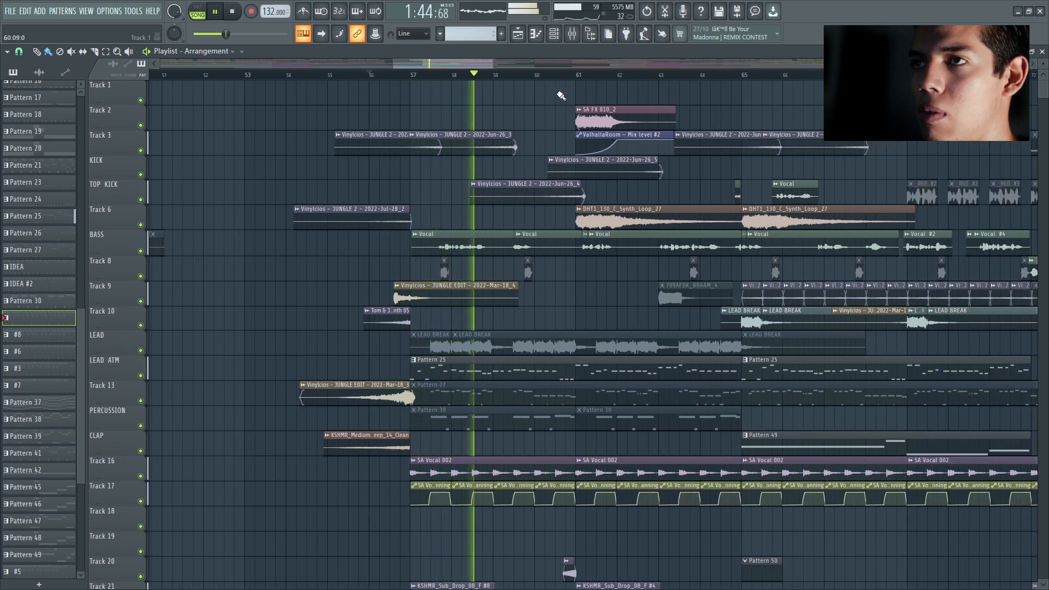
scroll(561, 99, "up", 2)
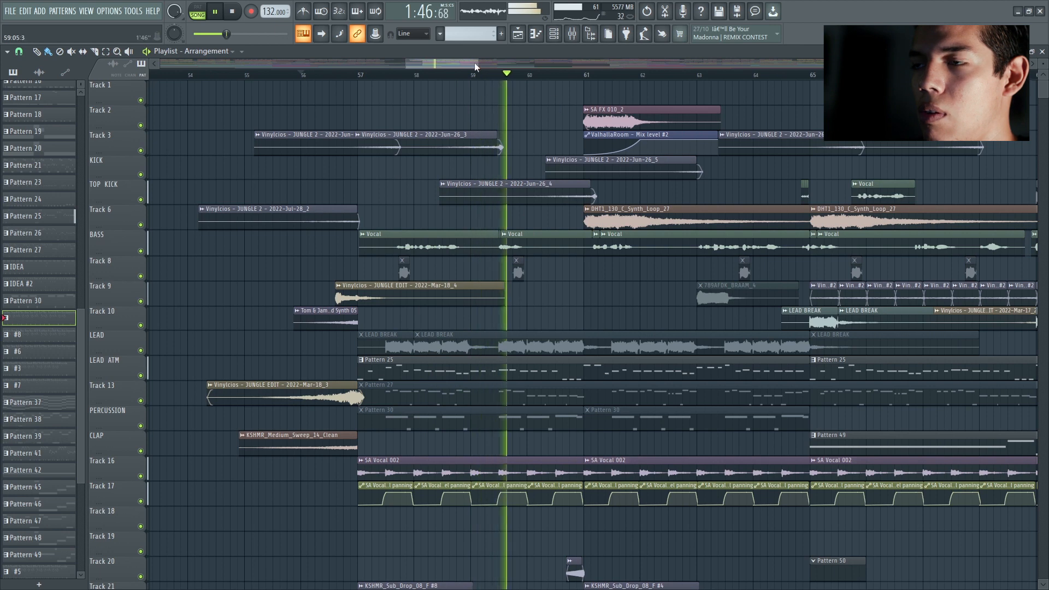
key("space")
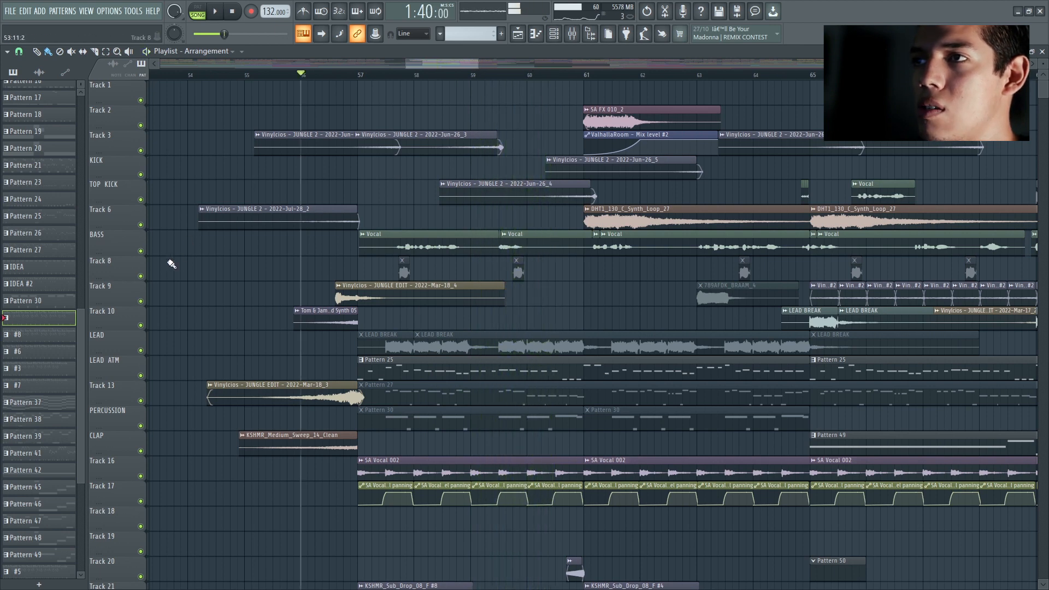
Step: Solo the BASS track and play its Vocal clips in the break from bar 57
right_click(140, 252)
key("space")
scroll(396, 77, "up", 3)
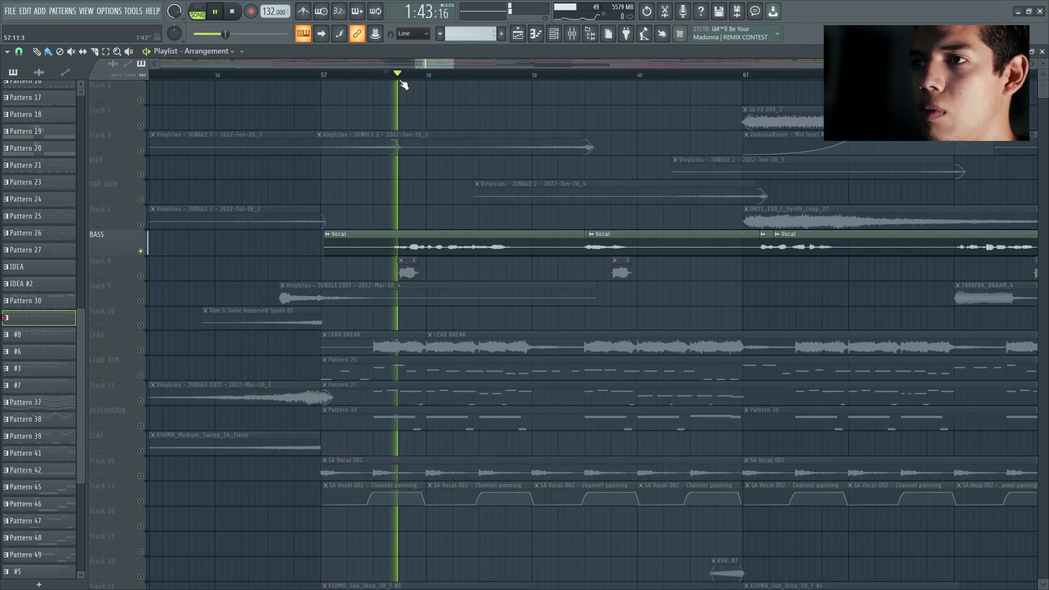
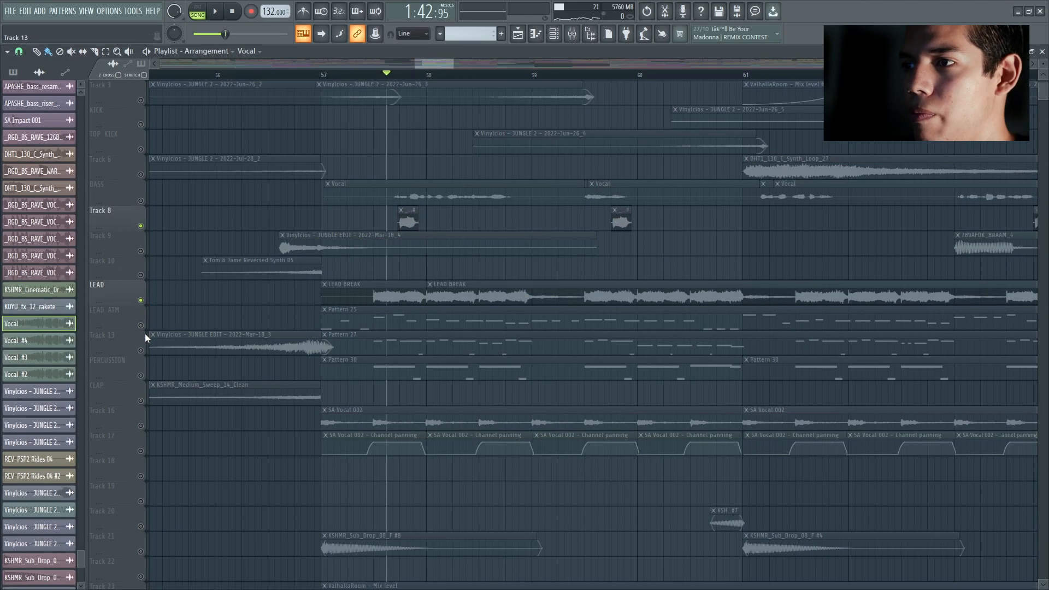
Step: Audition the soloed LEAD ATM track in the break and examine Pattern 25's notes and its Spire channel
right_click(141, 325)
key("space")
key("space")
double_click(438, 305)
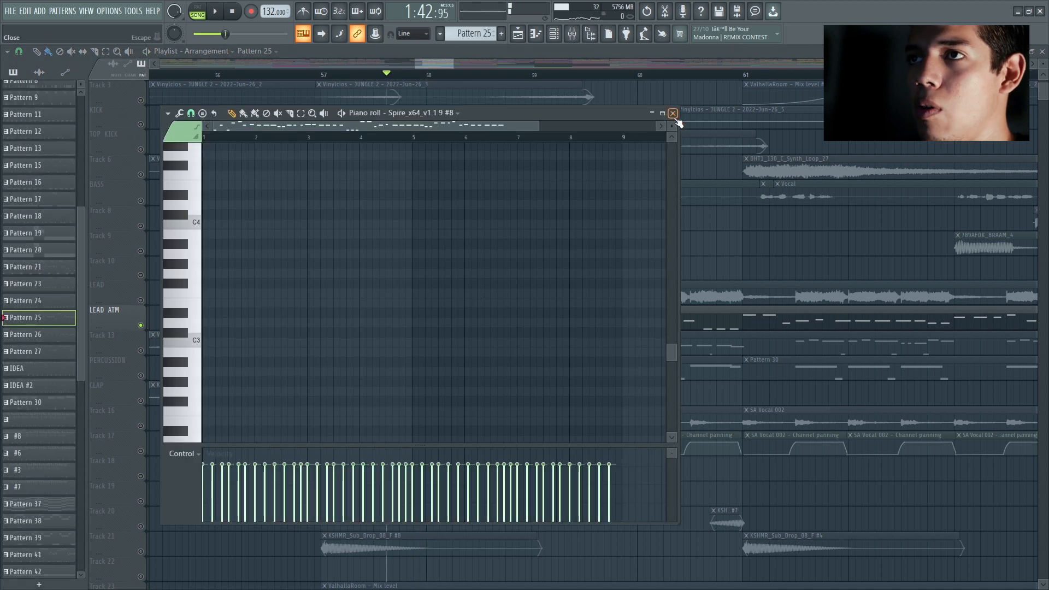
left_click(673, 115)
left_click(556, 35)
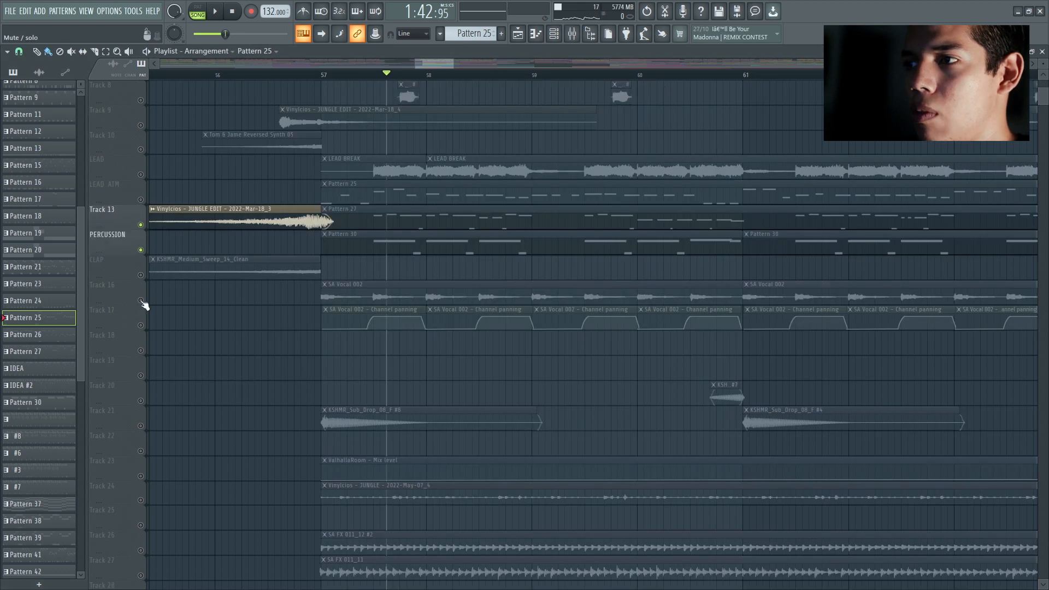
Step: Solo Track 16 and play its SA Vocal 002 clips in the break from bar 57
right_click(141, 301)
key("space")
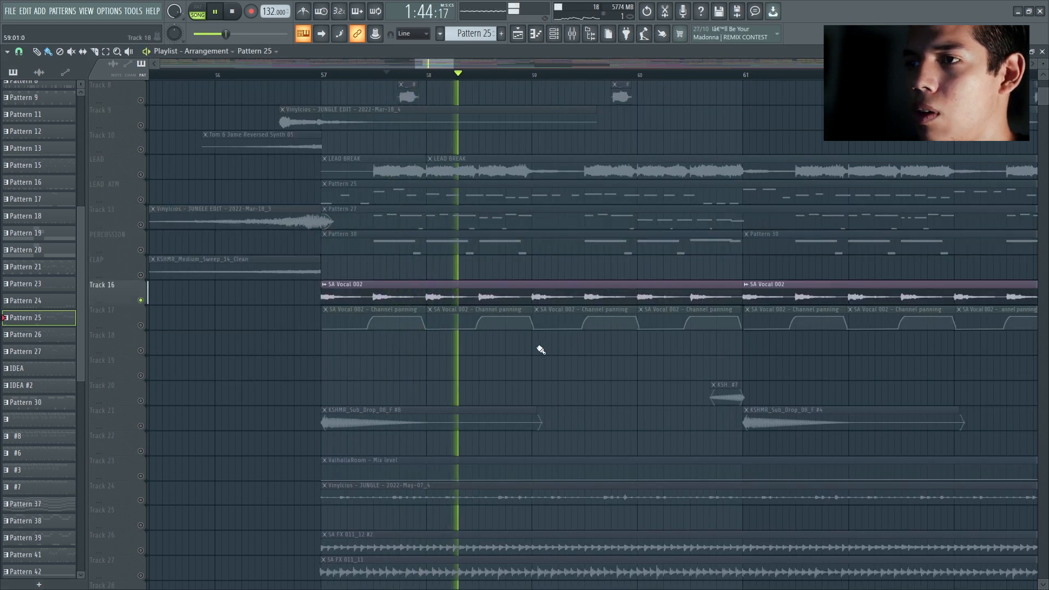
key("space")
key("space")
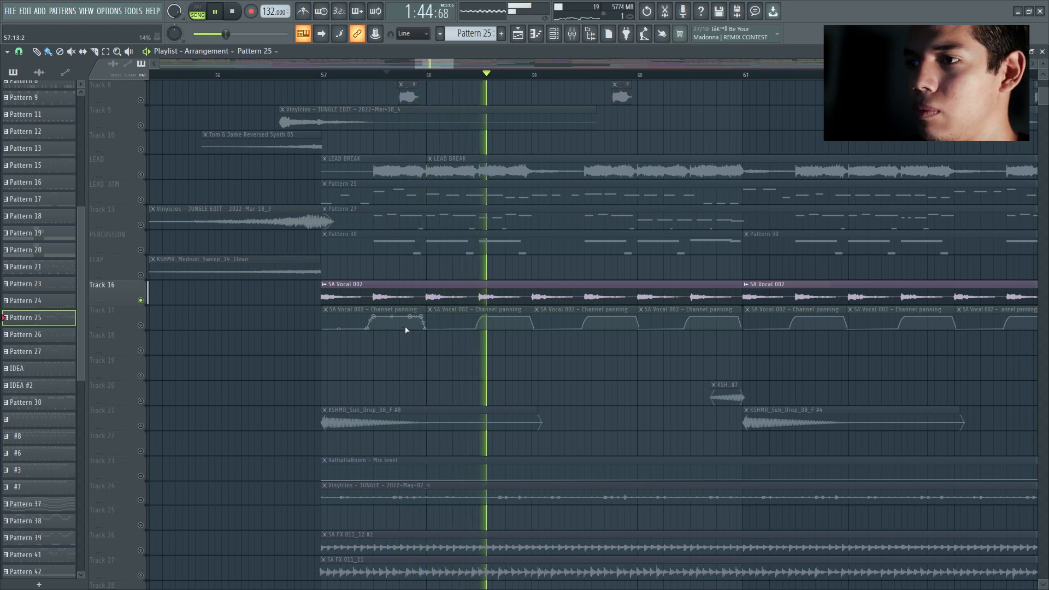
scroll(405, 330, "down", 1)
key("space")
left_click(574, 34)
key("space")
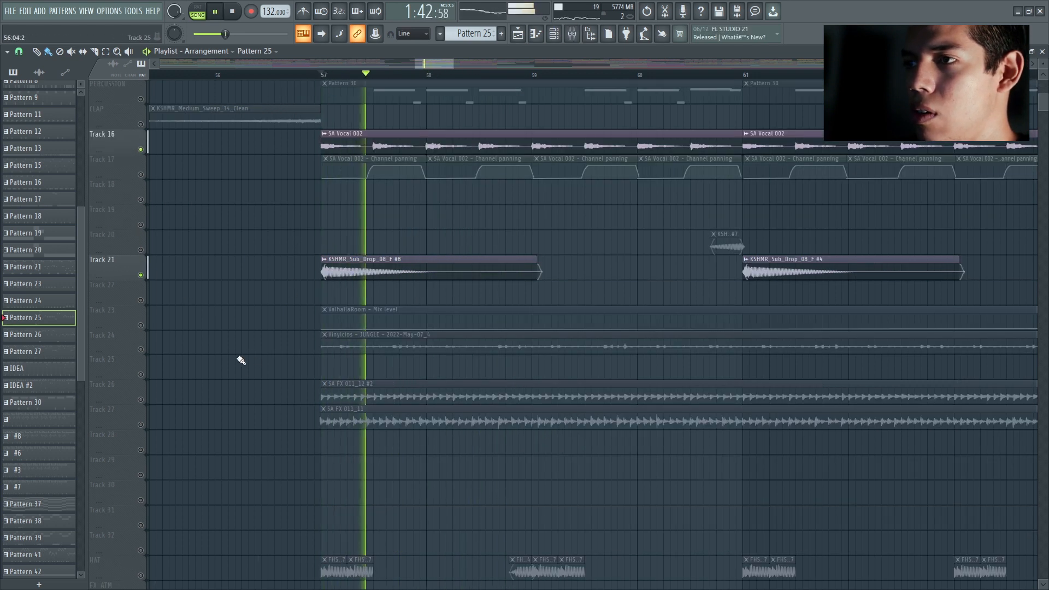
key("space")
Step: Play the soloed percussive loops on Tracks 24, 26 and 27 from bar 57
scroll(288, 240, "down", 2)
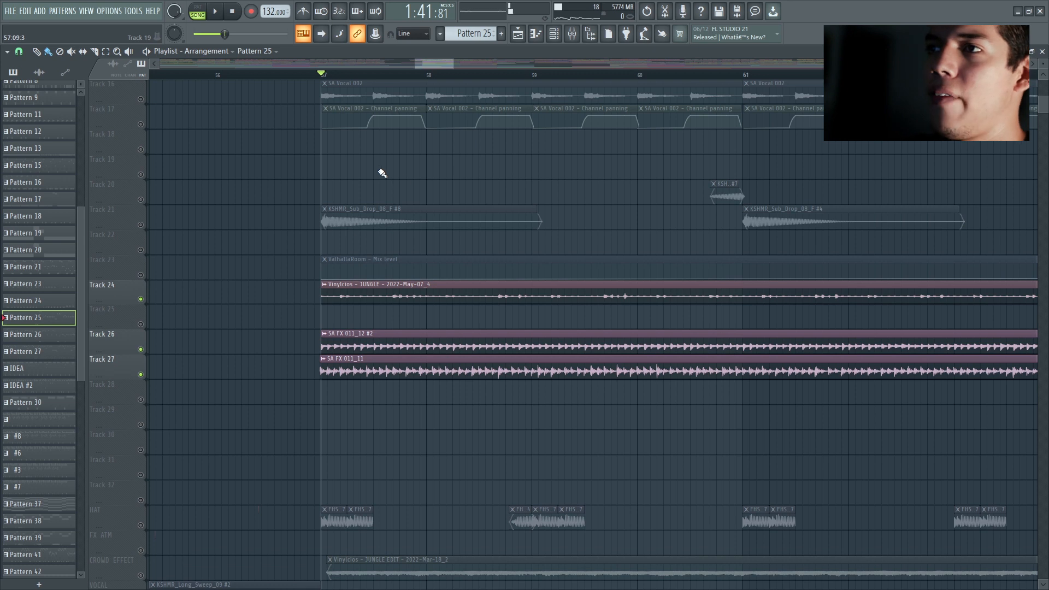
key("space")
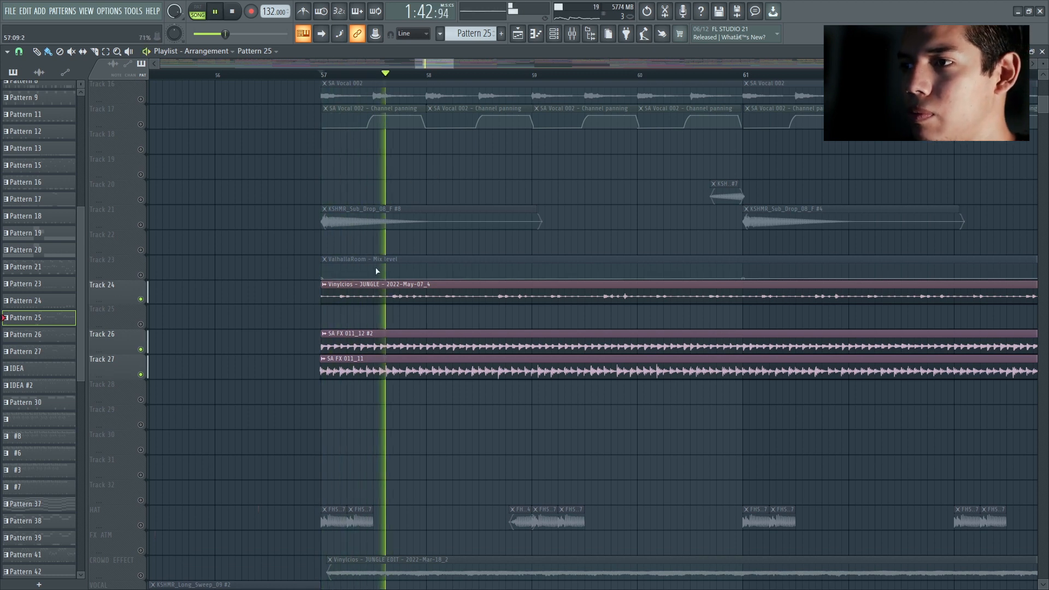
scroll(421, 327, "down", 3)
scroll(457, 335, "down", 2)
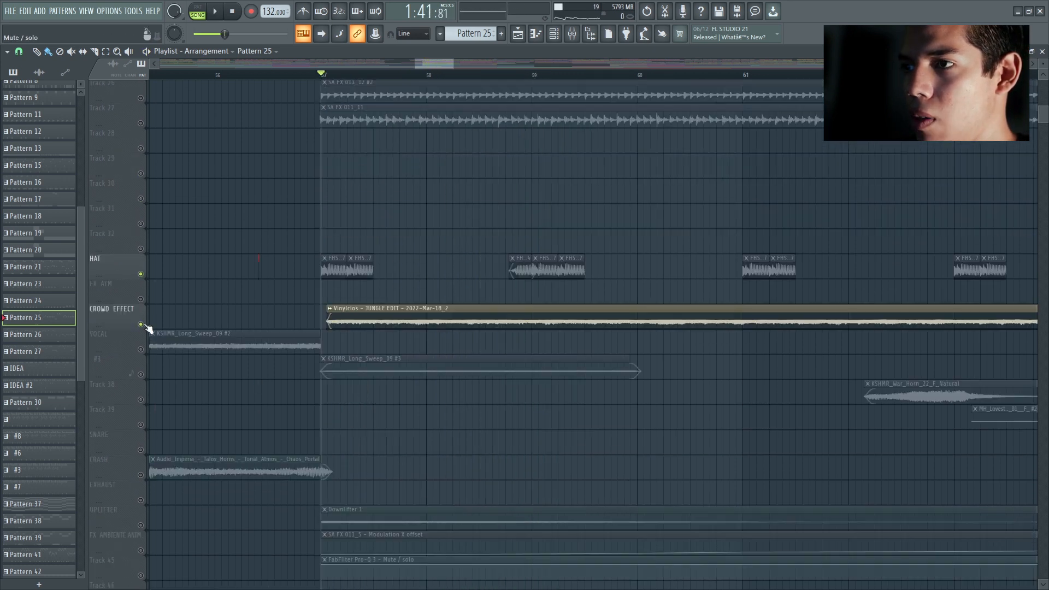
Step: Audition the soloed HAT and CROWD EFFECT tracks from bar 57 and examine the crowd clip's sample settings
key("space")
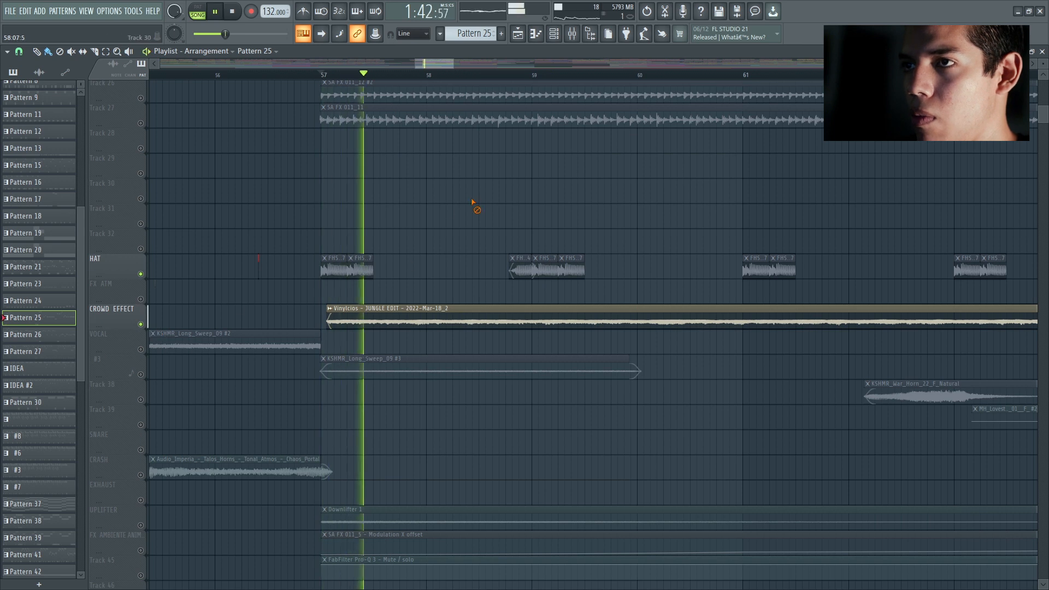
scroll(468, 219, "down", 3)
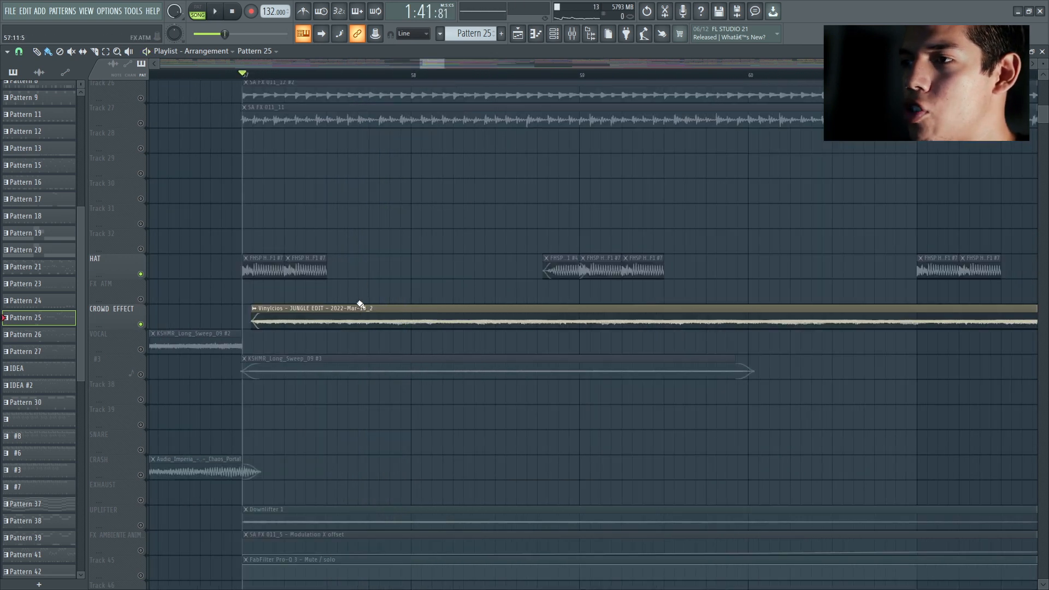
double_click(360, 307)
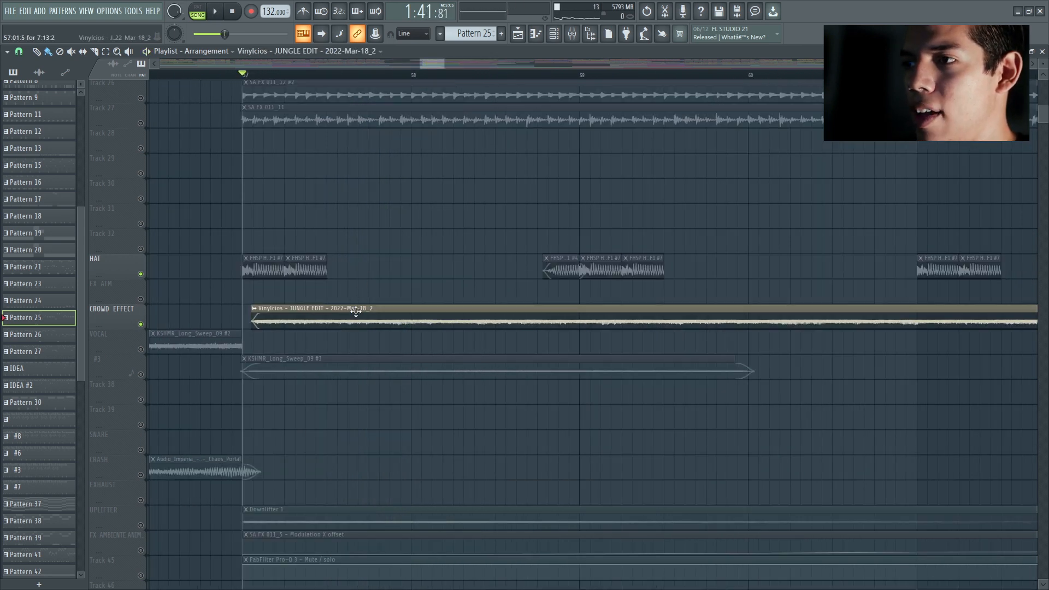
left_click_drag(362, 202, 537, 191)
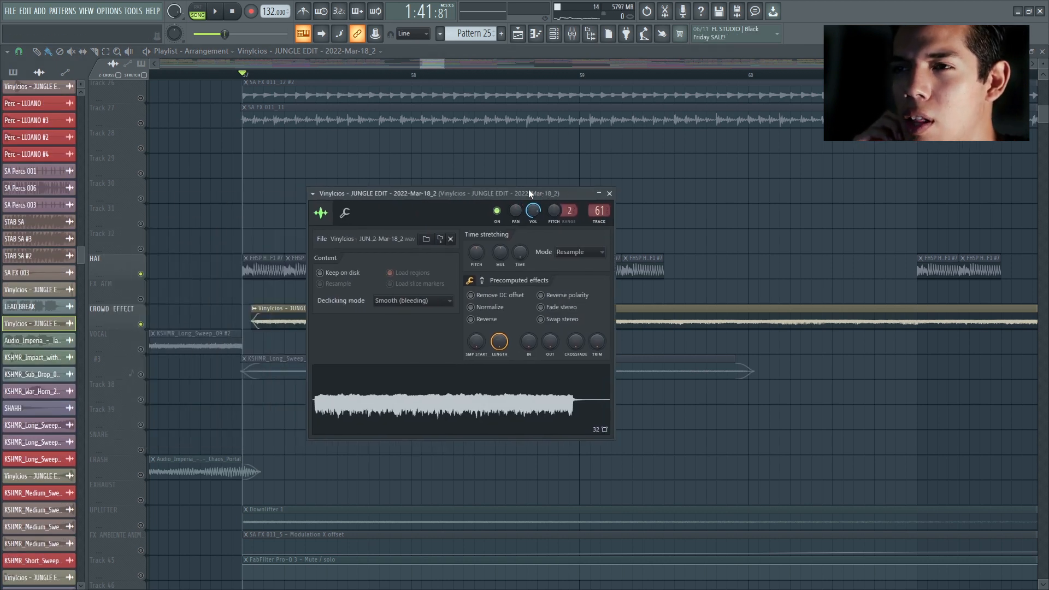
left_click(609, 194)
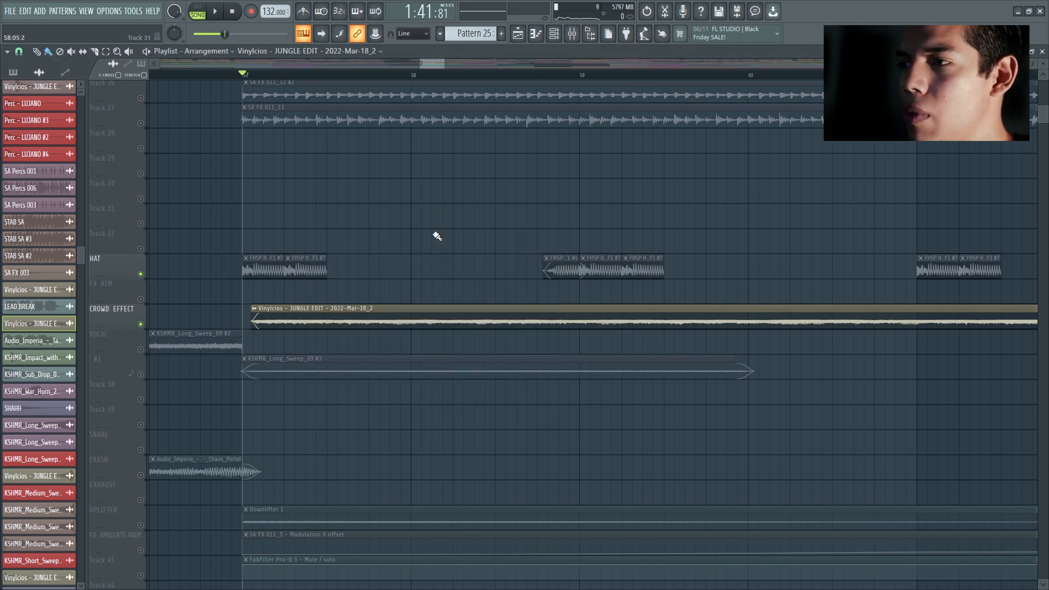
Step: Switch the active state of two neighbouring tracks and audition the resulting soloed layers from bar 57
left_click_drag(424, 65, 417, 64)
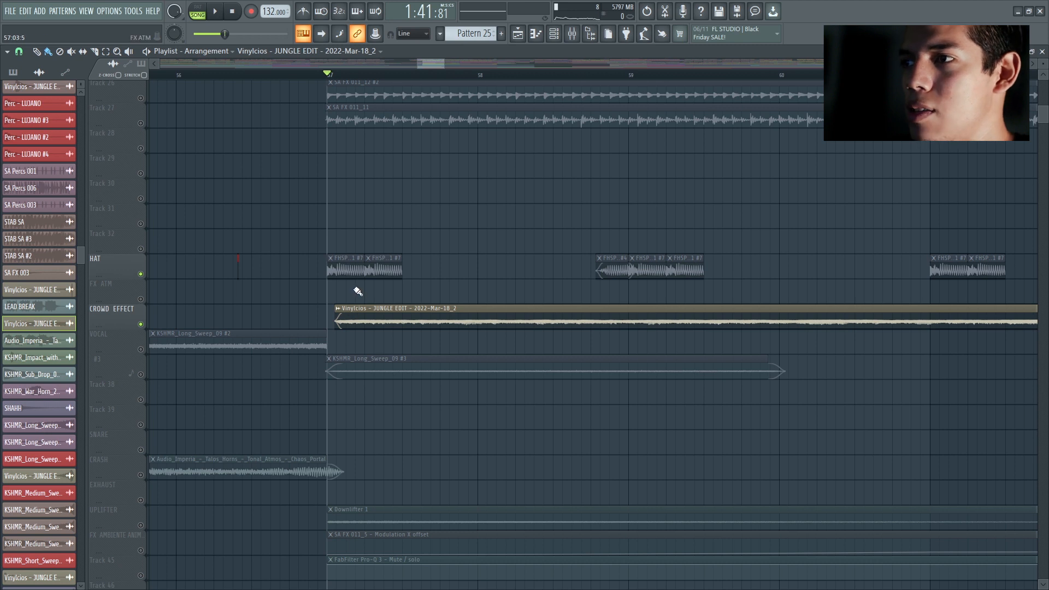
scroll(365, 293, "up", 3)
left_click(141, 325)
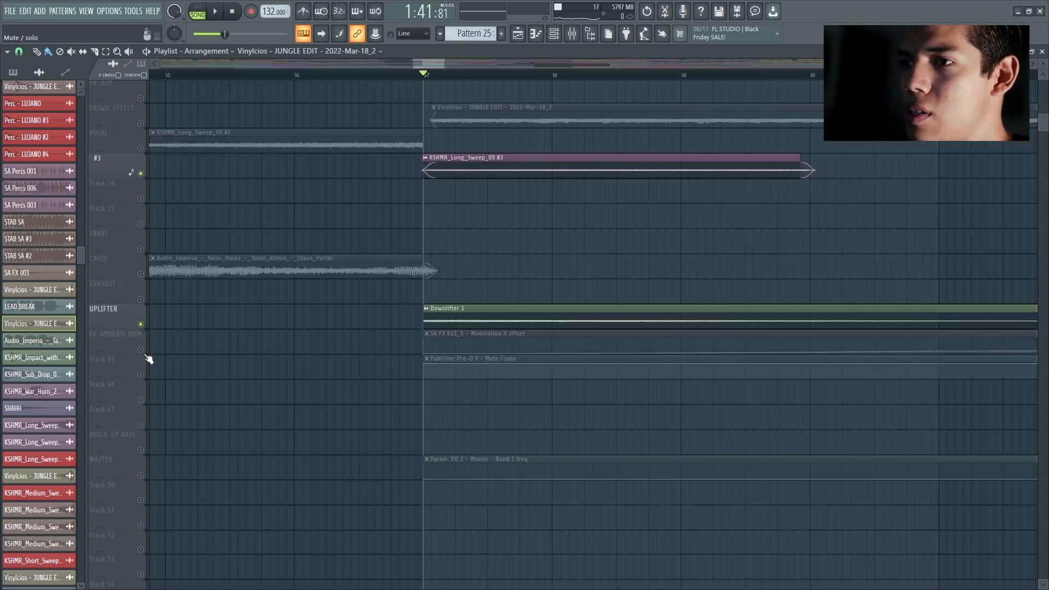
left_click(141, 350)
key("space")
key("space")
Step: Reactivate all tracks and play the full break from bar 57
right_click(141, 249)
right_click(141, 249)
scroll(489, 273, "up", 9)
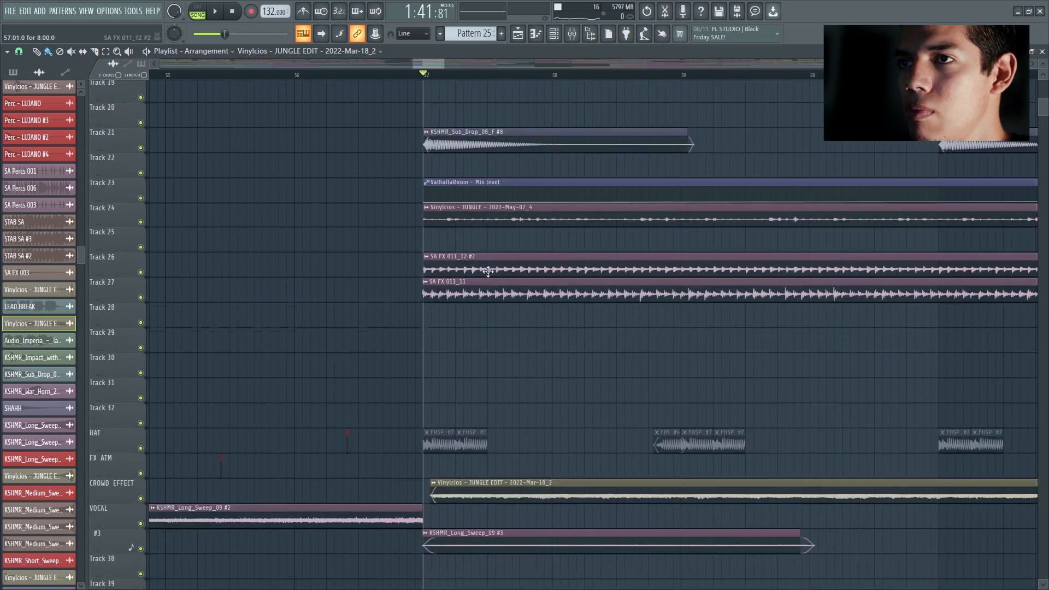
scroll(535, 284, "down", 3)
scroll(561, 284, "up", 1)
key("space")
key("space")
Step: Examine the sample settings of the SA FX 010_2 clip on Track 2 and play the break from bar 61
scroll(543, 96, "up", 2)
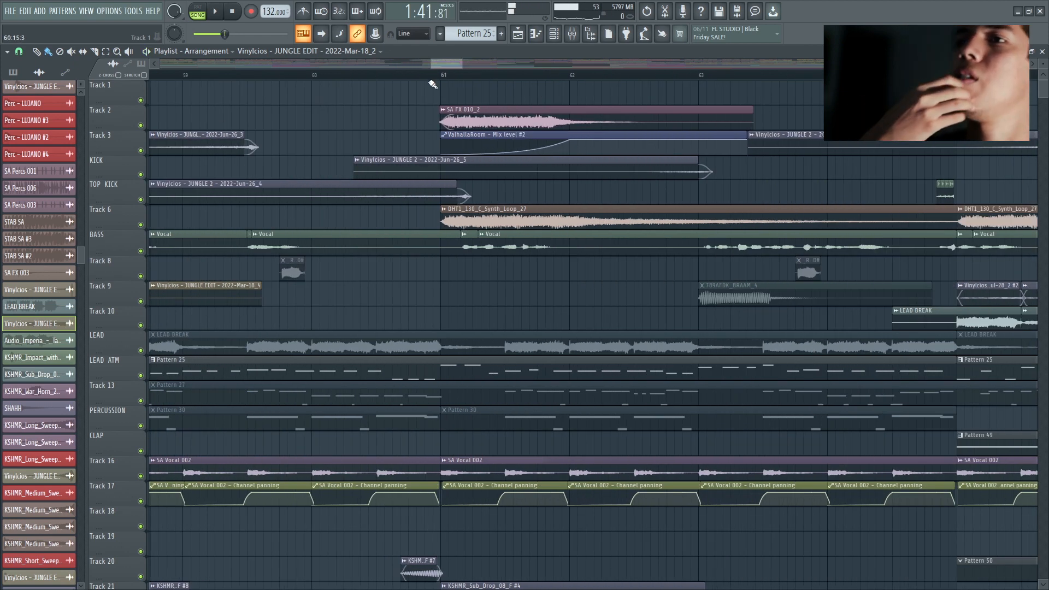
double_click(467, 121)
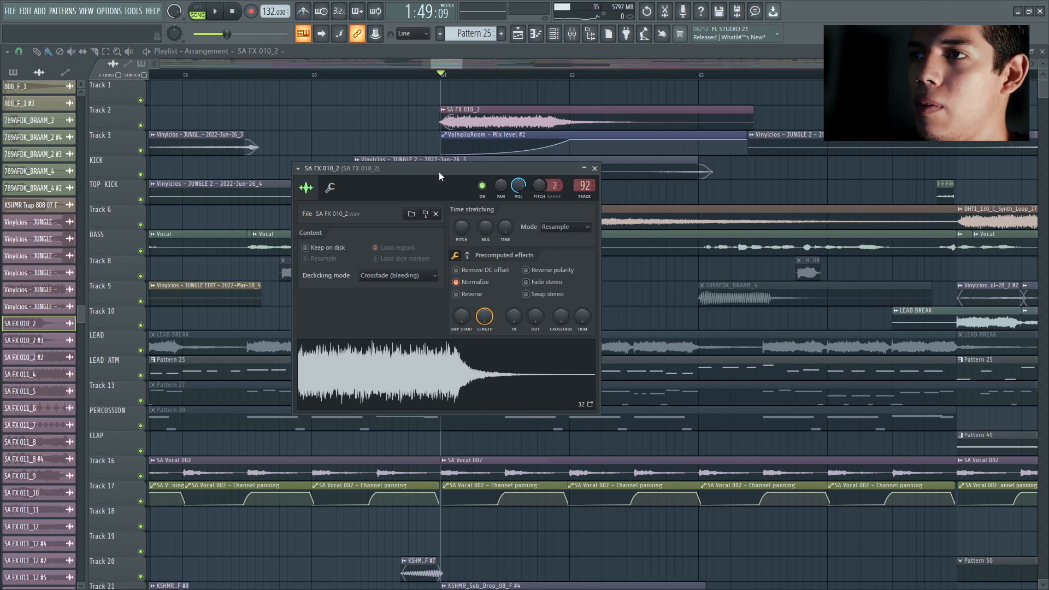
left_click(595, 168)
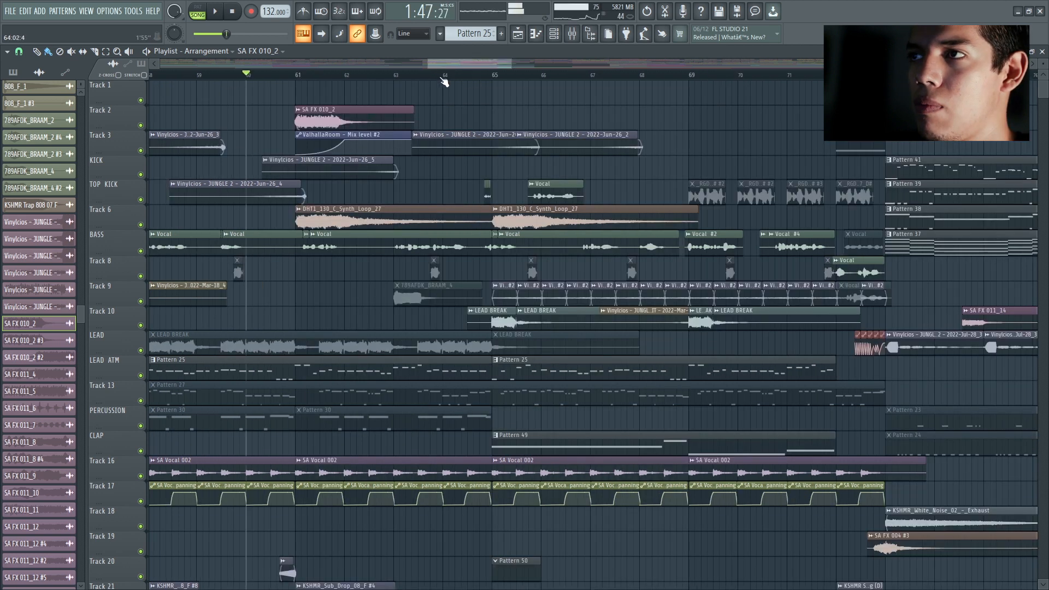
key("space")
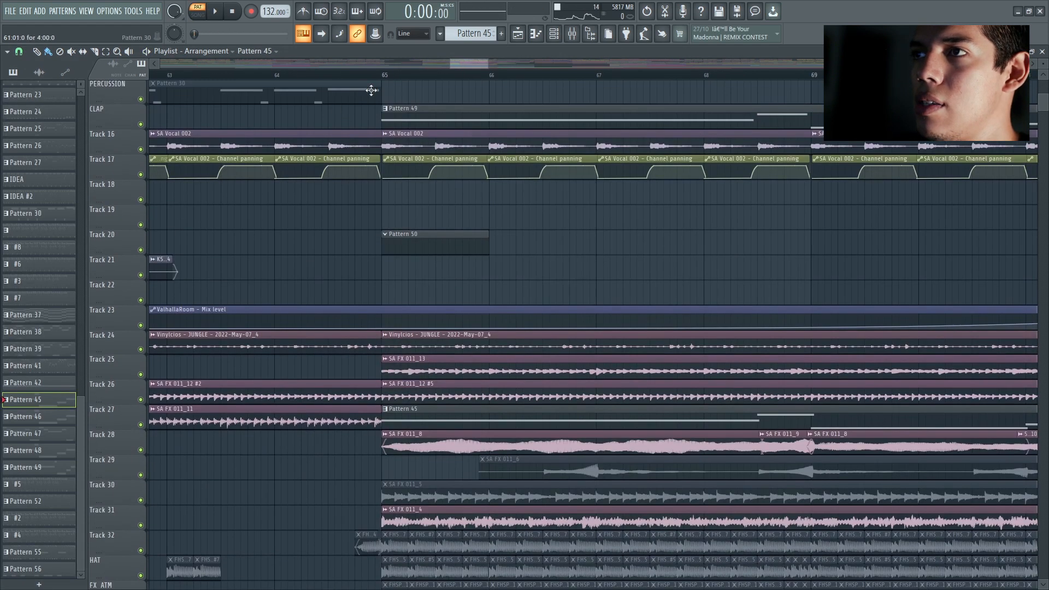
Step: Play Pattern 45 on its own and examine its Sylenth1 #11 bass instrument from the channel rack
scroll(397, 240, "down", 6)
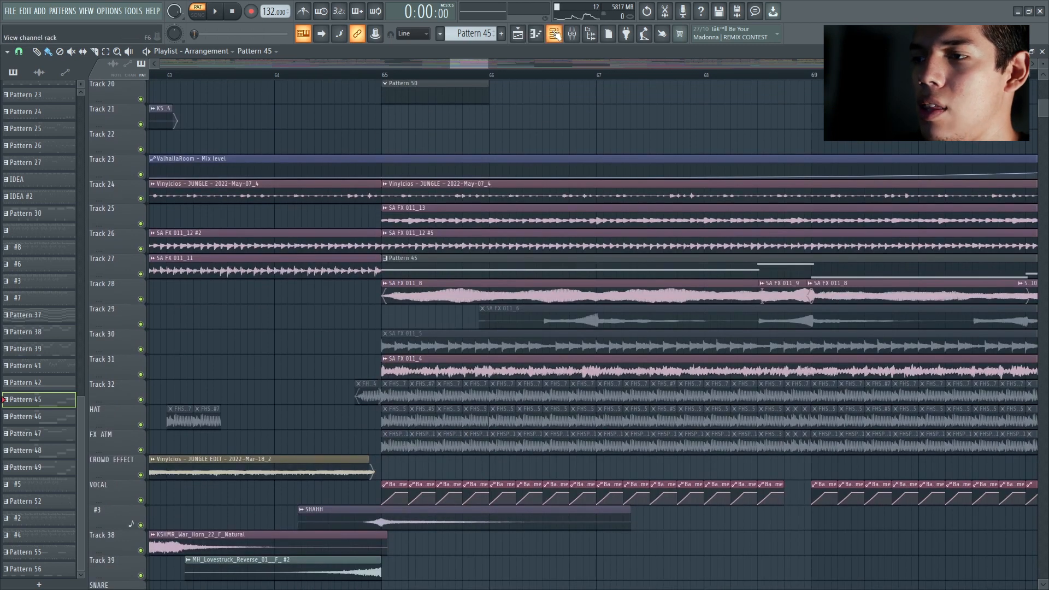
left_click(554, 33)
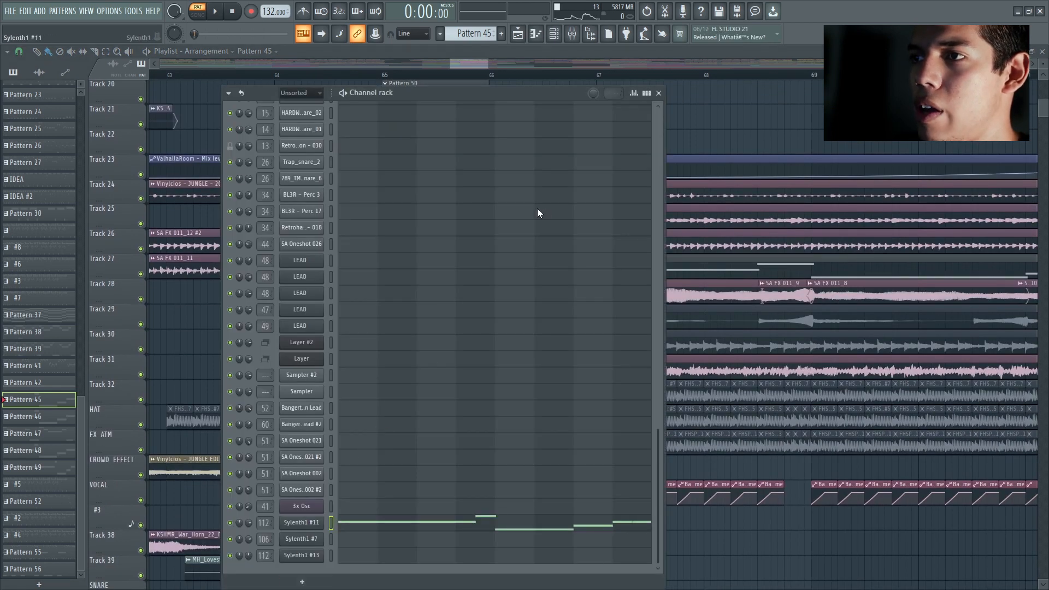
key("space")
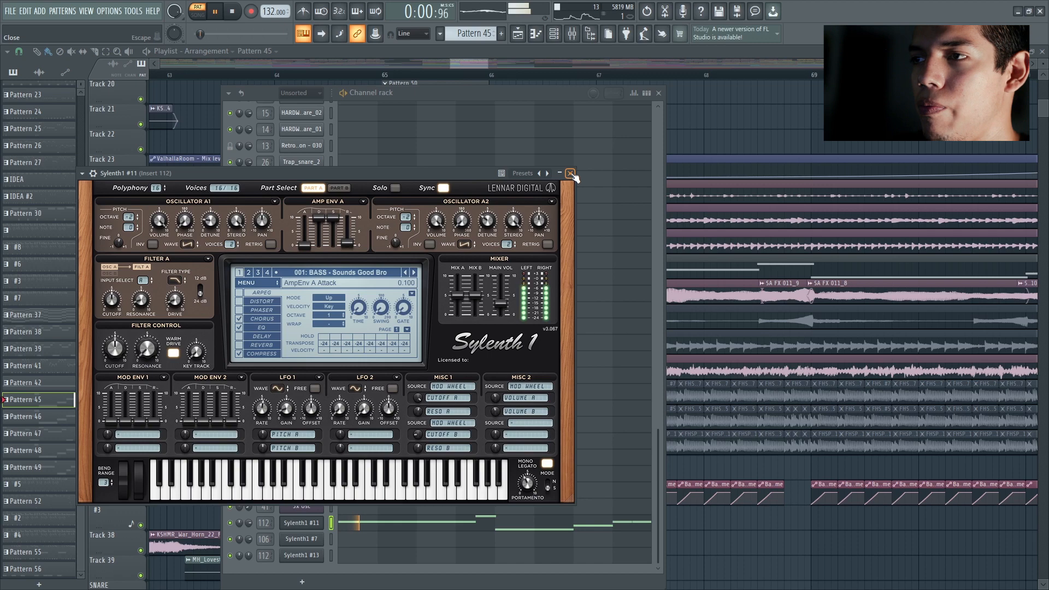
left_click(571, 173)
left_click(658, 92)
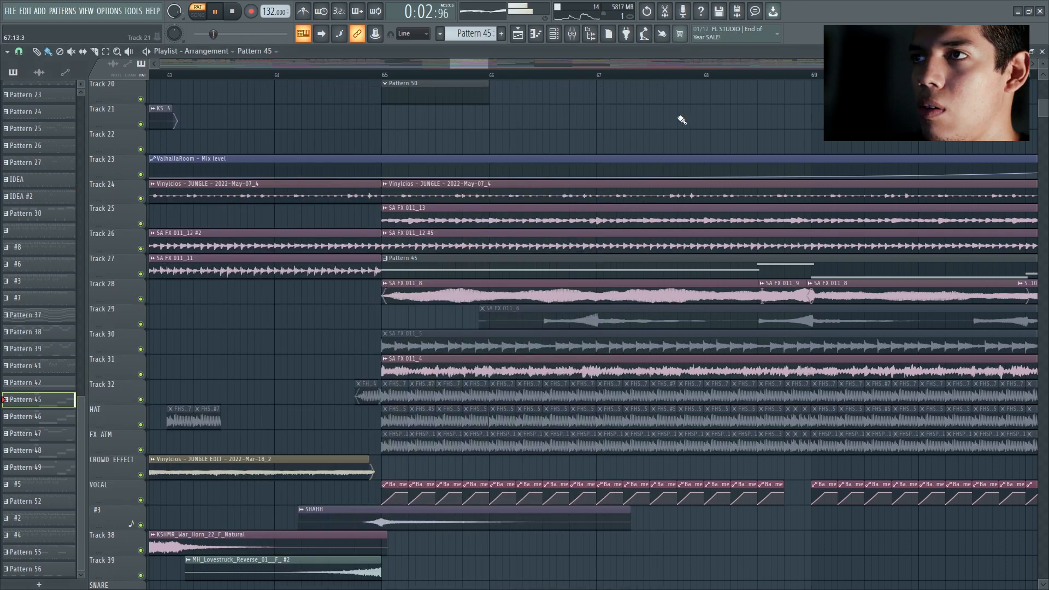
Step: Play the full arrangement from bar 65 through the build-up to about bar 72, then stop playback
left_click(375, 78)
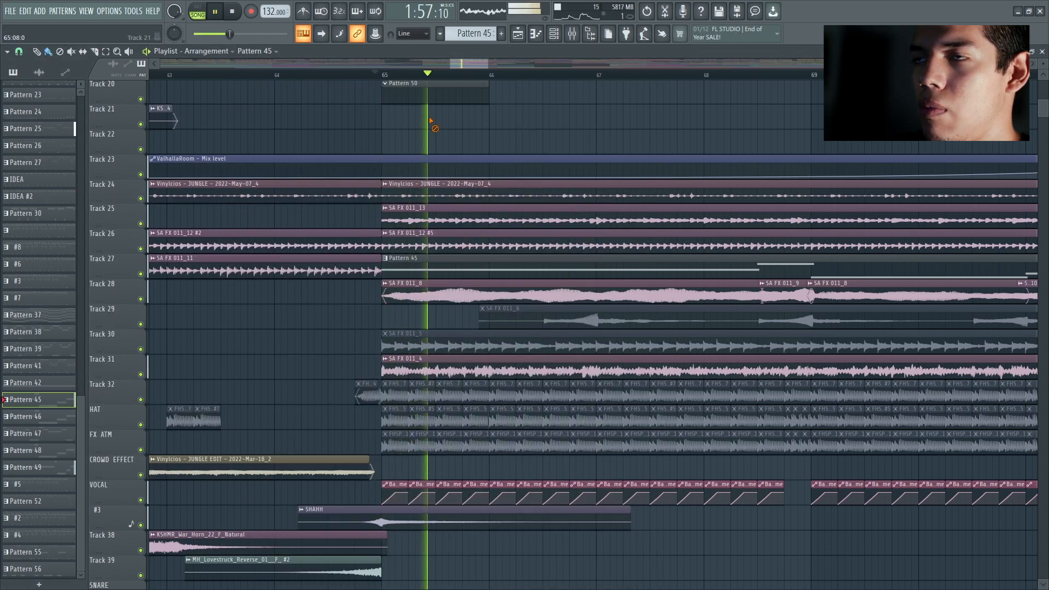
scroll(667, 228, "up", 4)
scroll(668, 227, "up", 3)
scroll(666, 225, "down", 2)
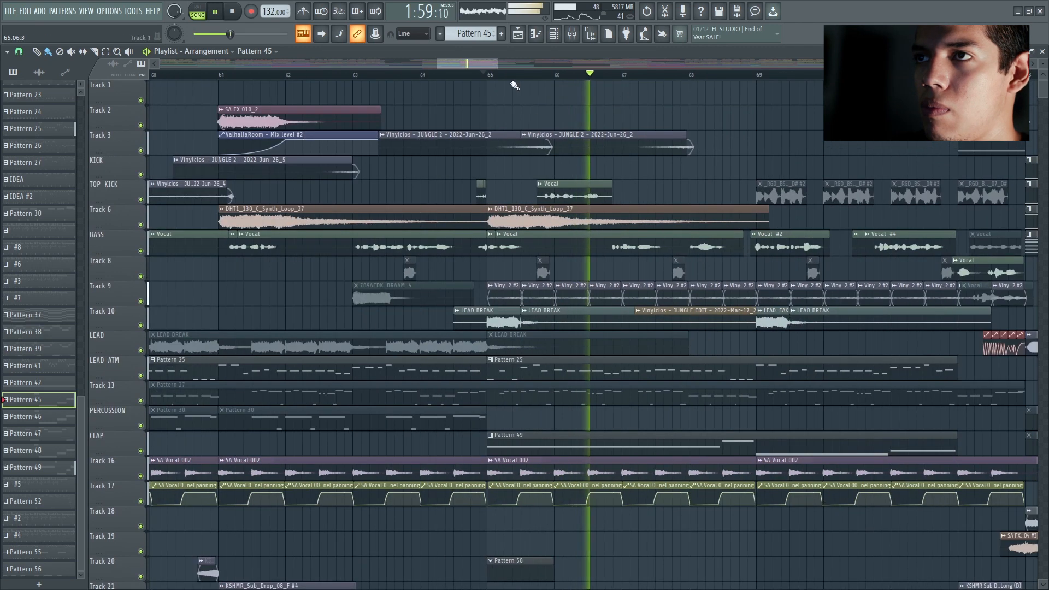
left_click_drag(498, 64, 530, 64)
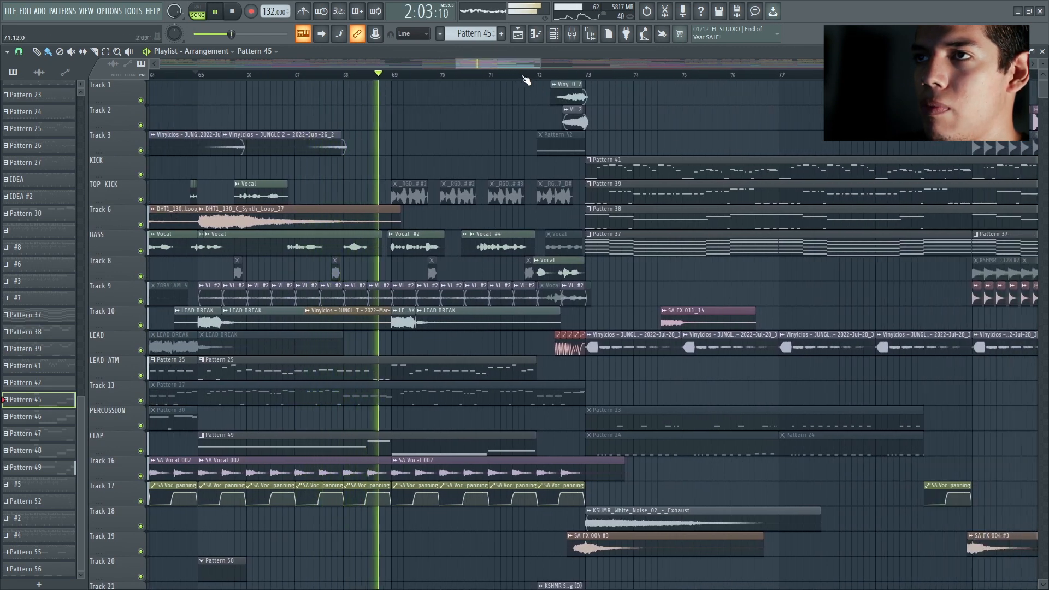
left_click_drag(522, 65, 527, 65)
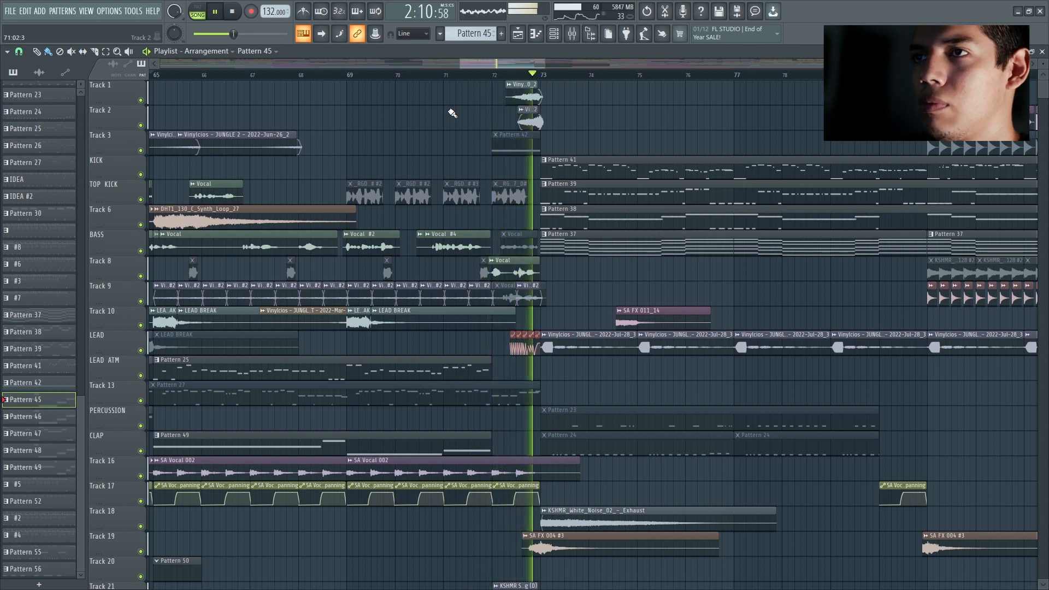
key("space")
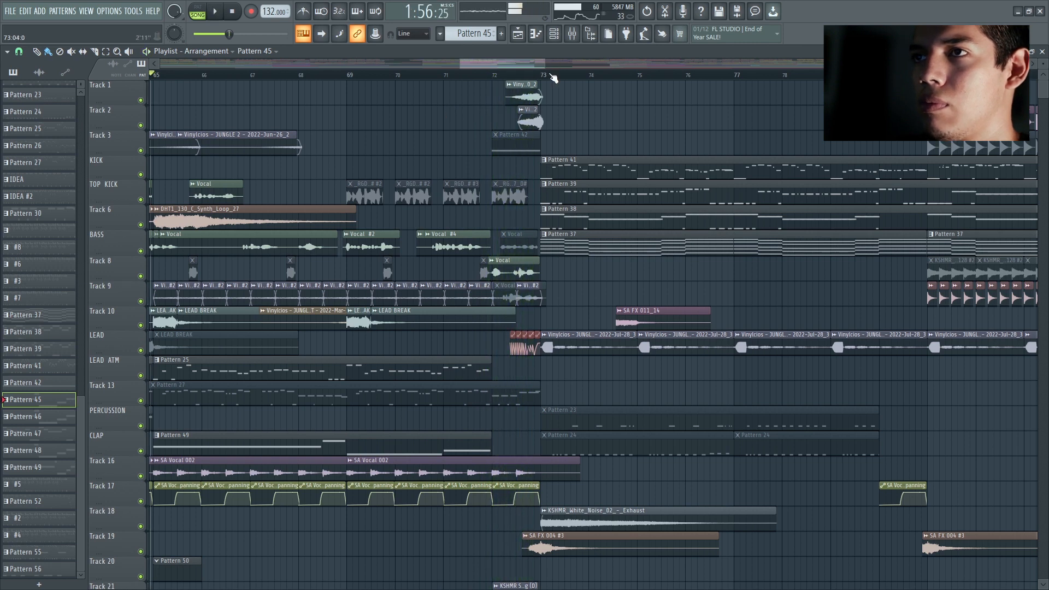
Step: Play the transition from the end of the build-up at bar 72 into the drop at bar 73
mouse_move(513, 65)
left_mouse_down()
mouse_move(433, 63)
mouse_move(514, 64)
left_mouse_up()
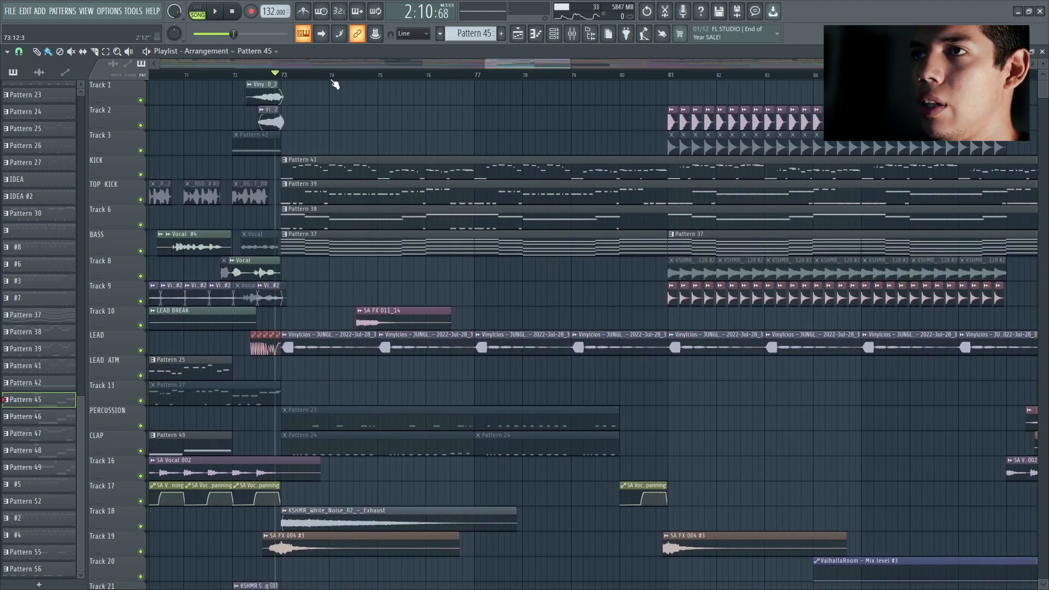
scroll(346, 126, "up", 2)
key("space")
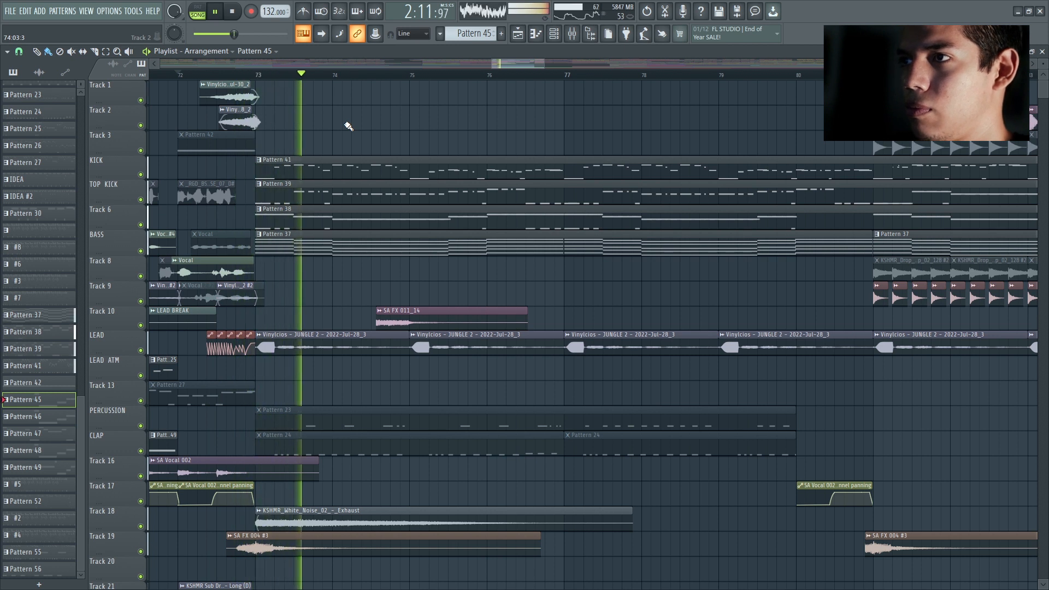
key("space")
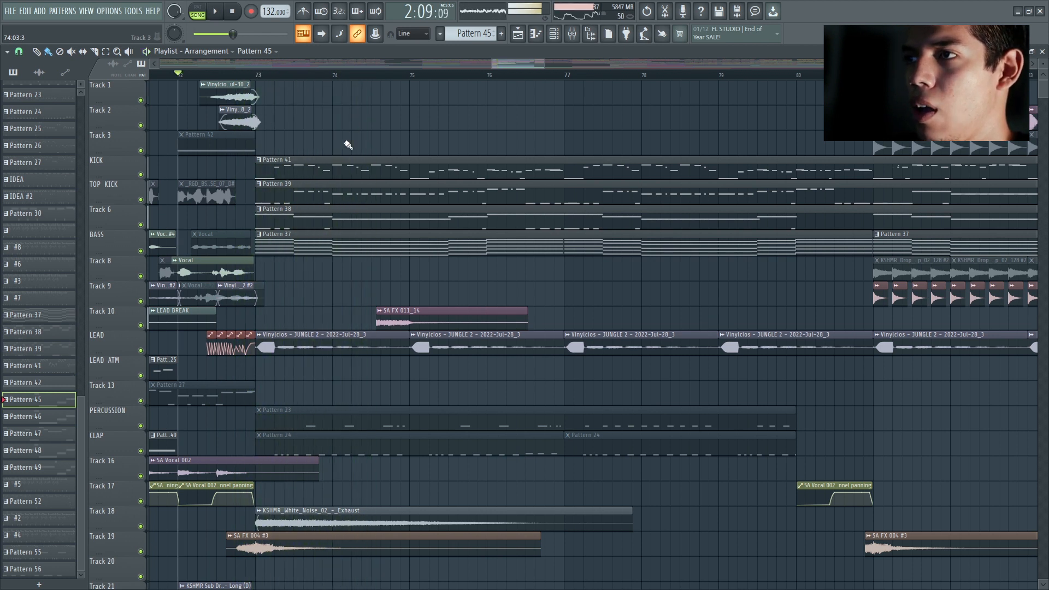
Step: Examine Pattern 41's notes and lead channels in the channel rack, and play the pattern on its own
left_click(313, 176)
double_click(415, 161)
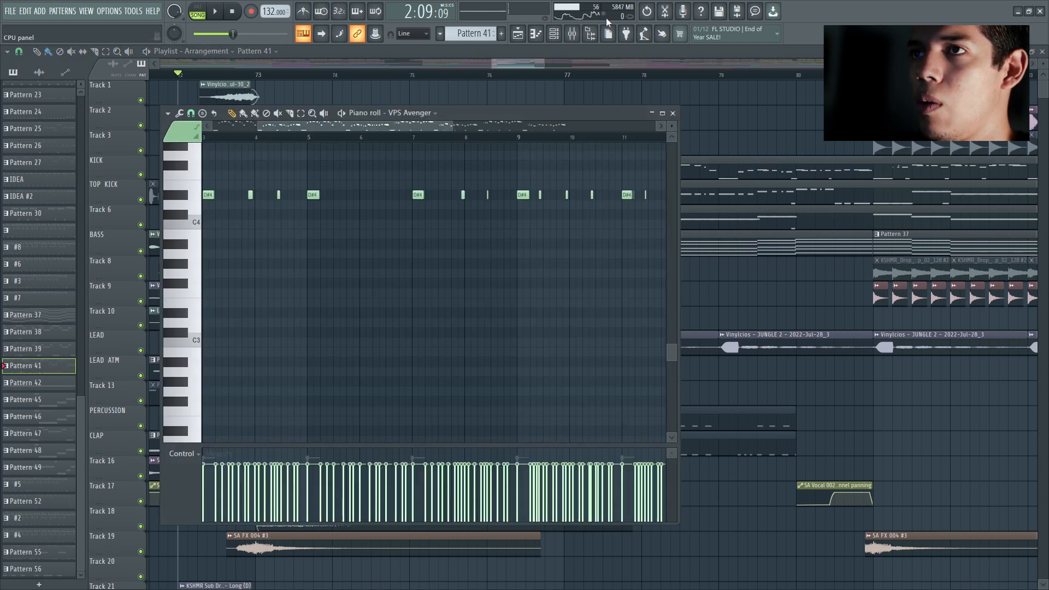
left_click(562, 35)
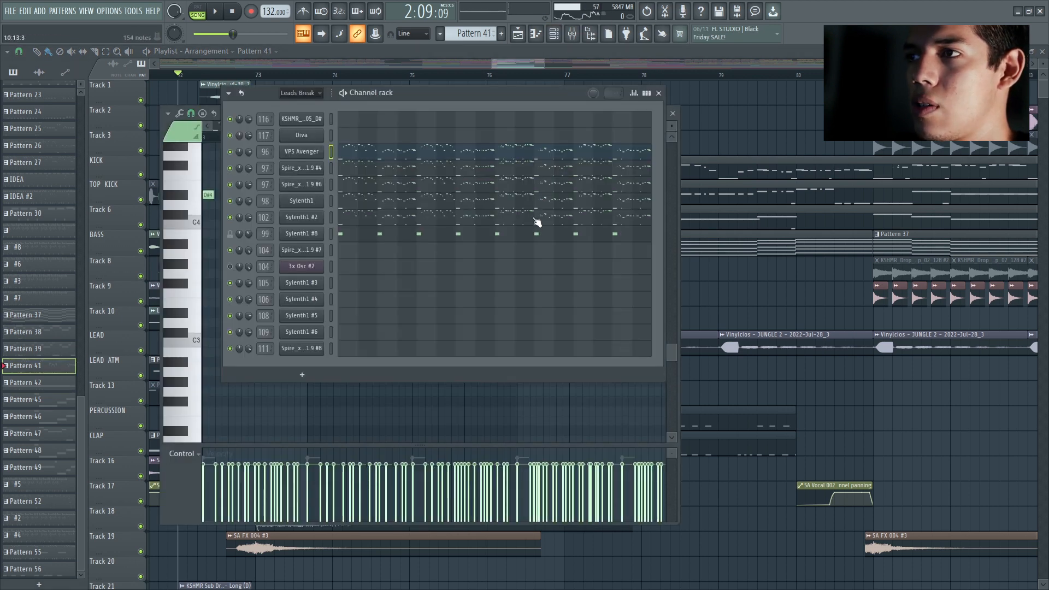
left_click(673, 114)
left_click_drag(467, 94, 528, 143)
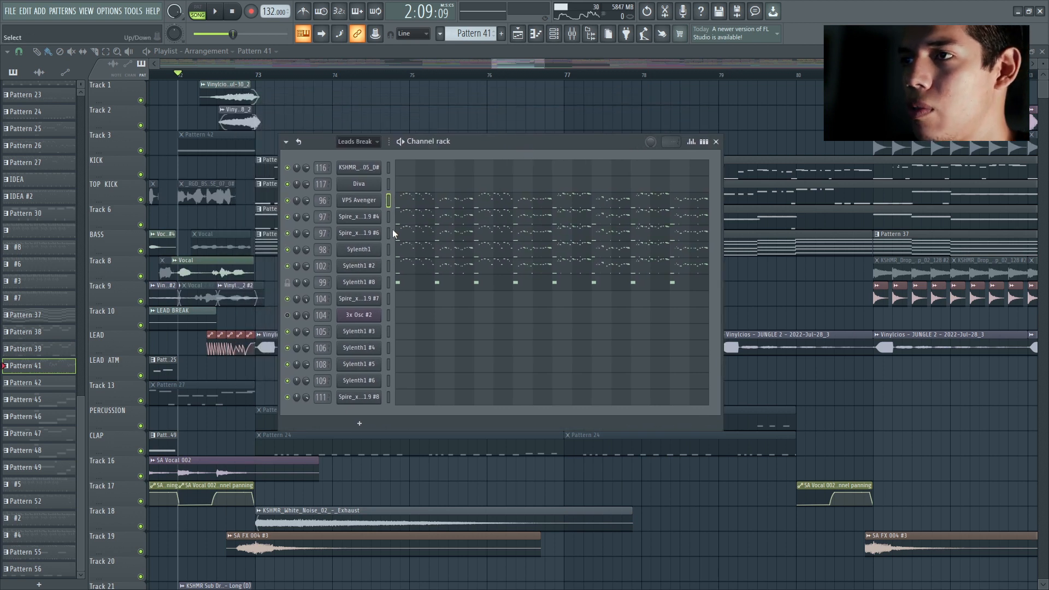
key("l")
key("space")
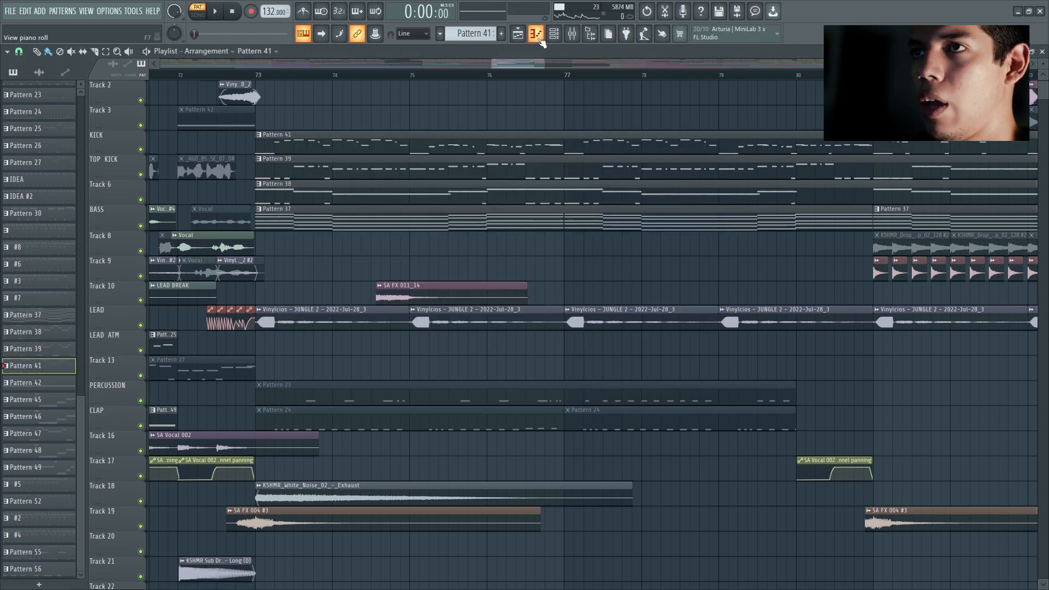
Step: Stop the pattern and bring up the VPS Avenger mixer insert with its effect slots
left_click(553, 33)
scroll(432, 236, "up", 4)
double_click(323, 349)
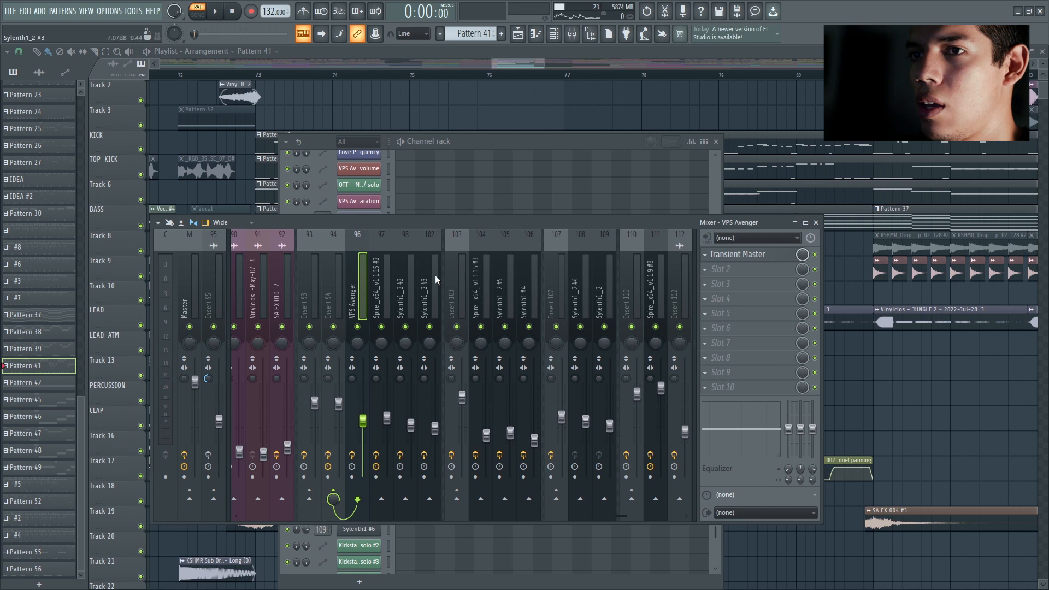
Step: Examine the FabFilter Pro-Q 2 and Fruity parametric EQ 2 curves on mixer Insert 94
scroll(427, 284, "up", 3)
left_click(408, 292)
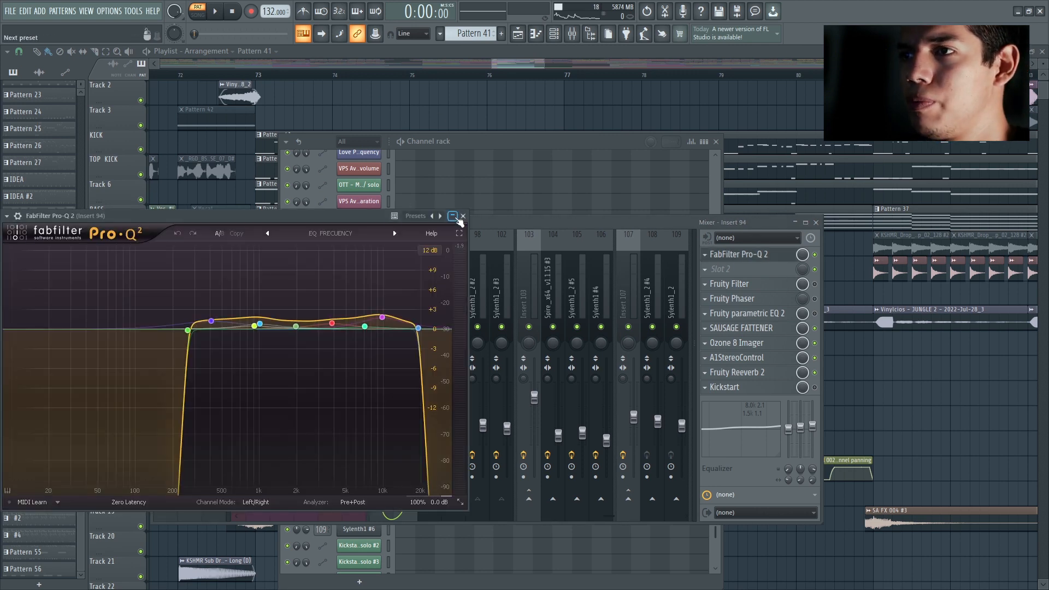
left_click(463, 217)
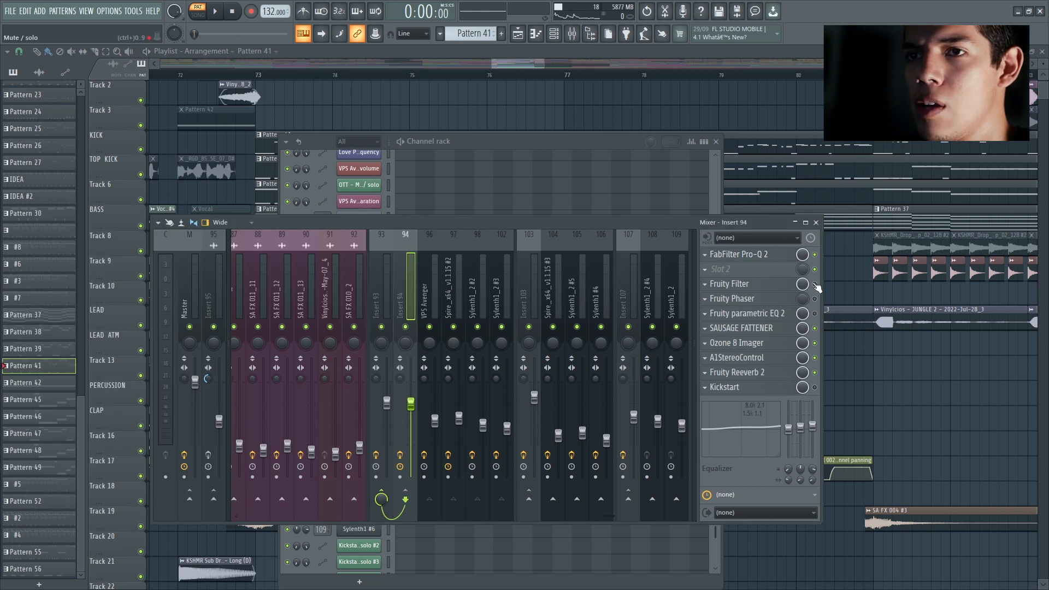
left_click(780, 317)
left_click(443, 160)
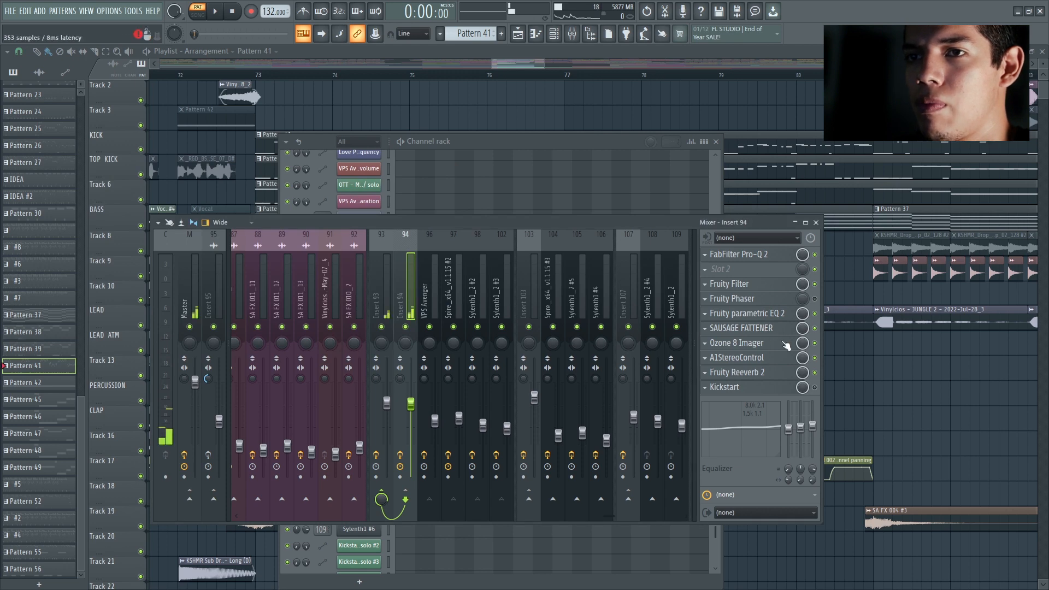
left_click(769, 317)
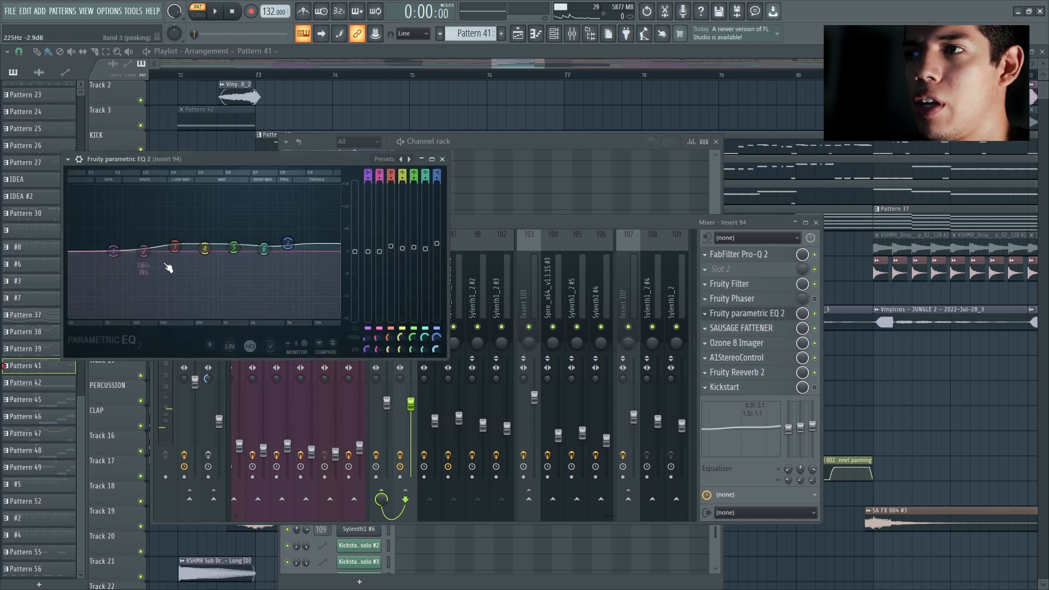
left_click(443, 160)
Step: Examine the Sausage Fattener, Ozone 8 Imager and Fruity Reeverb 2 settings on Insert 94
left_click(756, 328)
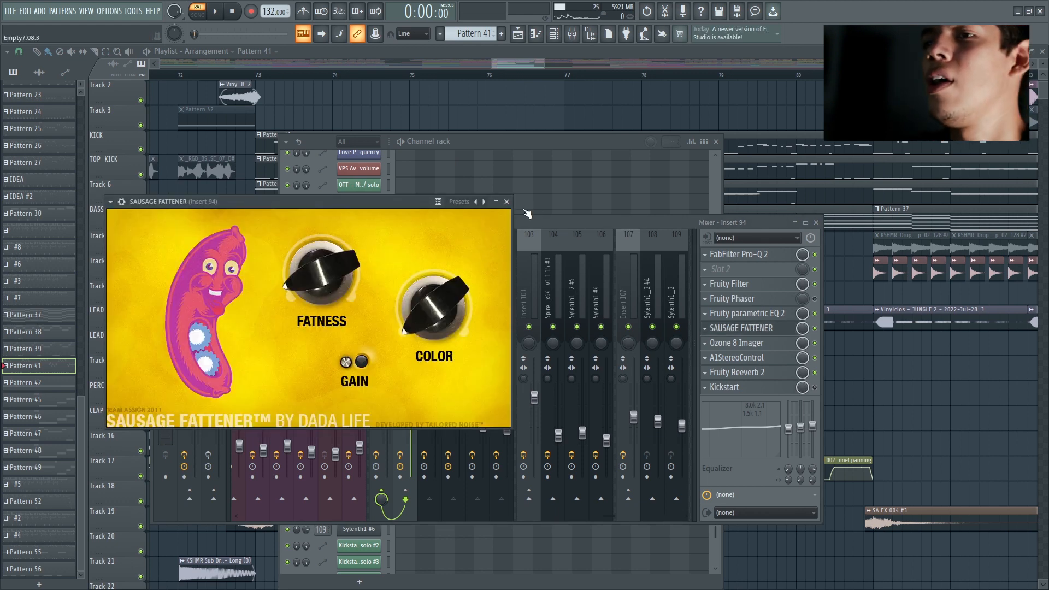
left_click(507, 201)
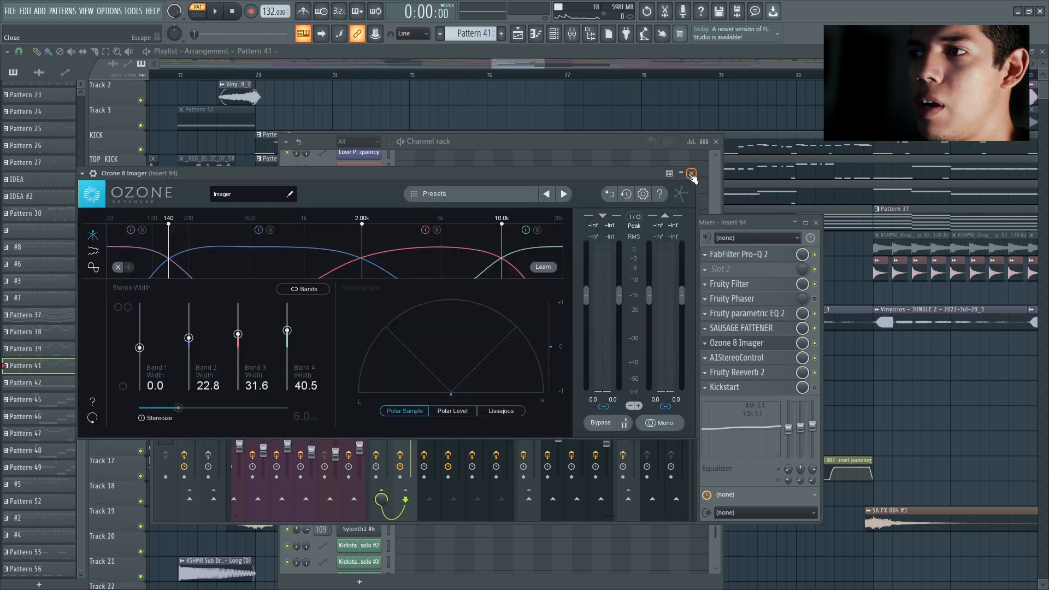
left_click(692, 174)
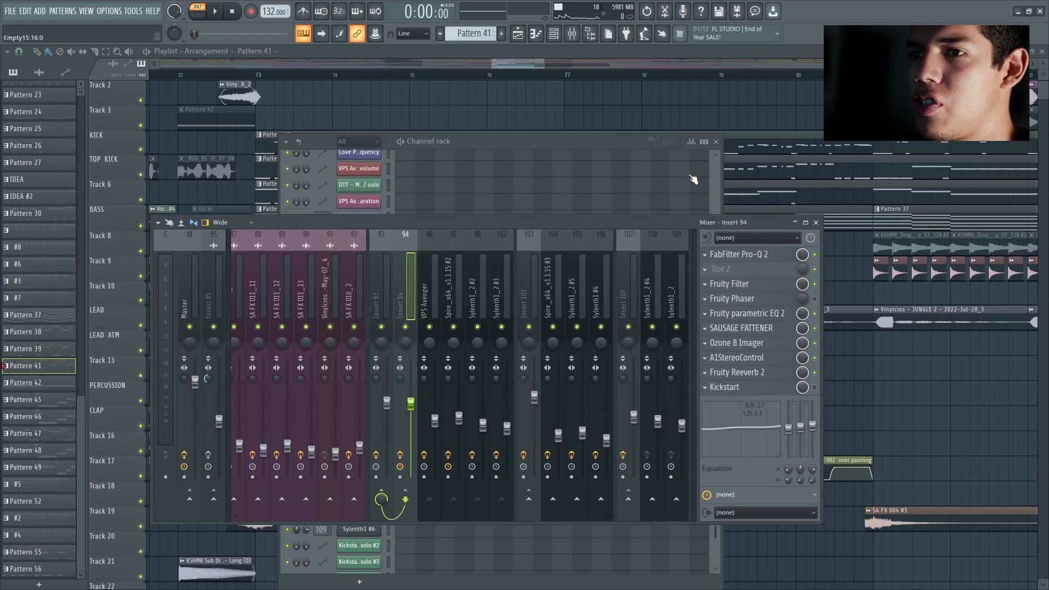
left_click(770, 377)
left_click(480, 111)
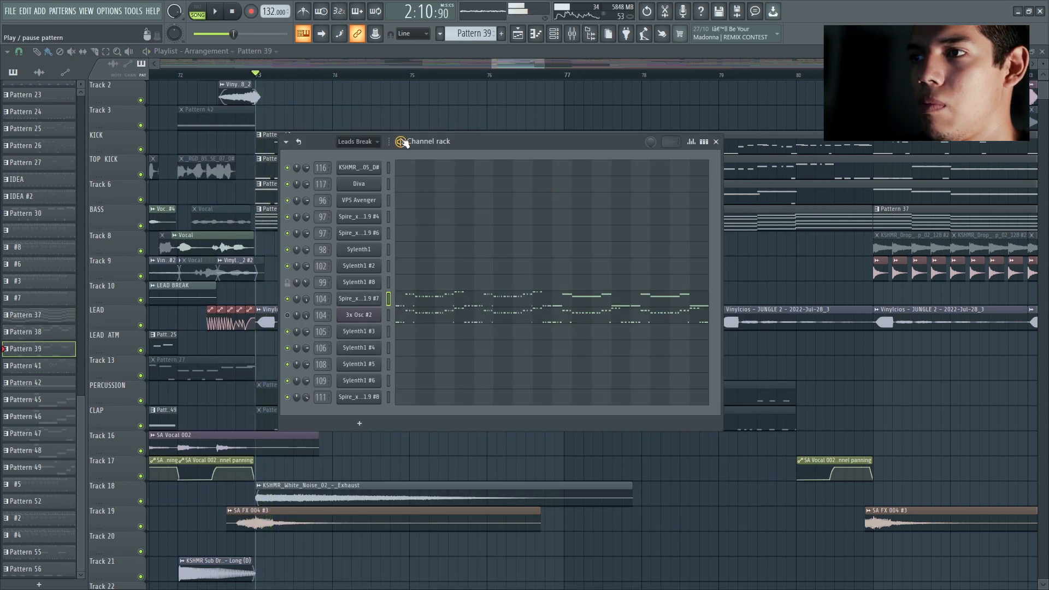
Step: Audition Pattern 39 from the channel rack on its own, and close the rack
key("space")
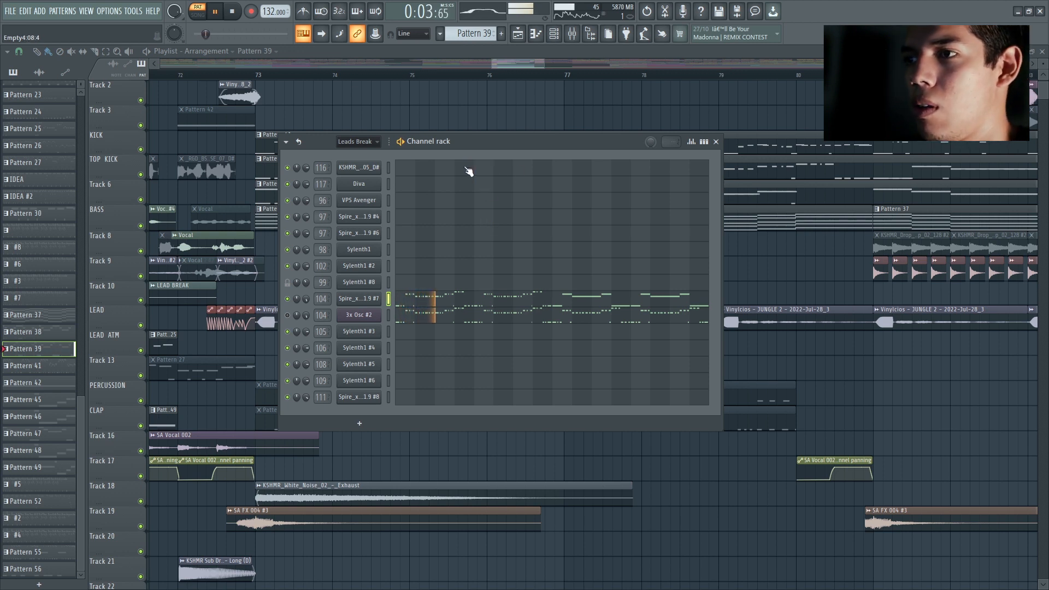
left_click(716, 143)
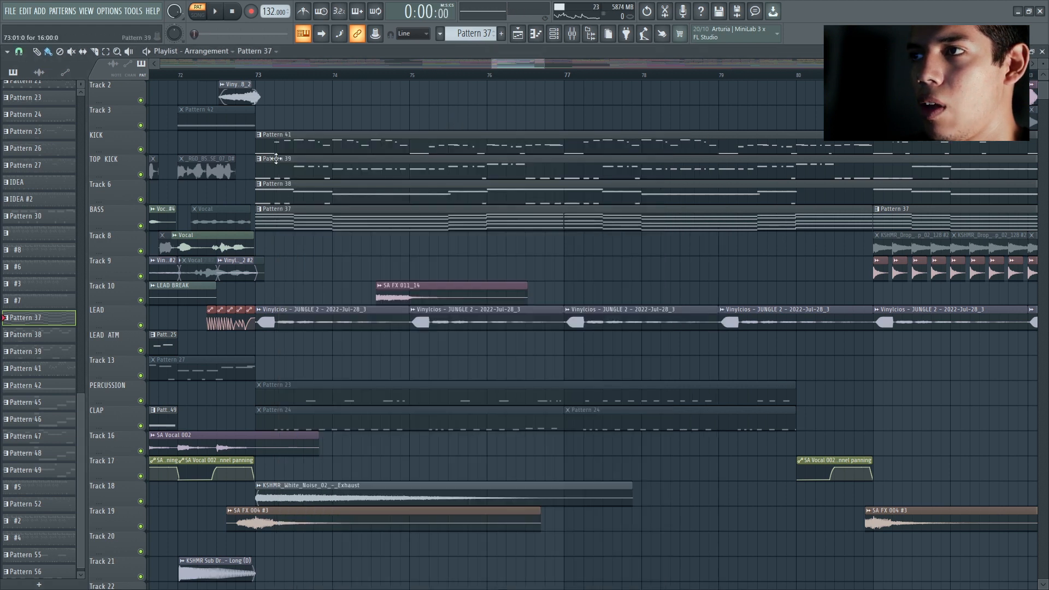
Step: Play the full drop from just before bar 73 to about bar 75, and stop playback
scroll(359, 249, "up", 1)
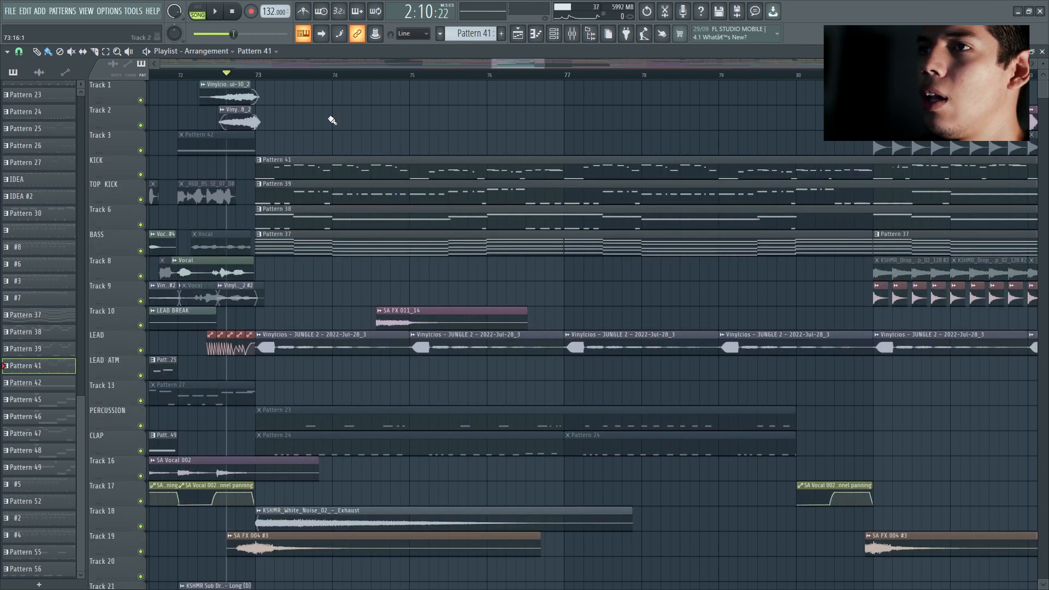
left_click_drag(537, 67, 533, 68)
key("space")
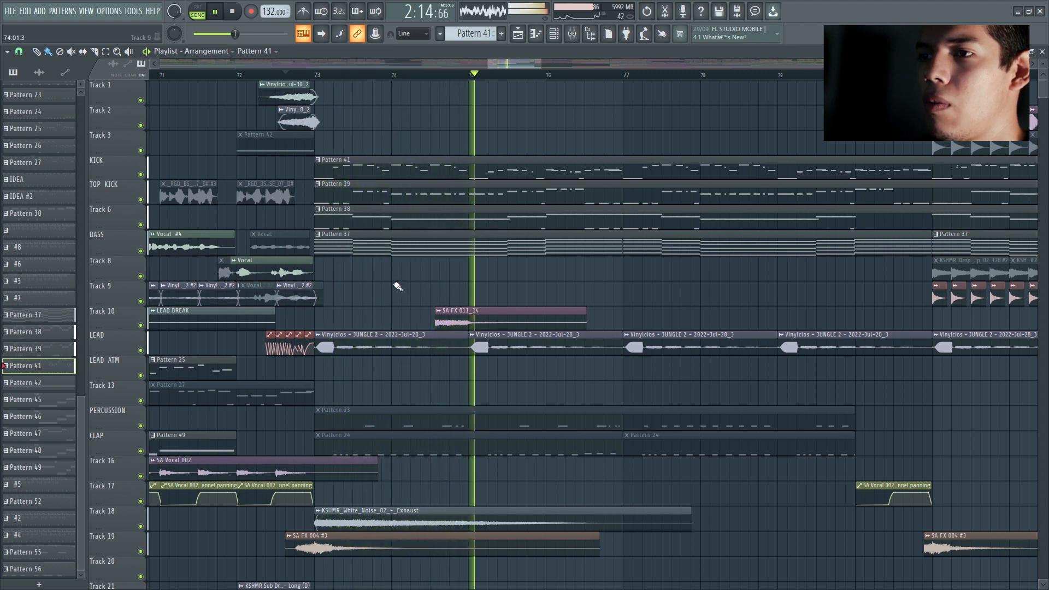
key("space")
Step: Solo the LEAD track and play its JUNGLE 2 clips from just before bar 73
scroll(416, 277, "down", 4)
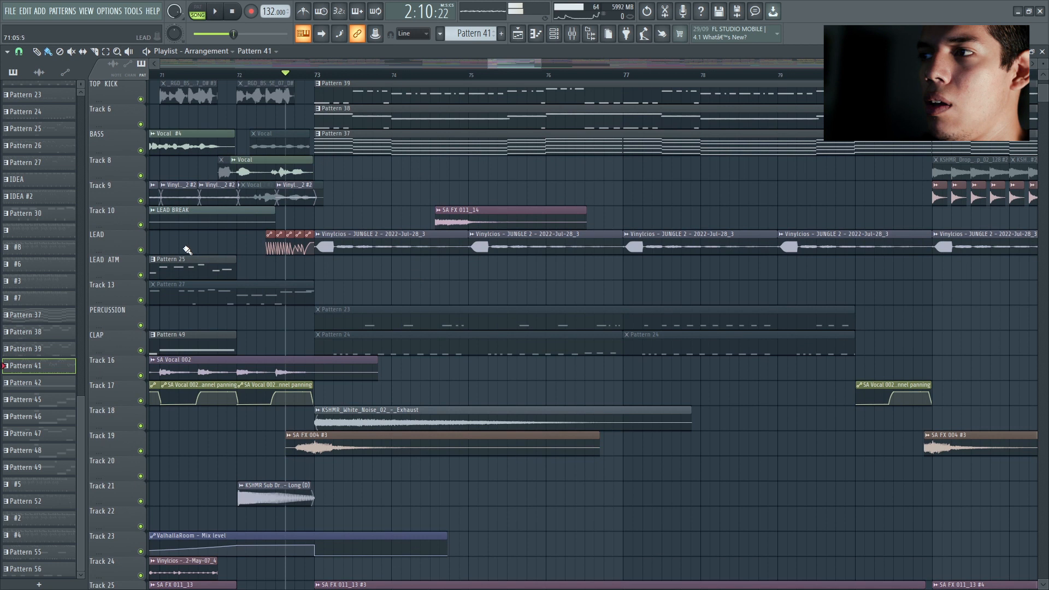
right_click(146, 250)
key("space")
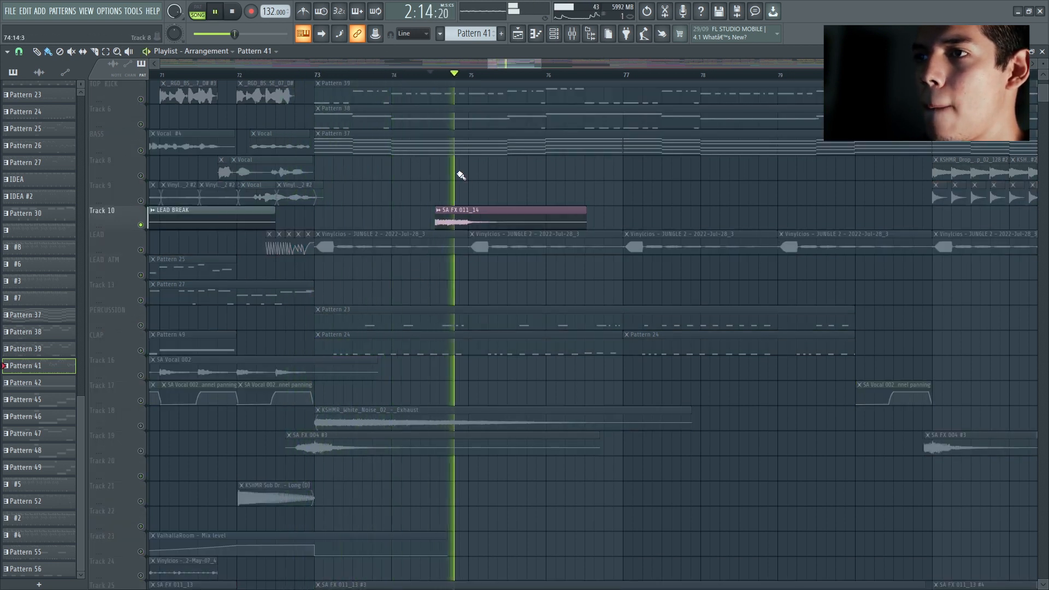
scroll(457, 172, "down", 1)
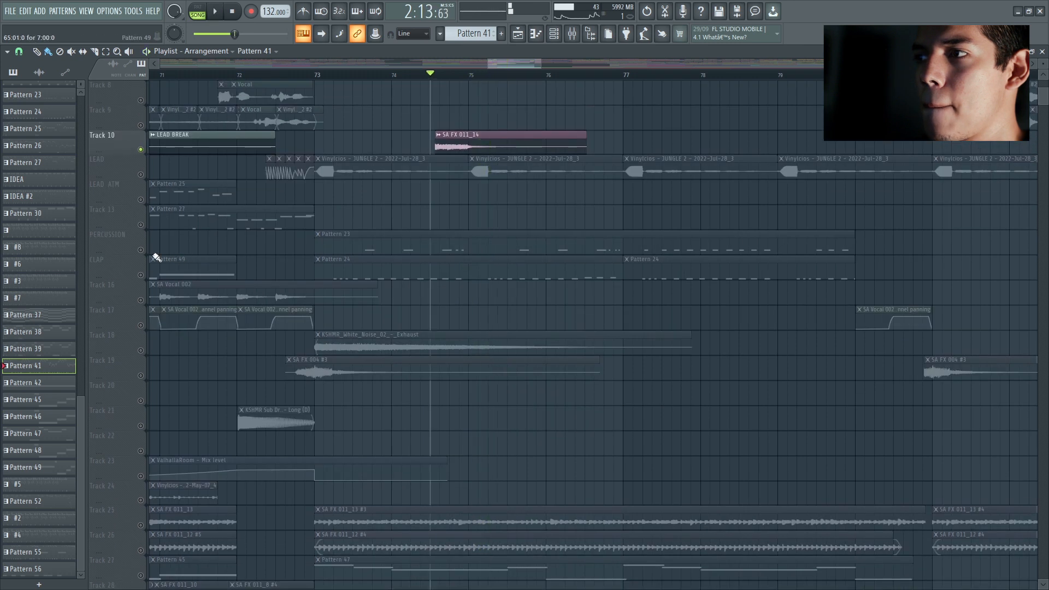
Step: Solo Track 18 and Track 19 and play the white noise exhaust with the SA FX 004 clip at bar 73
right_click(141, 249)
left_click(146, 273)
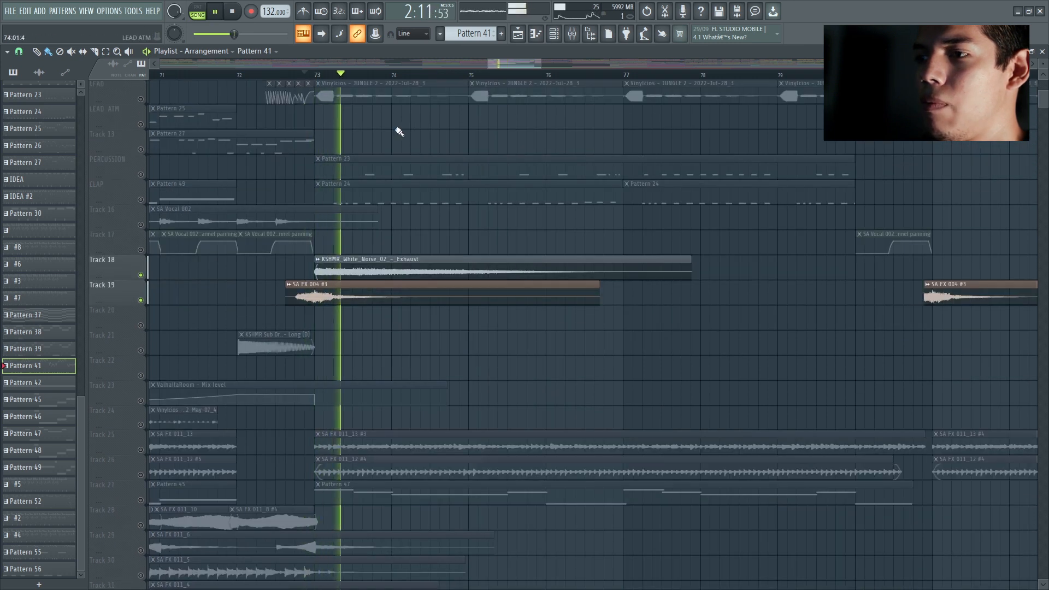
scroll(389, 136, "down", 3)
left_click(141, 149)
key("space")
left_click(141, 125)
key("space")
Step: Play the SA FX 011_13 and SA FX 011_12 loops on Tracks 25 and 26 soloed, checking Track 27 alongside them
left_click(140, 299)
left_click(140, 324)
scroll(448, 236, "down", 1)
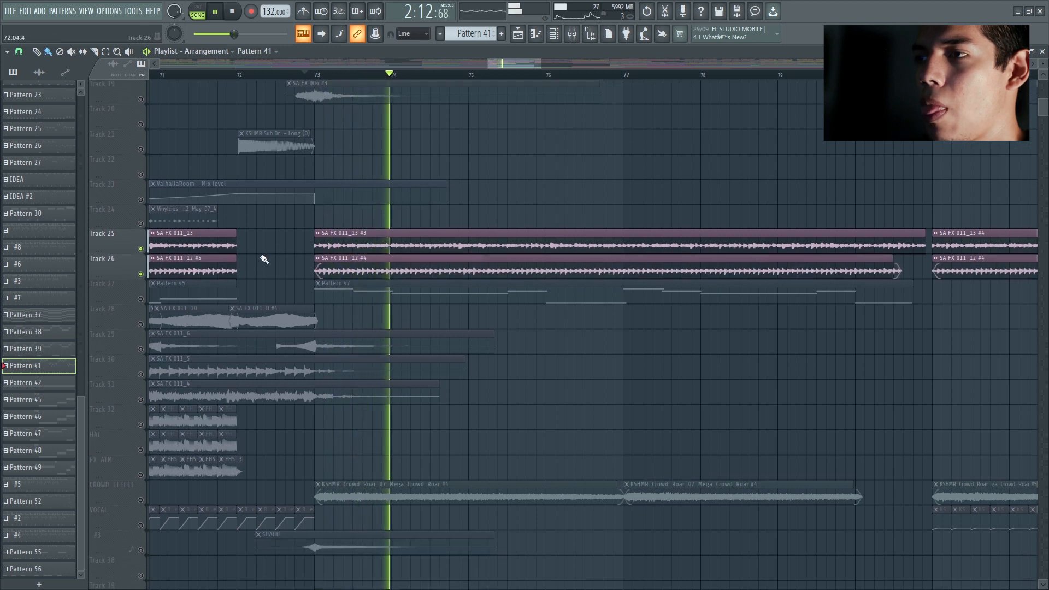
left_click(140, 299)
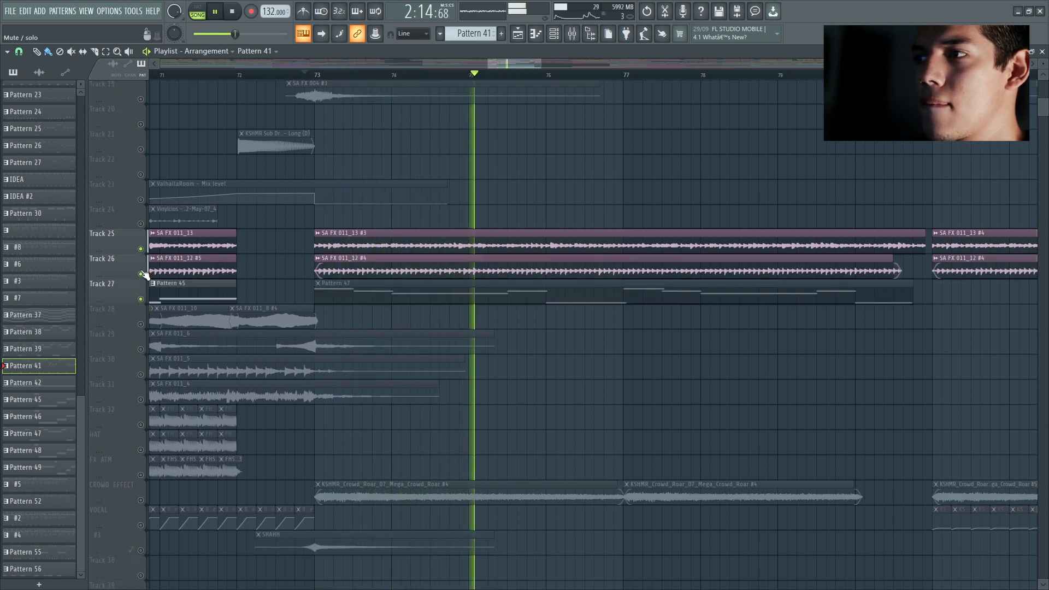
left_click(140, 274)
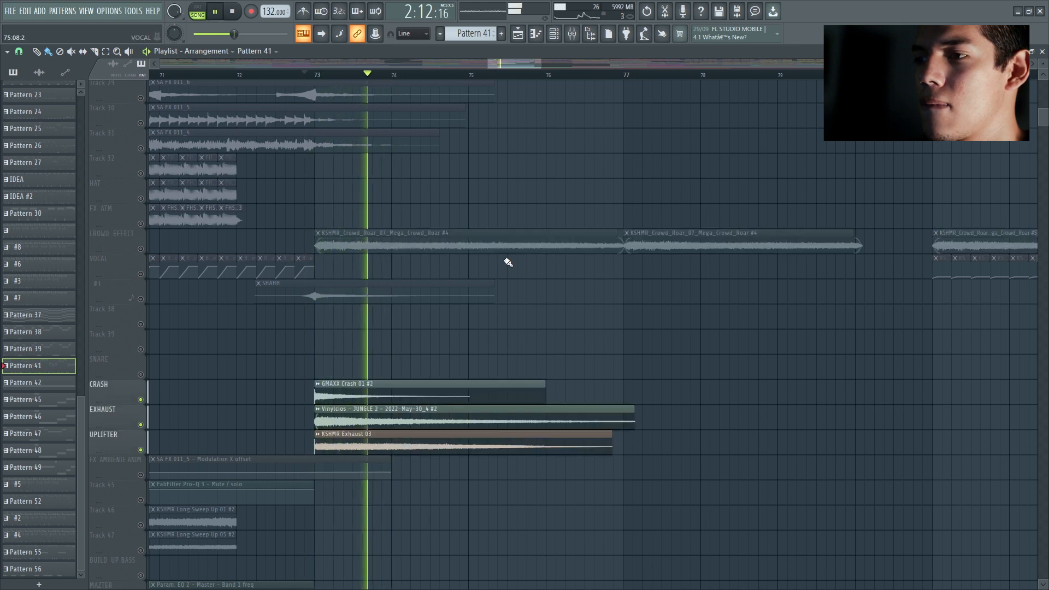
Step: Play the soloed CRASH, EXHAUST and UPLIFTER tracks at bar 73, and restore all tracks
scroll(505, 261, "down", 3)
key("space")
scroll(480, 300, "up", 4)
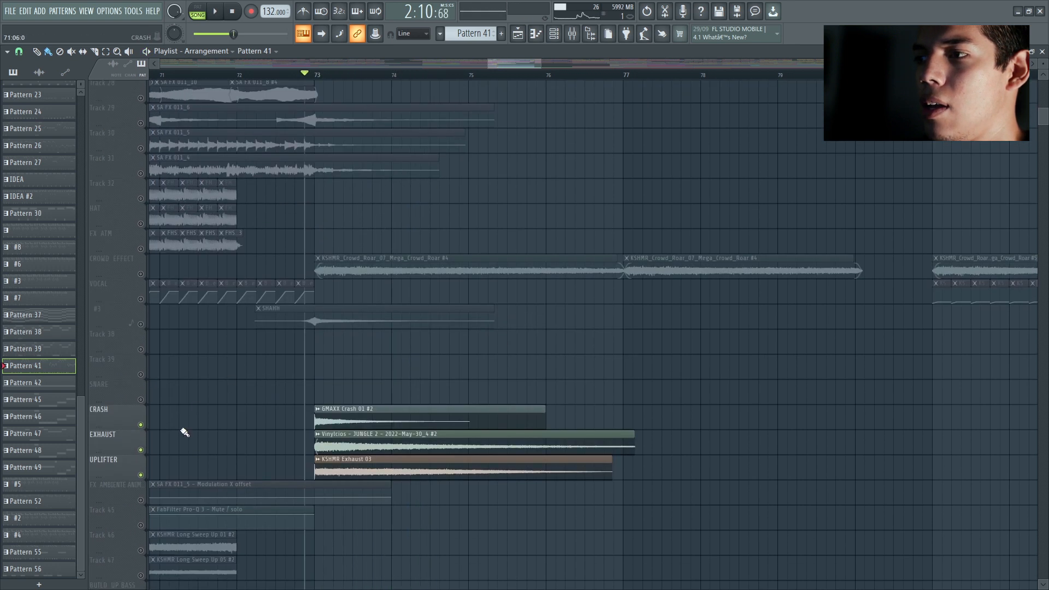
right_click(141, 425)
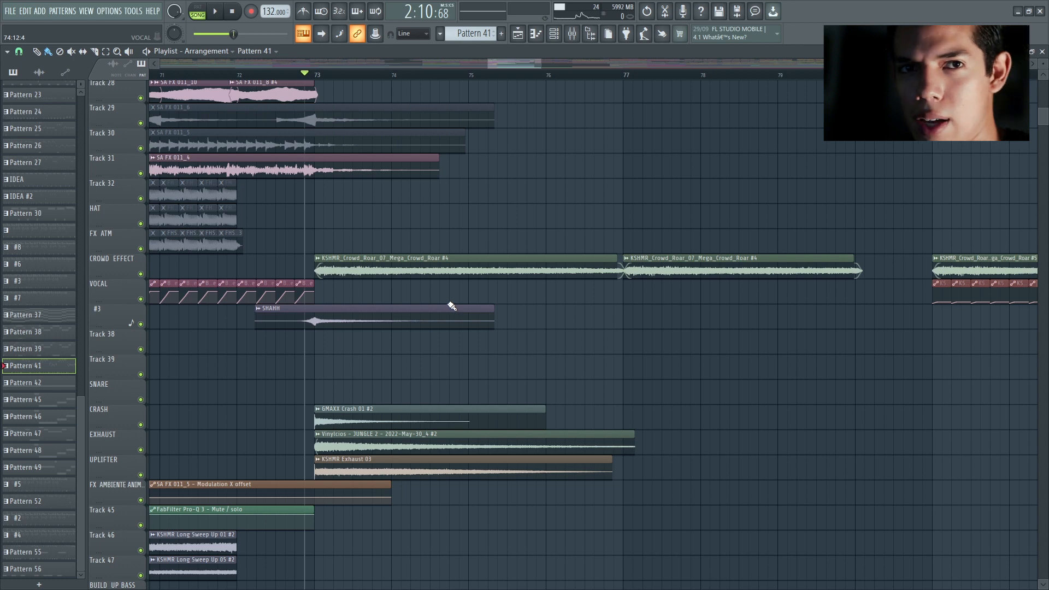
Step: Play the drop from bar 73 to about bar 75 with every track active, and stop playback
scroll(468, 260, "up", 13)
scroll(474, 242, "down", 3)
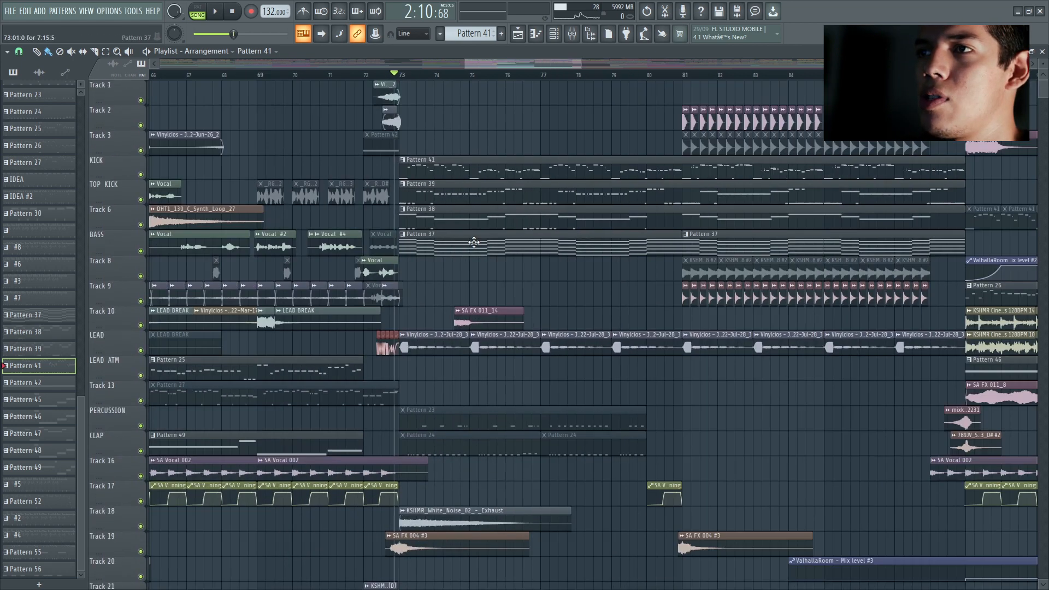
scroll(491, 65, "right", 2)
key("space")
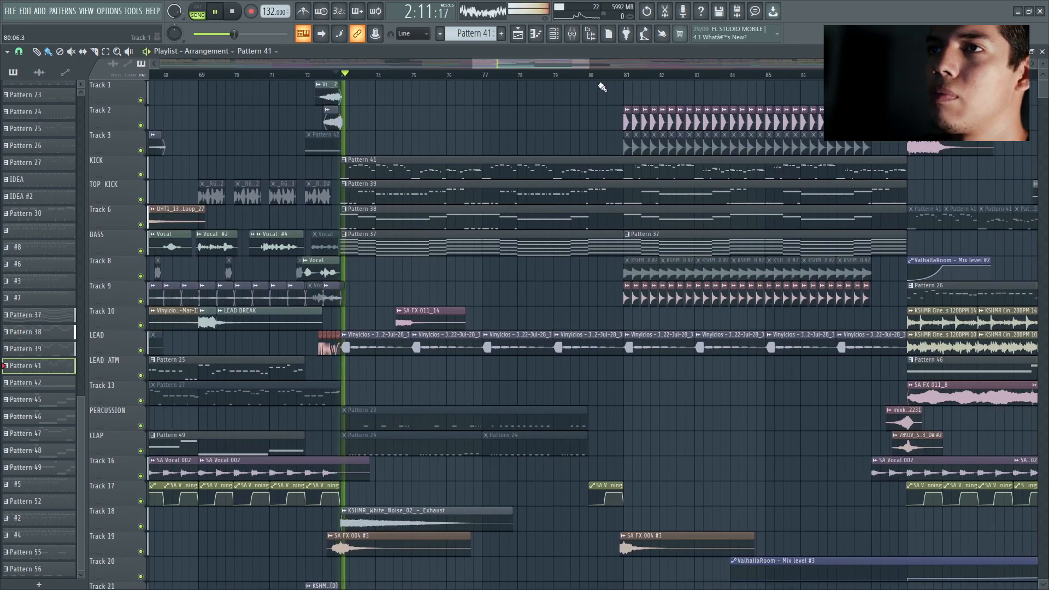
scroll(572, 69, "right", 3)
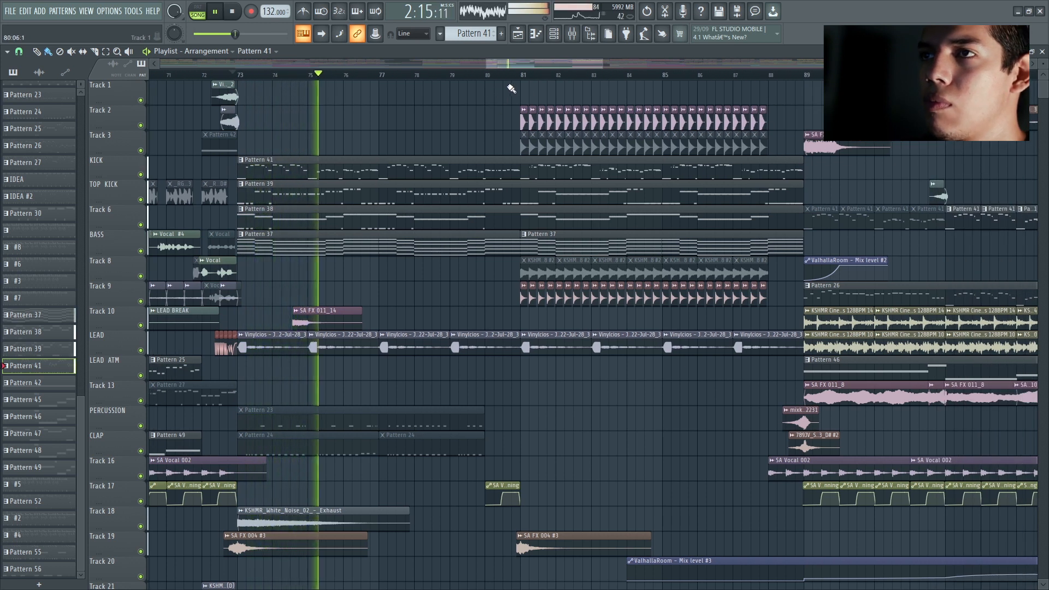
key("space")
Step: Play the transition from bar 80 into the drop's second half at bar 81 several times
left_click(509, 77)
left_click_drag(516, 60, 544, 61)
scroll(546, 104, "up", 3)
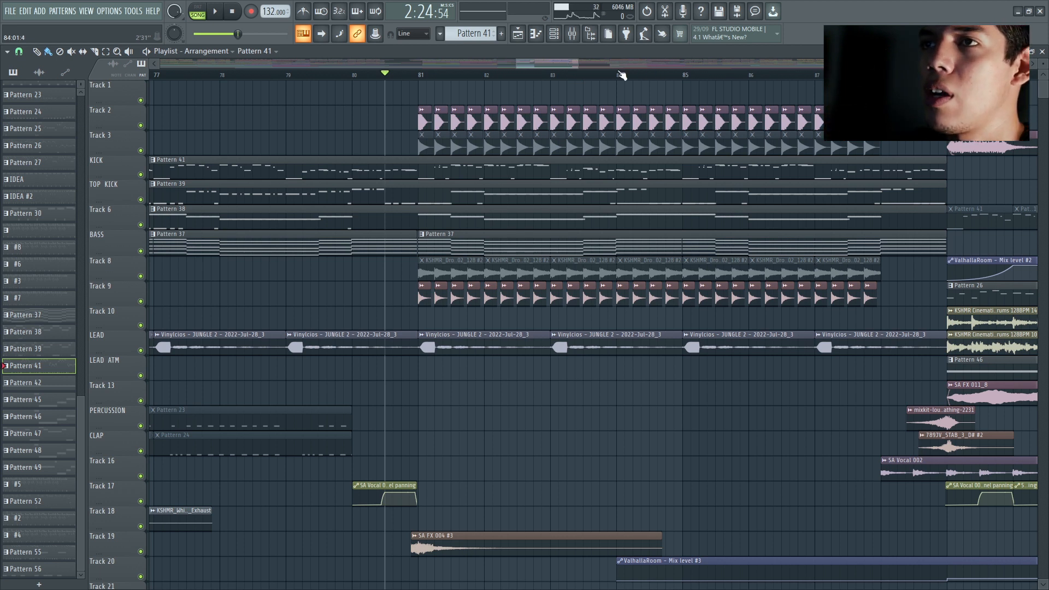
key("space")
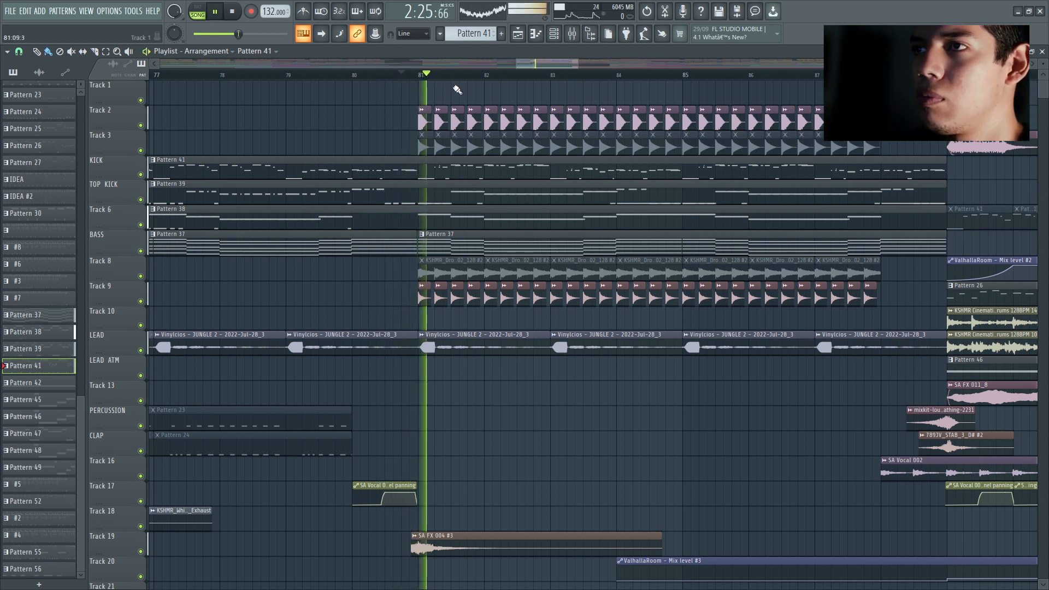
key("space")
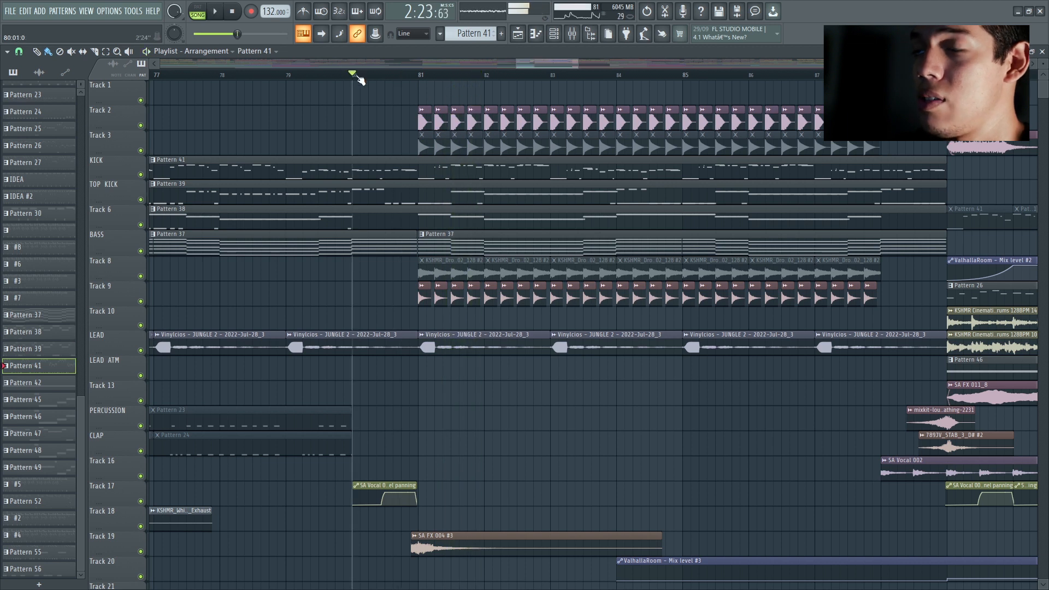
key("space")
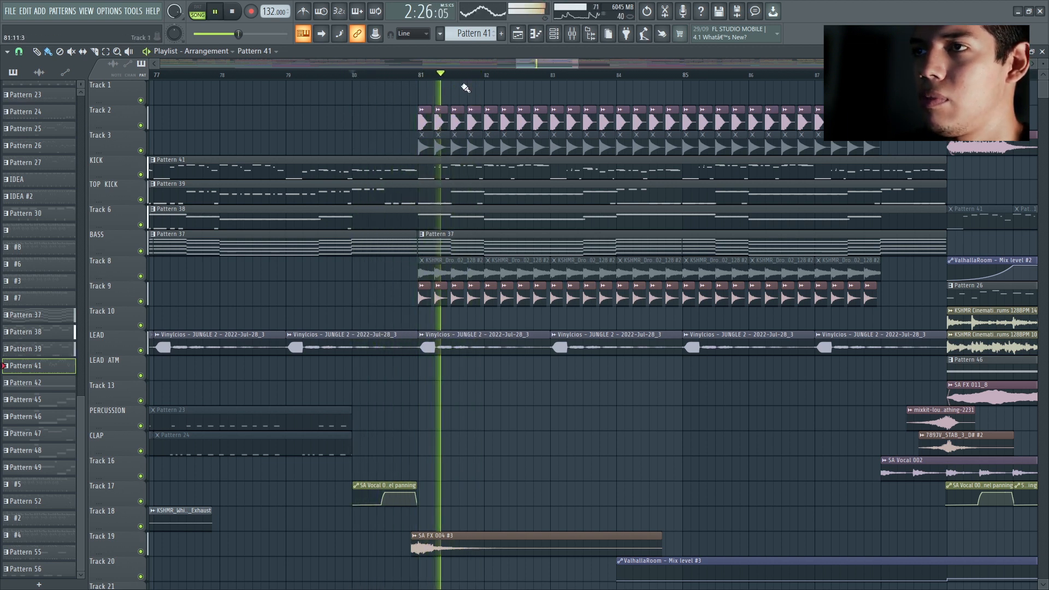
key("space")
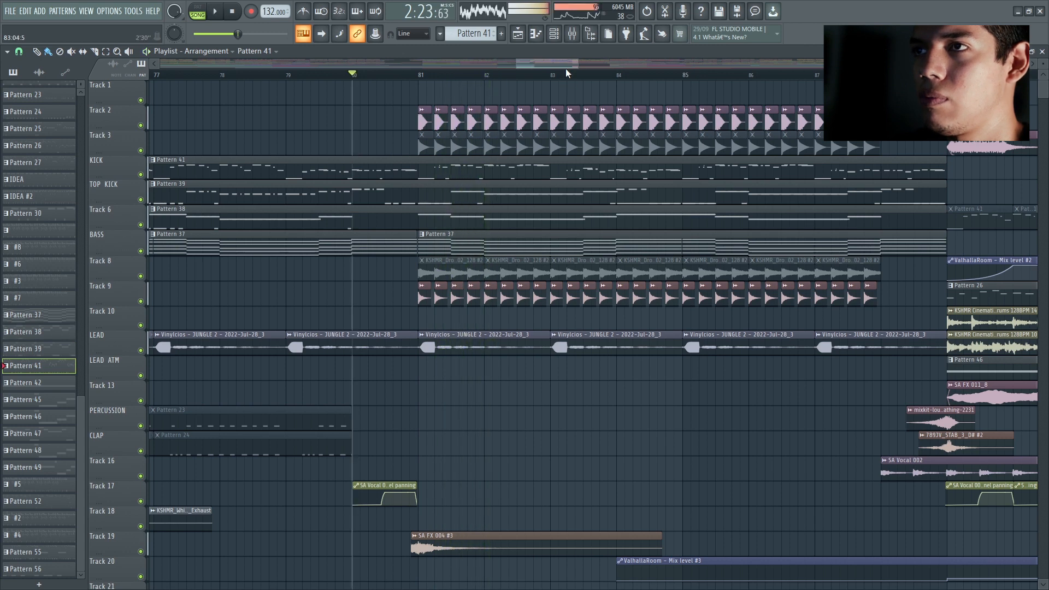
Step: Play from bar 81 and review the kick layers added in the drop's second half
left_click_drag(582, 67, 594, 67)
scroll(627, 110, "down", 3)
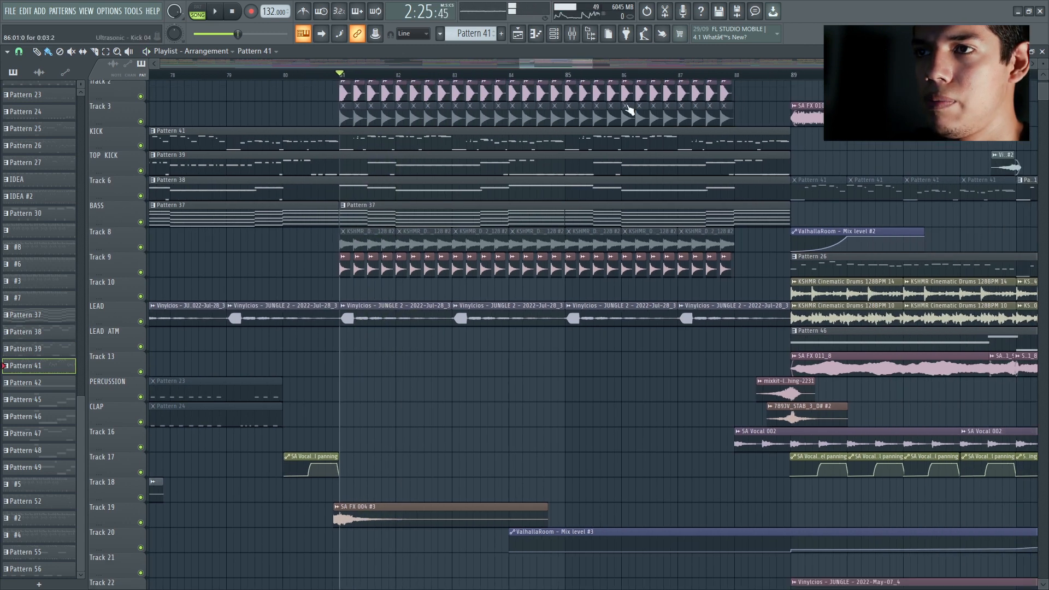
scroll(721, 150, "up", 3)
scroll(462, 77, "down", 3)
left_click_drag(500, 65, 533, 65)
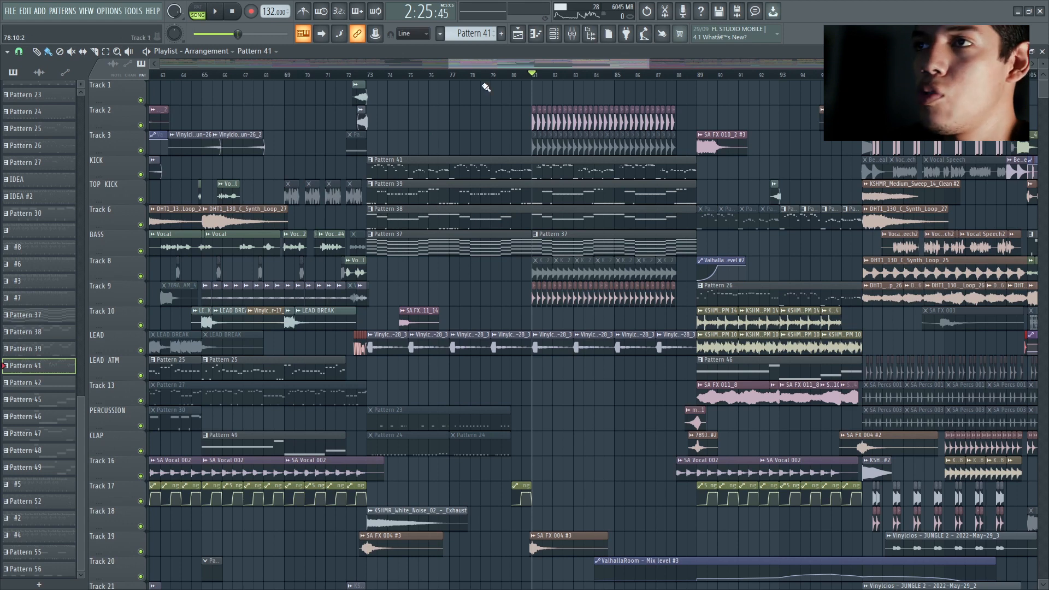
Step: Play the break section from bar 89, and compare it with the earlier section starting at bar 57
left_click_drag(488, 67, 472, 63)
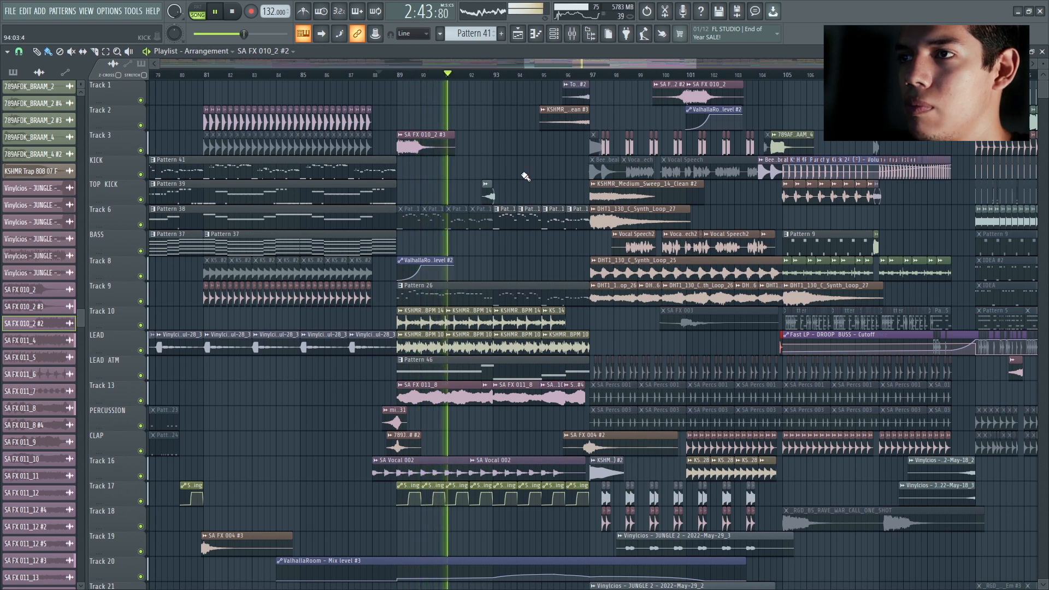
key("space")
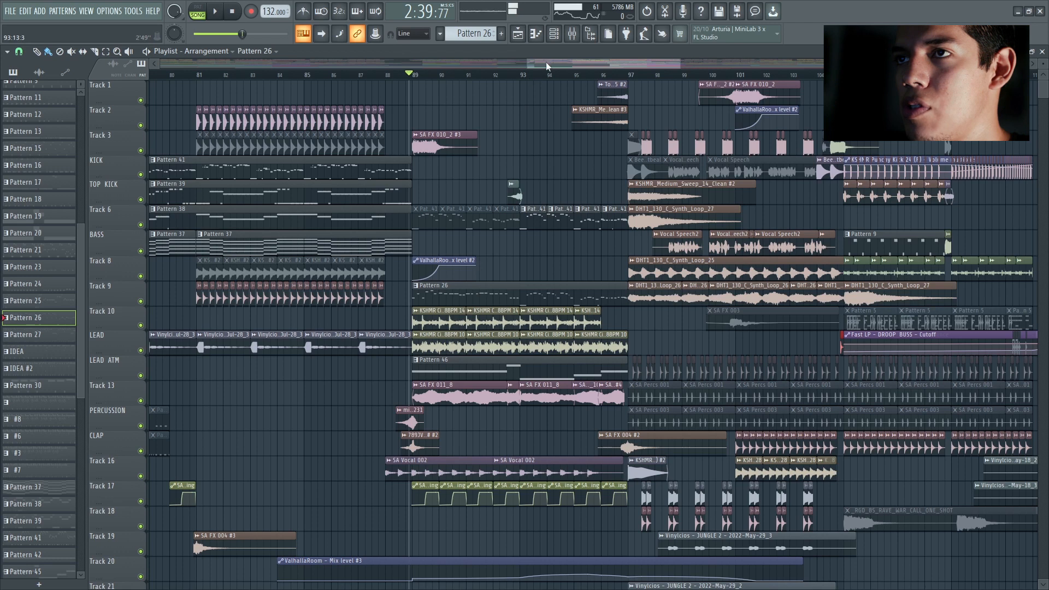
left_click_drag(546, 61, 418, 64)
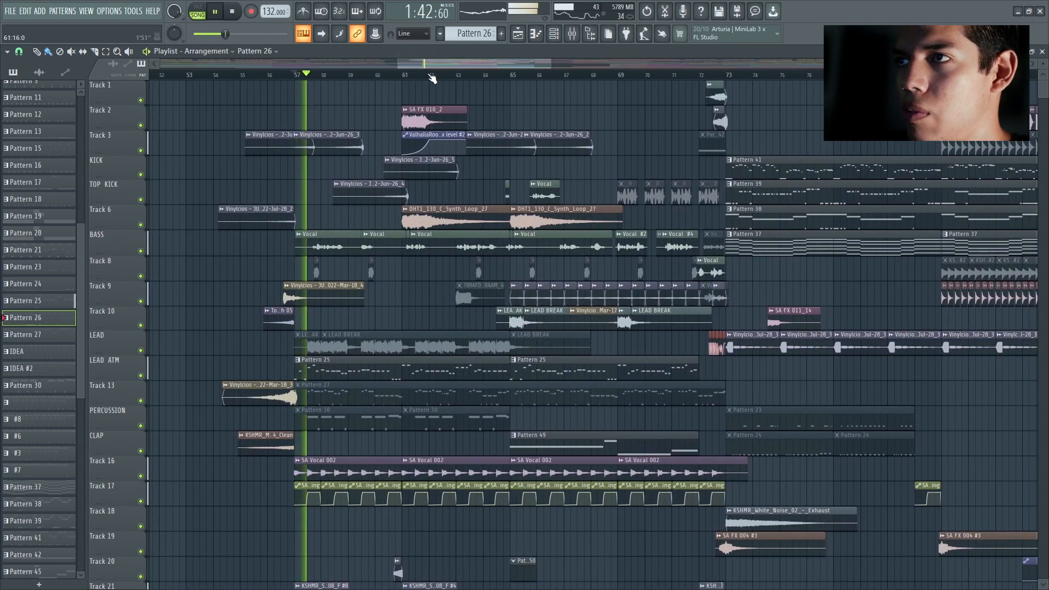
key("space")
Step: Play the break at bar 89 with Track 9's Pattern 26 soloed, and switch the solo to Track 10's cinematic drums
left_click_drag(438, 67, 555, 62)
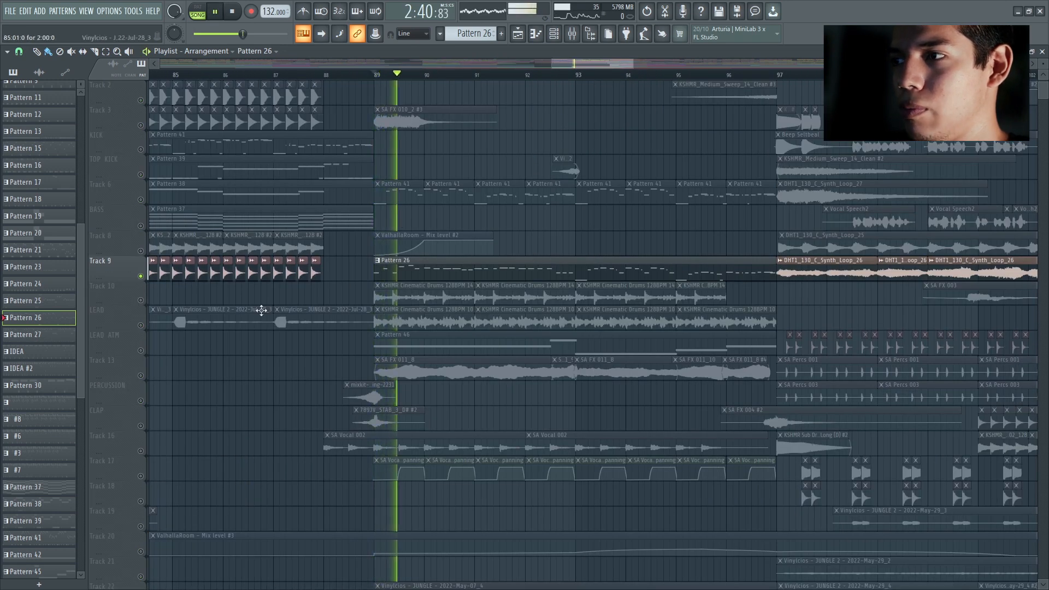
key("space")
right_click(141, 301)
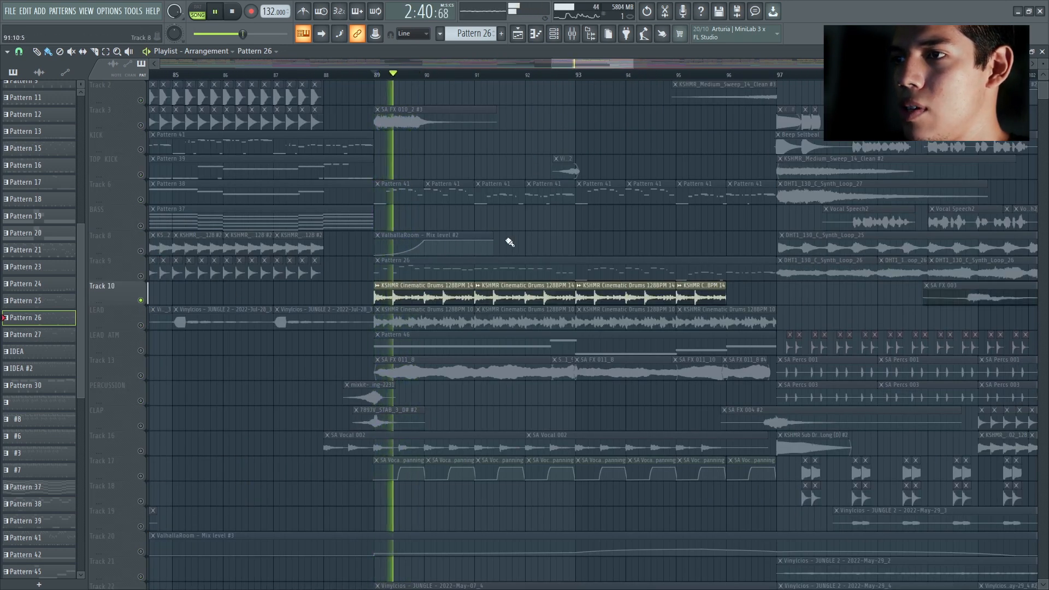
Step: Switch the solo to the LEAD track's cinematic drums in the break at bar 89 and play them
scroll(394, 264, "down", 2)
right_click(140, 277)
key("space")
key("space")
scroll(320, 268, "down", 3)
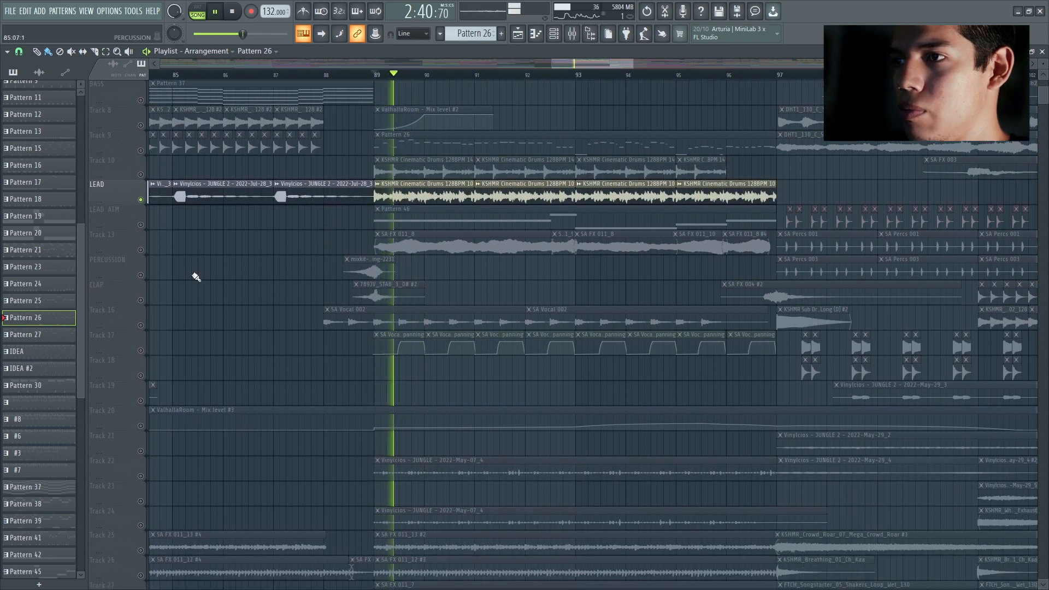
key("space")
Step: Play Track 13's SA FX 011_8 soloed in the break, and switch on the PERCUSSION and CLAP tracks
right_click(140, 250)
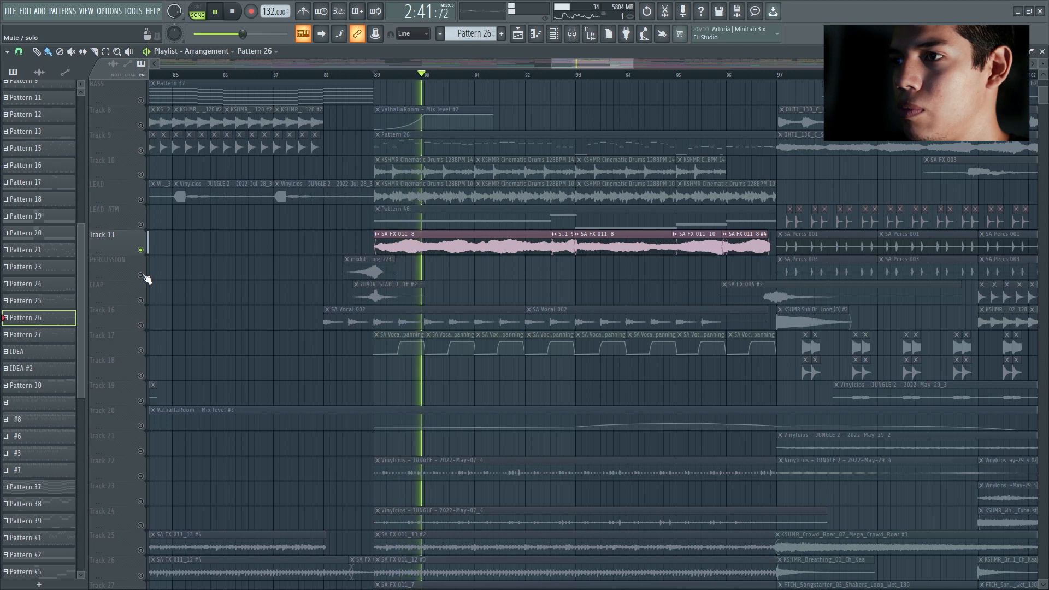
key("space")
key("space")
left_click_drag(140, 275, 141, 301)
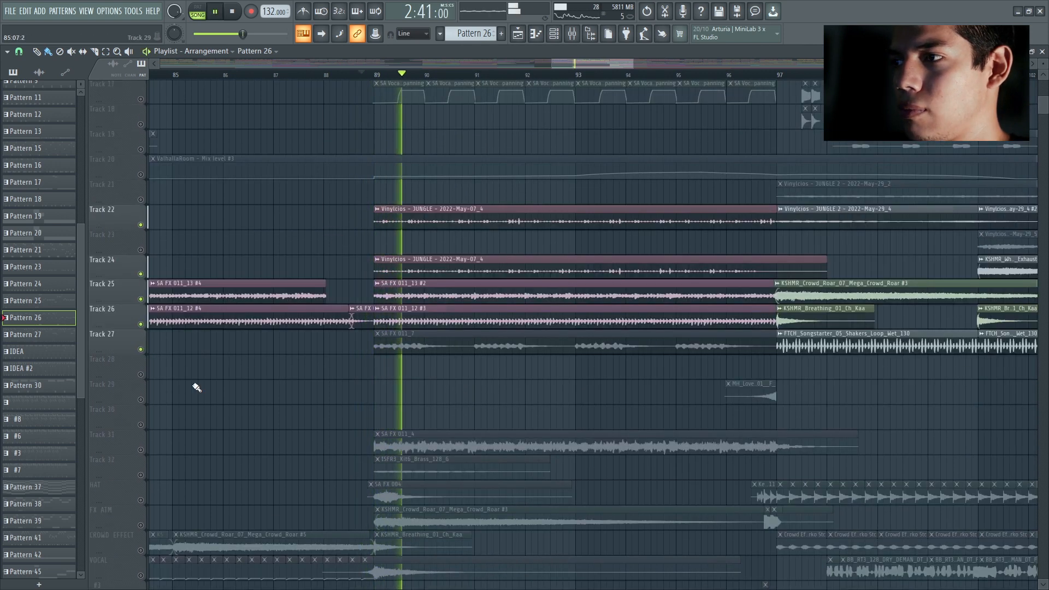
Step: Play the break's recorded foley and ambience layers on Tracks 22 and 24 to 26, and audition Track 27's SA FX 011_7
scroll(164, 377, "down", 4)
key("space")
right_click(141, 349)
scroll(145, 345, "down", 2)
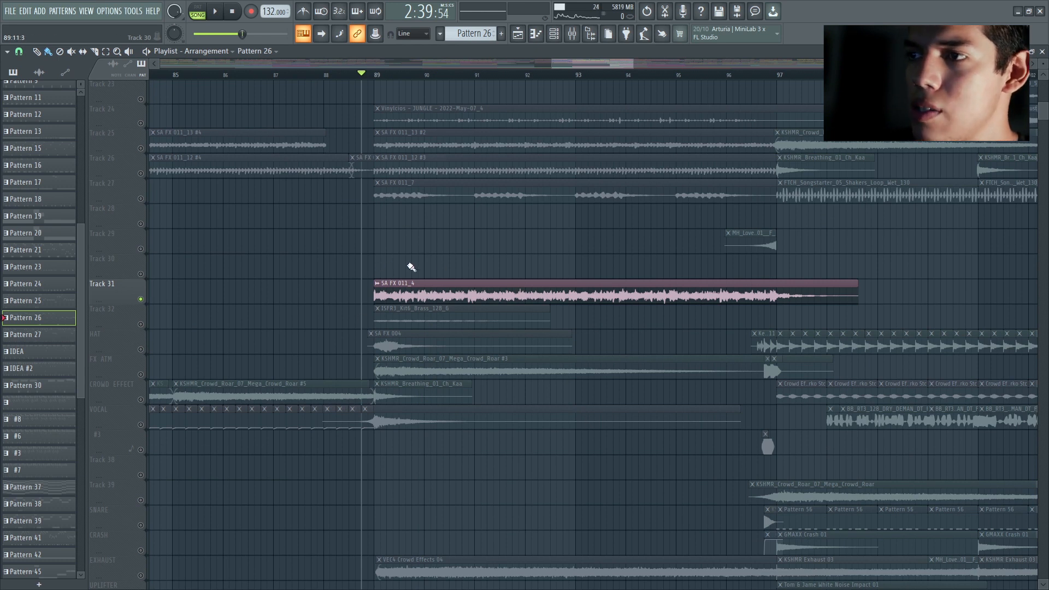
Step: Play Track 31's SA FX 011_4 and add Track 32, HAT, FX ATM, CROWD EFFECT and VOCAL to the solo one by one
key("space")
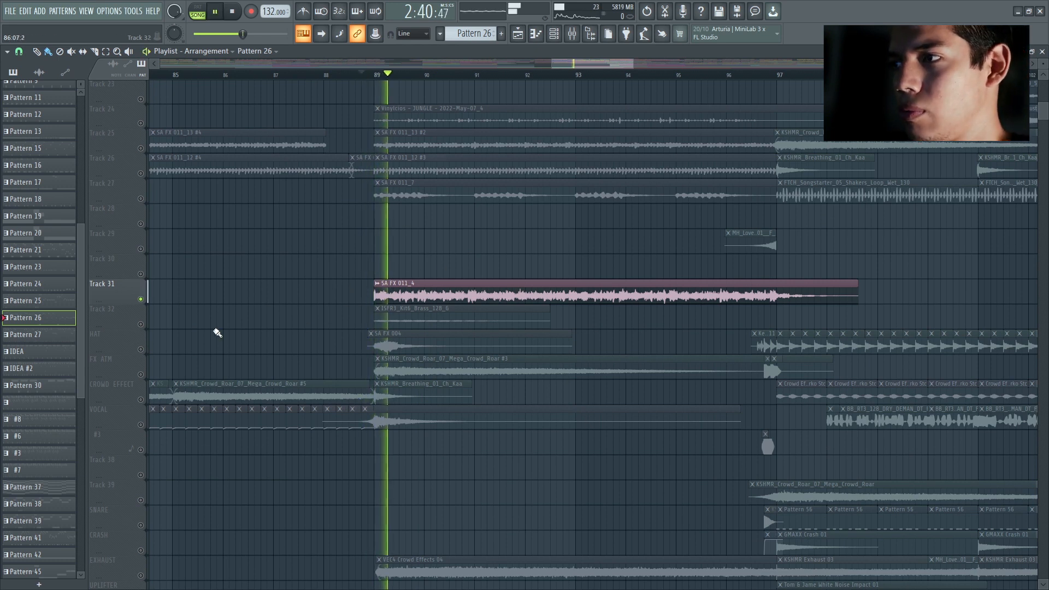
left_click(142, 325)
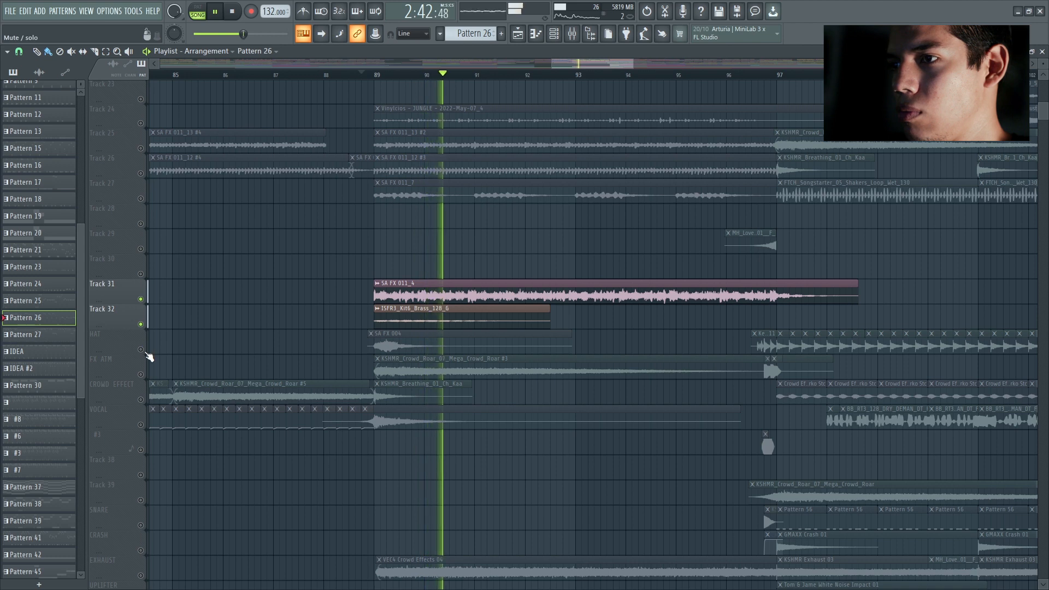
left_click(141, 350)
left_click(141, 374)
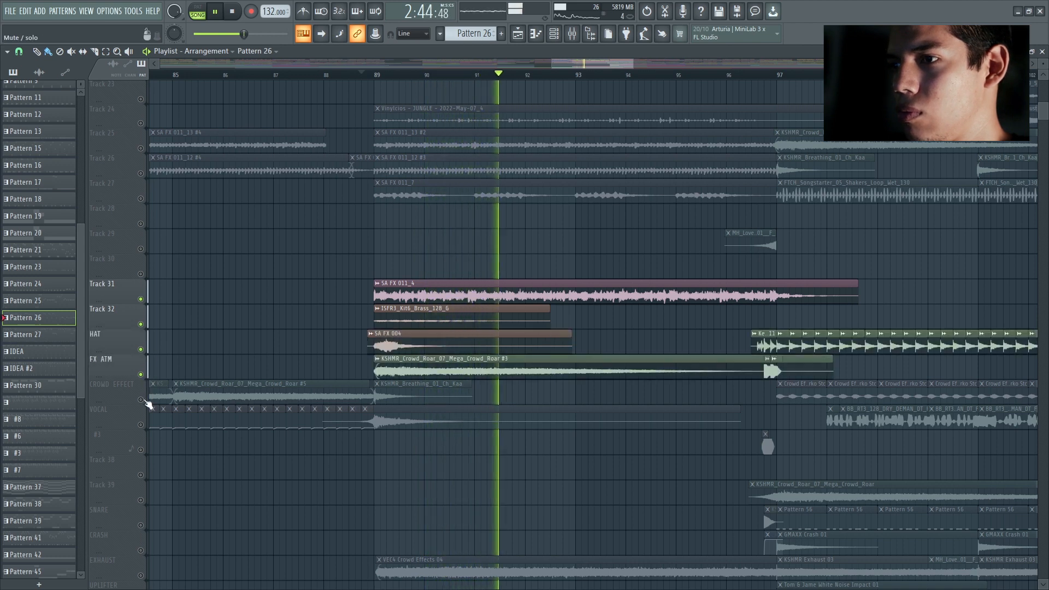
left_click(141, 399)
left_click(140, 424)
Step: Replay the soloed effects from bar 89 with the EXHAUST track's VEC4 Crowd Effects 04 added
left_click(365, 75)
scroll(335, 169, "down", 8)
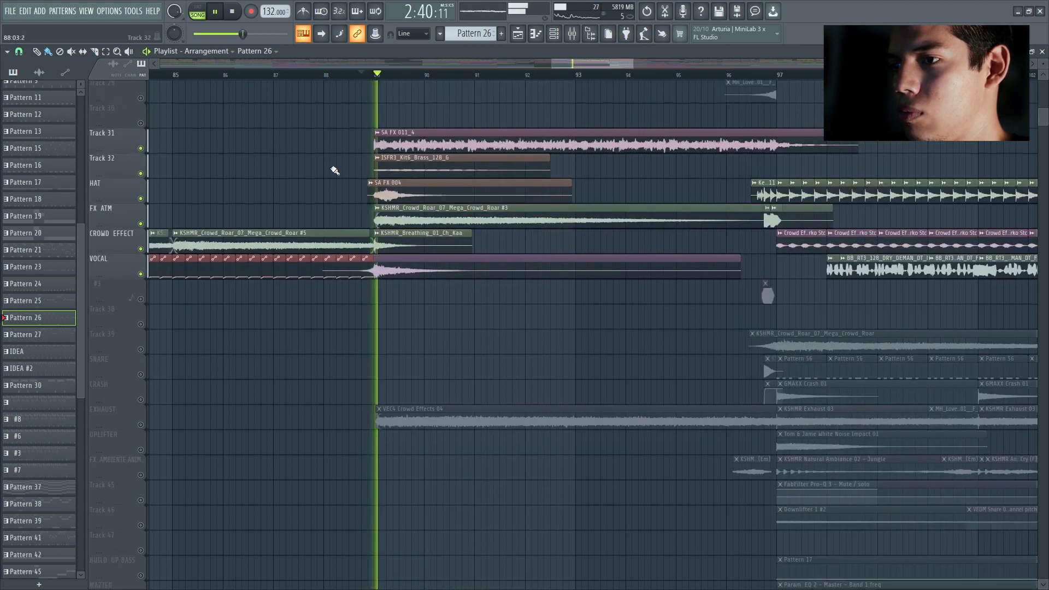
left_click(141, 351)
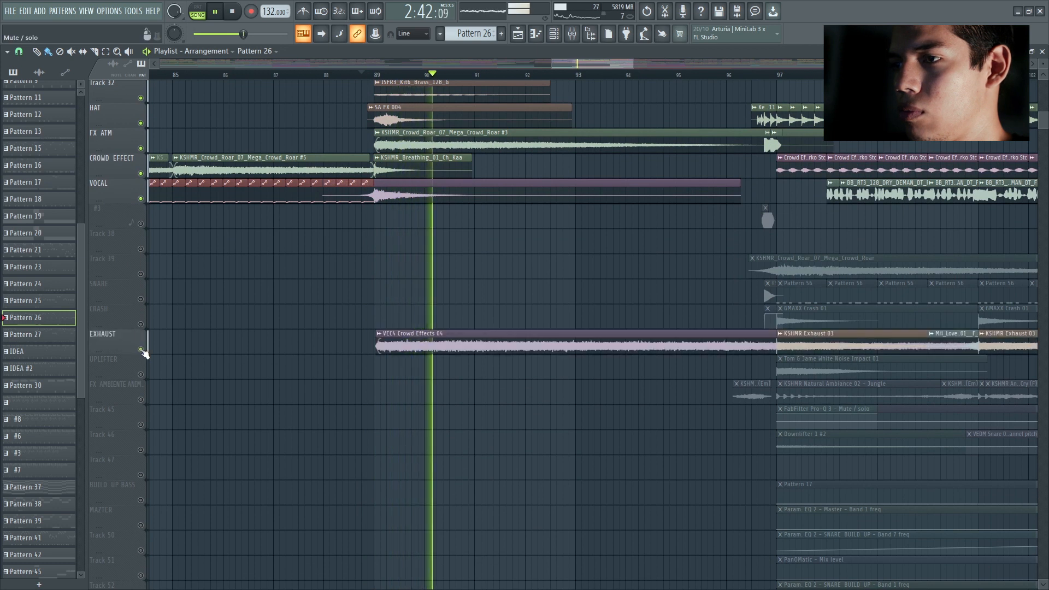
key("space")
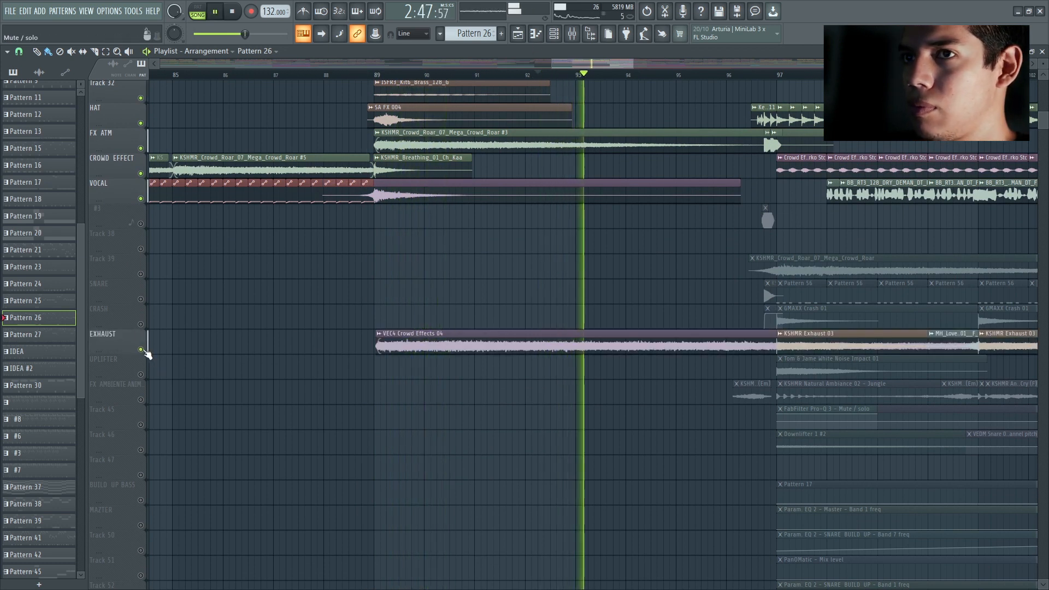
Step: Reactivate all tracks and play the second half of the break with every layer together
key("space")
scroll(691, 321, "up", 20)
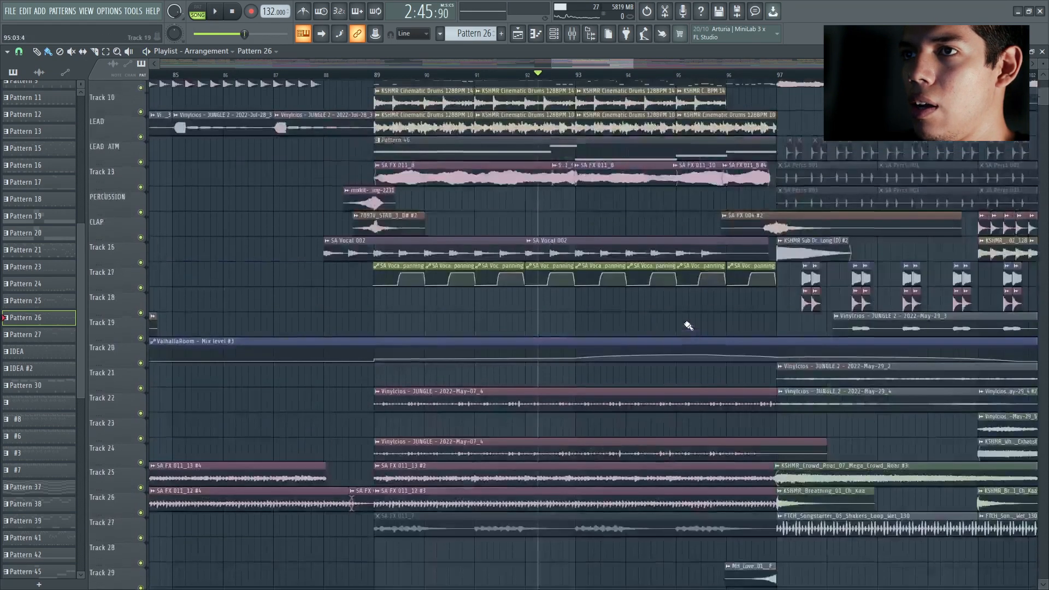
key("space")
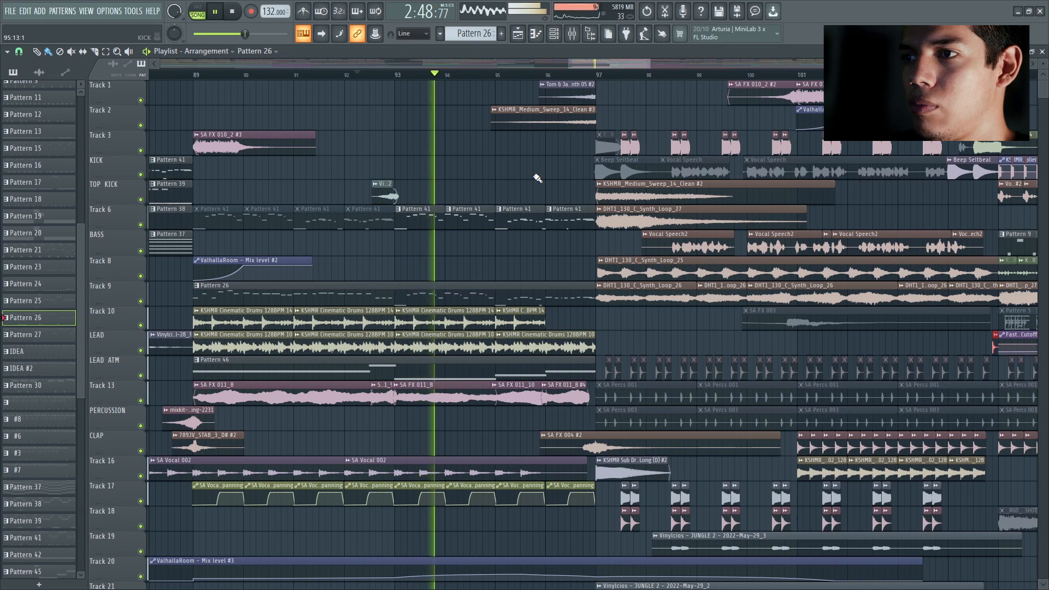
key("space")
Step: Play the transition out of the break and the build-up from bar 97 past bar 101 with all tracks active
scroll(434, 146, "down", 3)
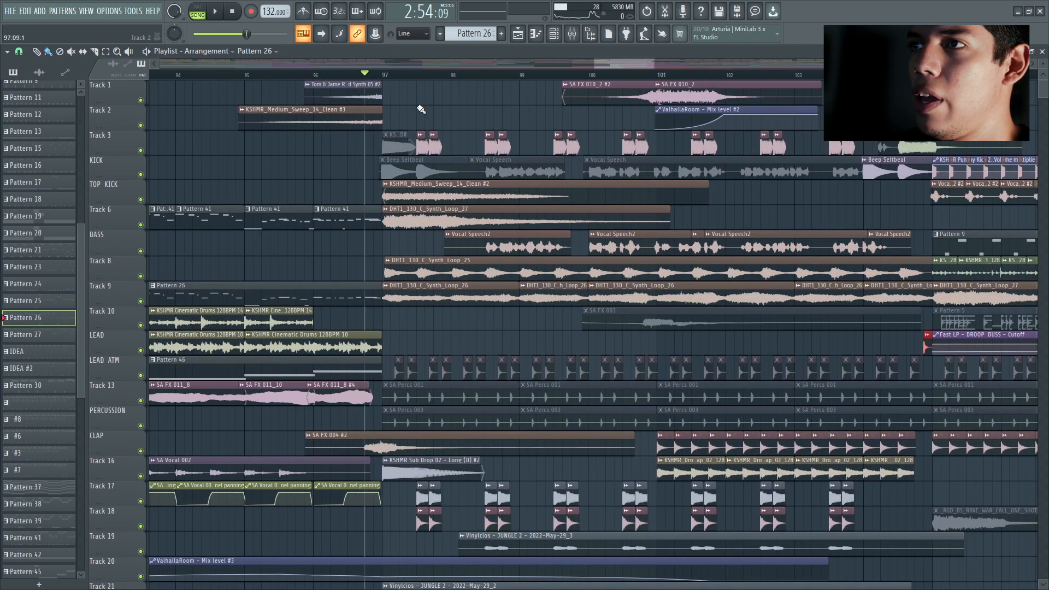
key("space")
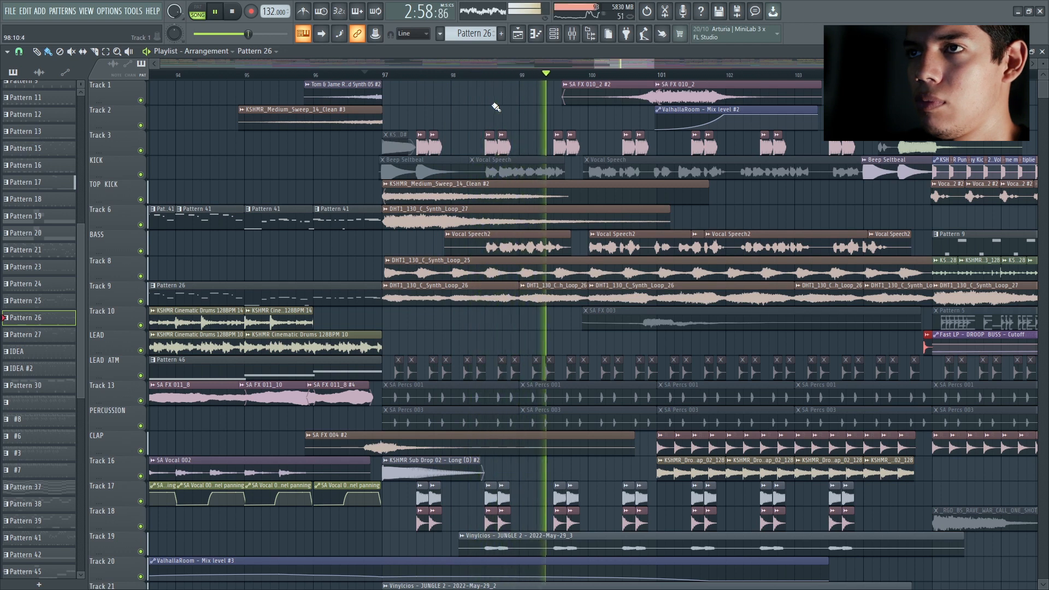
scroll(516, 107, "down", 2)
scroll(517, 108, "down", 2)
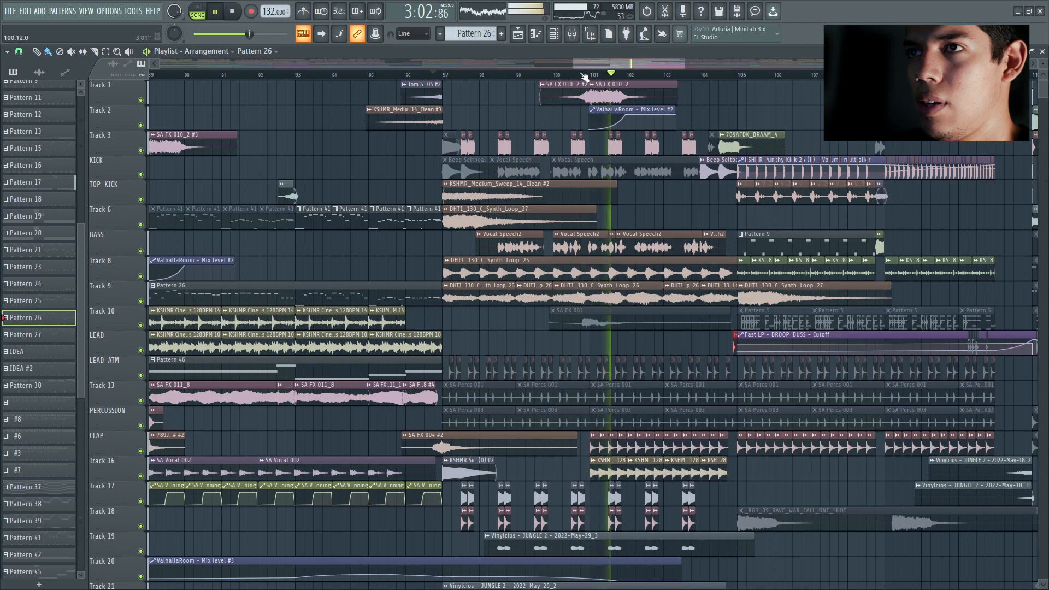
key("space")
Step: Go to the first build-up at bar 17 and play it for comparison with the one at bar 97
scroll(577, 64, "down", 3)
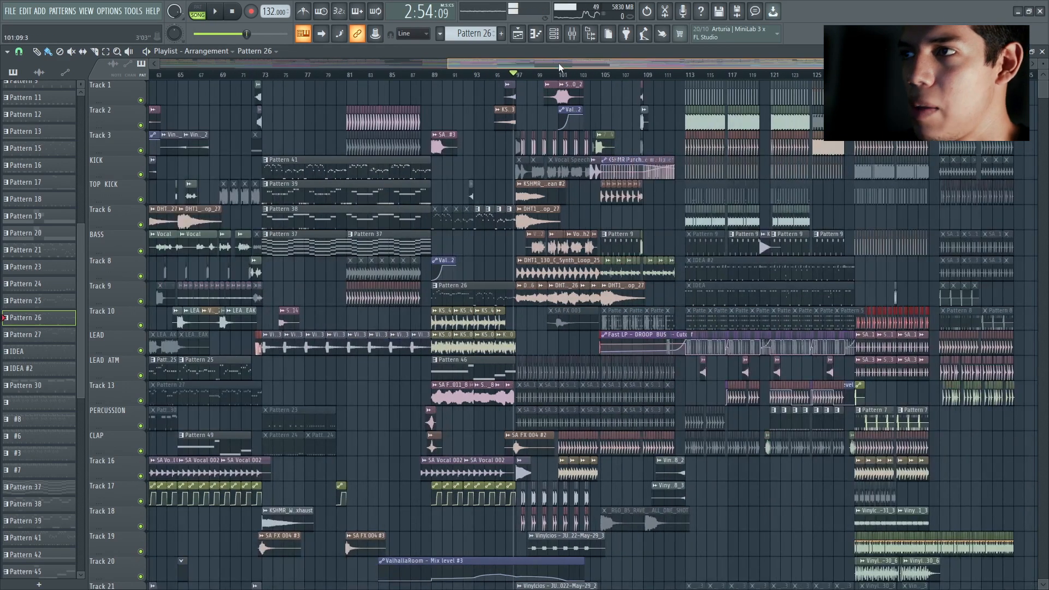
left_click_drag(558, 64, 374, 58)
scroll(472, 64, "up", 3)
left_click_drag(472, 64, 268, 65)
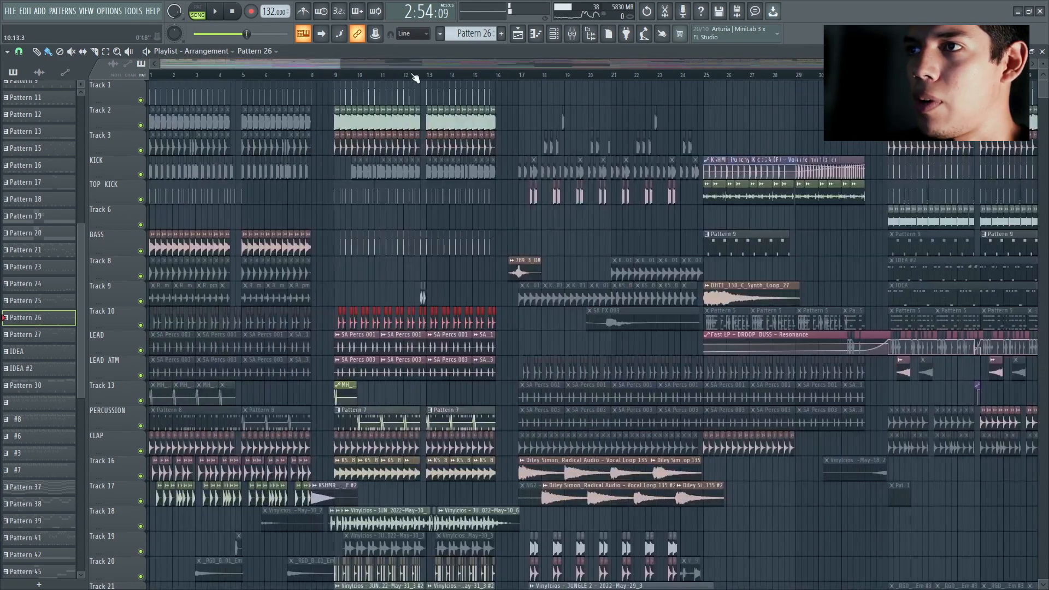
scroll(646, 104, "down", 1)
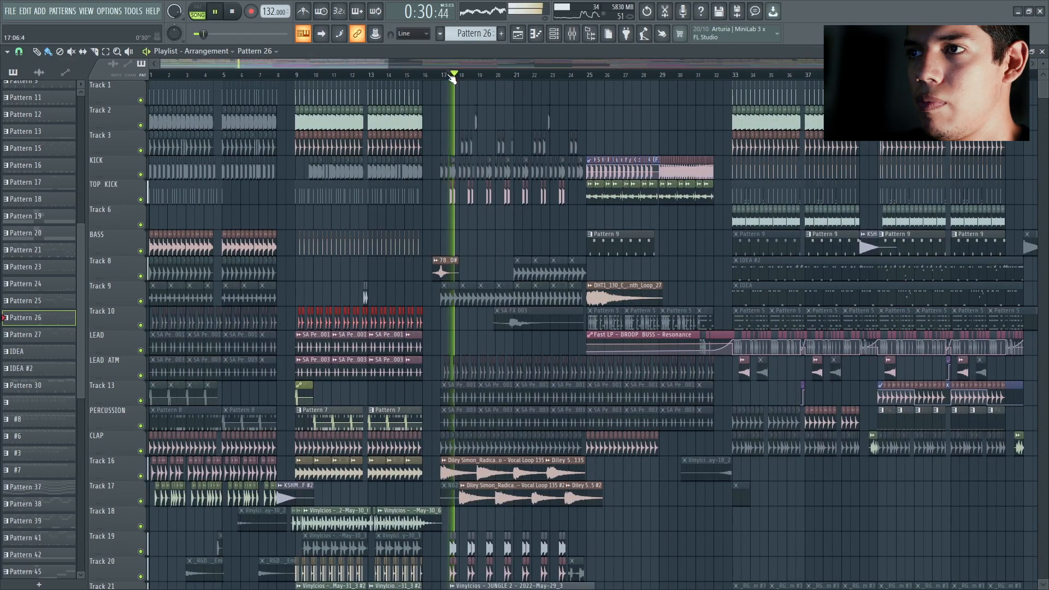
key("space")
Step: Return to the second build-up and play it from bar 97 with all tracks active
left_click_drag(369, 60, 694, 65)
scroll(572, 192, "up", 3)
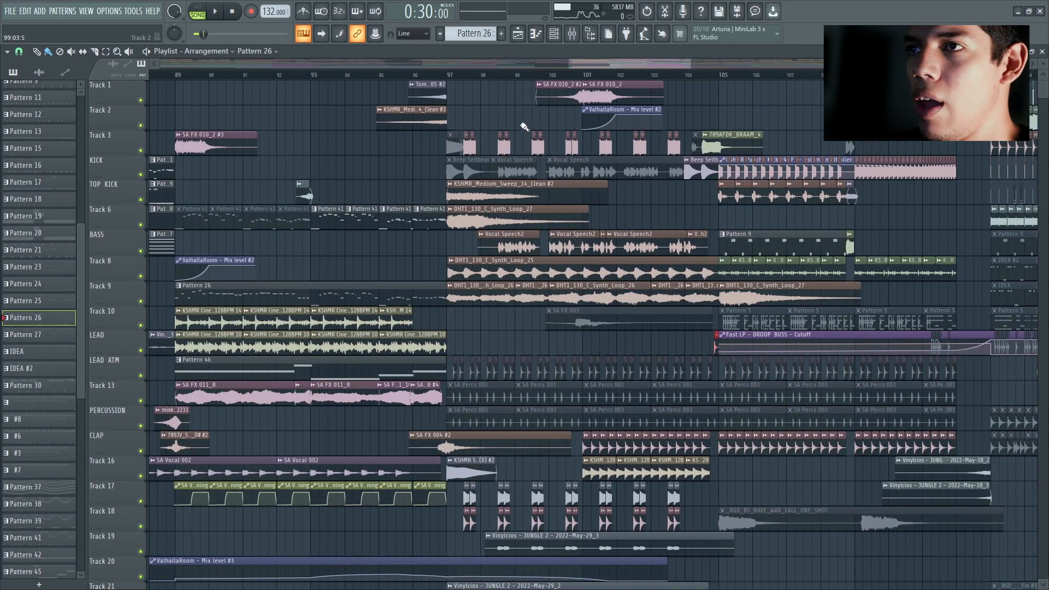
scroll(577, 136, "up", 2)
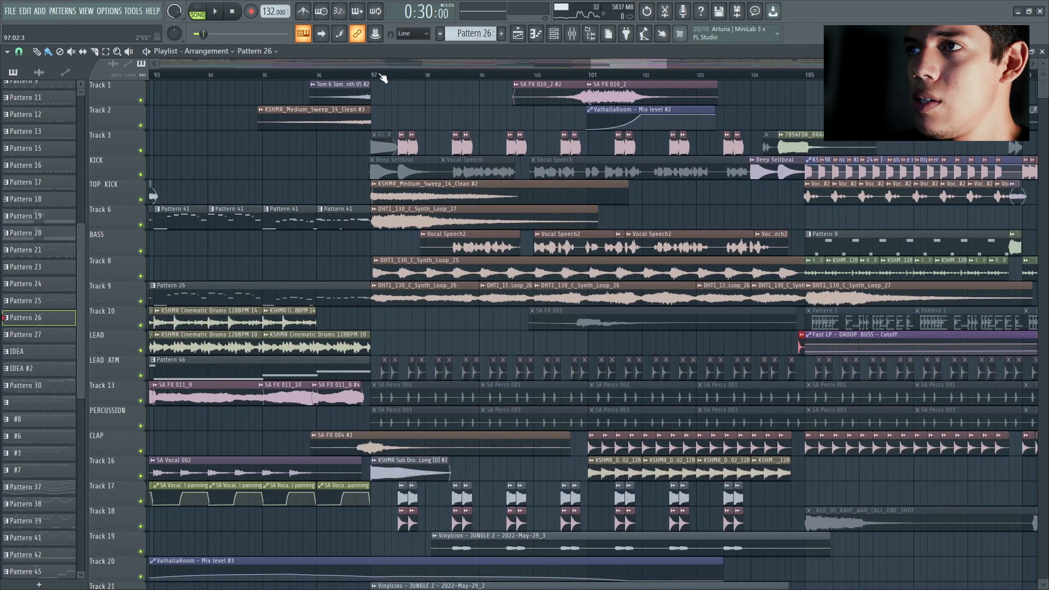
key("space")
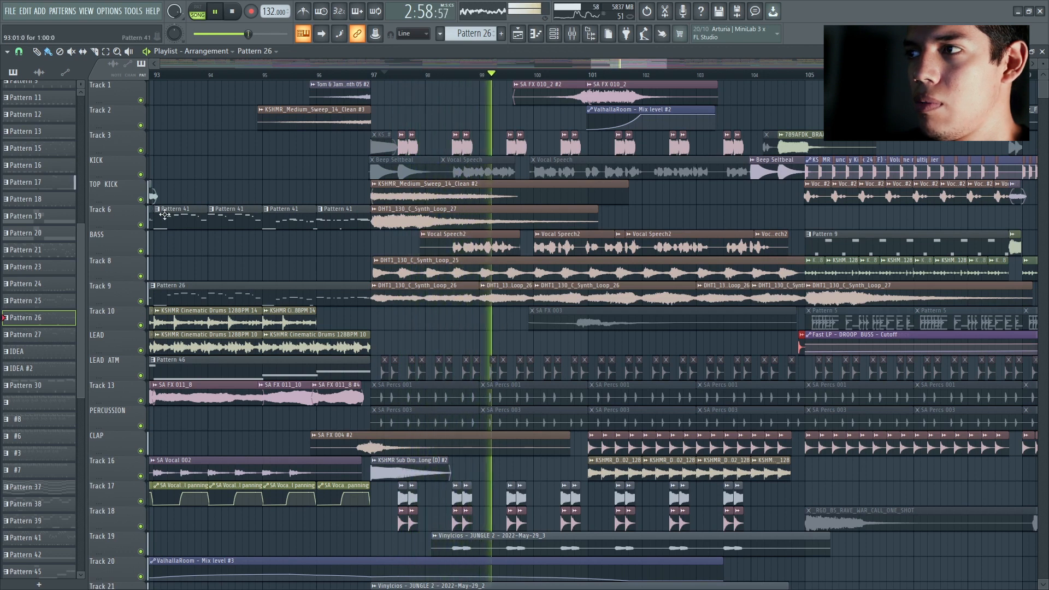
key("space")
Step: Audition the TOP KICK track's KSHMR_Medium_Sweep_14_Clean from bar 97, and solo the BASS track's Vocal Speech2 clips
right_click(141, 200)
key("space")
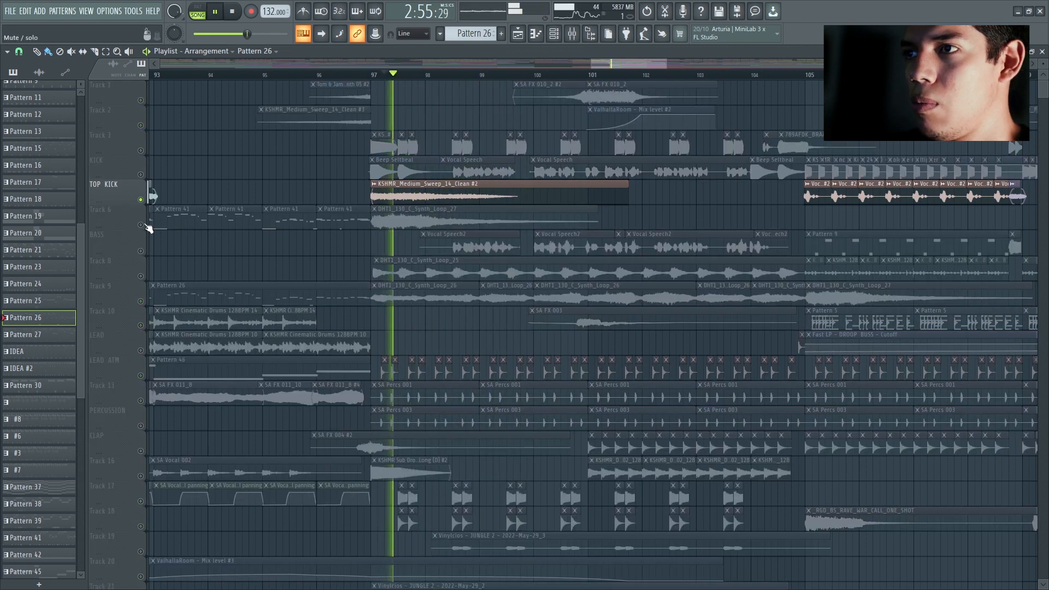
key("space")
right_click(140, 251)
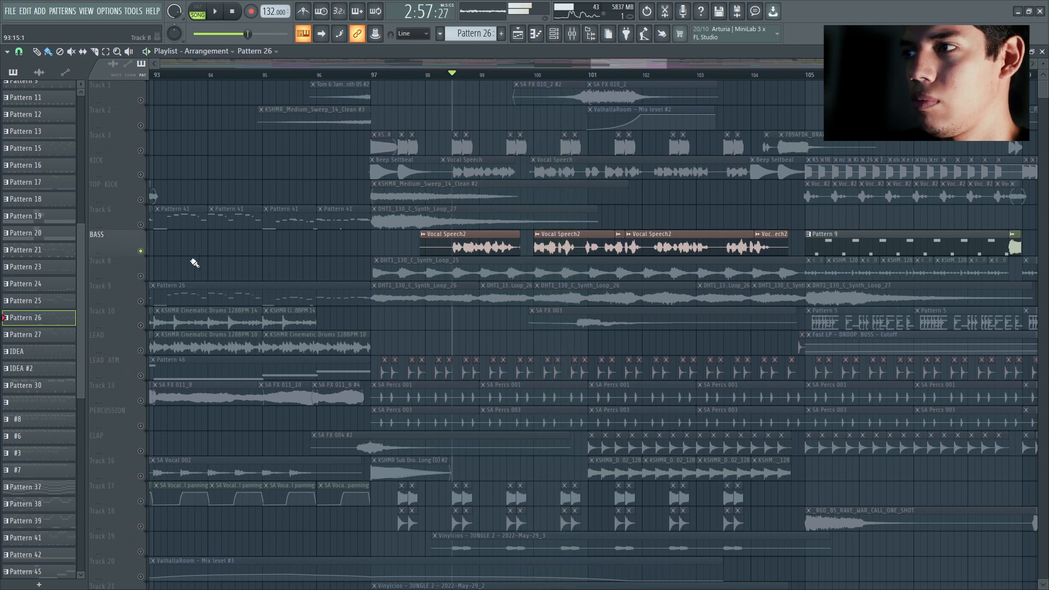
Step: Play Track 8's DHT1_130_C_Synth_Loop_25 soloed, and switch the solo to Track 9's DHT1_130_C_Synth_Loop_26
right_click(141, 276)
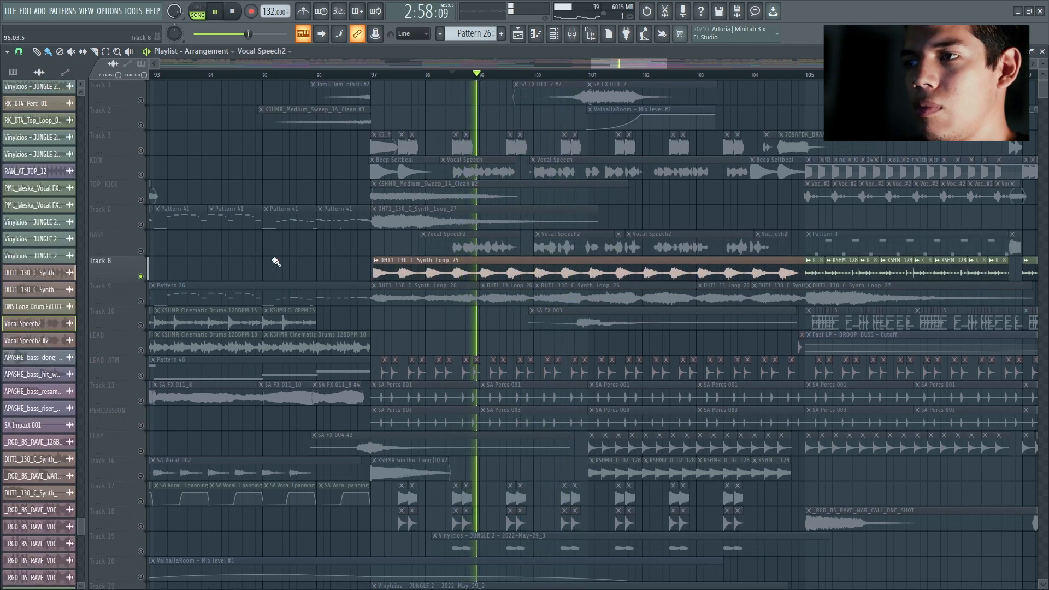
scroll(276, 262, "down", 2)
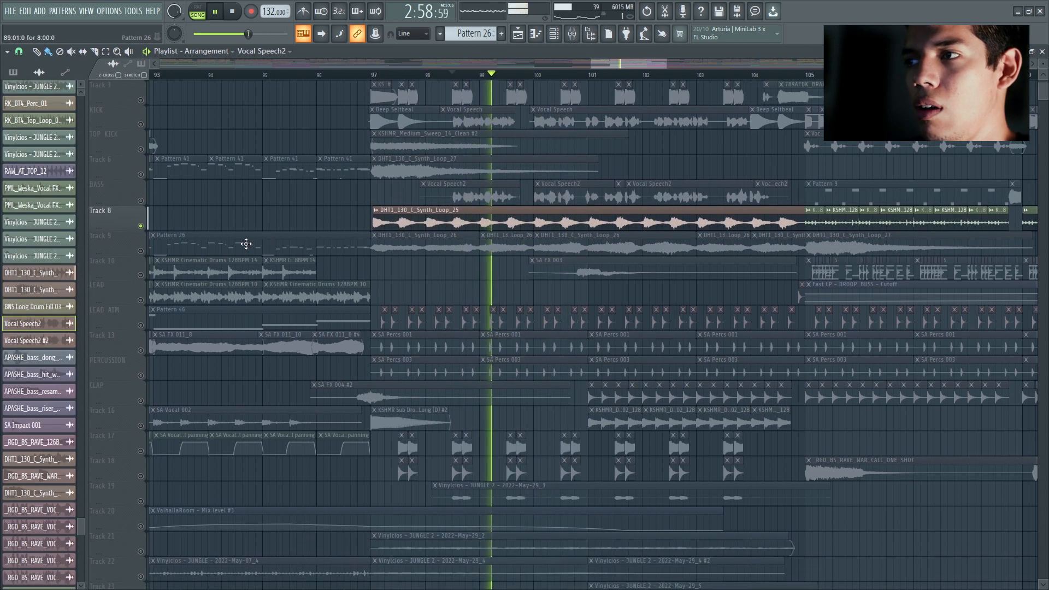
key("space")
right_click(142, 252)
Step: Play the build-up with the repeated double hits on Tracks 17 and 18 soloed
scroll(257, 236, "down", 5)
key("space")
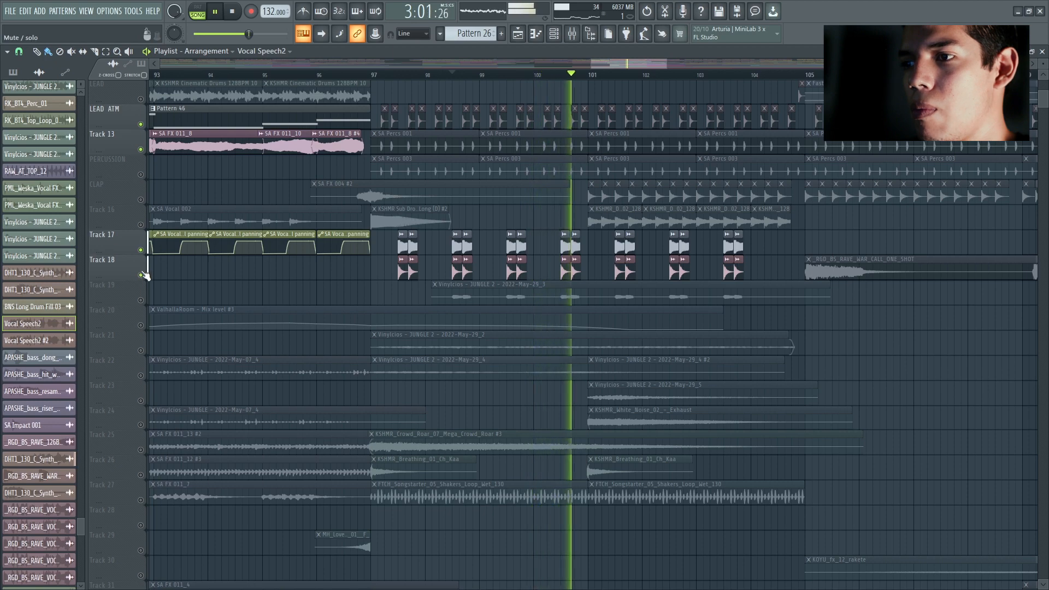
scroll(143, 275, "down", 4)
scroll(317, 278, "up", 12)
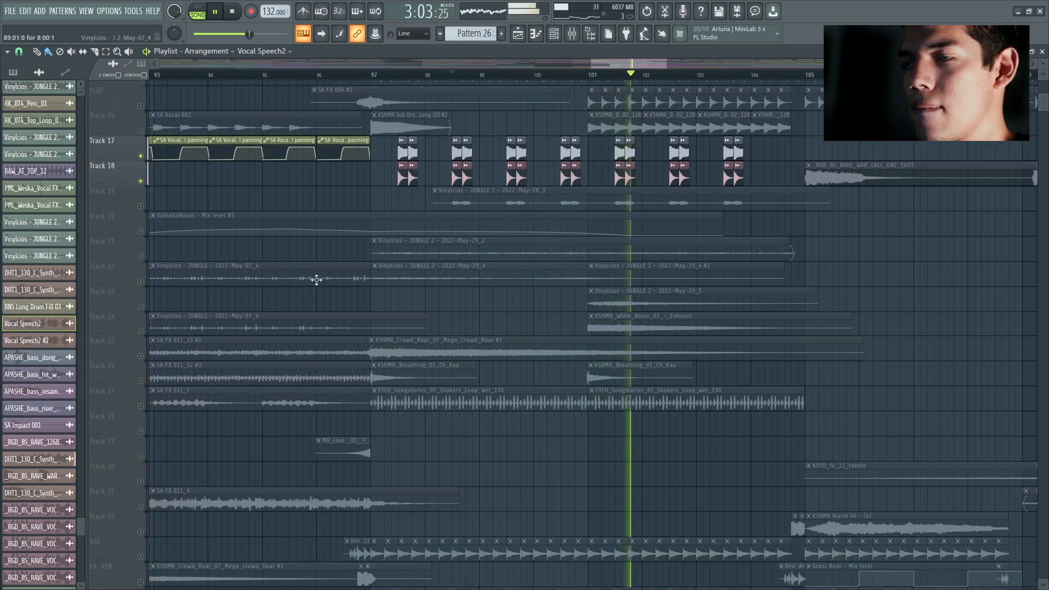
scroll(328, 278, "down", 17)
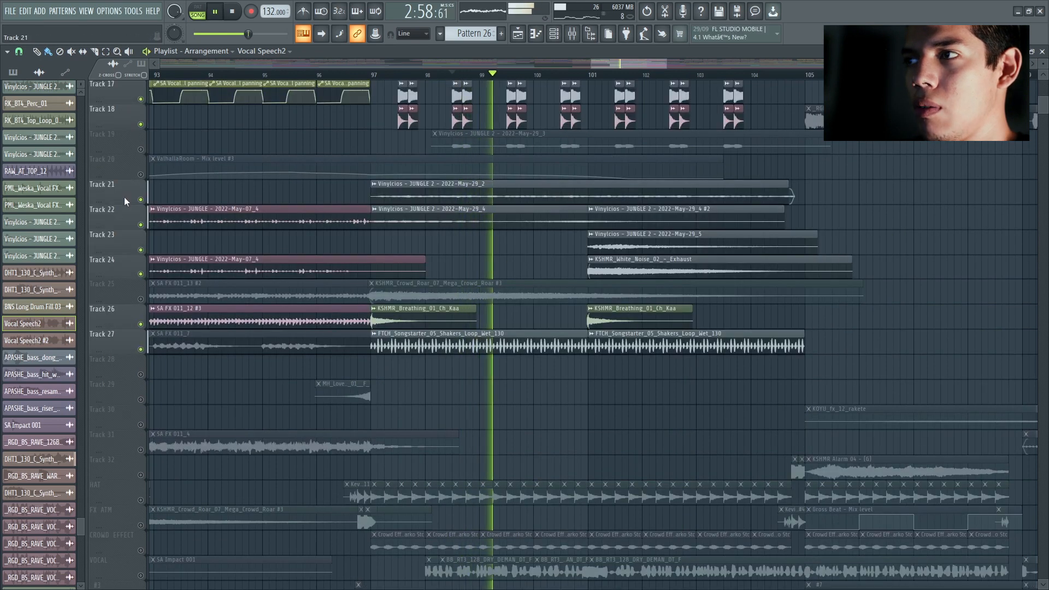
Step: Audition Track 21's JUNGLE 2 recording soloed, and switch the solo to Track 22's recording
right_click(141, 200)
key("space")
left_click(140, 224)
left_click(140, 200)
key("space")
Step: Play Track 25's KSHMR_Crowd_Roar_07_Mega_Crowd_Roar soloed, and switch the solo to Track 27's shakers loop
left_click(140, 298)
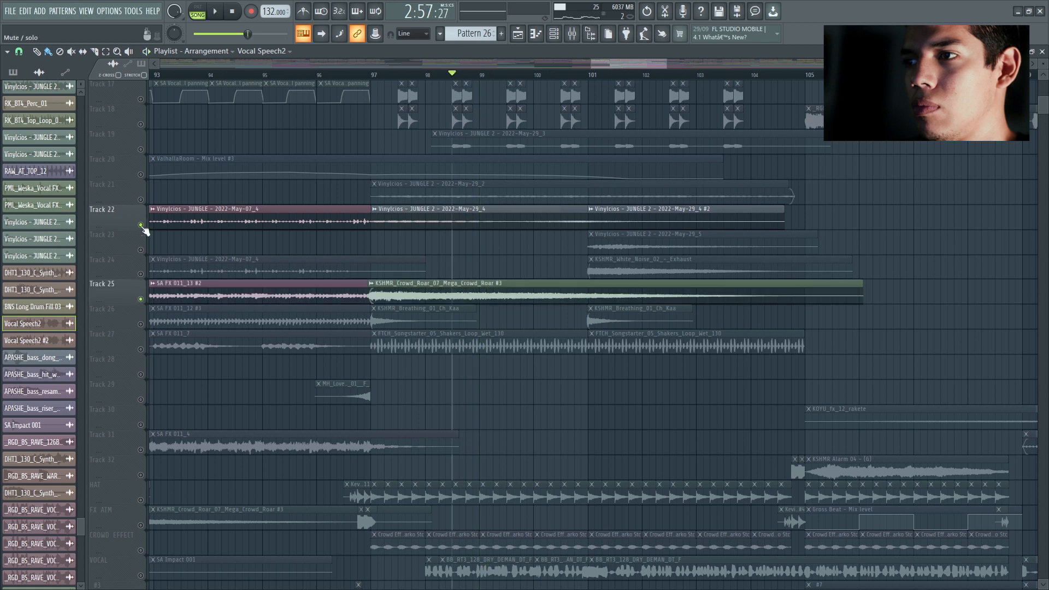
left_click(140, 224)
key("space")
scroll(269, 261, "down", 1)
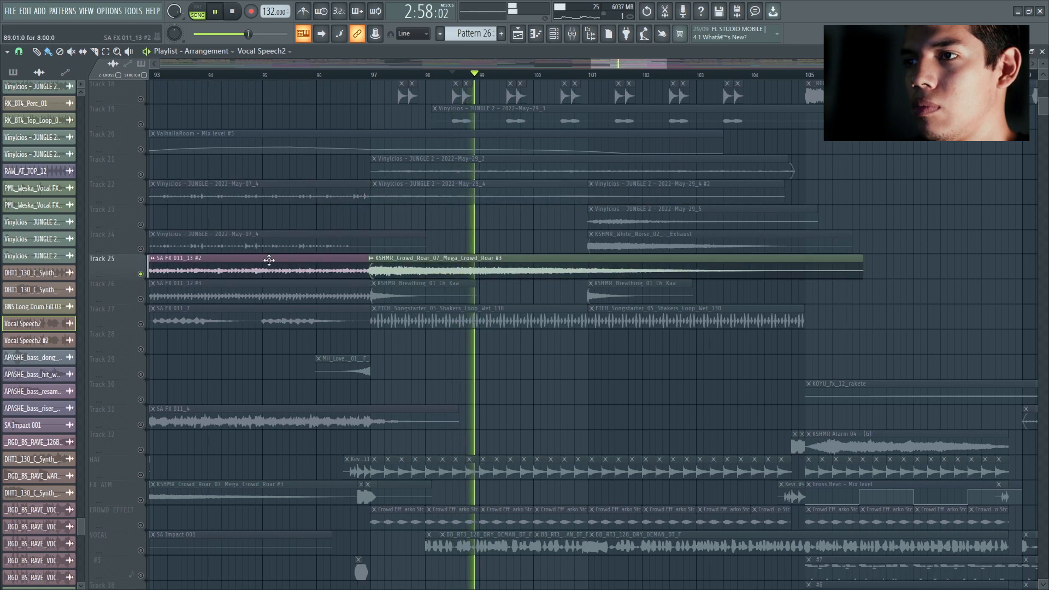
left_click(140, 324)
left_click(140, 274)
Step: Move the solo down through the lower tracks to the VOCAL track's build-up vocal clips and audition them
scroll(506, 330, "down", 4)
scroll(525, 322, "down", 5)
left_click(141, 249)
left_click(141, 300)
scroll(147, 287, "down", 2)
left_click(141, 274)
key("space")
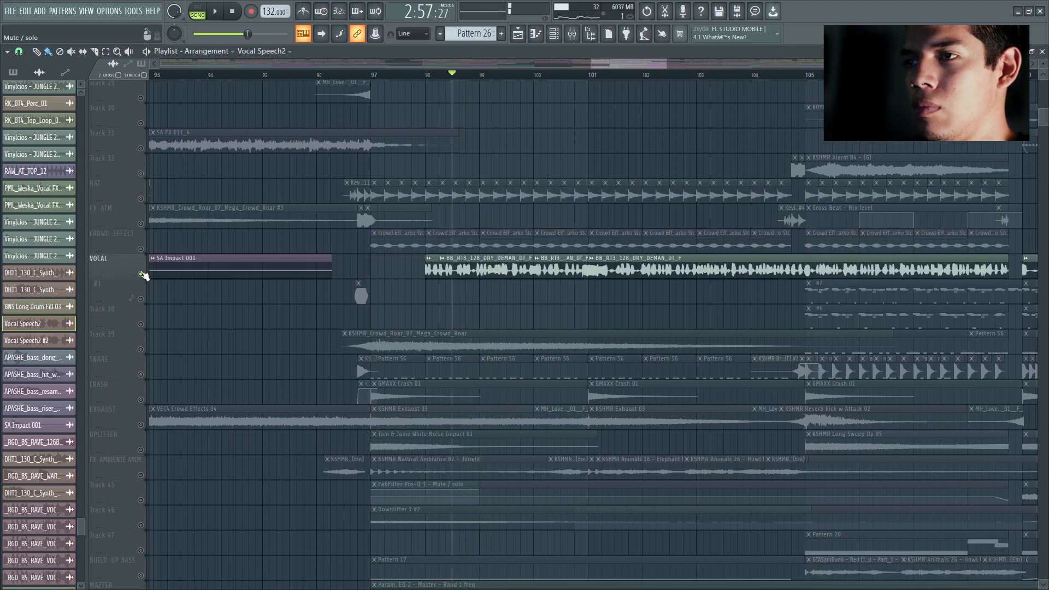
Step: Solo Track 39's KSHMR_Crowd_Roar_07_Mega_Crowd_Roar and play it in the build-up
left_click(141, 350)
key("space")
scroll(187, 335, "down", 2)
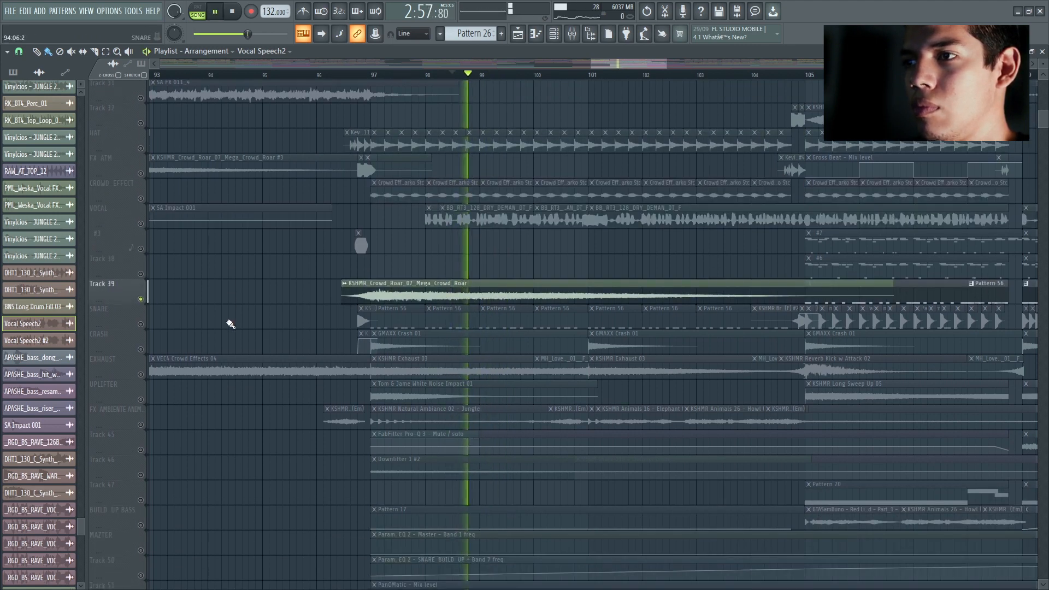
key("space")
Step: Solo the EXHAUST, UPLIFTER, FX AMBIENTE and Track 45 layers and play them together in the build-up
right_click(142, 324)
scroll(143, 323, "down", 3)
right_click(142, 323)
key("space")
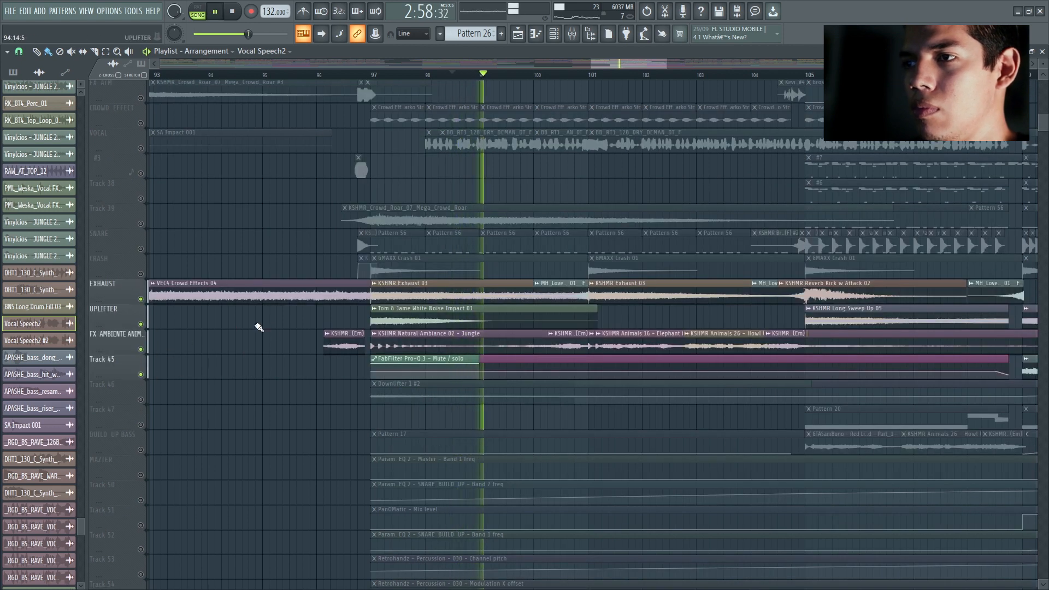
key("space")
Step: Add Track 46's Downlifter 1 #2 clip to the solo, and reactivate all tracks
left_click(141, 400)
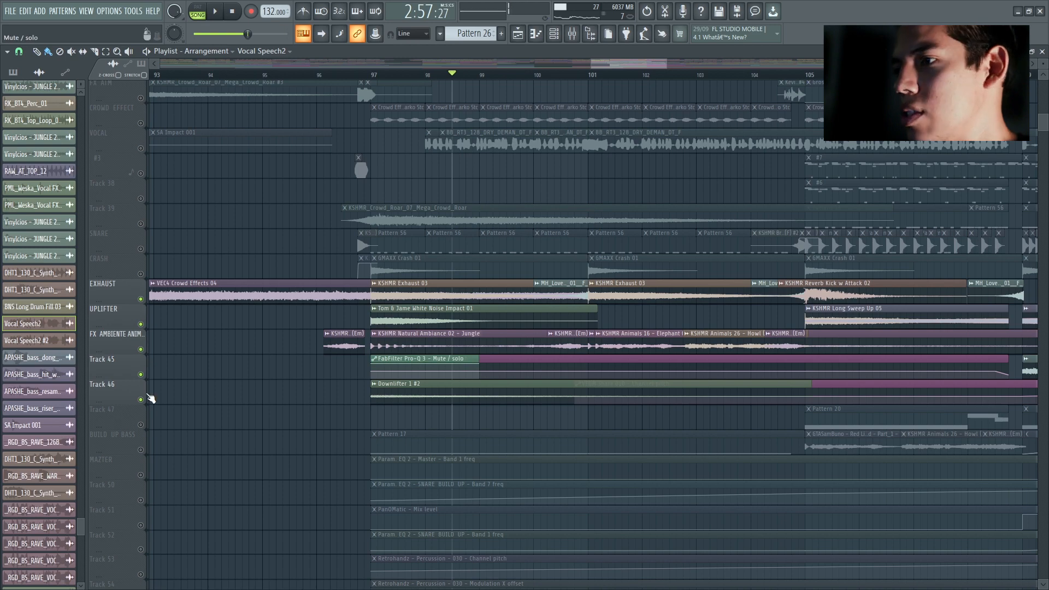
right_click(142, 400)
right_click(141, 399)
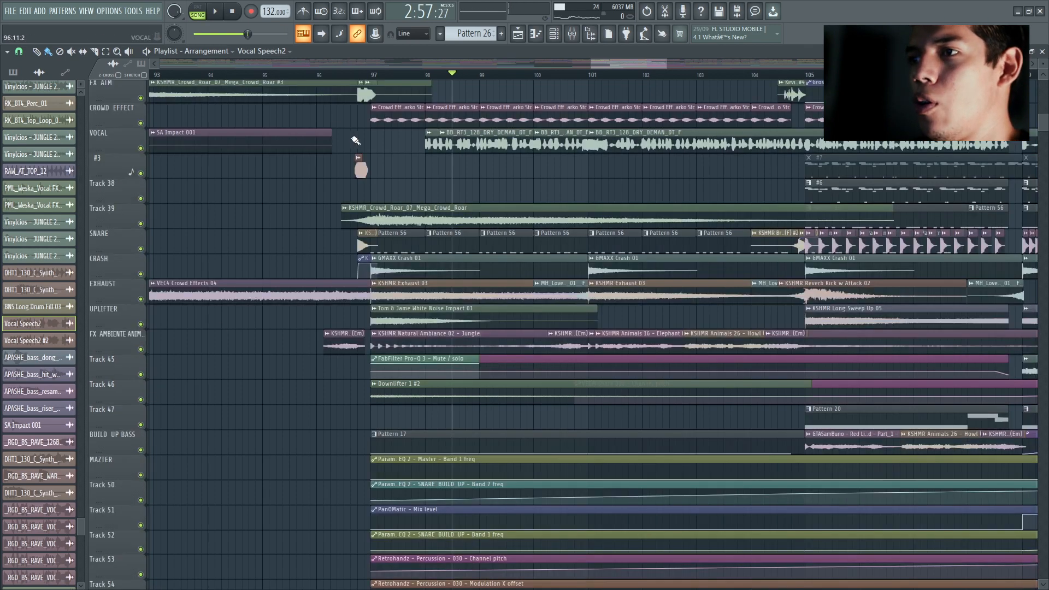
Step: Play the build-up from about bar 98 to bar 105 with all tracks active
scroll(356, 140, "down", 5)
scroll(420, 176, "up", 6)
scroll(382, 218, "up", 3)
scroll(383, 218, "up", 2)
scroll(416, 324, "up", 13)
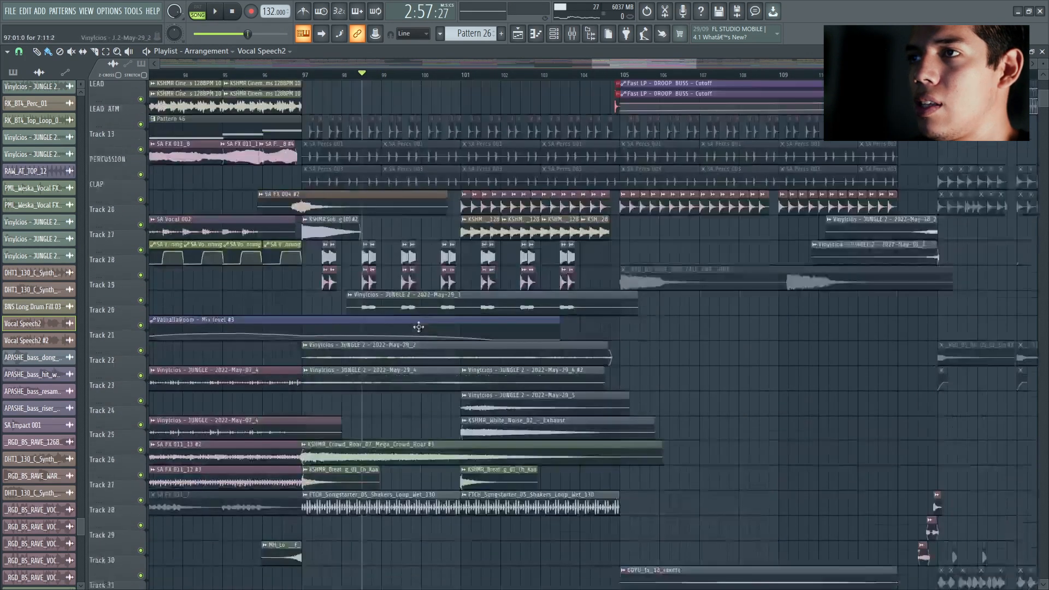
key("space")
scroll(433, 265, "up", 3)
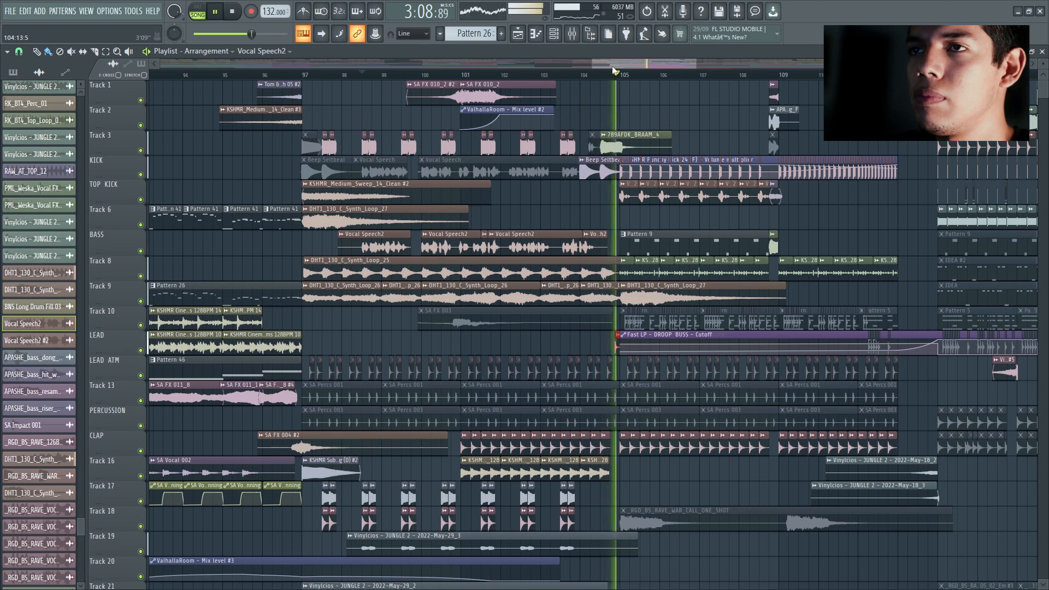
key("space")
Step: Set playback to the section starting at bar 105 and play its opening with all tracks active
left_click_drag(612, 65, 627, 60)
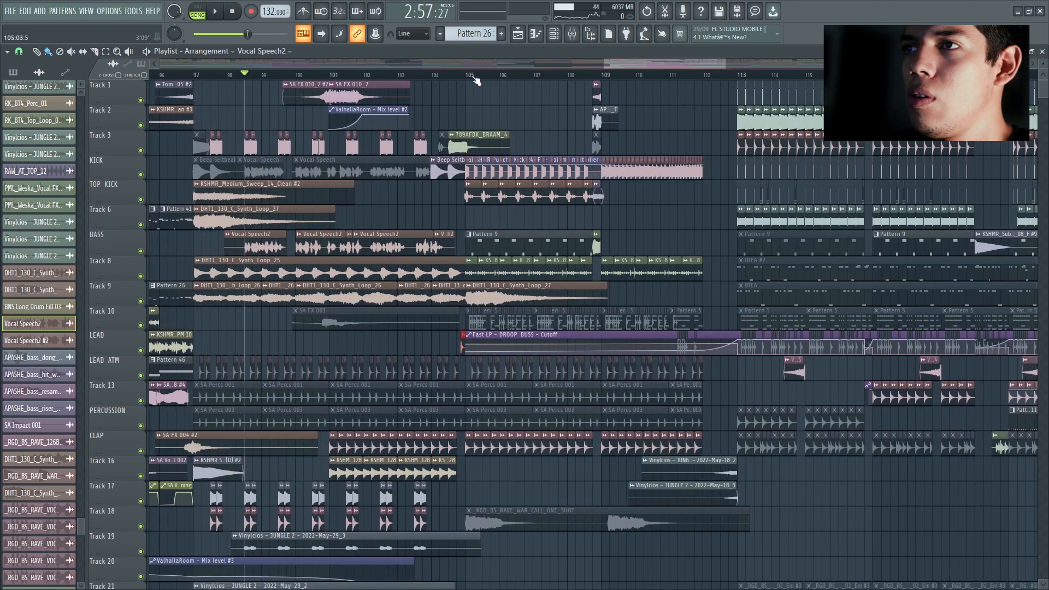
scroll(567, 110, "down", 3)
mouse_move(611, 65)
left_mouse_down()
mouse_move(376, 64)
mouse_move(604, 63)
left_mouse_up()
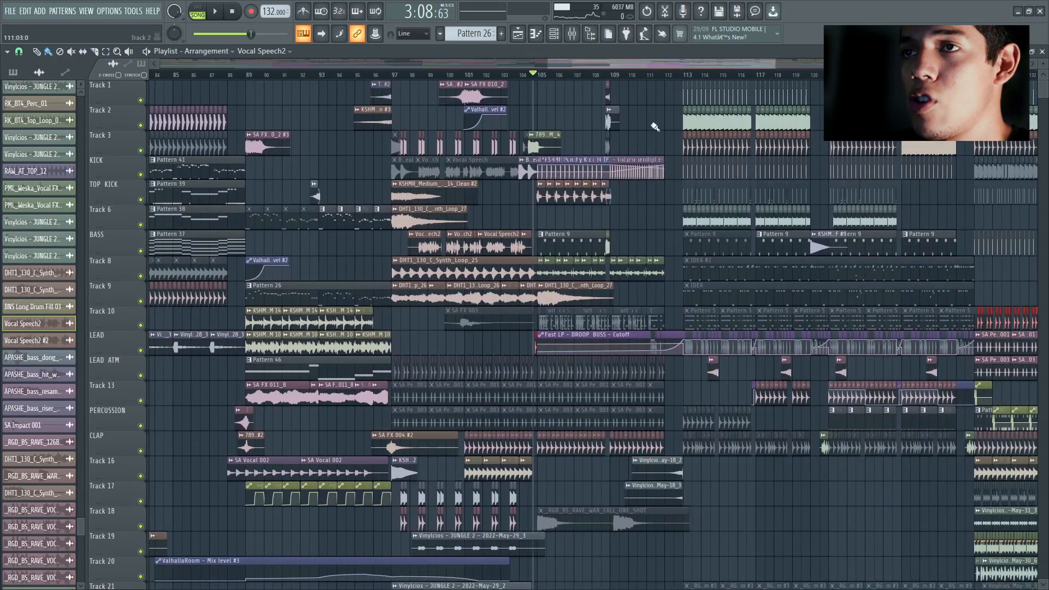
scroll(563, 99, "up", 3)
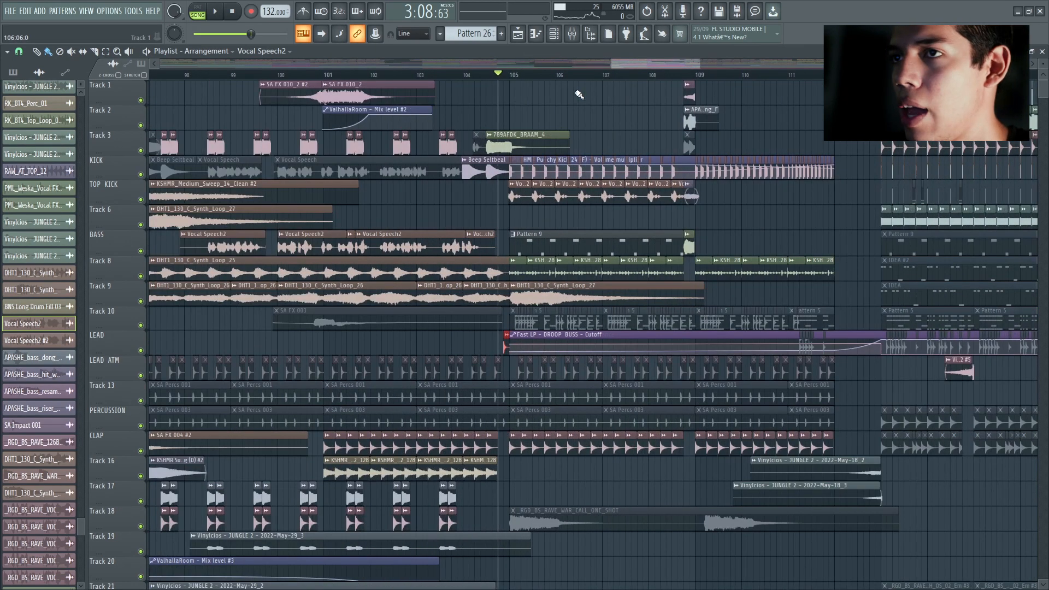
left_click_drag(630, 64, 634, 65)
key("space")
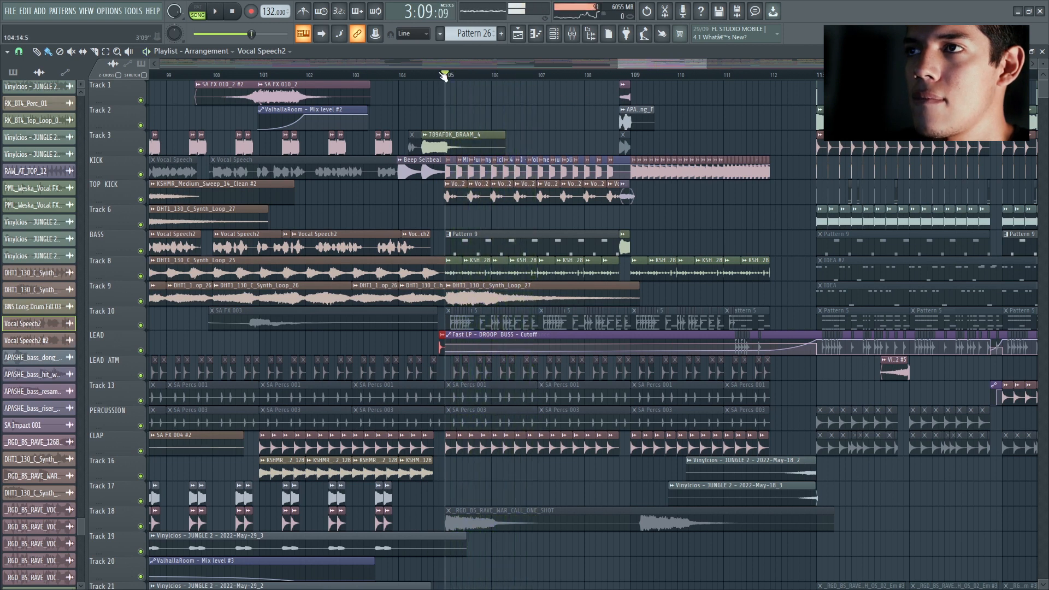
Step: Solo the TOP KICK track's vocal chops and then Track 8's KSHMR loop clips, playing each from bar 105
right_click(140, 200)
key("space")
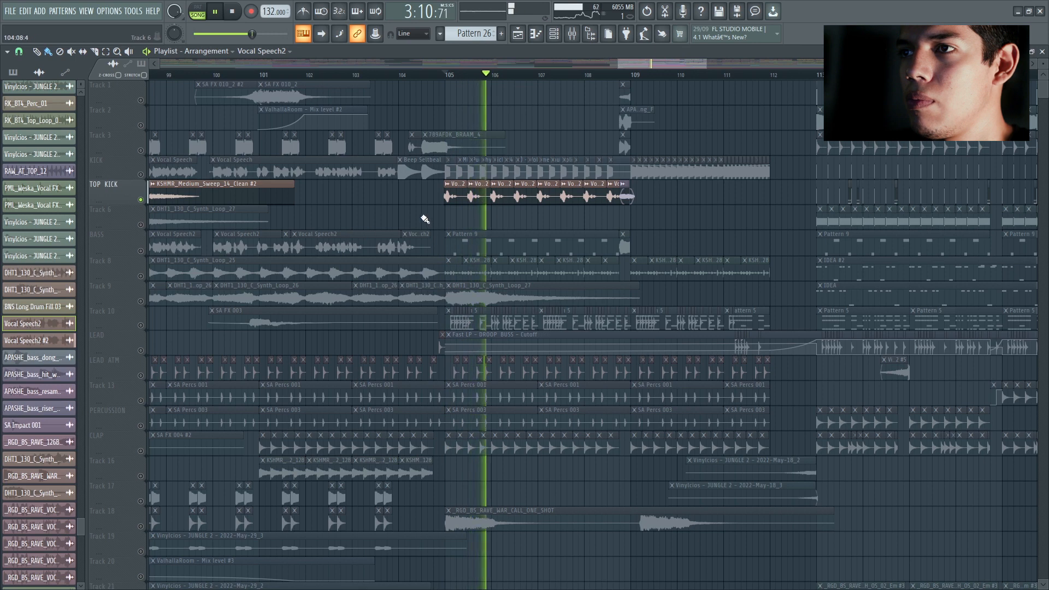
scroll(405, 220, "down", 2)
key("space")
right_click(141, 225)
key("space")
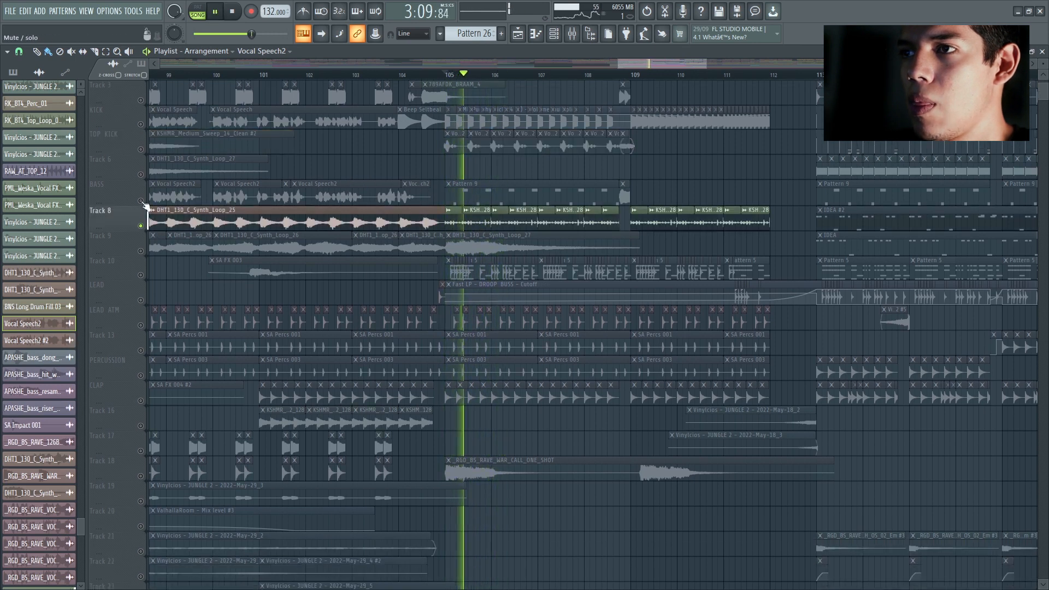
key("space")
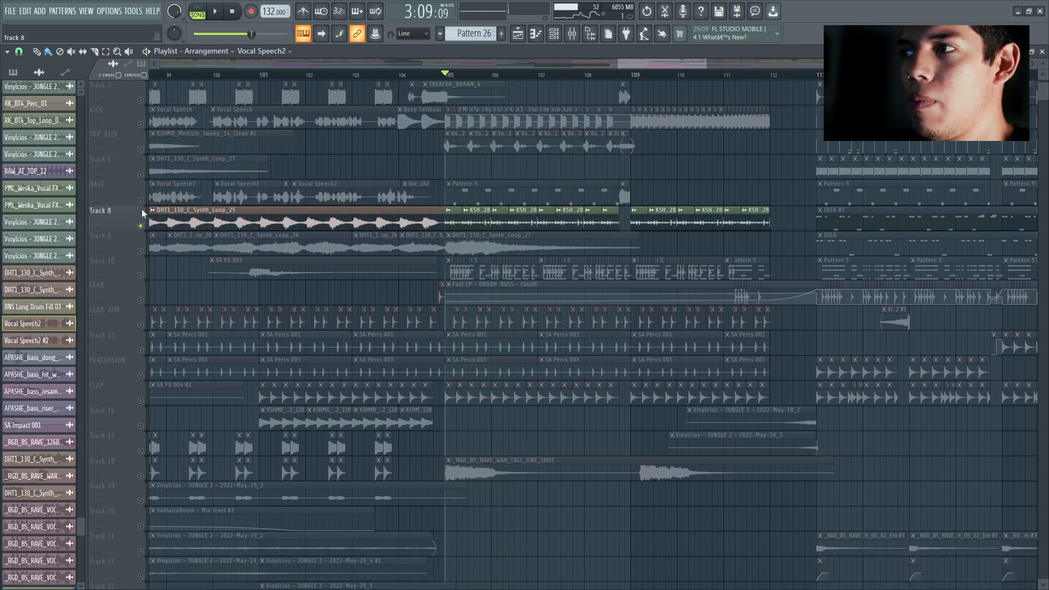
Step: Move the solo to Track 9 and play its DHT1_130_C_Synth_Loop_27 clip from bar 105
right_click(141, 225)
scroll(148, 230, "down", 2)
right_click(140, 201)
key("space")
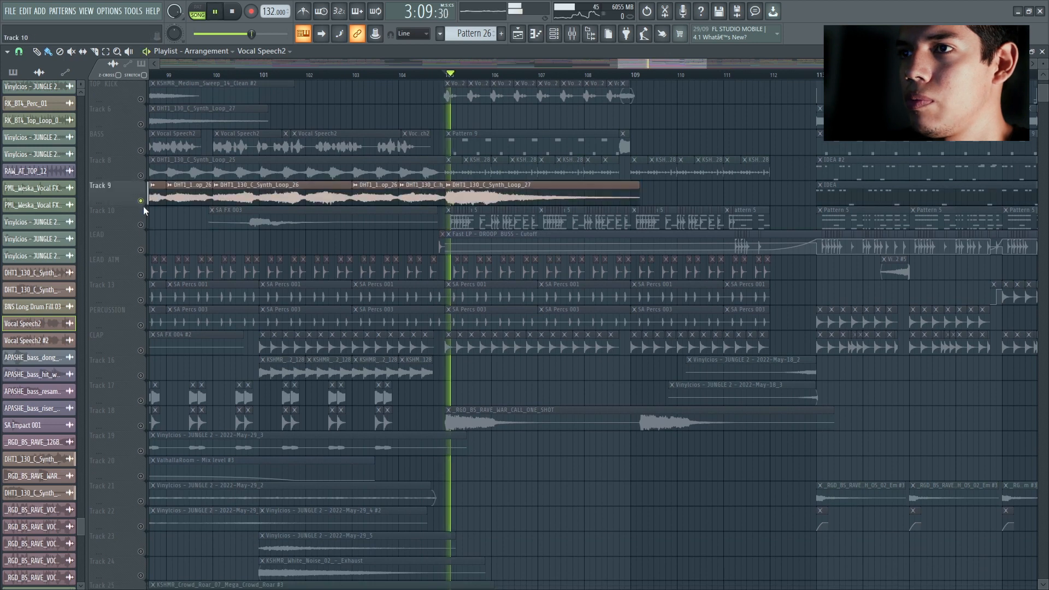
key("space")
Step: Replace Track 9 in the solo with CLAP and the lower layers, adding Track 39 through Track 45, and play them together from bar 105
left_click(141, 201)
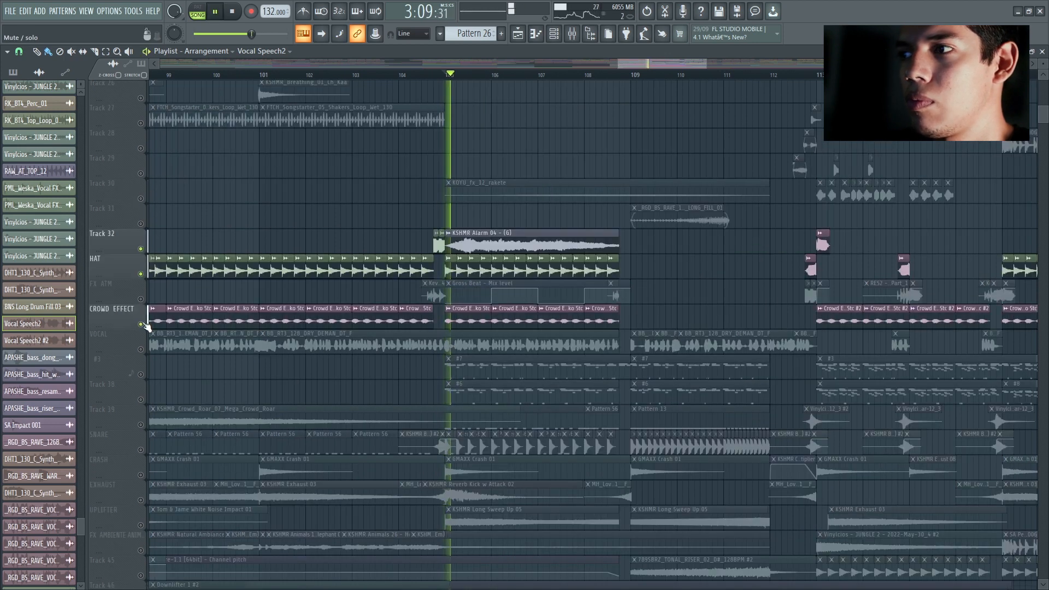
left_click(142, 349)
scroll(231, 209, "down", 2)
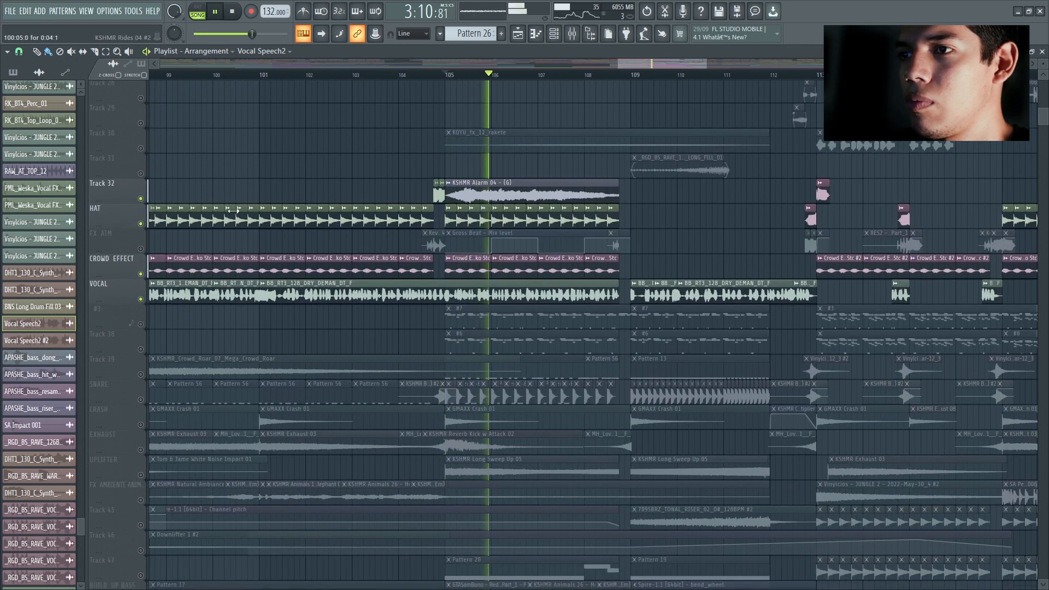
scroll(265, 325, "down", 5)
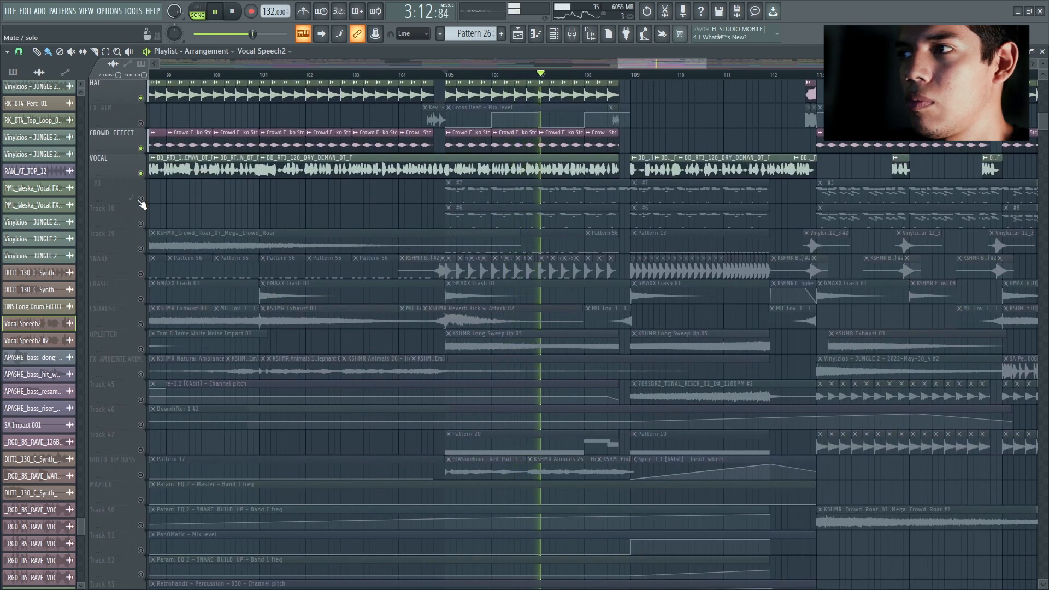
left_click_drag(141, 249, 143, 399)
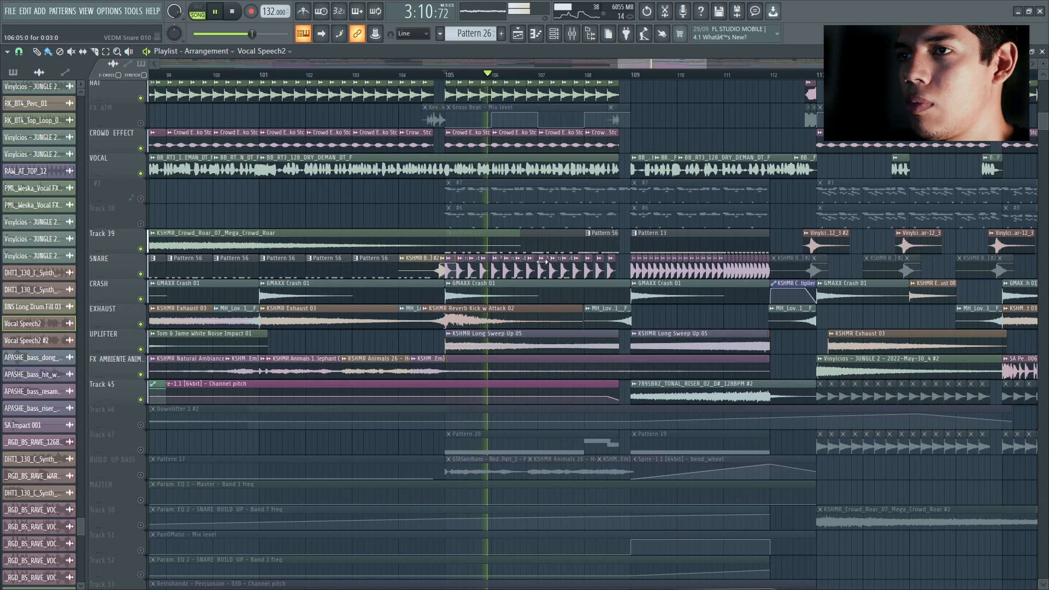
key("space")
Step: Reactivate all tracks and play from about bar 108 through the build-up into the drop at bar 113
right_click(141, 250)
scroll(637, 232, "down", 5)
scroll(663, 311, "up", 15)
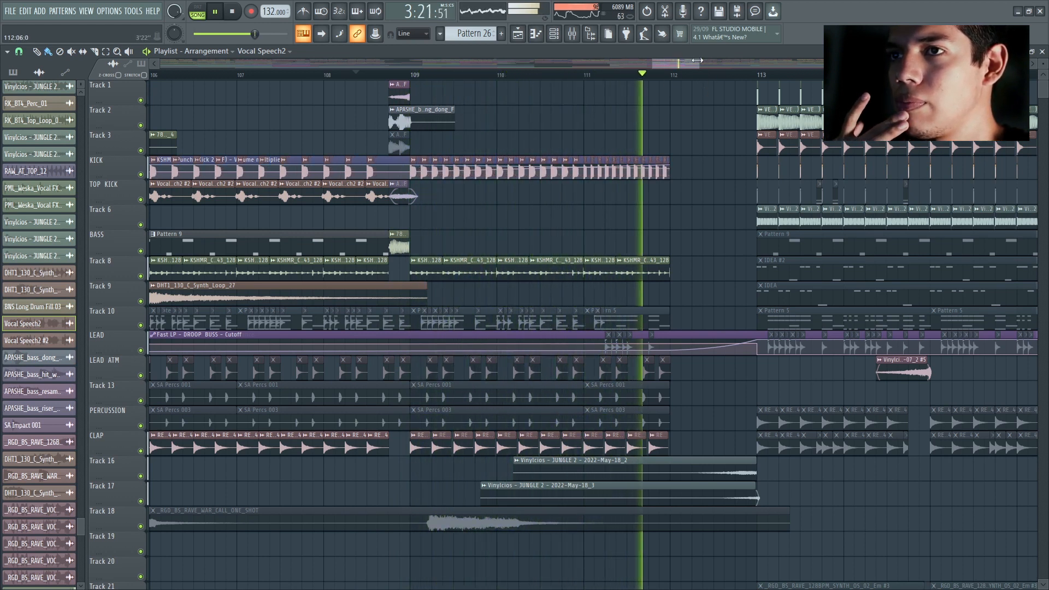
left_click_drag(697, 60, 759, 65)
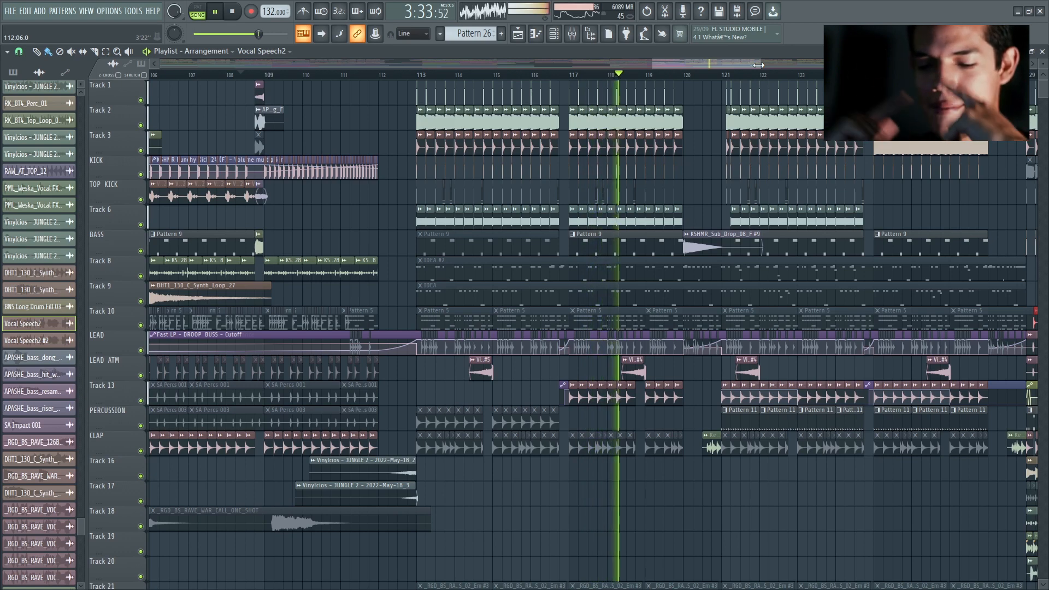
key("space")
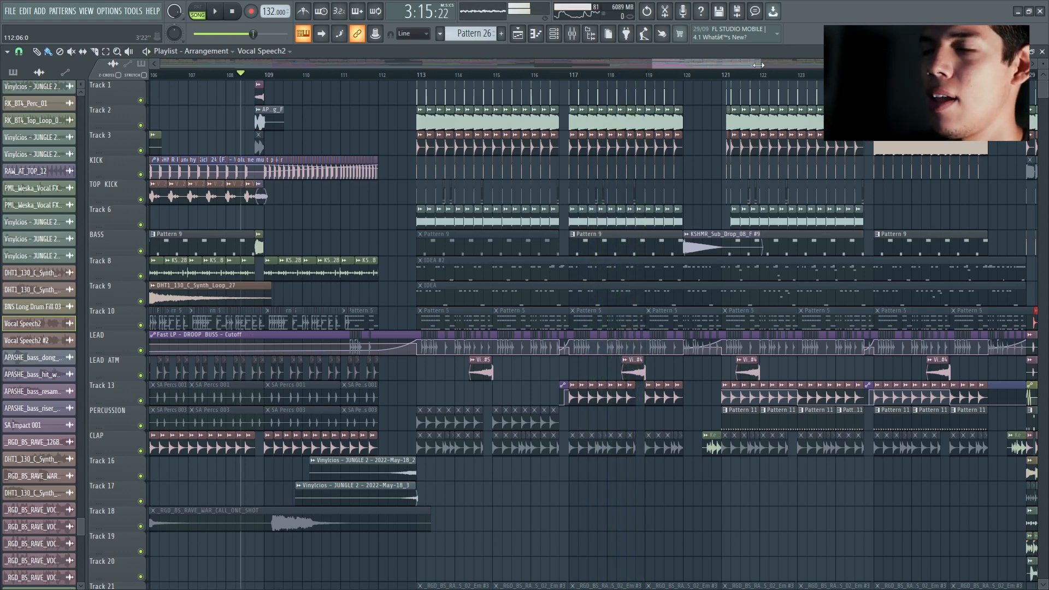
Step: Solo Track 38 at the drop and inspect the Spire notes of its bar 113 pattern in the piano roll
left_click_drag(658, 63, 659, 64)
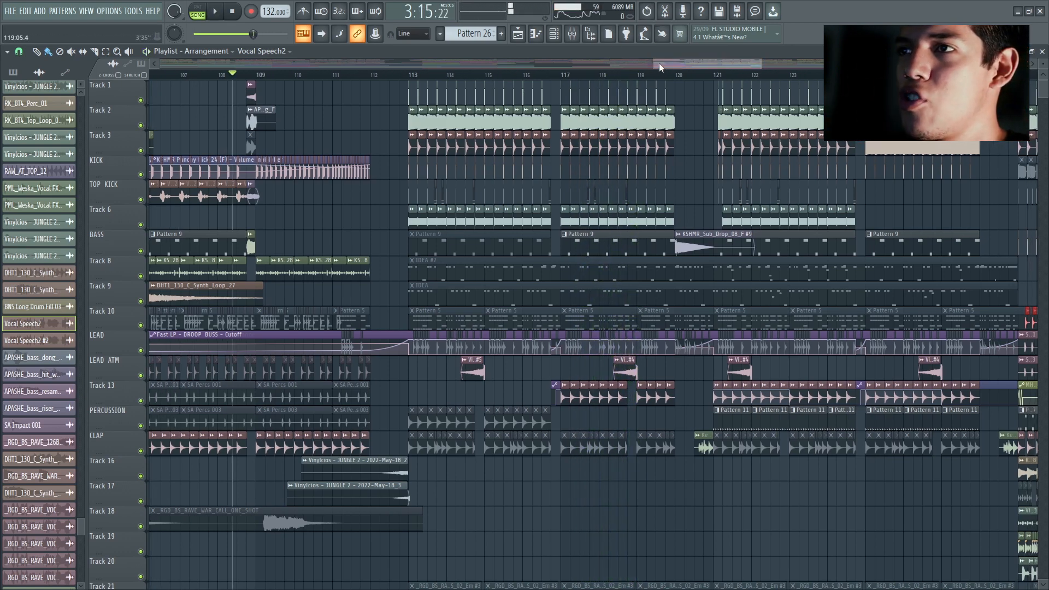
left_click_drag(670, 62, 672, 63)
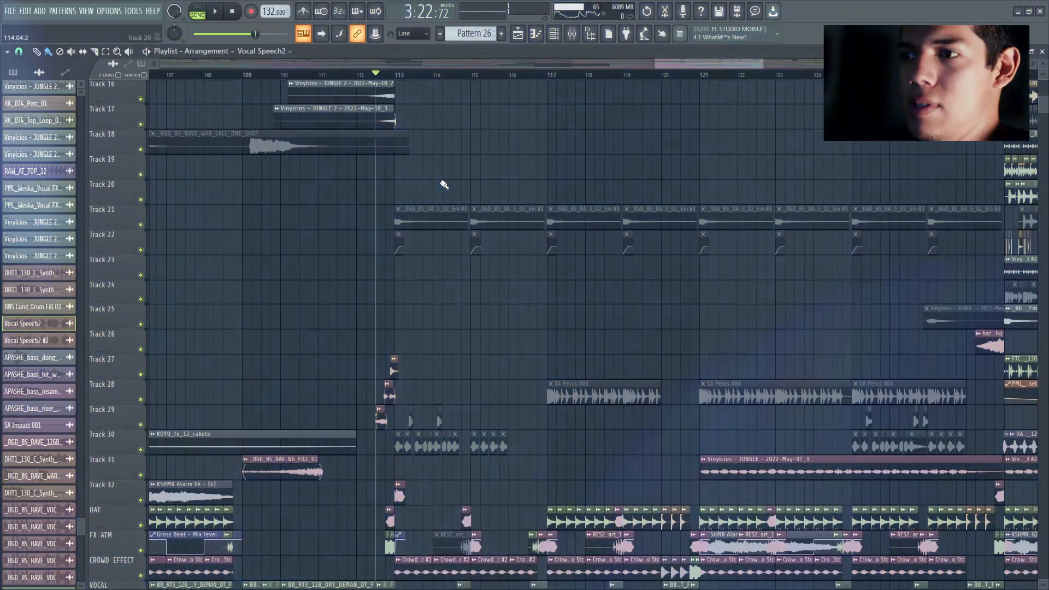
scroll(488, 230, "down", 1)
scroll(485, 312, "up", 3)
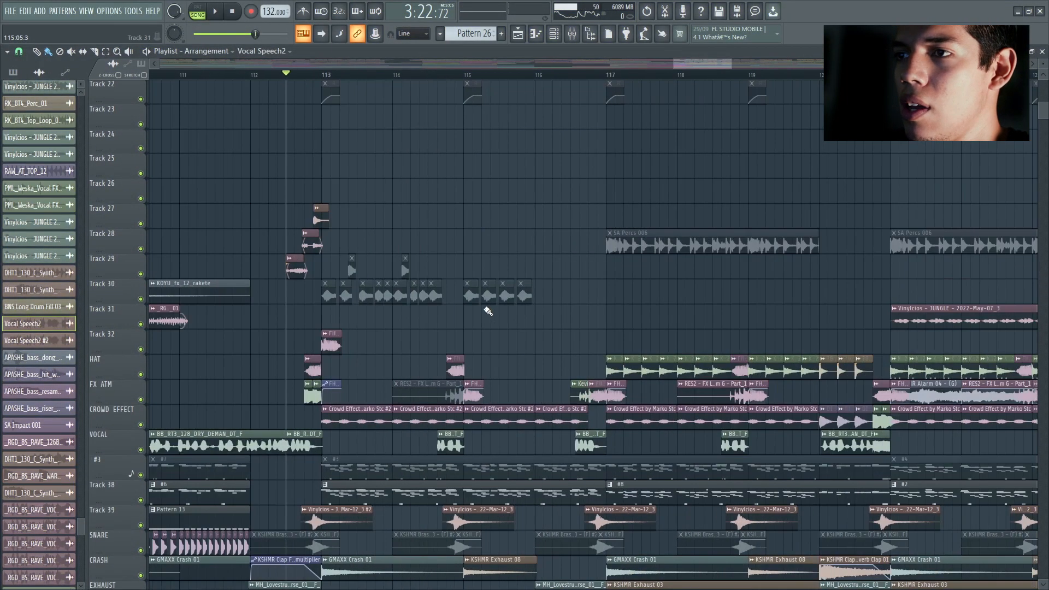
scroll(467, 296, "down", 4)
right_click(141, 374)
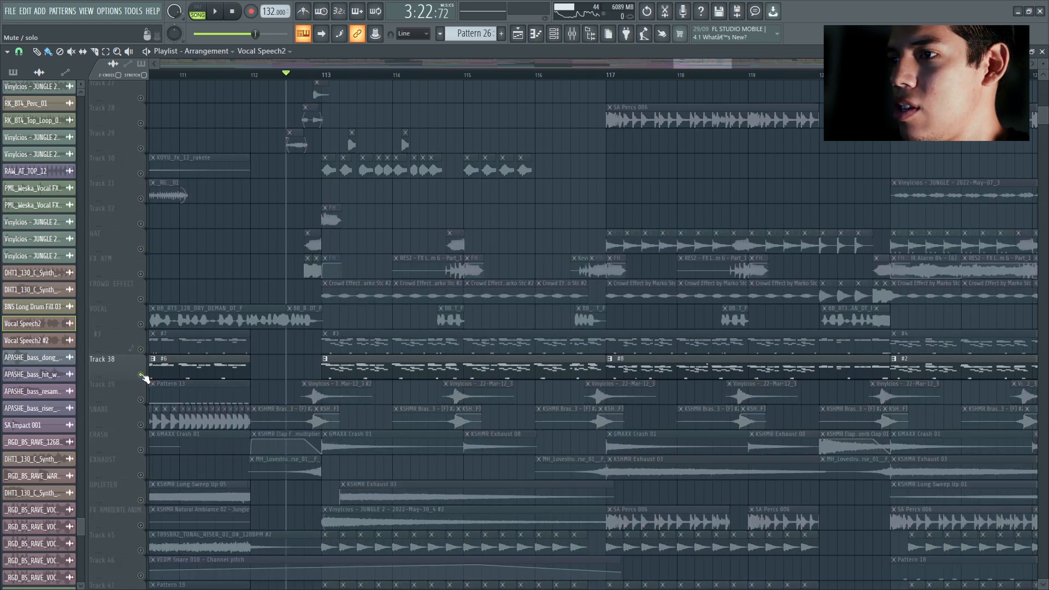
double_click(363, 371)
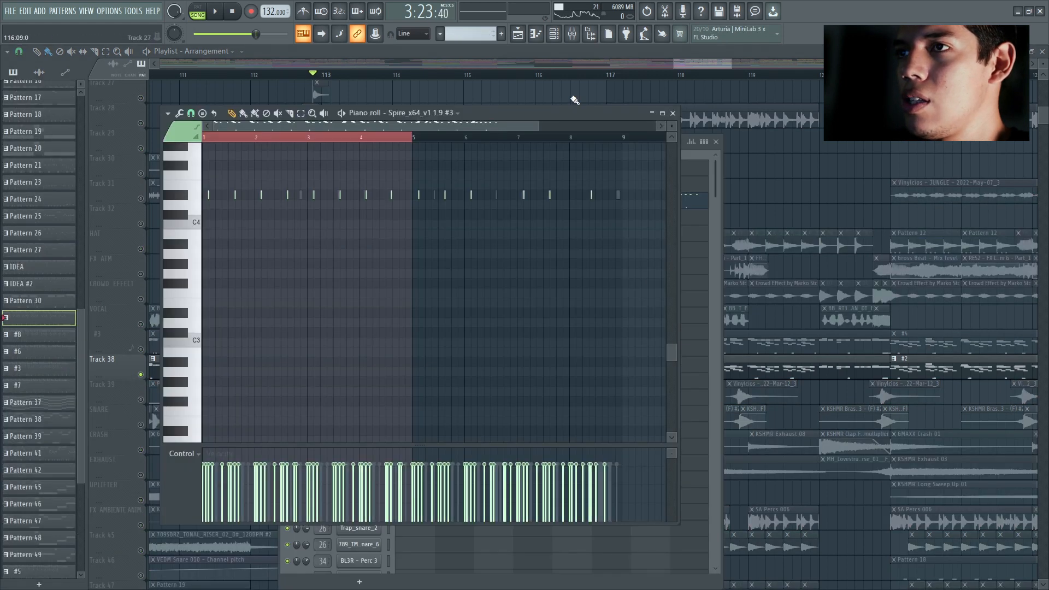
left_click(676, 113)
Step: Play the soloed Track 38 pattern from the start of the drop and close the channel rack
key("space")
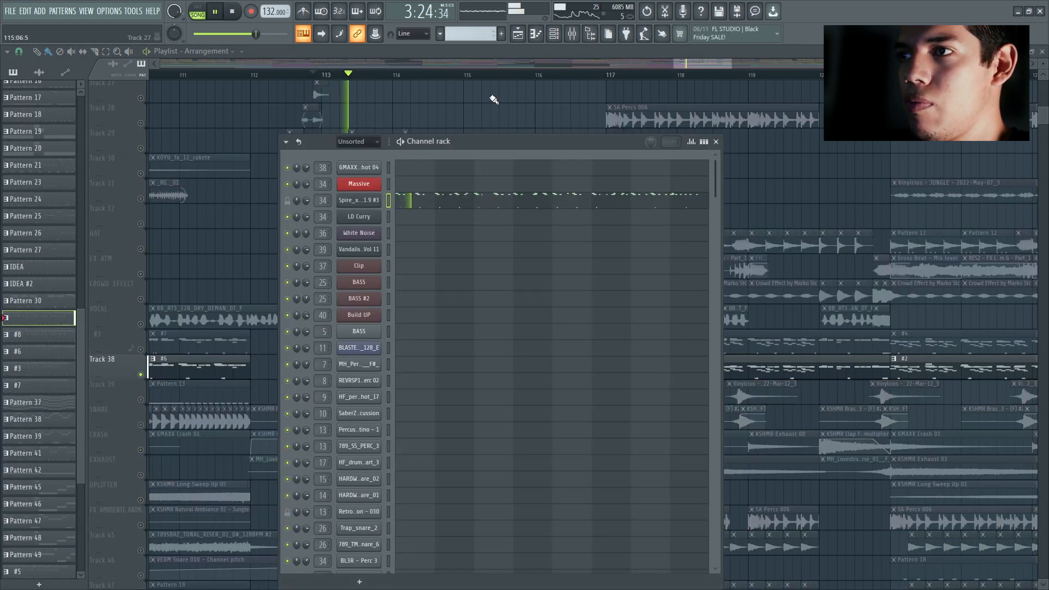
key("F6")
key("space")
Step: Add track #3 to the solo, audition its pattern's lead layers in the channel rack, and reactivate all tracks
left_click(141, 350)
double_click(378, 361)
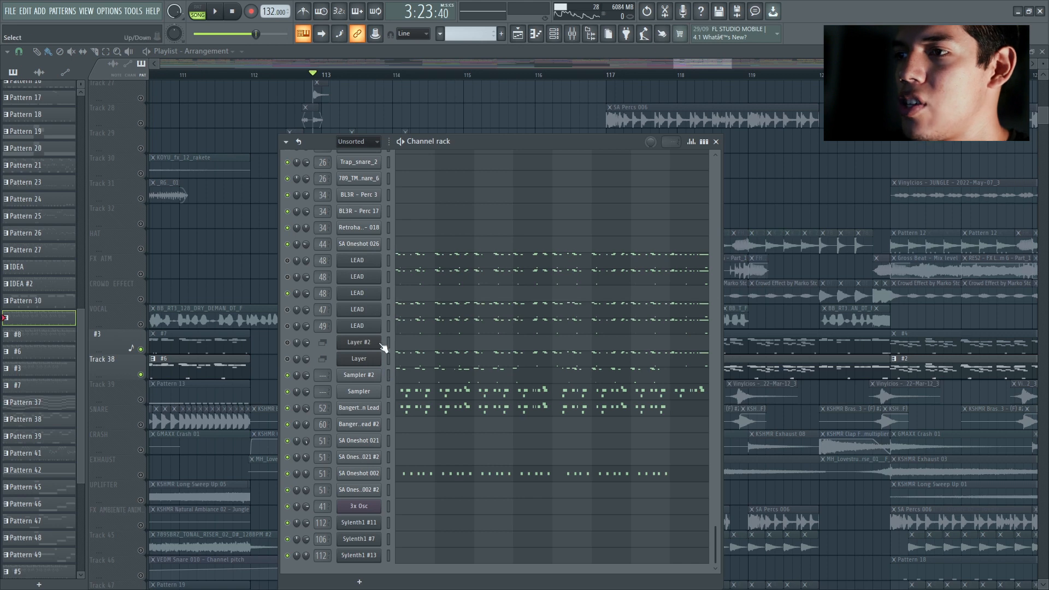
right_click(286, 358)
right_click(141, 375)
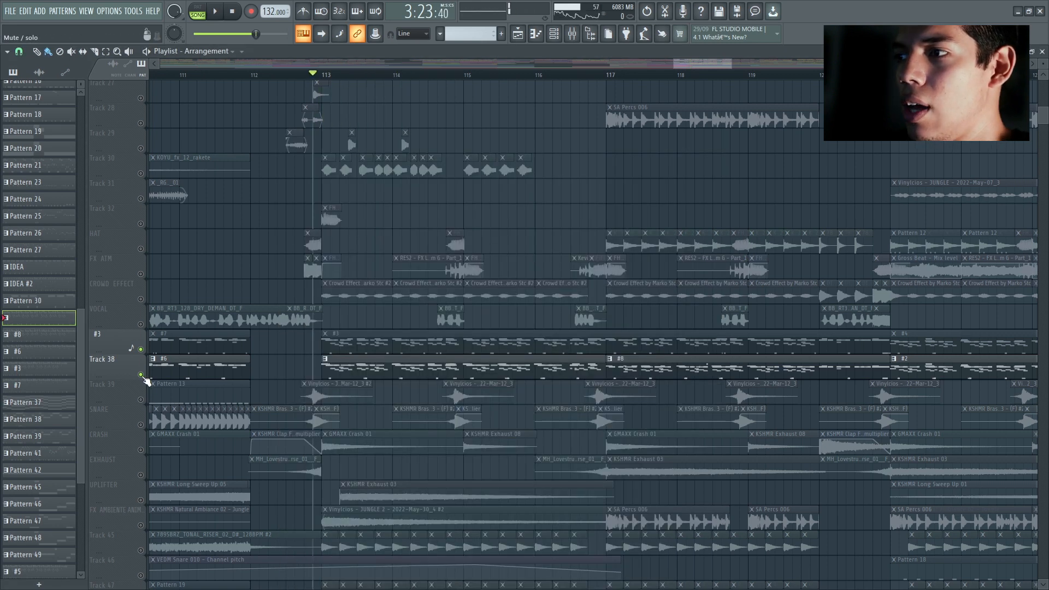
right_click(141, 375)
Step: Play the full drop from just before bar 113 to about bar 125, following its layers across the arrangement
scroll(561, 188, "up", 5)
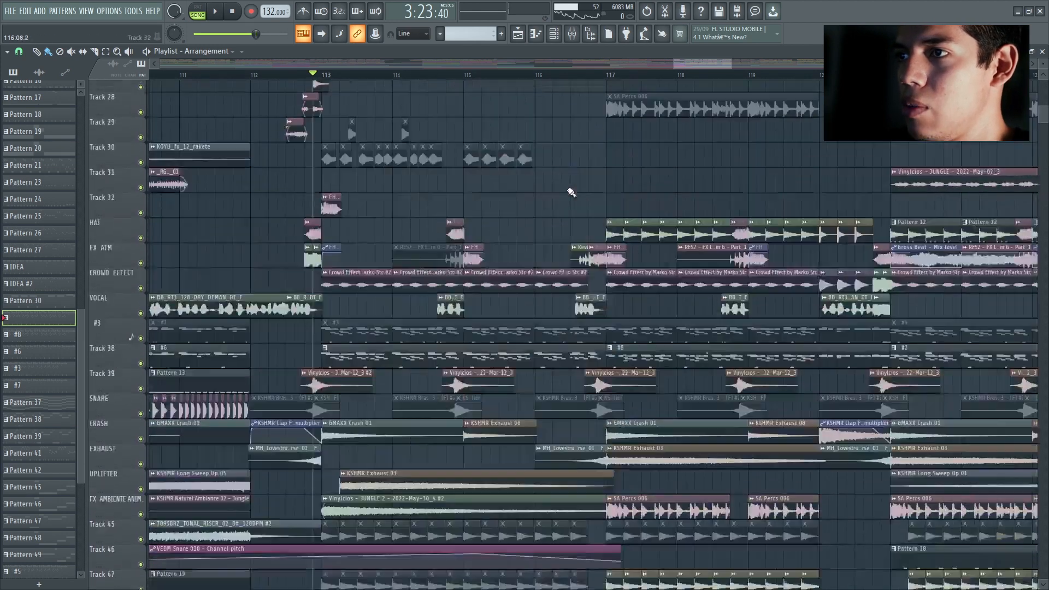
scroll(563, 196, "down", 2)
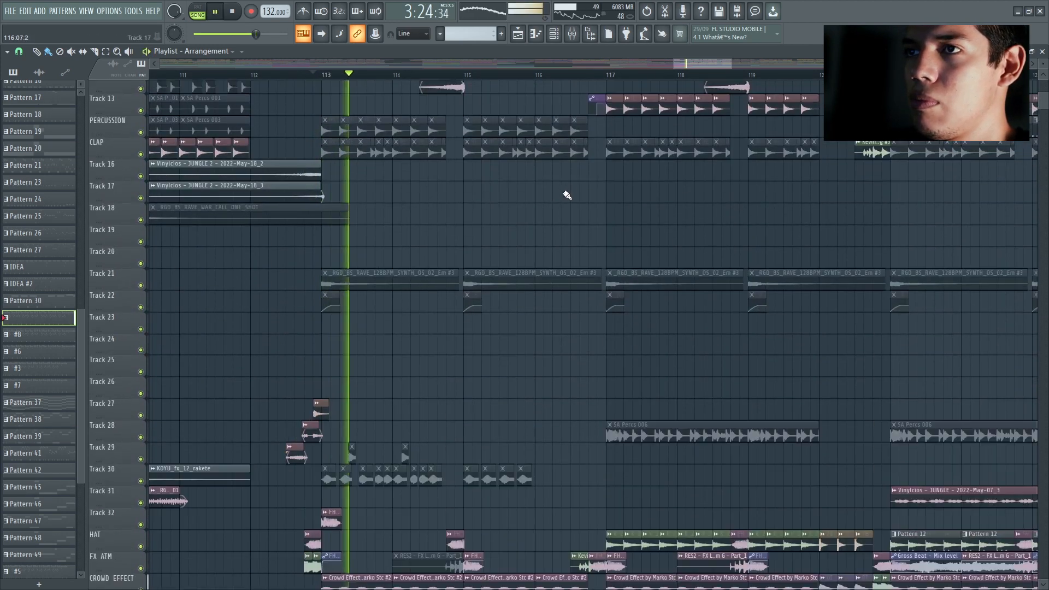
scroll(566, 195, "up", 3)
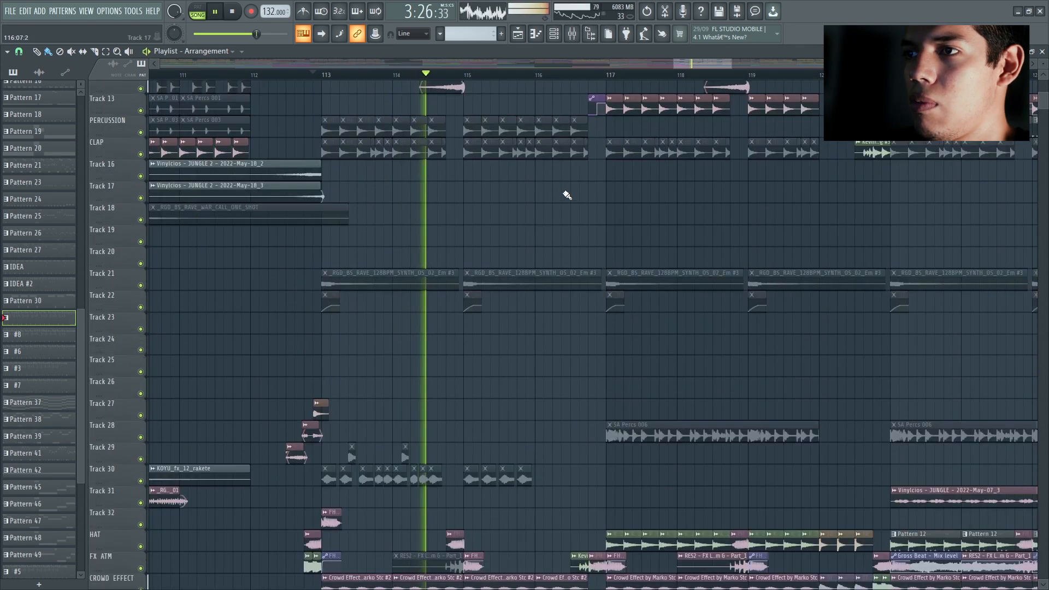
scroll(566, 195, "down", 3)
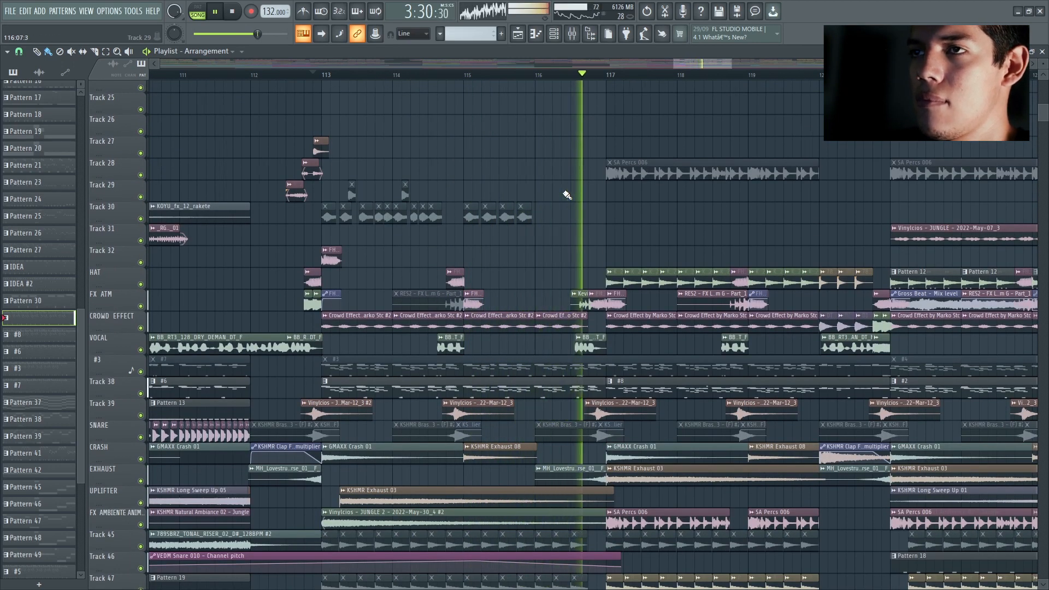
scroll(571, 198, "down", 2)
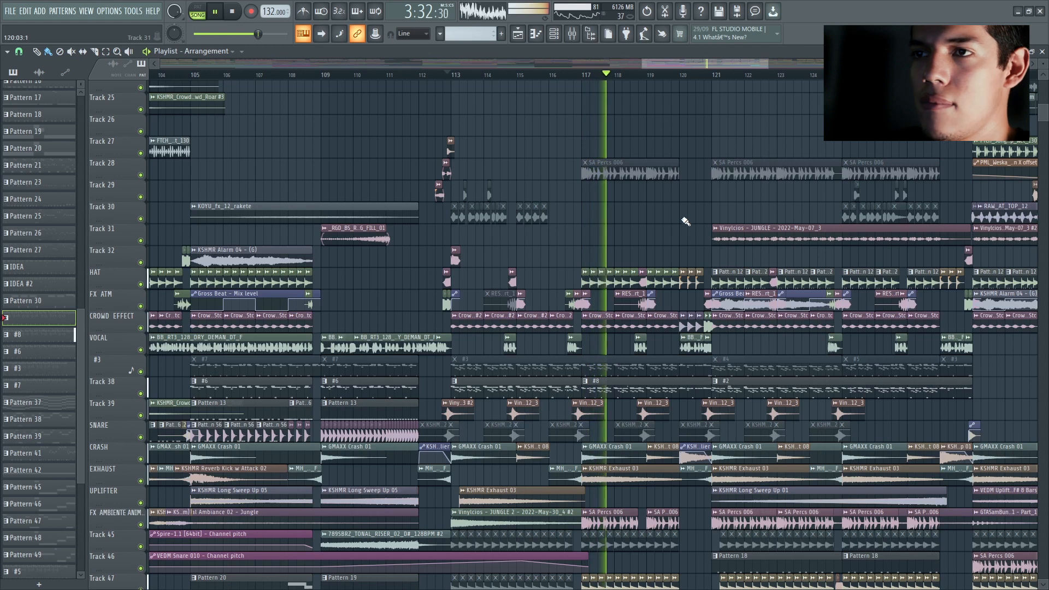
left_click_drag(664, 67, 684, 64)
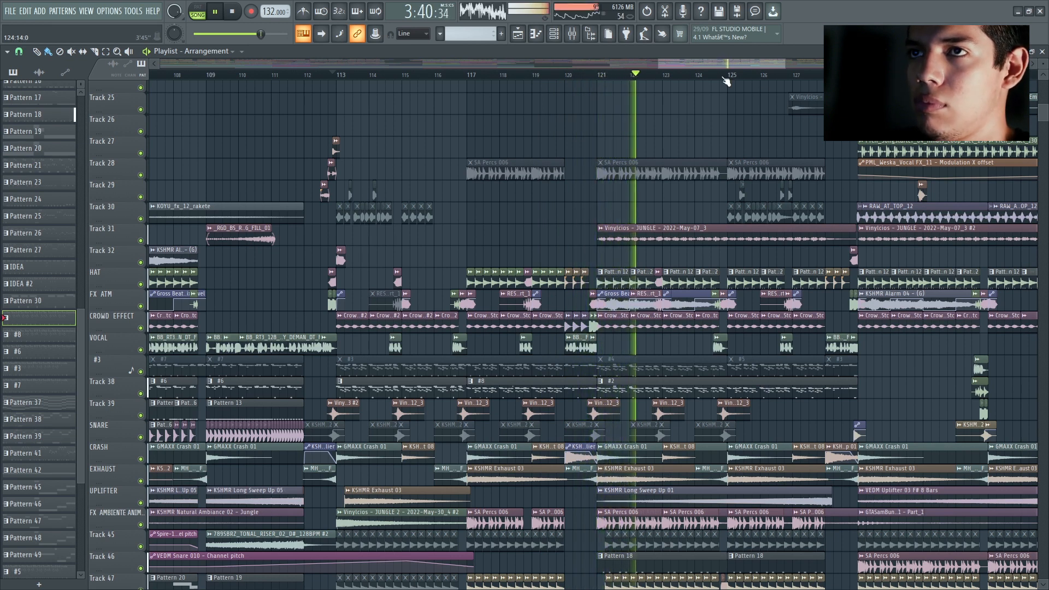
left_click_drag(693, 60, 720, 63)
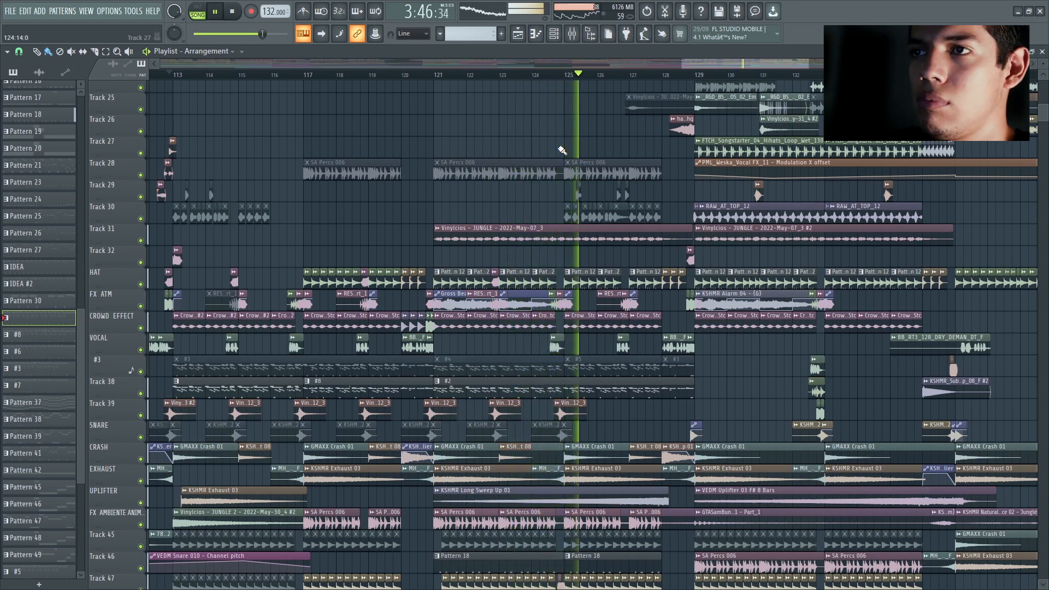
key("space")
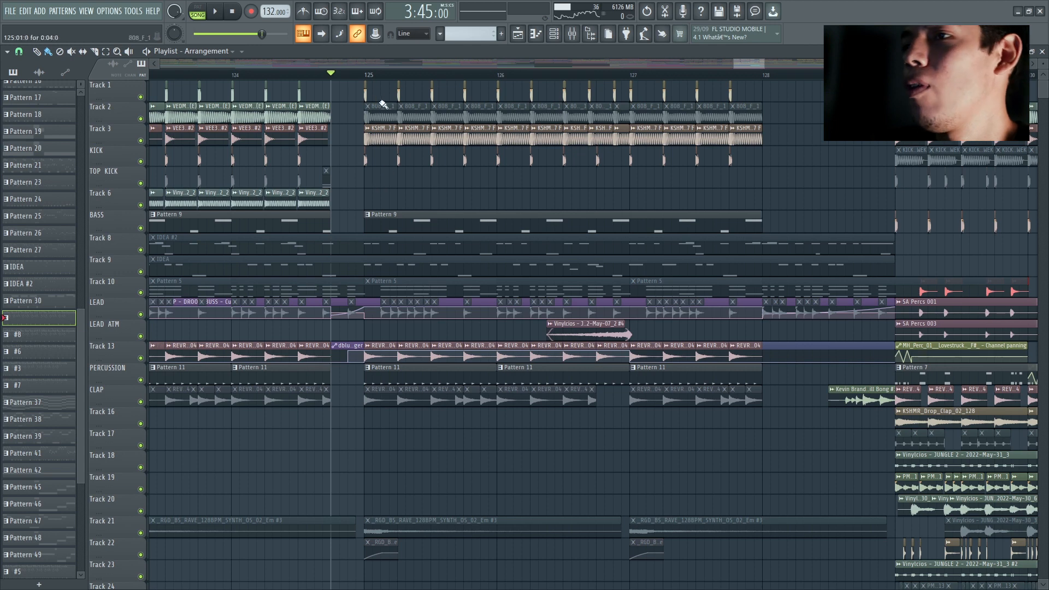
Step: Open the 808_F_1 clip at bar 125 on Track 2, inspect its sample settings, and close it
scroll(363, 155, "up", 3)
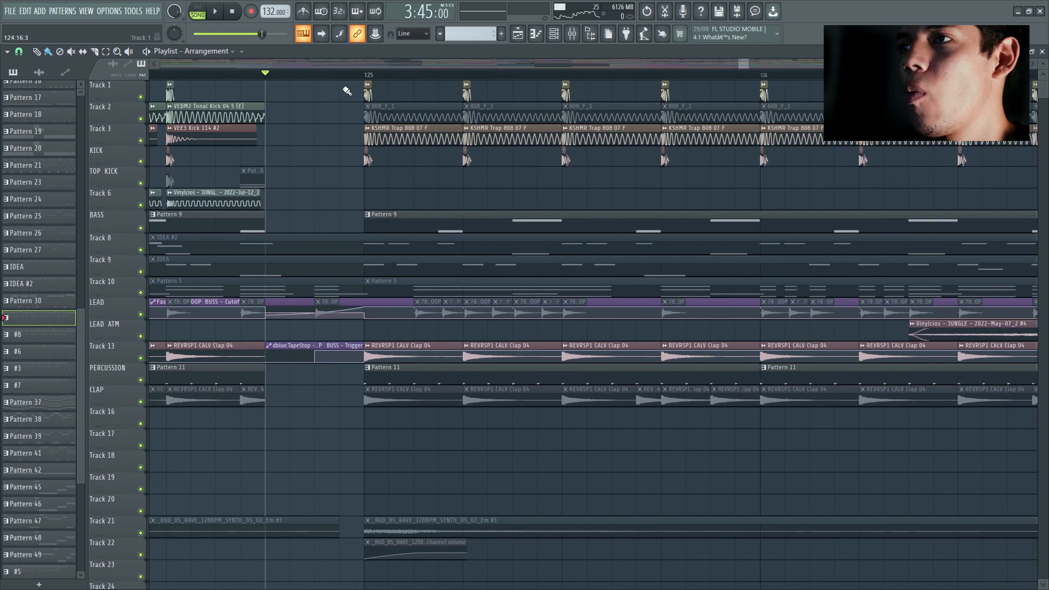
scroll(402, 80, "down", 3)
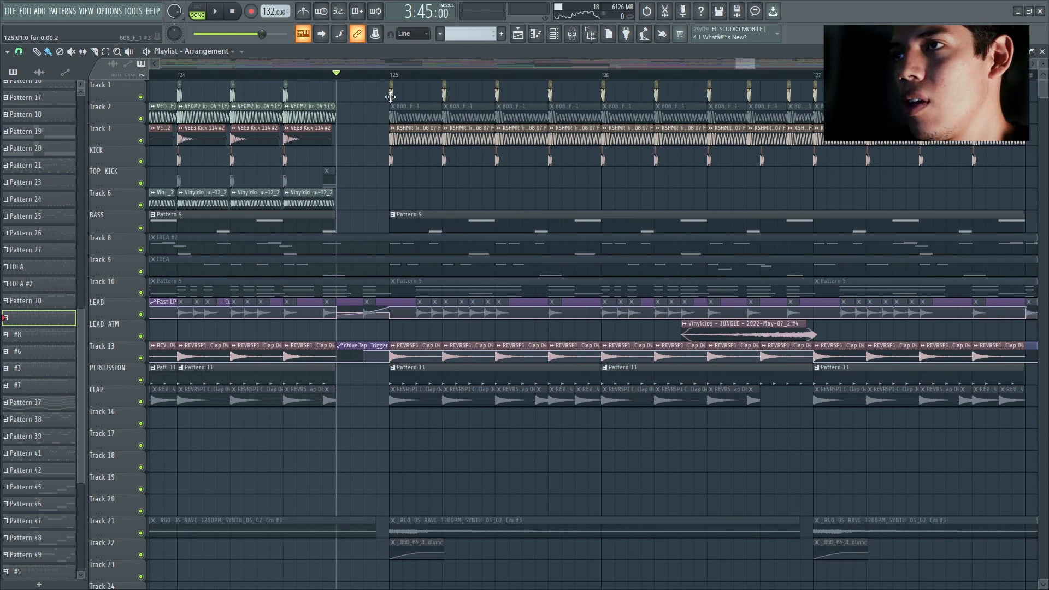
scroll(389, 97, "up", 3)
double_click(429, 111)
left_click_drag(320, 160, 534, 181)
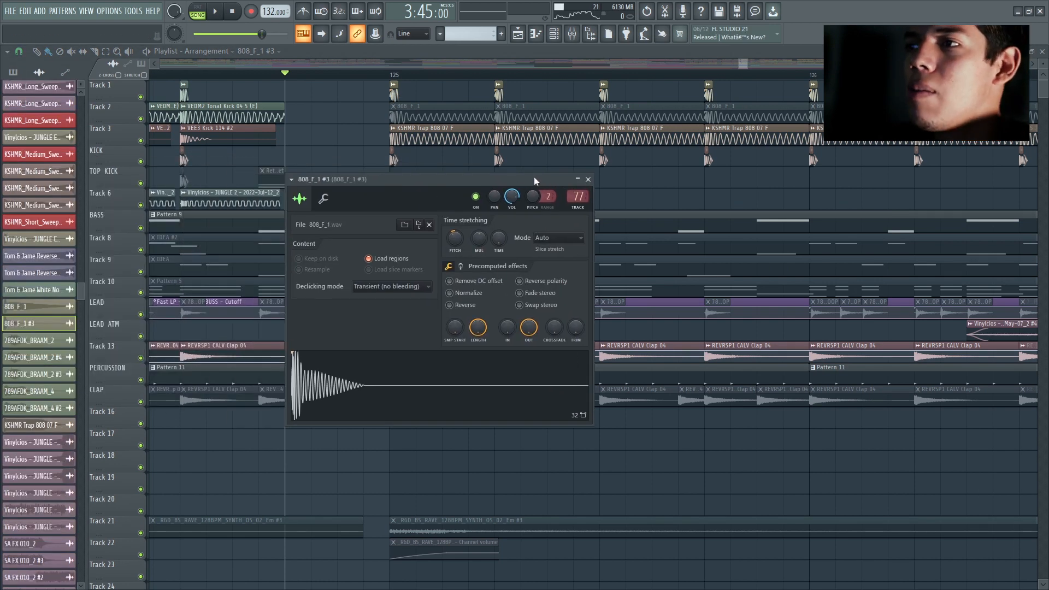
left_click_drag(510, 177, 531, 177)
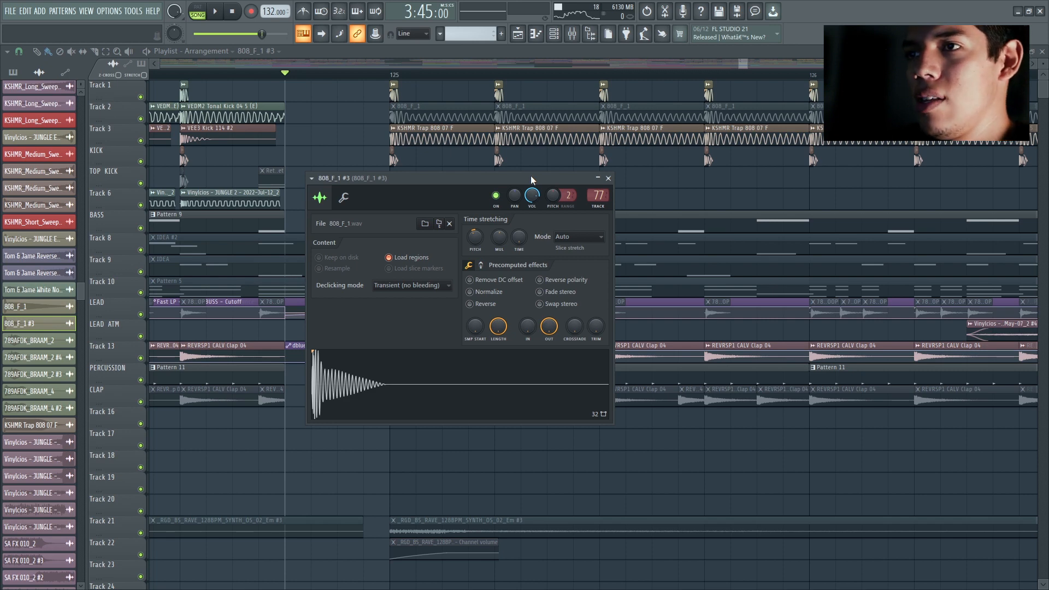
left_click(607, 178)
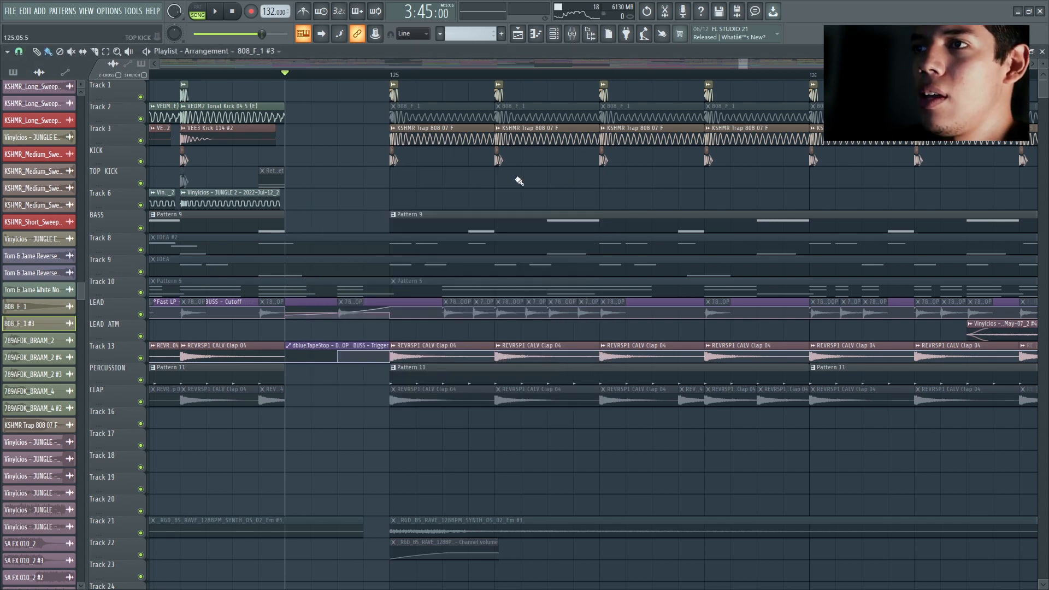
Step: Play the 808 section from just before bar 125 to about bar 126 with all its layers
scroll(588, 199, "down", 3)
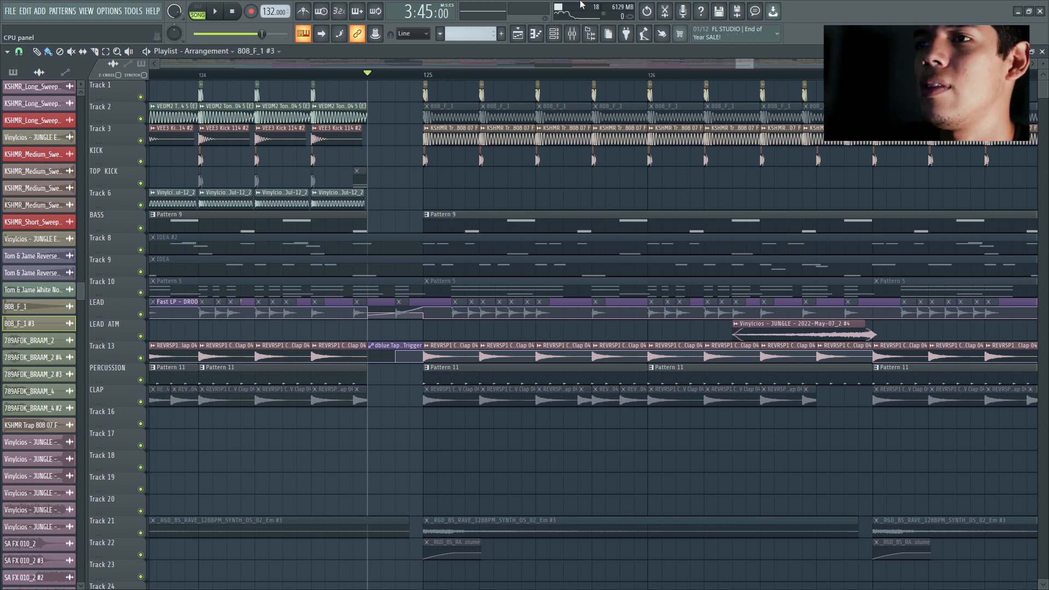
scroll(512, 194, "down", 4)
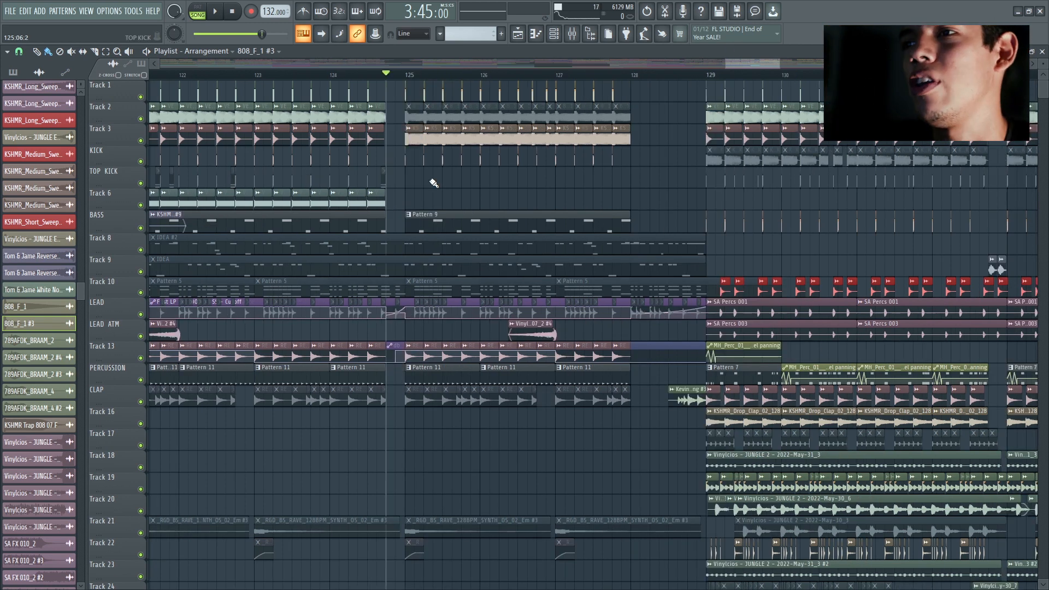
scroll(407, 129, "up", 4)
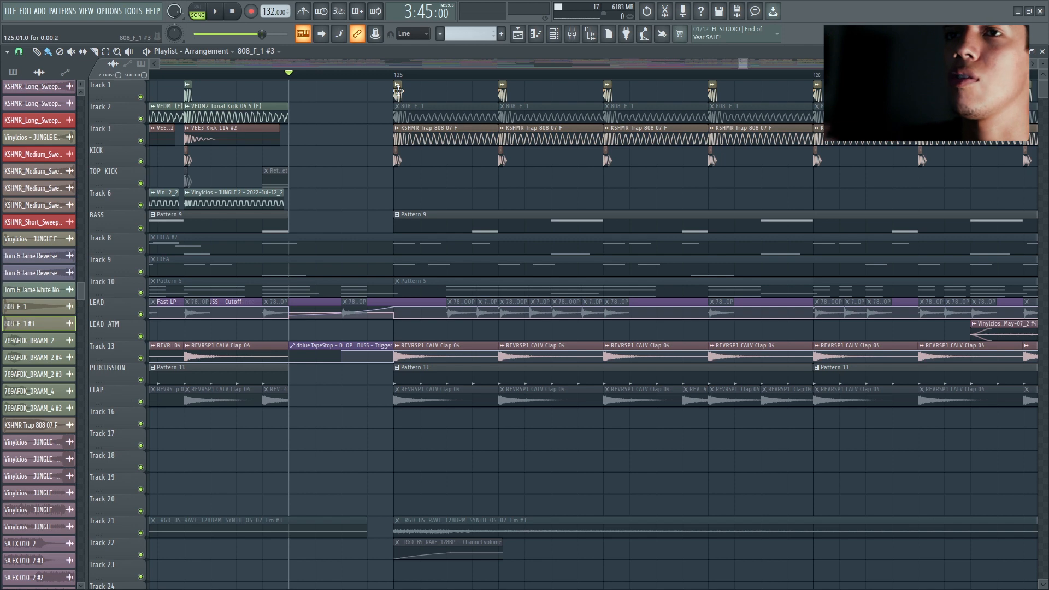
scroll(398, 192, "down", 4)
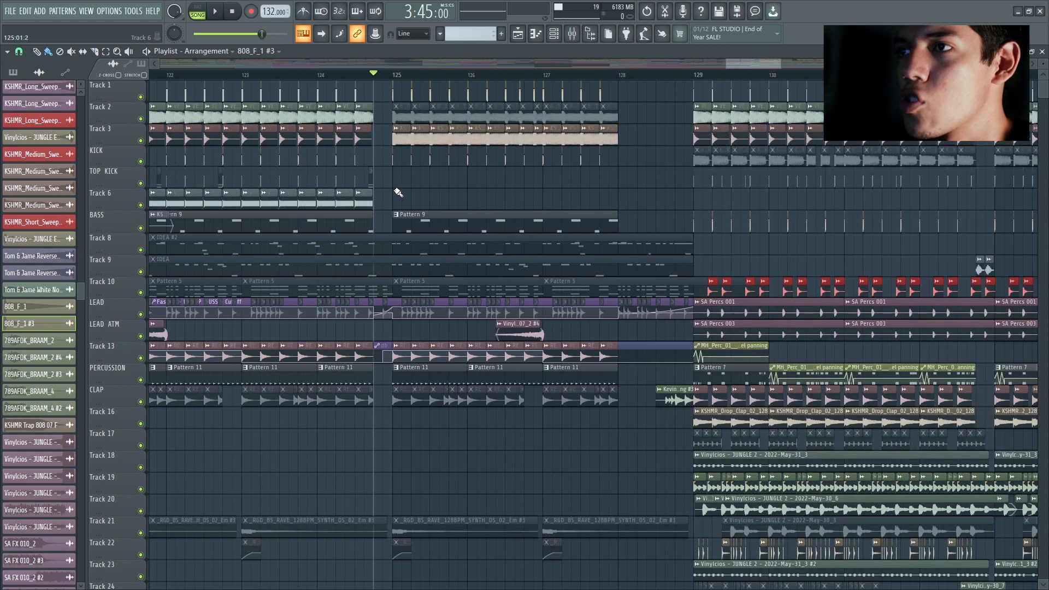
key("space")
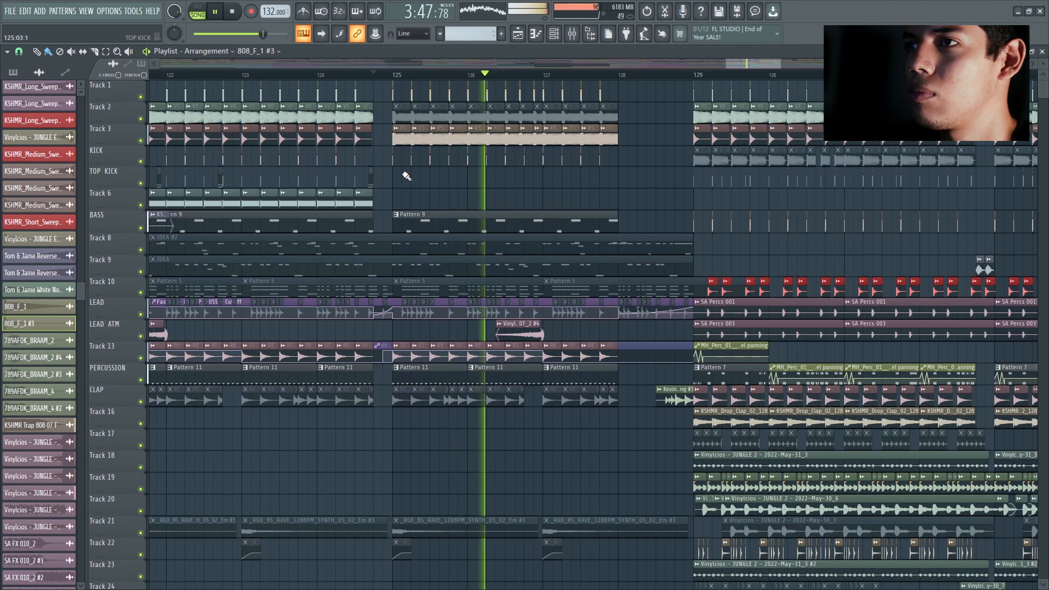
key("space")
Step: Inspect the 808_F_1, KSHMR Trap 808 and kick samples at bar 125, and replay the start of the section
scroll(389, 134, "up", 4)
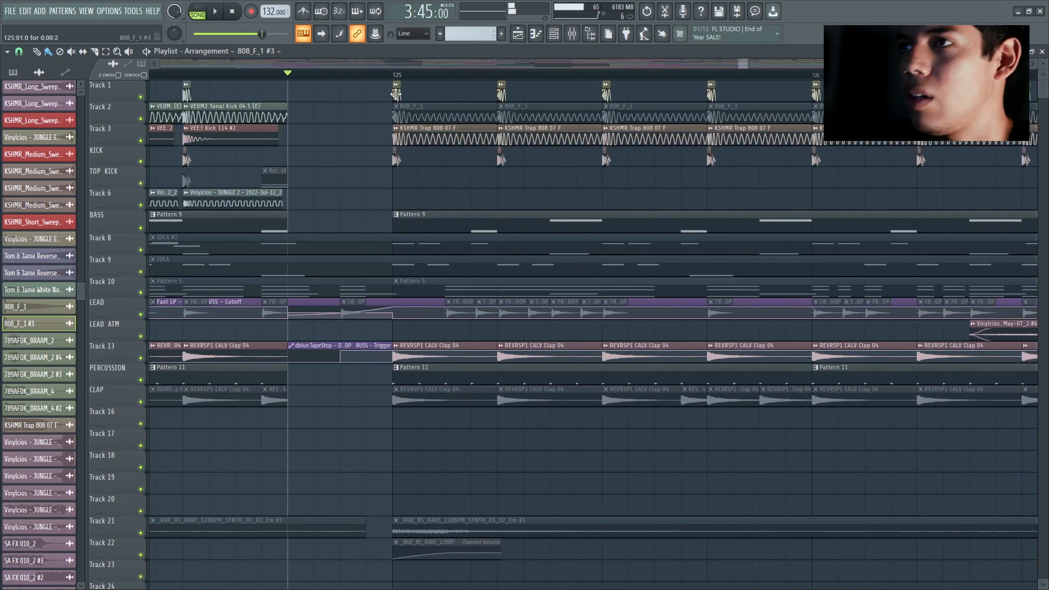
double_click(393, 112)
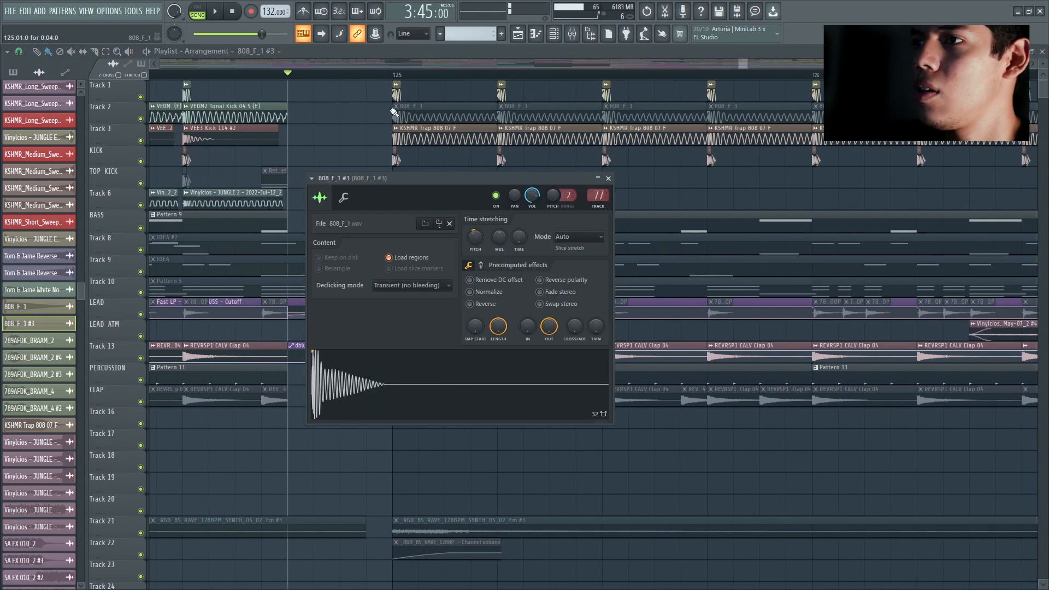
left_click(608, 179)
double_click(407, 136)
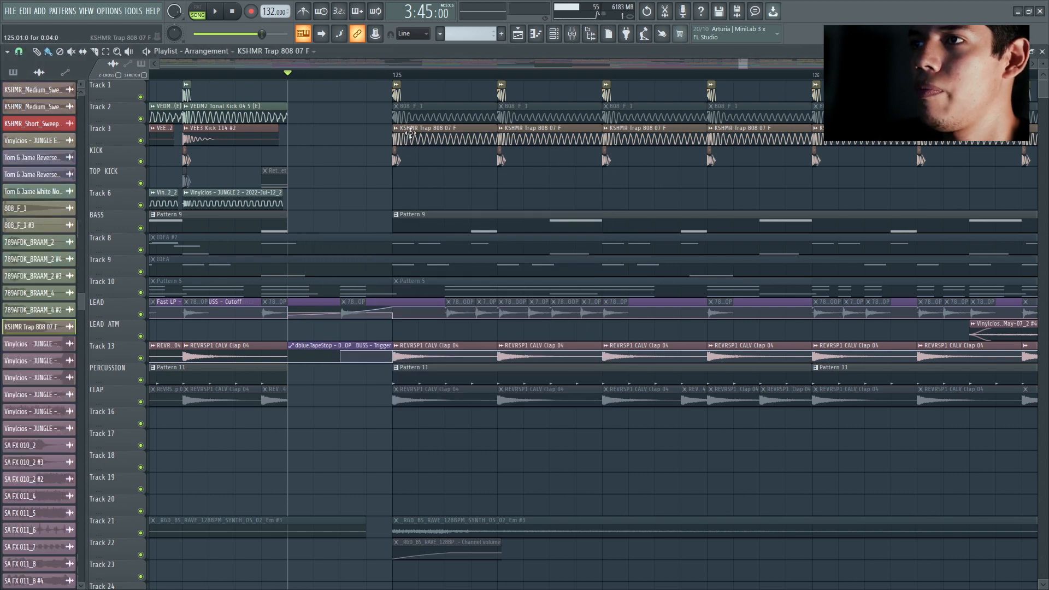
left_click(463, 113)
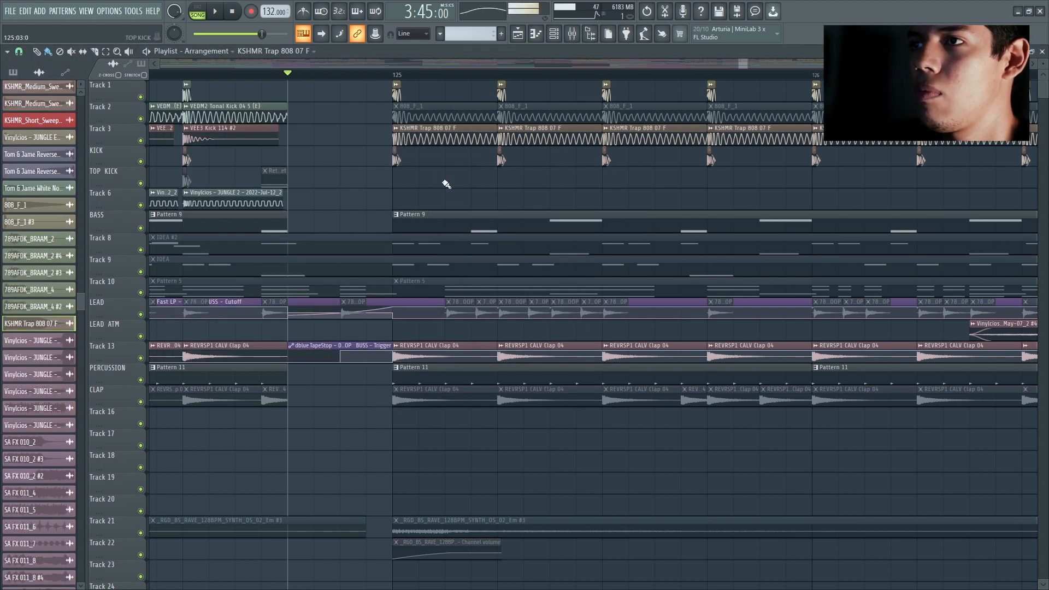
double_click(395, 161)
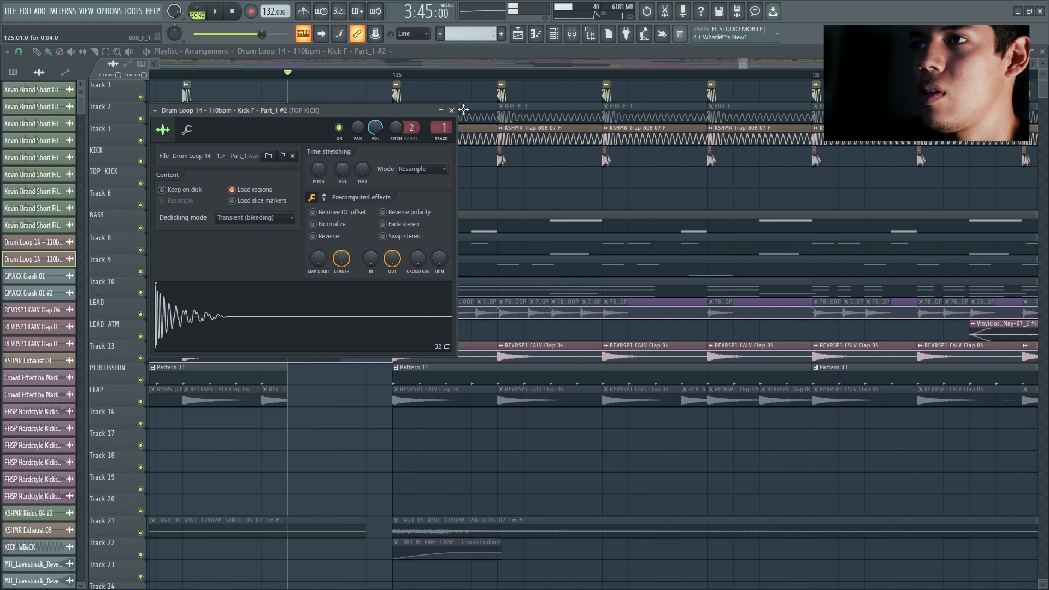
left_click(453, 111)
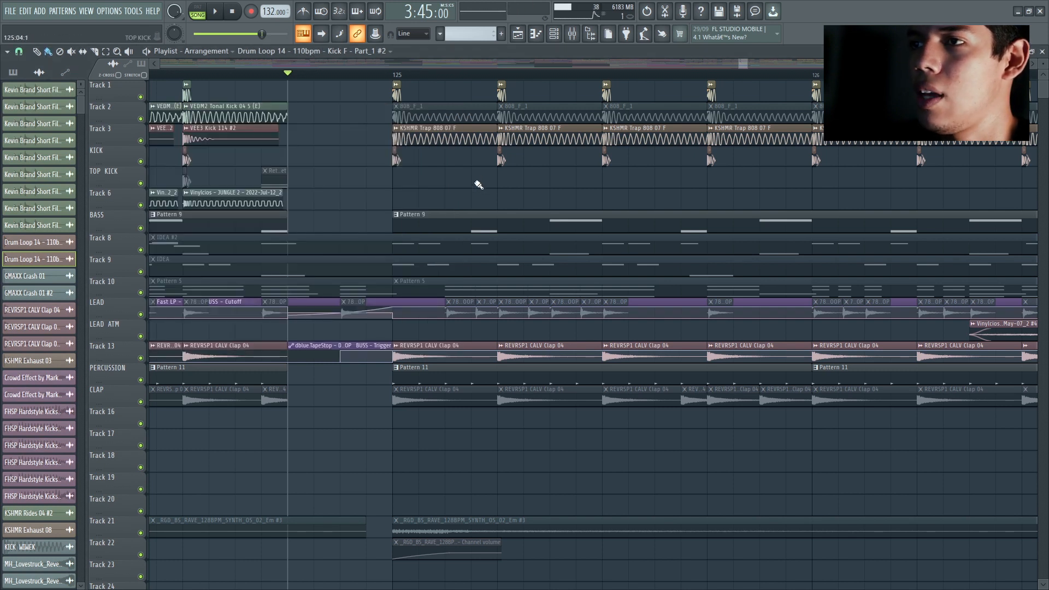
key("space")
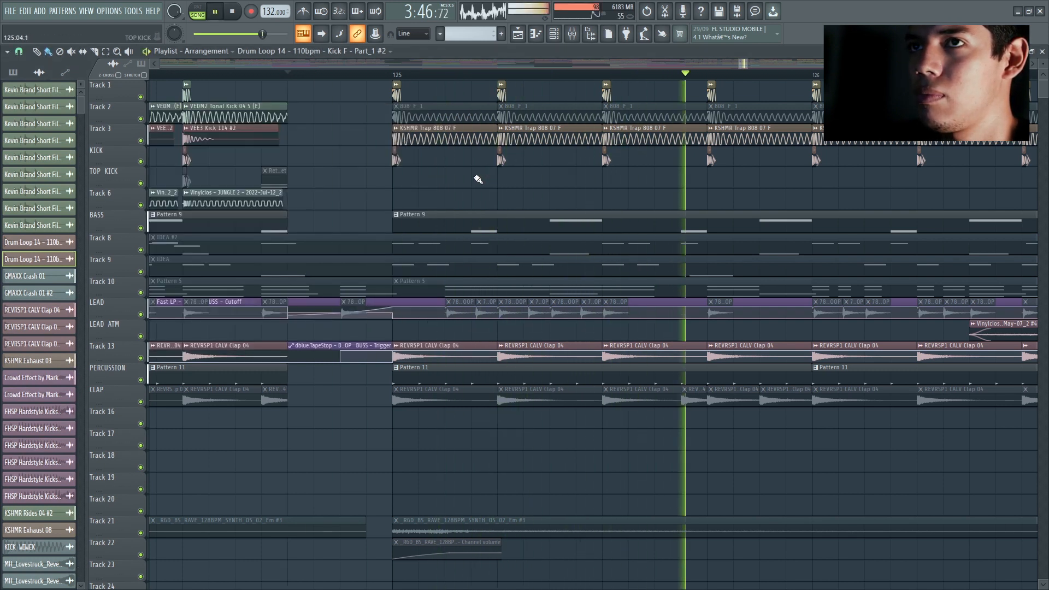
key("space")
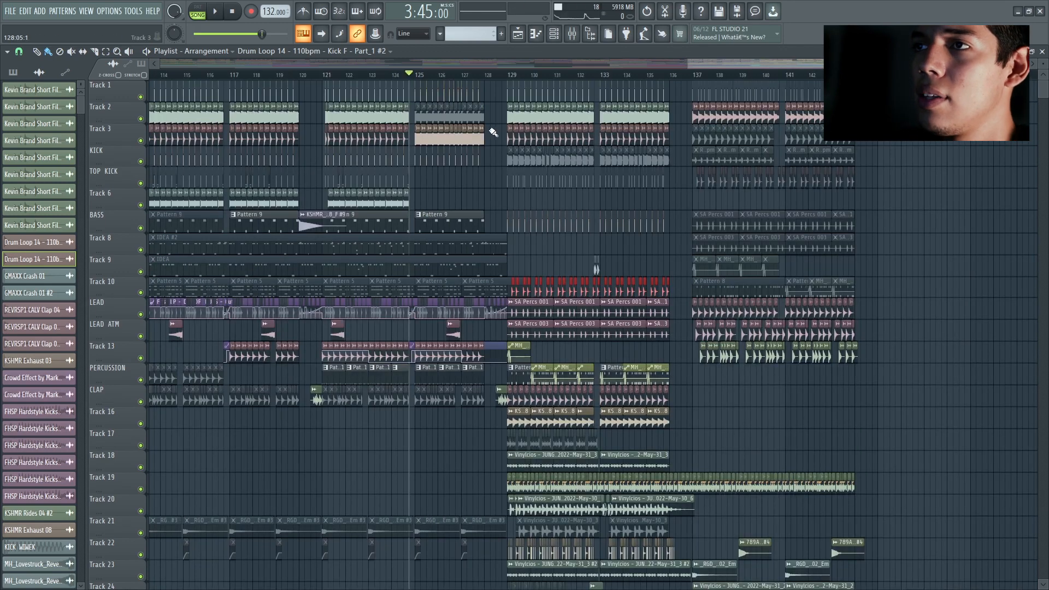
Step: Play the percussion section from bar 128 to the start of bar 137
scroll(493, 132, "up", 2)
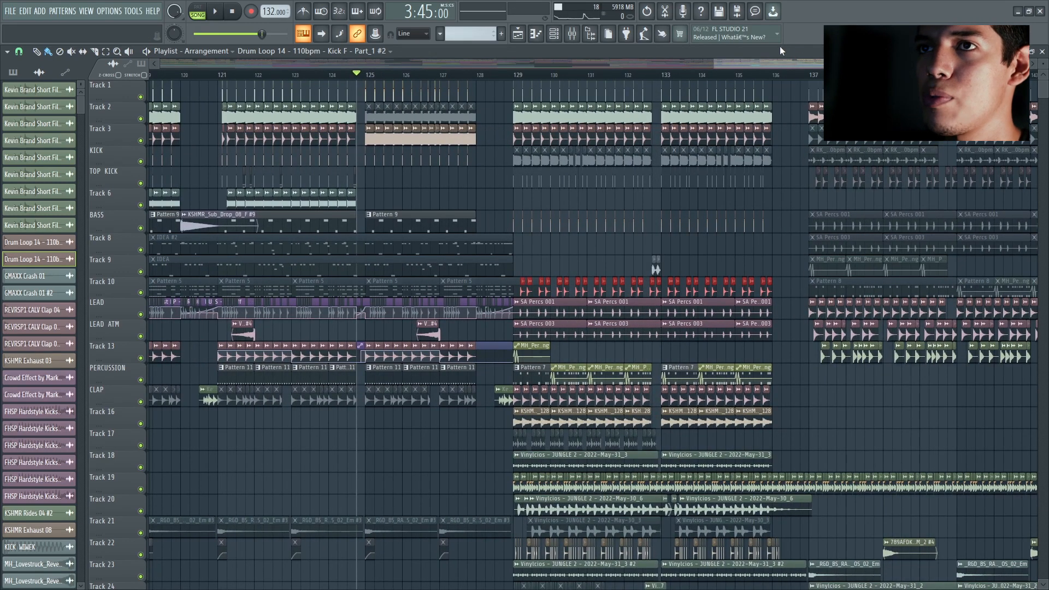
scroll(690, 96, "up", 2)
left_click_drag(739, 68, 774, 65)
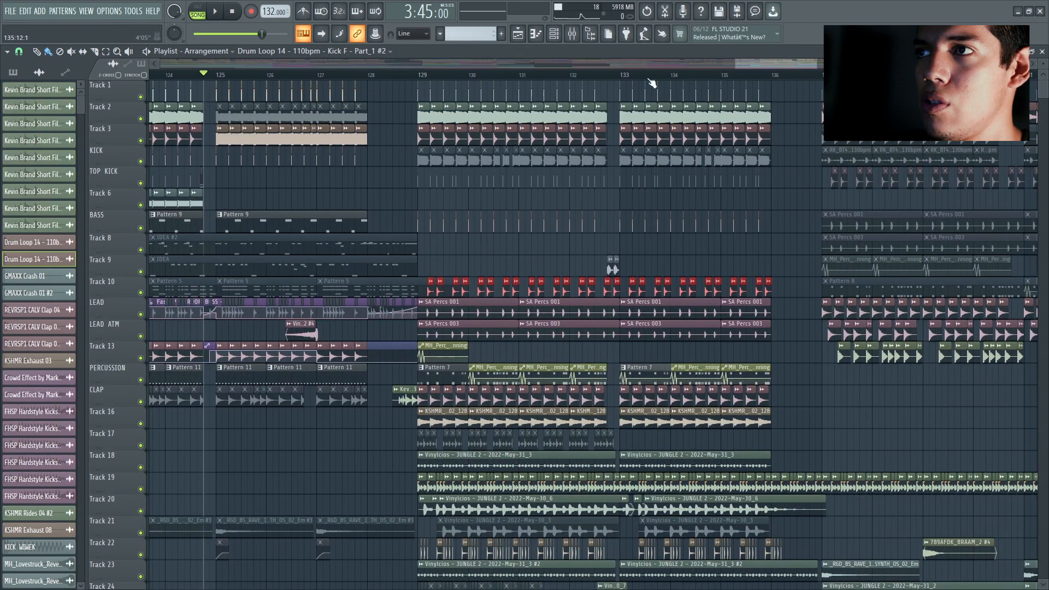
left_click(364, 77)
key("space")
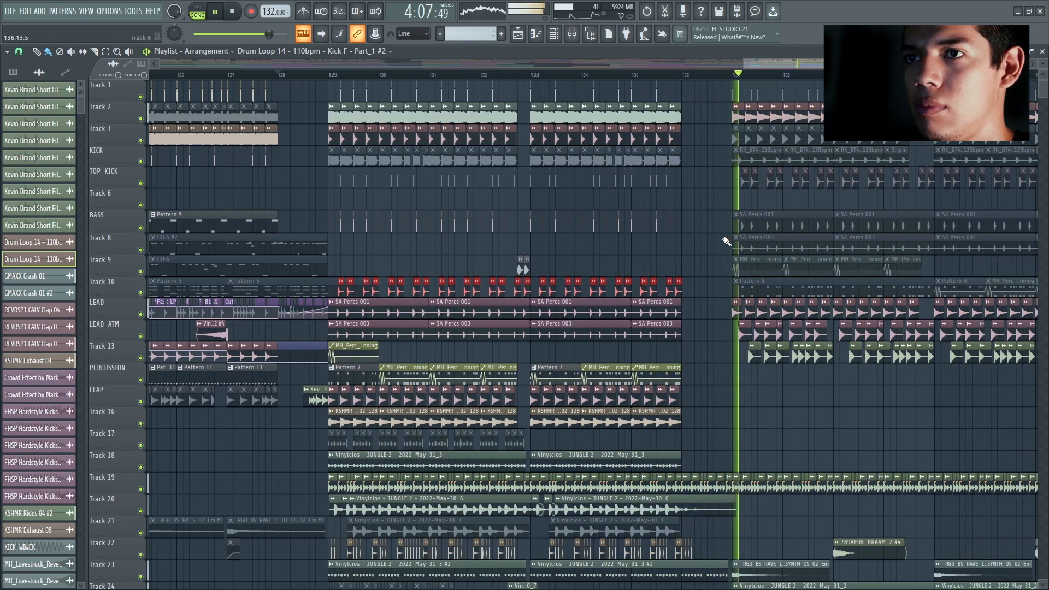
key("space")
Step: Return to the song's intro and play the matching percussion section from bar 9
left_click_drag(741, 62, 528, 64)
left_click_drag(634, 64, 189, 96)
left_click_drag(305, 65, 243, 61)
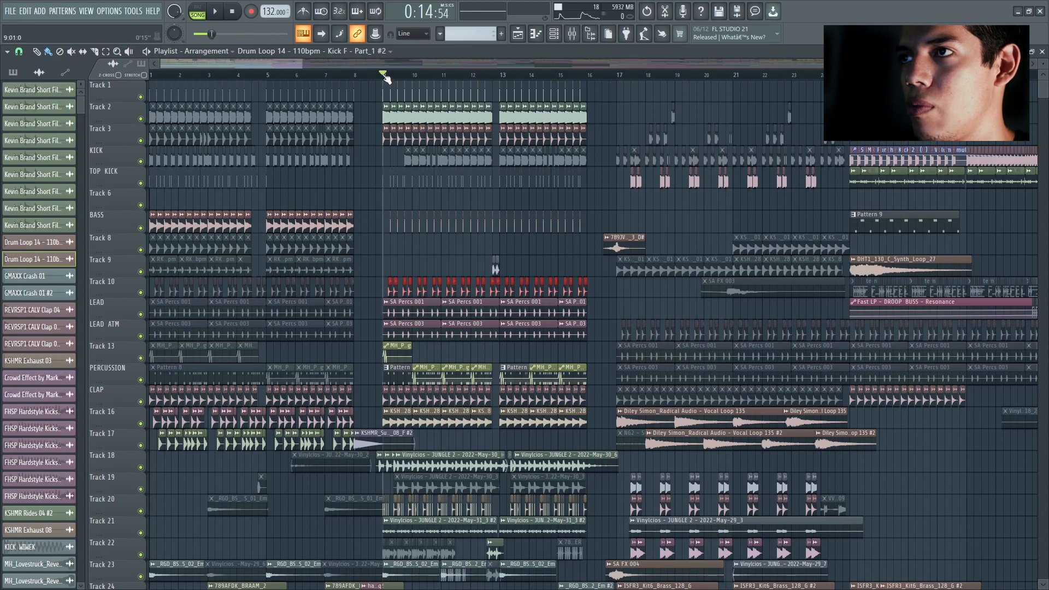
key("space")
key("space")
Step: Go back to the end of the 808 section and play the transition into the percussion section at bar 129
left_click_drag(266, 65, 857, 70)
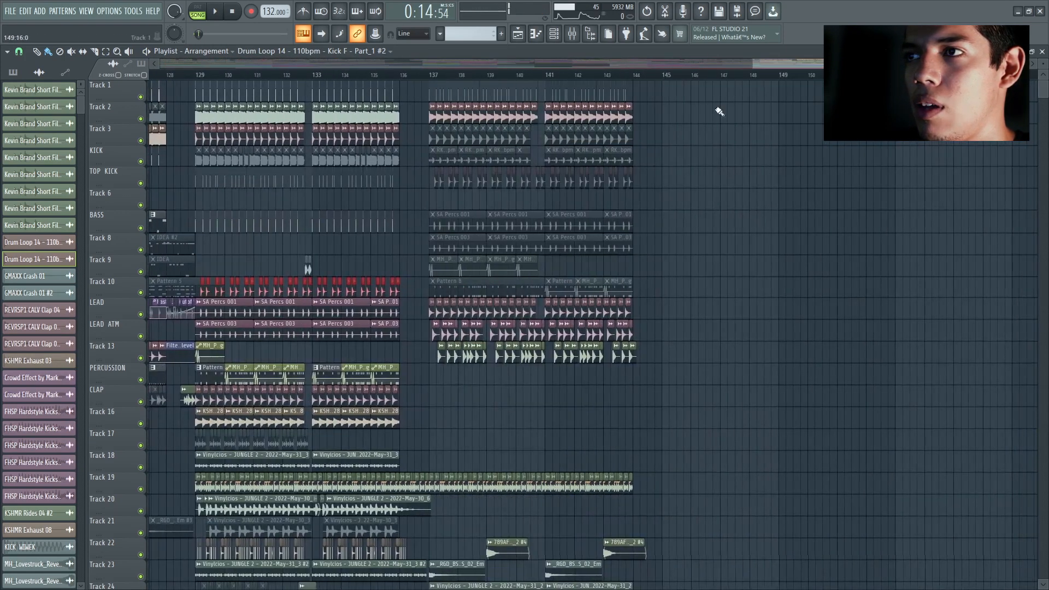
scroll(437, 230, "down", 3)
scroll(240, 87, "up", 5)
left_click(350, 78)
key("space")
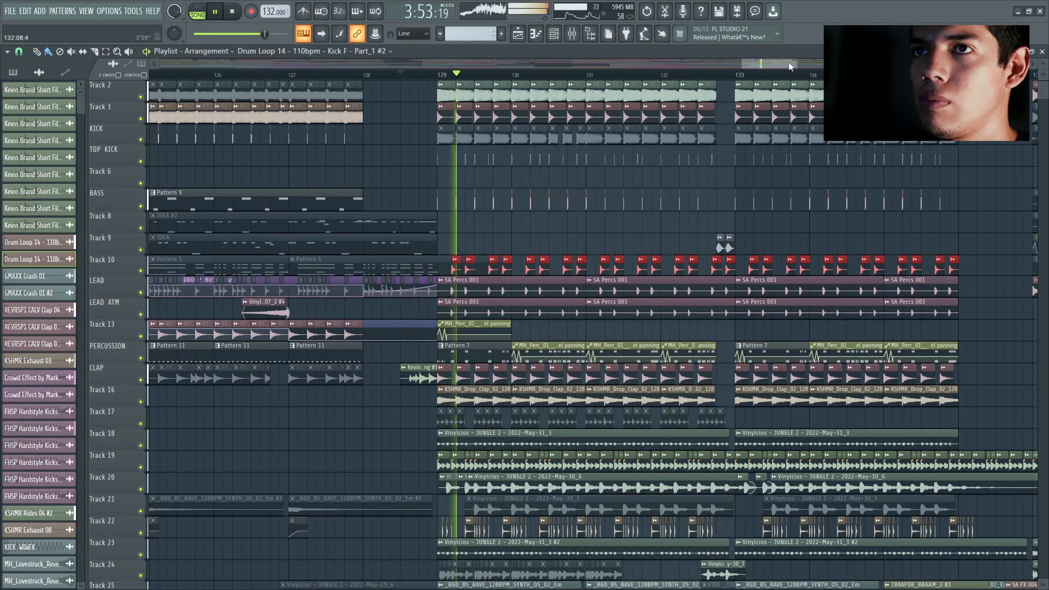
left_click_drag(789, 65, 799, 65)
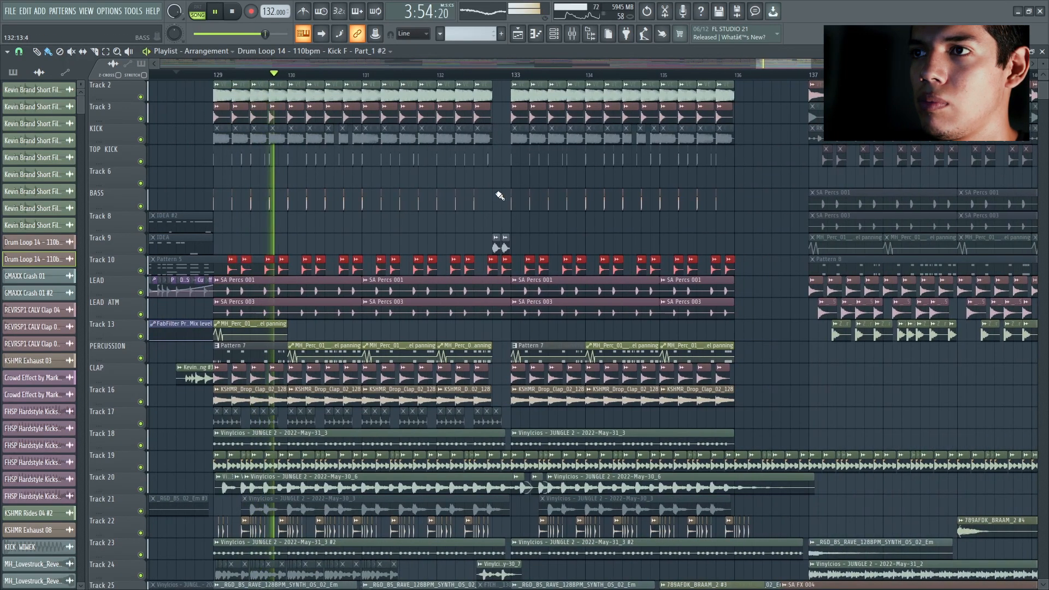
key("space")
Step: Play the short fill just before bar 133
left_click(475, 77)
key("space")
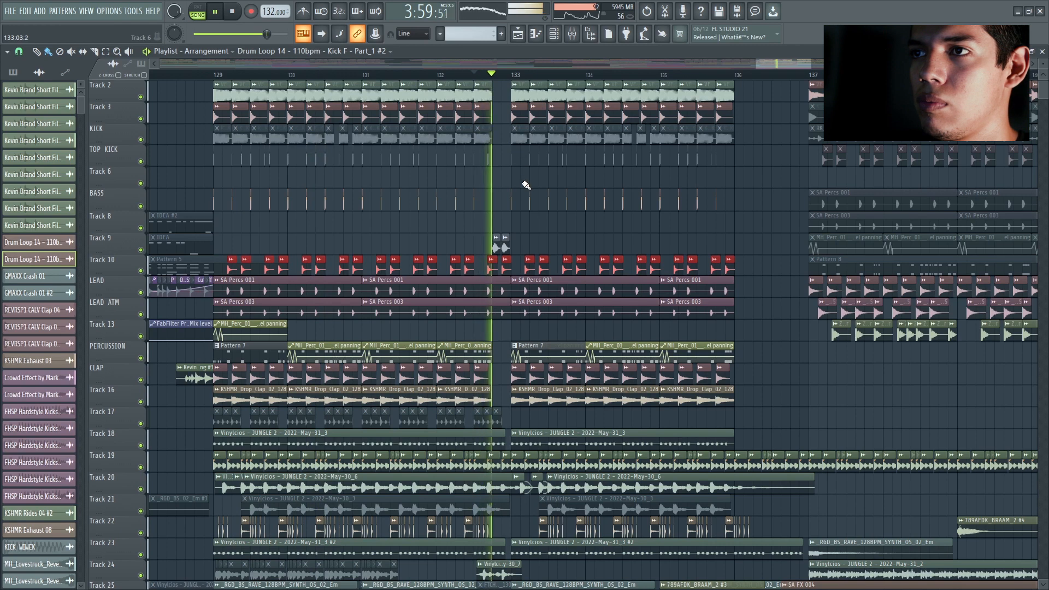
key("space")
Step: Play the outro from just before bar 137 while examining its clips across the lower tracks
left_click_drag(775, 65, 796, 65)
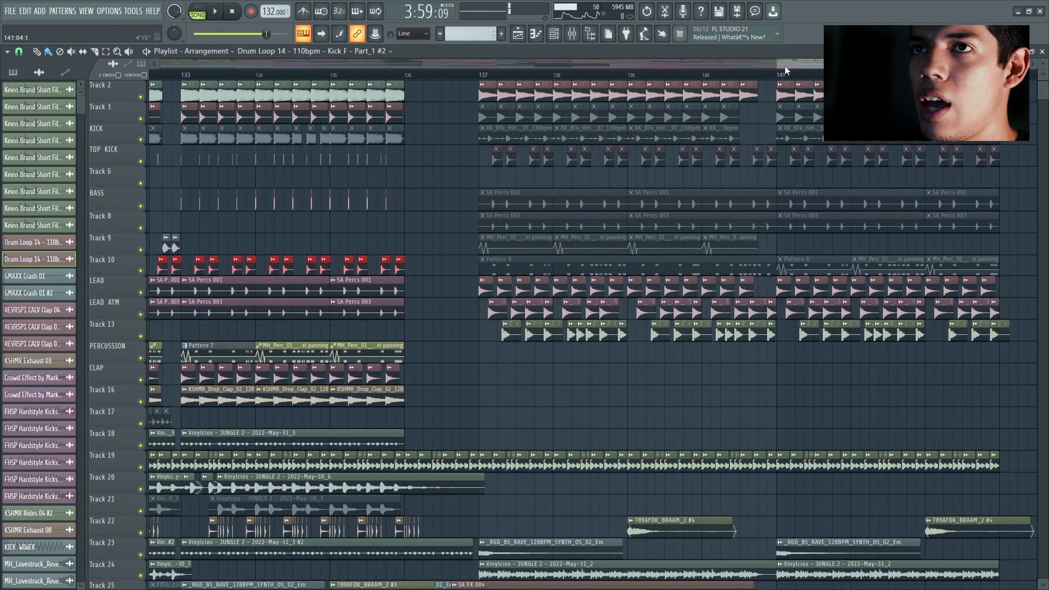
left_click_drag(778, 64, 799, 63)
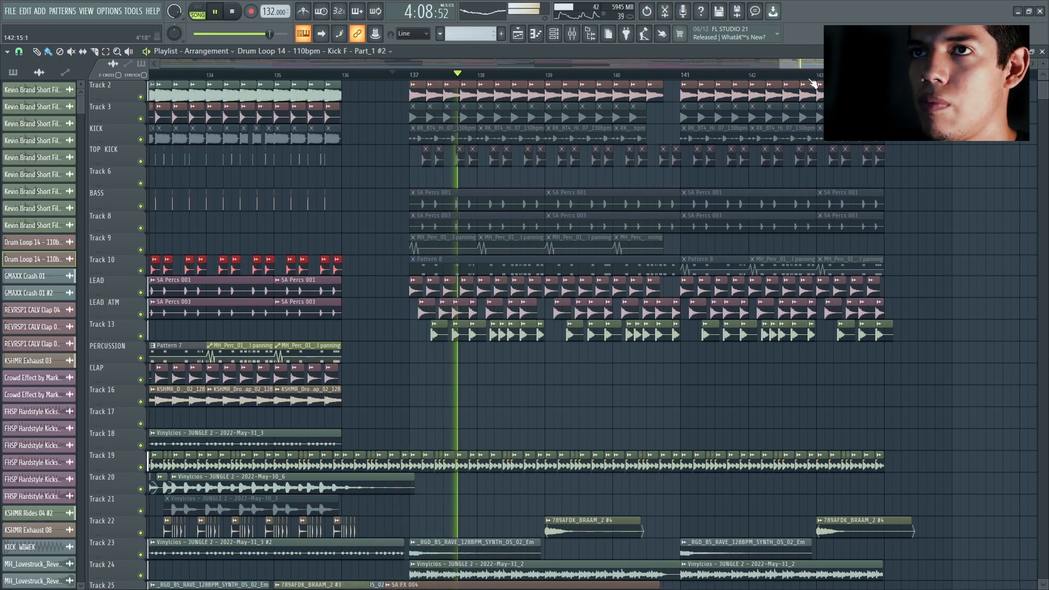
scroll(769, 256, "down", 3)
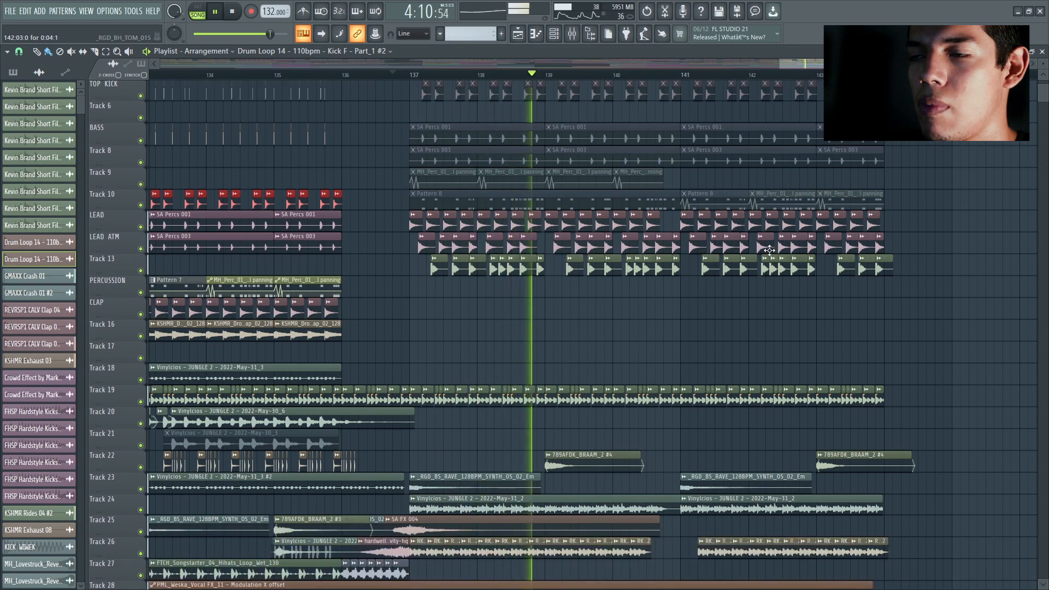
scroll(771, 251, "down", 18)
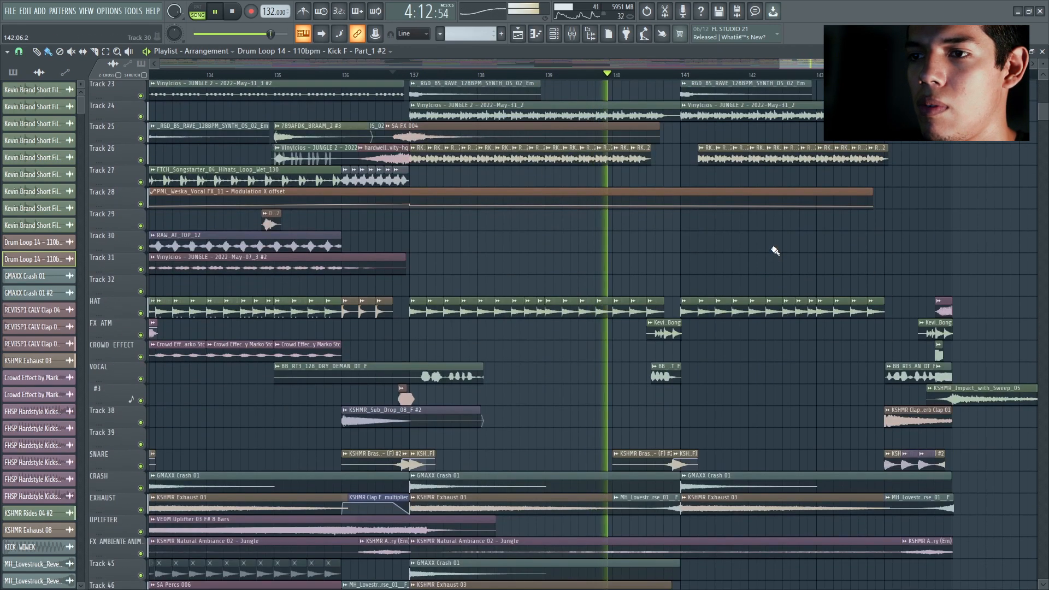
scroll(774, 246, "down", 4)
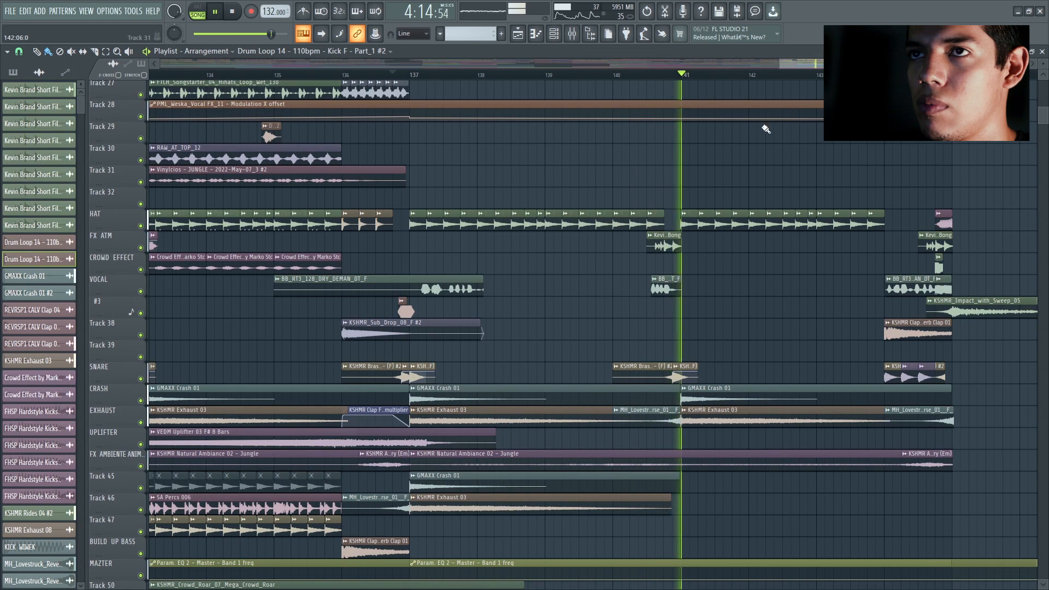
scroll(855, 244, "down", 2)
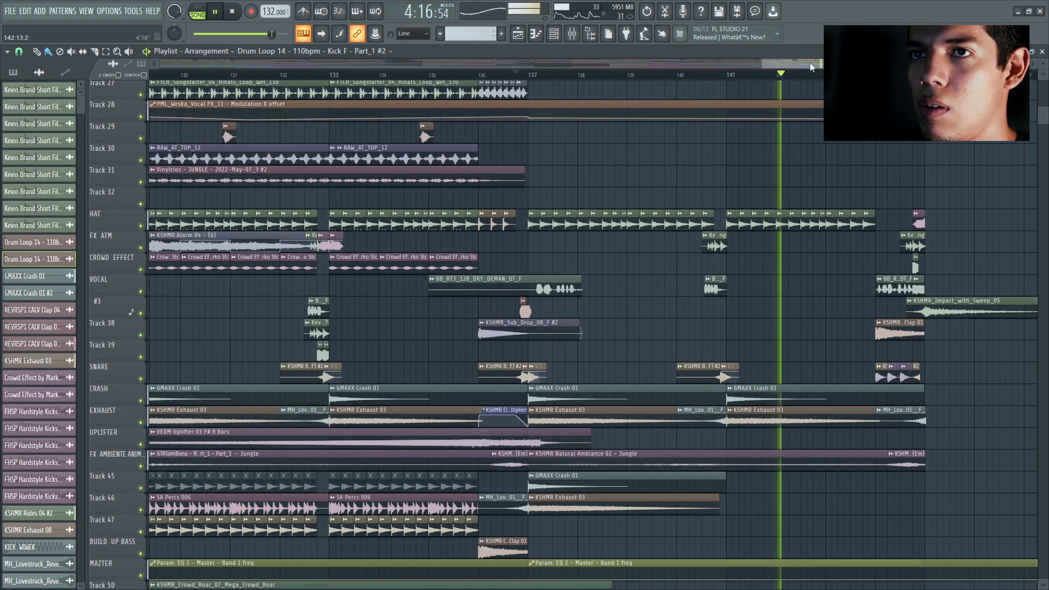
left_click_drag(811, 62, 822, 62)
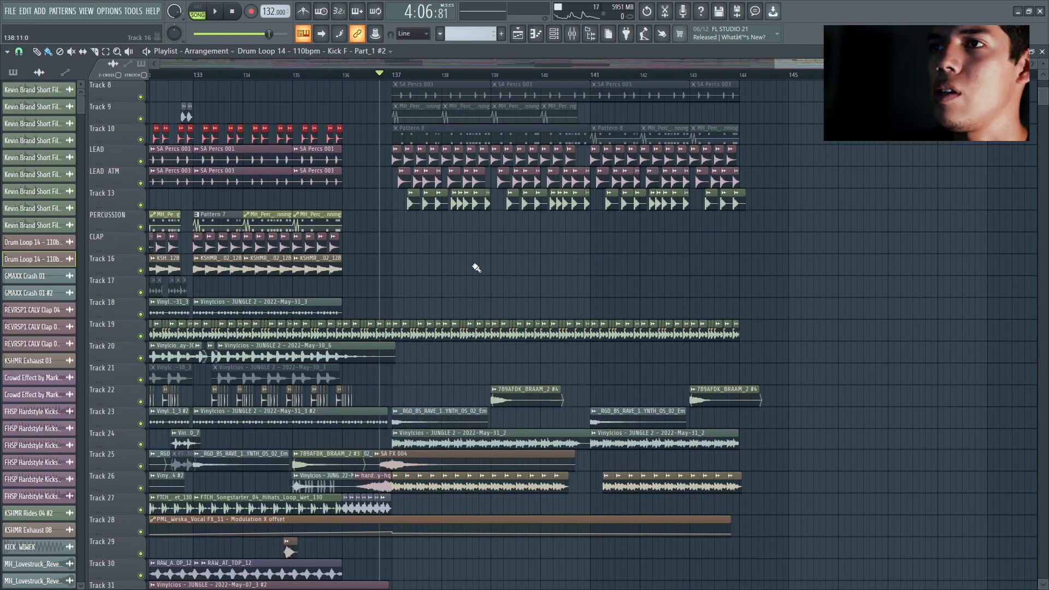
Step: Play the outro's start, the passage before bar 141 and the ending from bar 144, and return to the arrangement overview
scroll(511, 304, "up", 7)
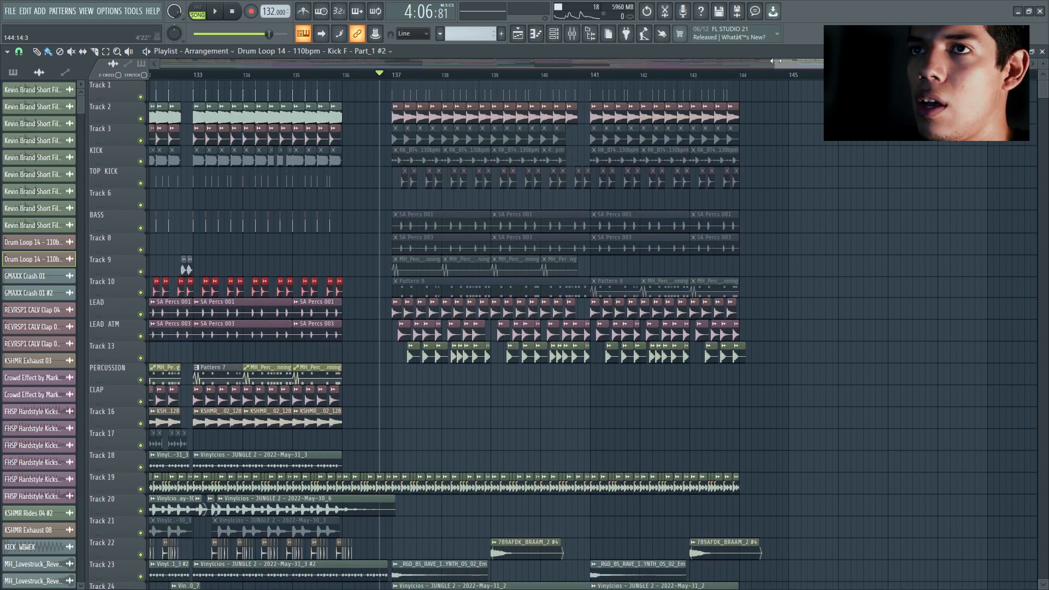
left_click_drag(776, 60, 771, 62)
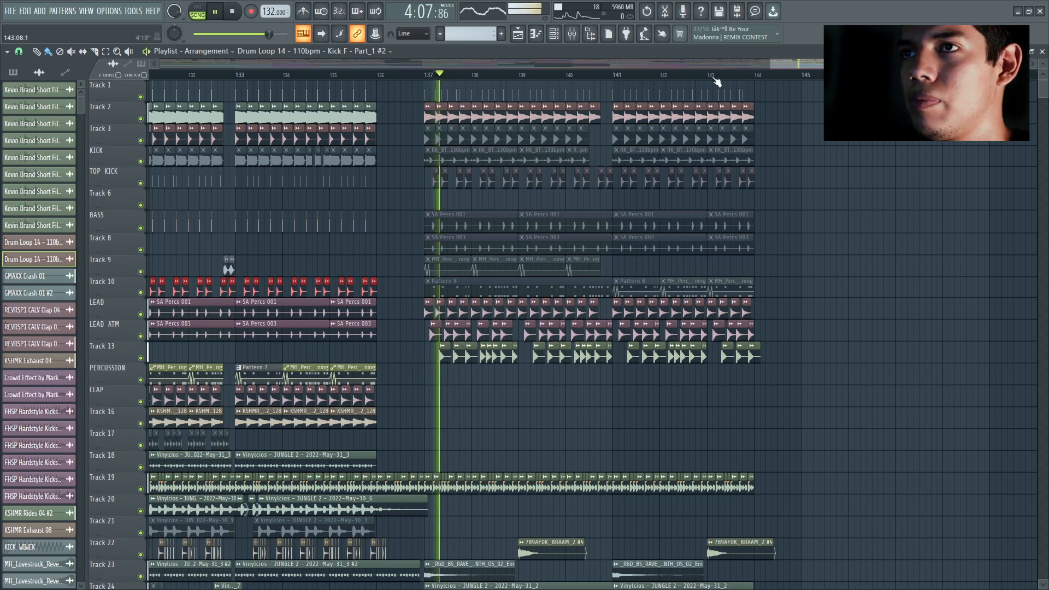
left_click(607, 76)
left_click(760, 76)
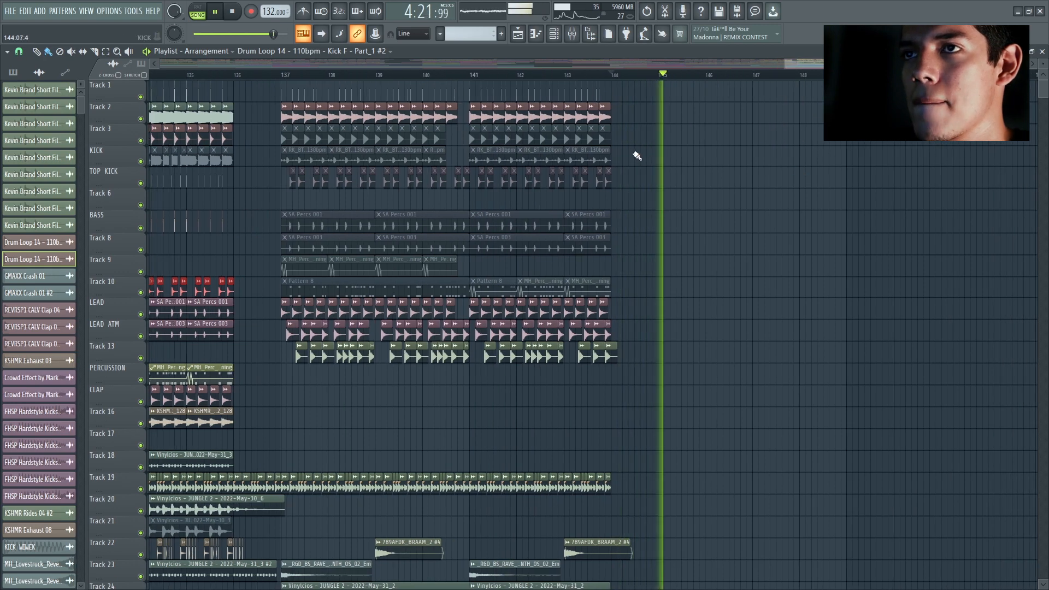
scroll(669, 158, "down", 5)
key("space")
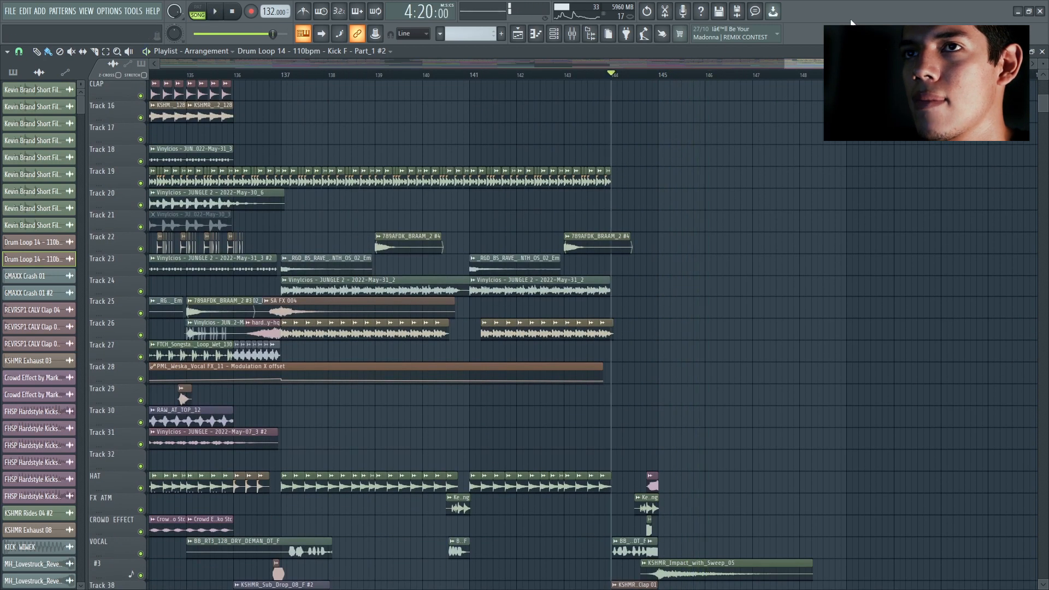
left_click_drag(789, 61, 545, 55)
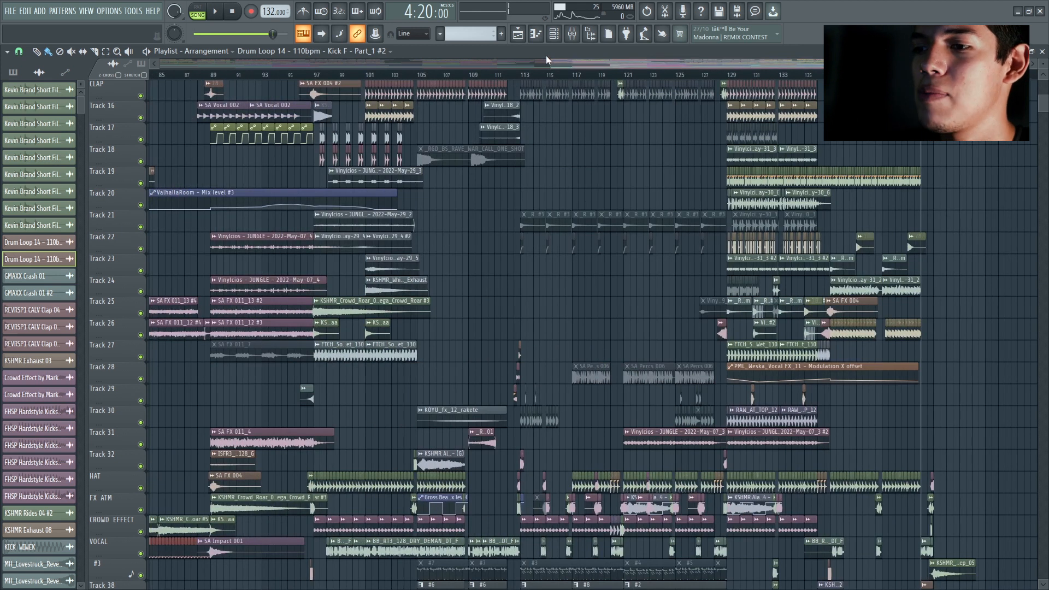